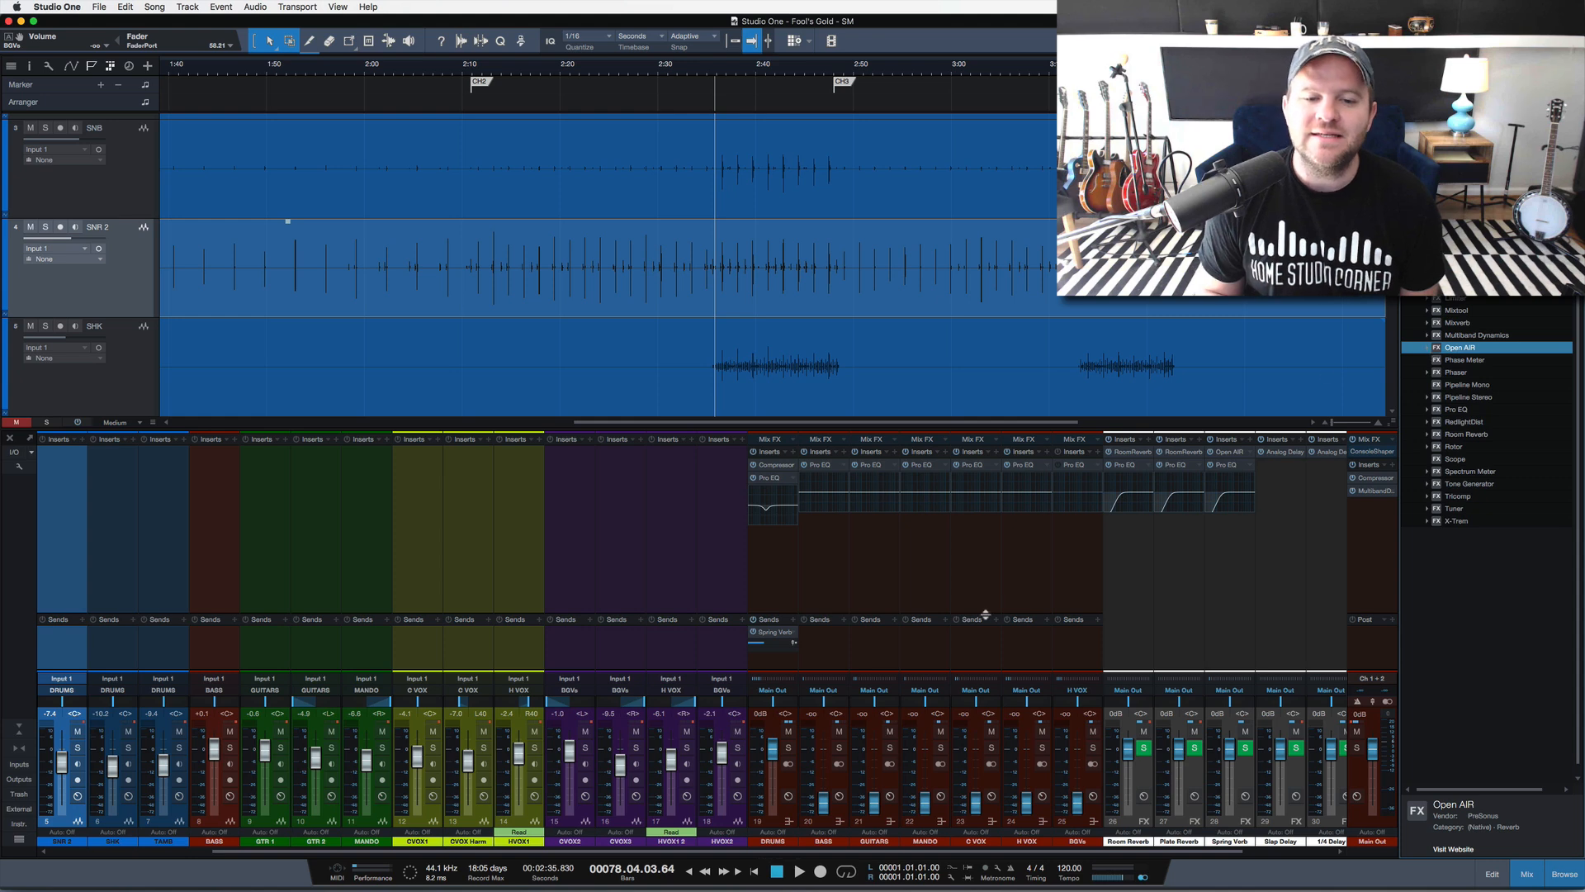
# Select the BASS bus and play the song briefly from the current position and from just after the CH3 marker
pyautogui.click(828, 595)
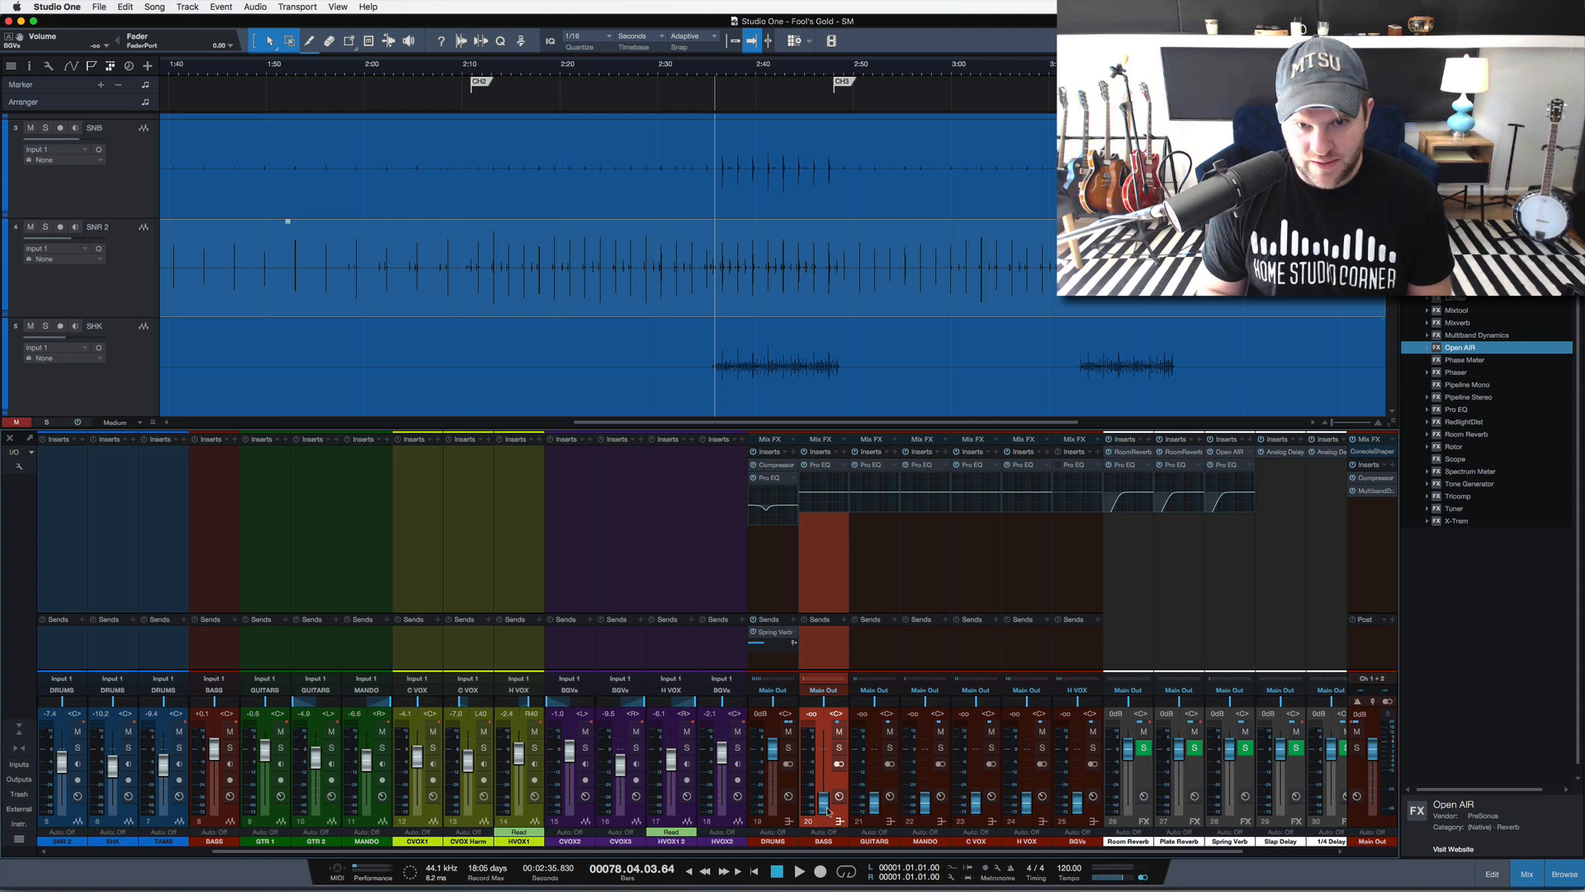
pyautogui.press('space')
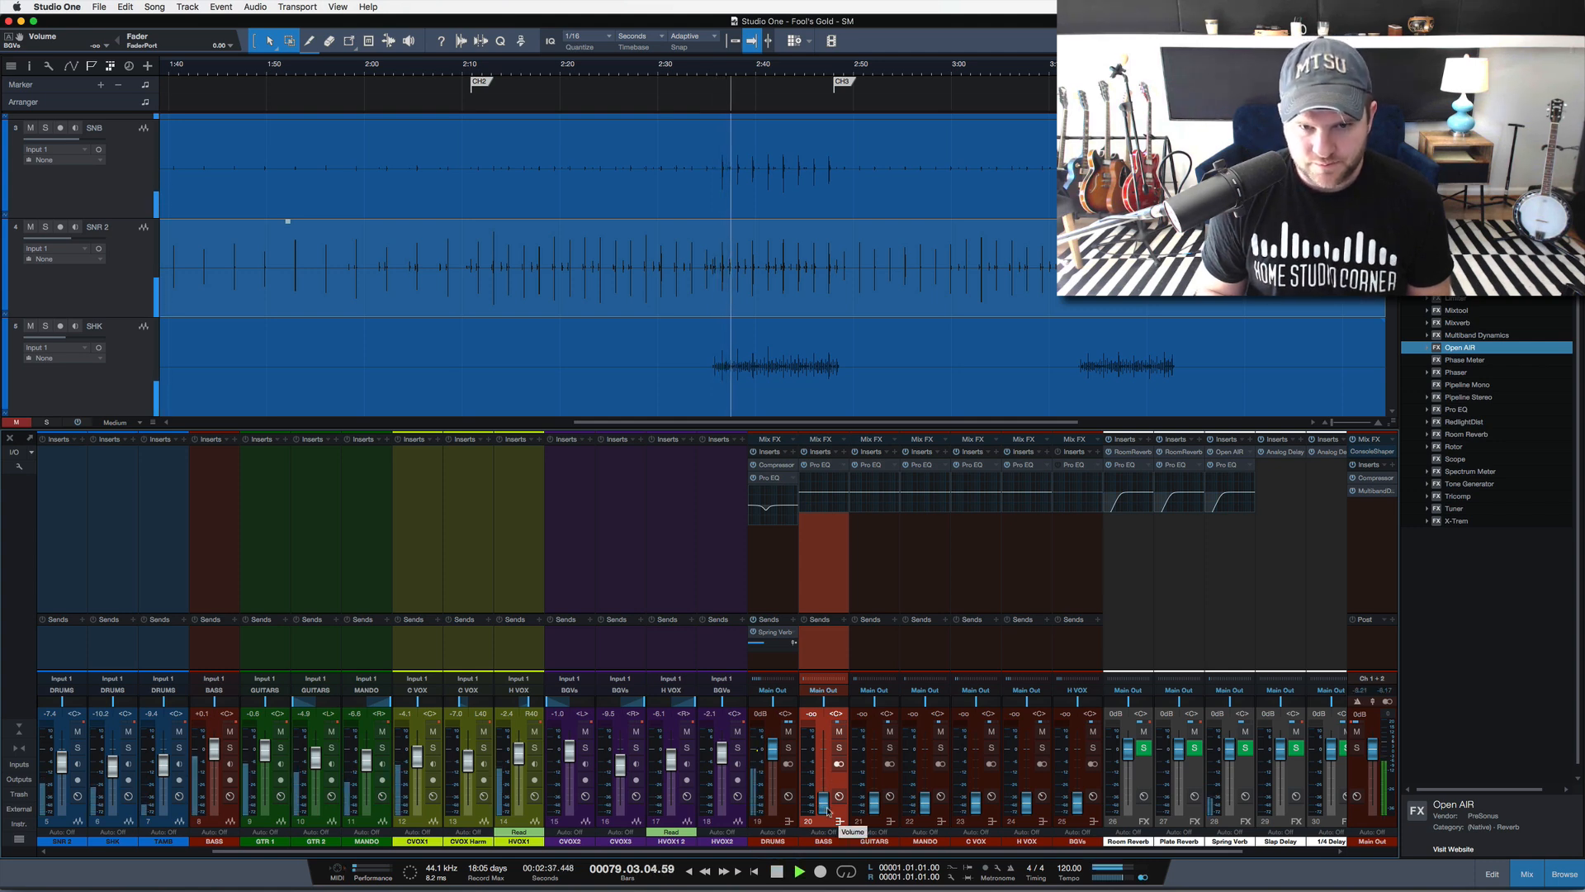
pyautogui.press('space')
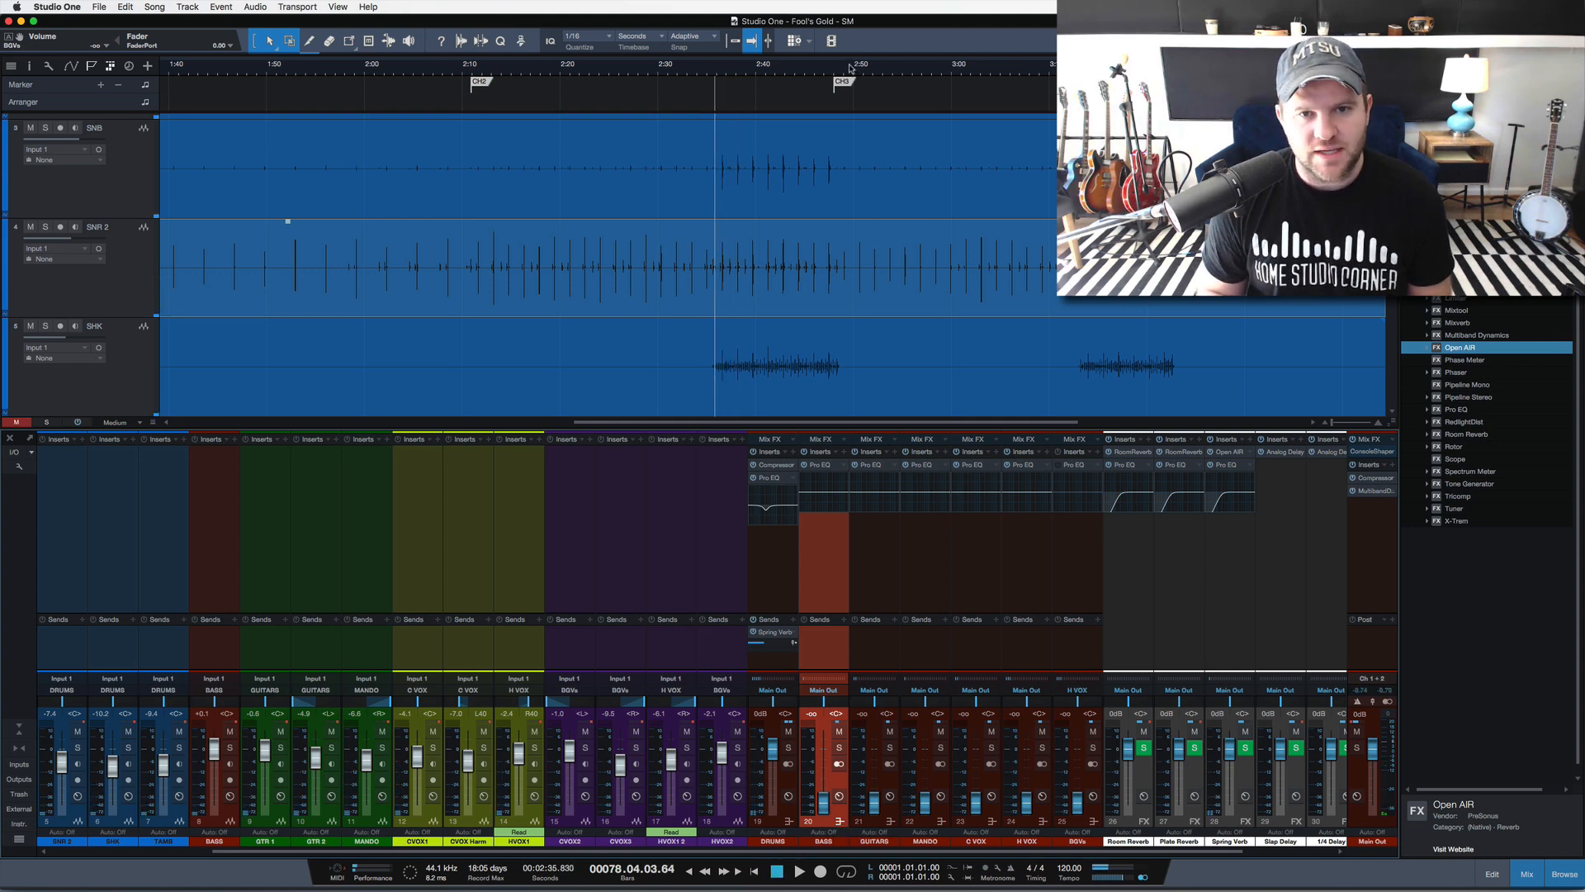
pyautogui.click(851, 68)
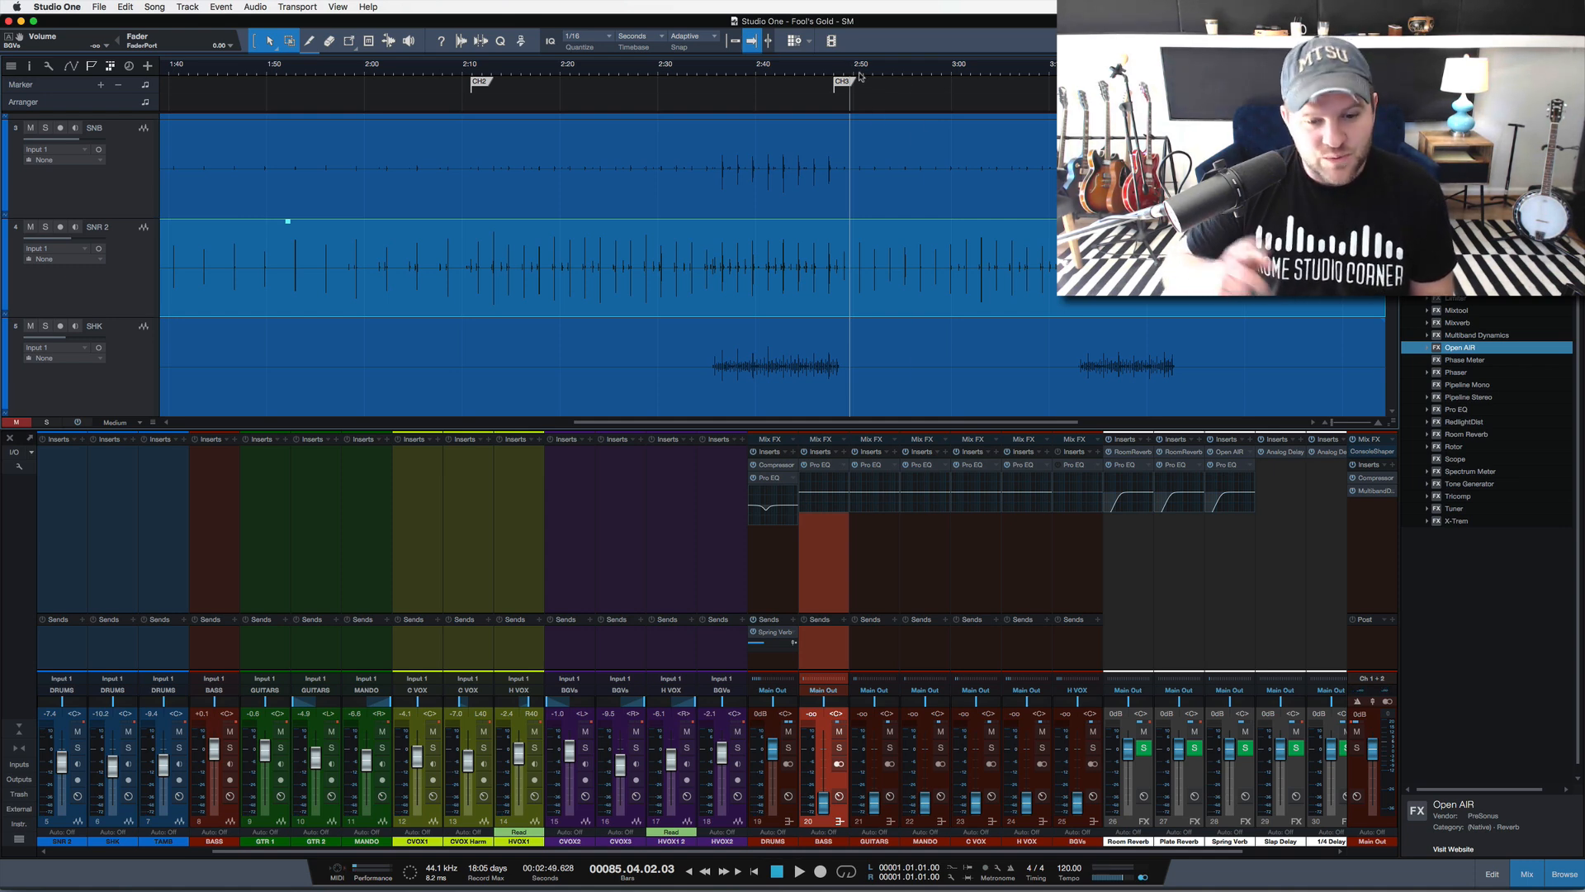
pyautogui.press('space')
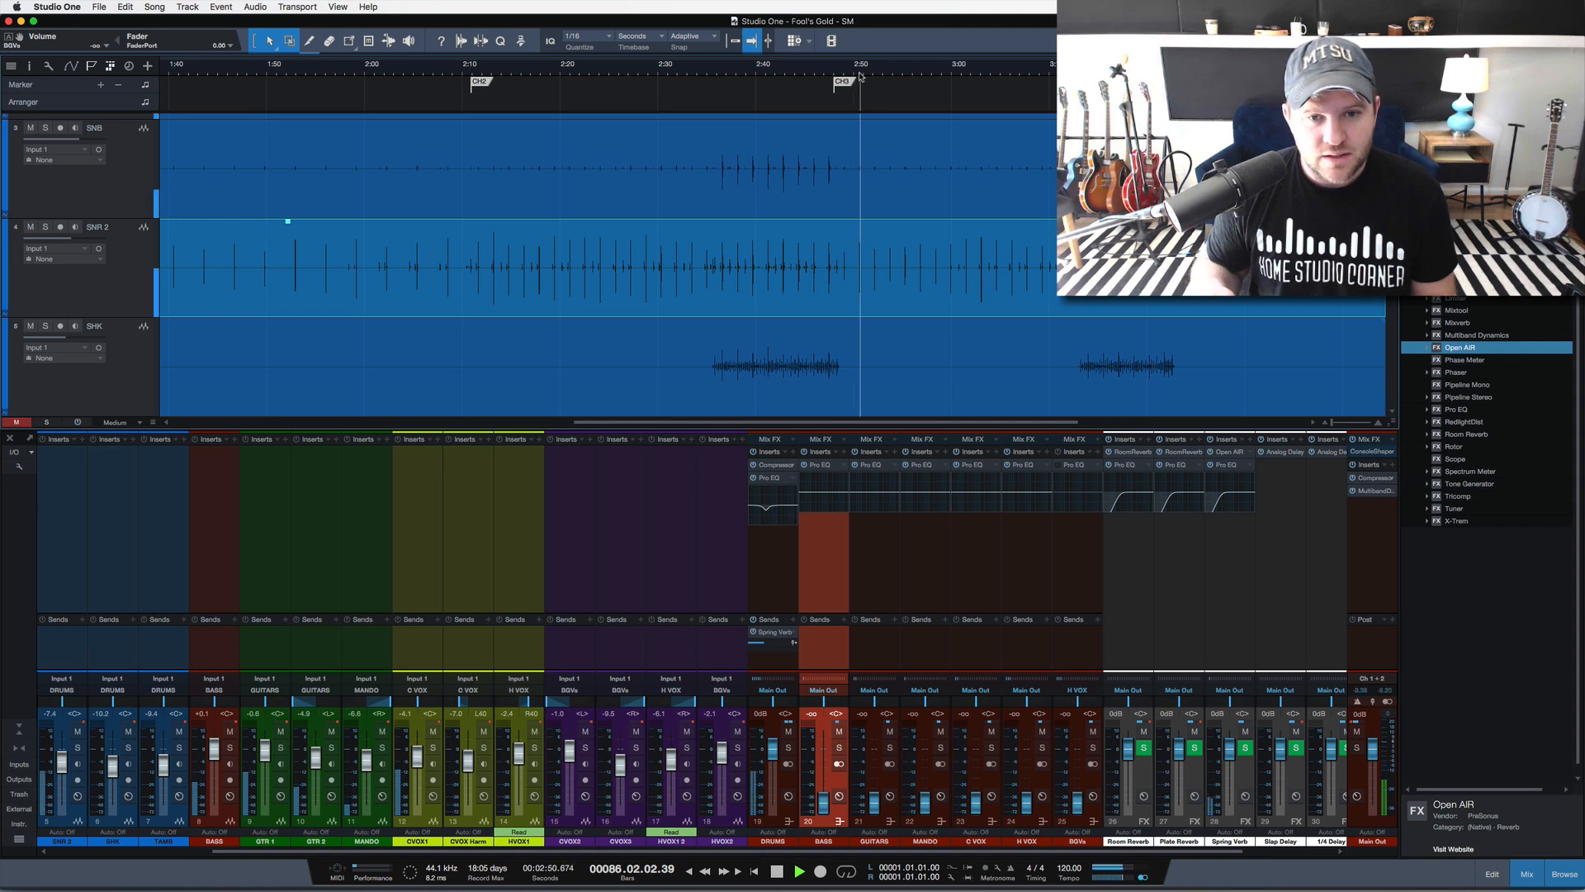
pyautogui.press('space')
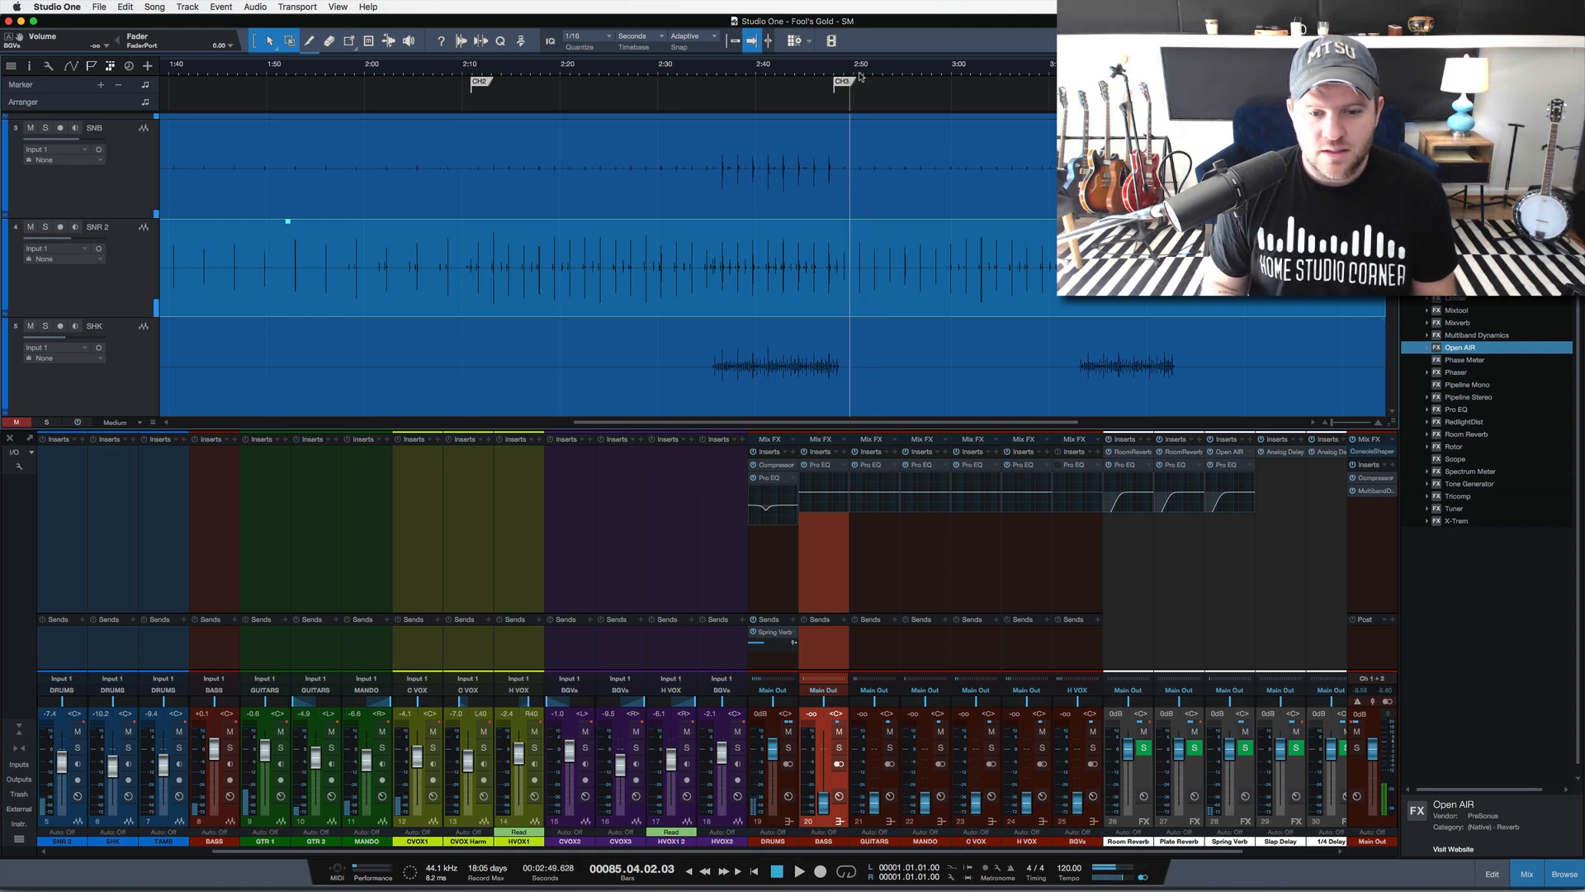
# Select the buses from BASS to BGVs and raise their faders together to about -4.4 dB during playback
pyautogui.keyDown('shift'); pyautogui.click(1069, 654); pyautogui.keyUp('shift')
pyautogui.press('space')
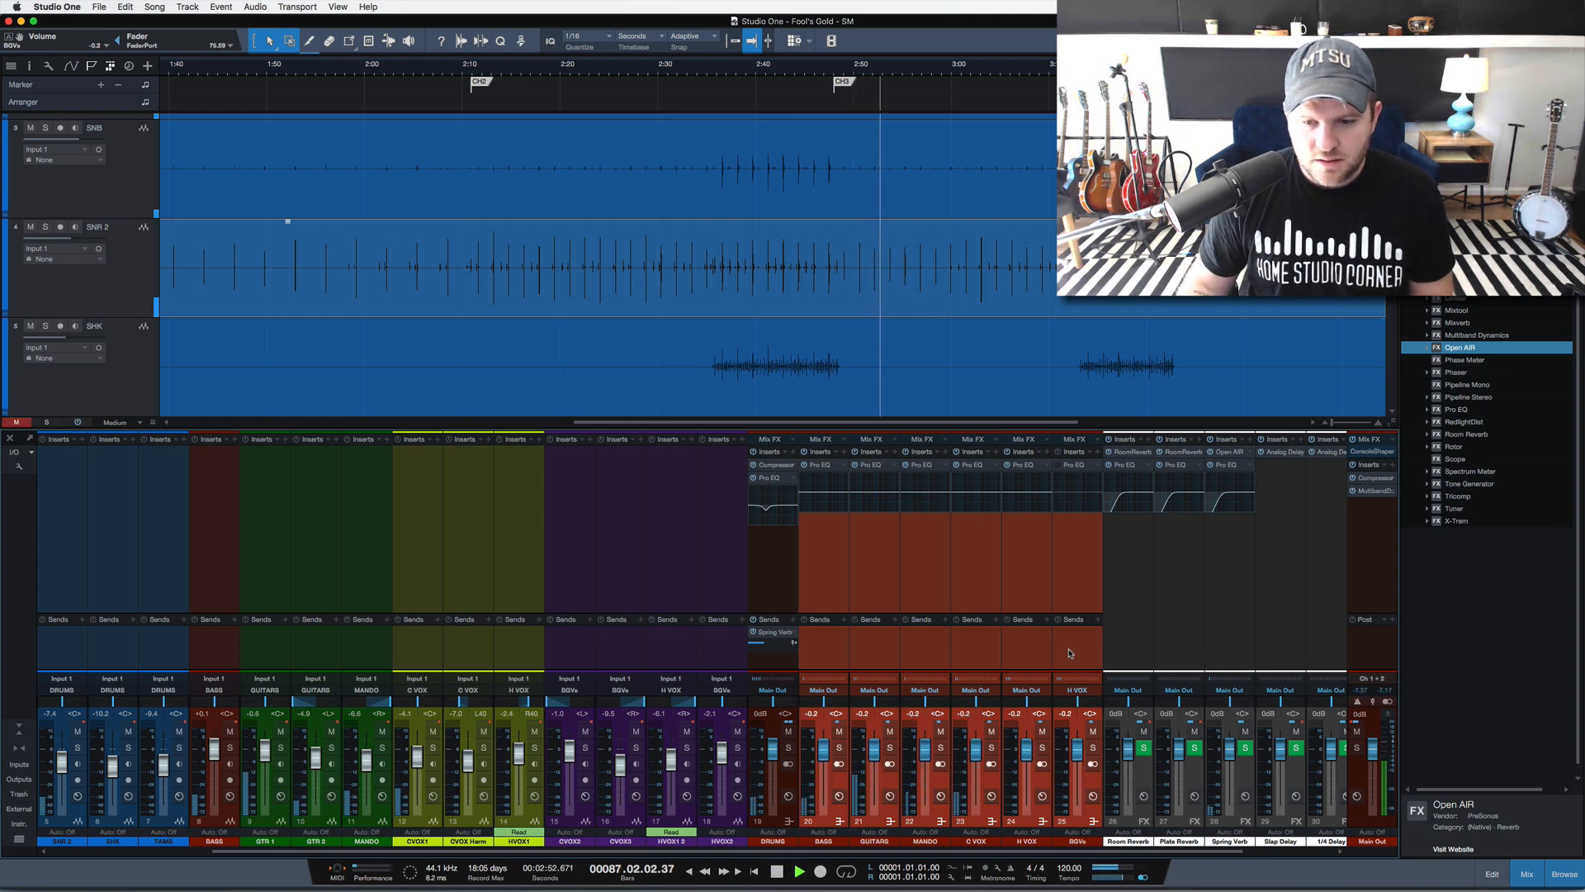
pyautogui.press('space')
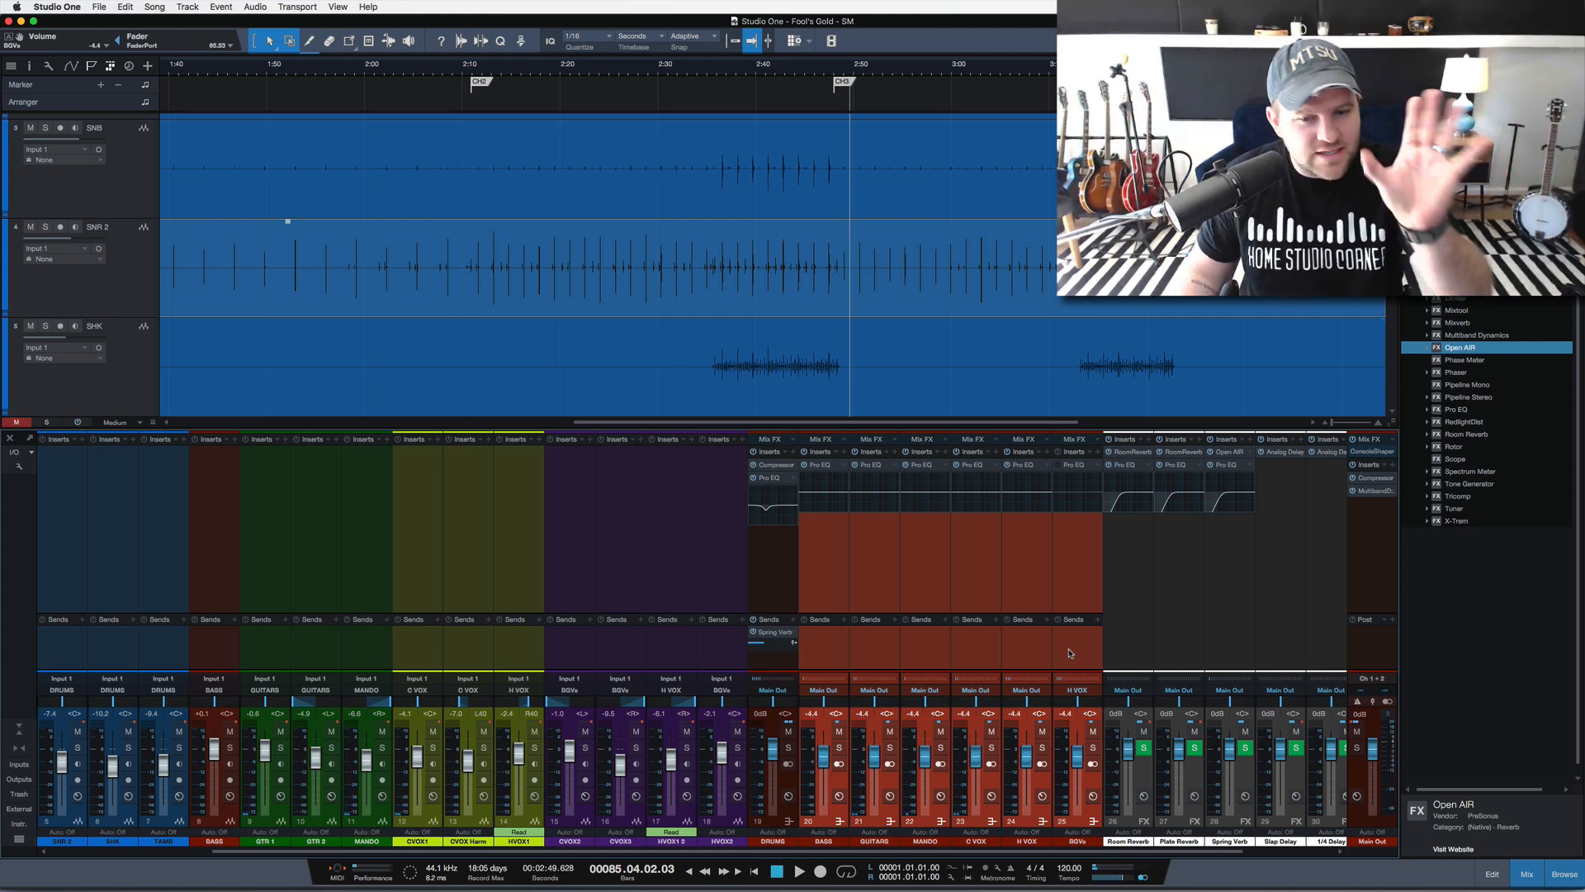
# Select only the BASS bus and reset its fader to 0 dB
pyautogui.click(810, 661)
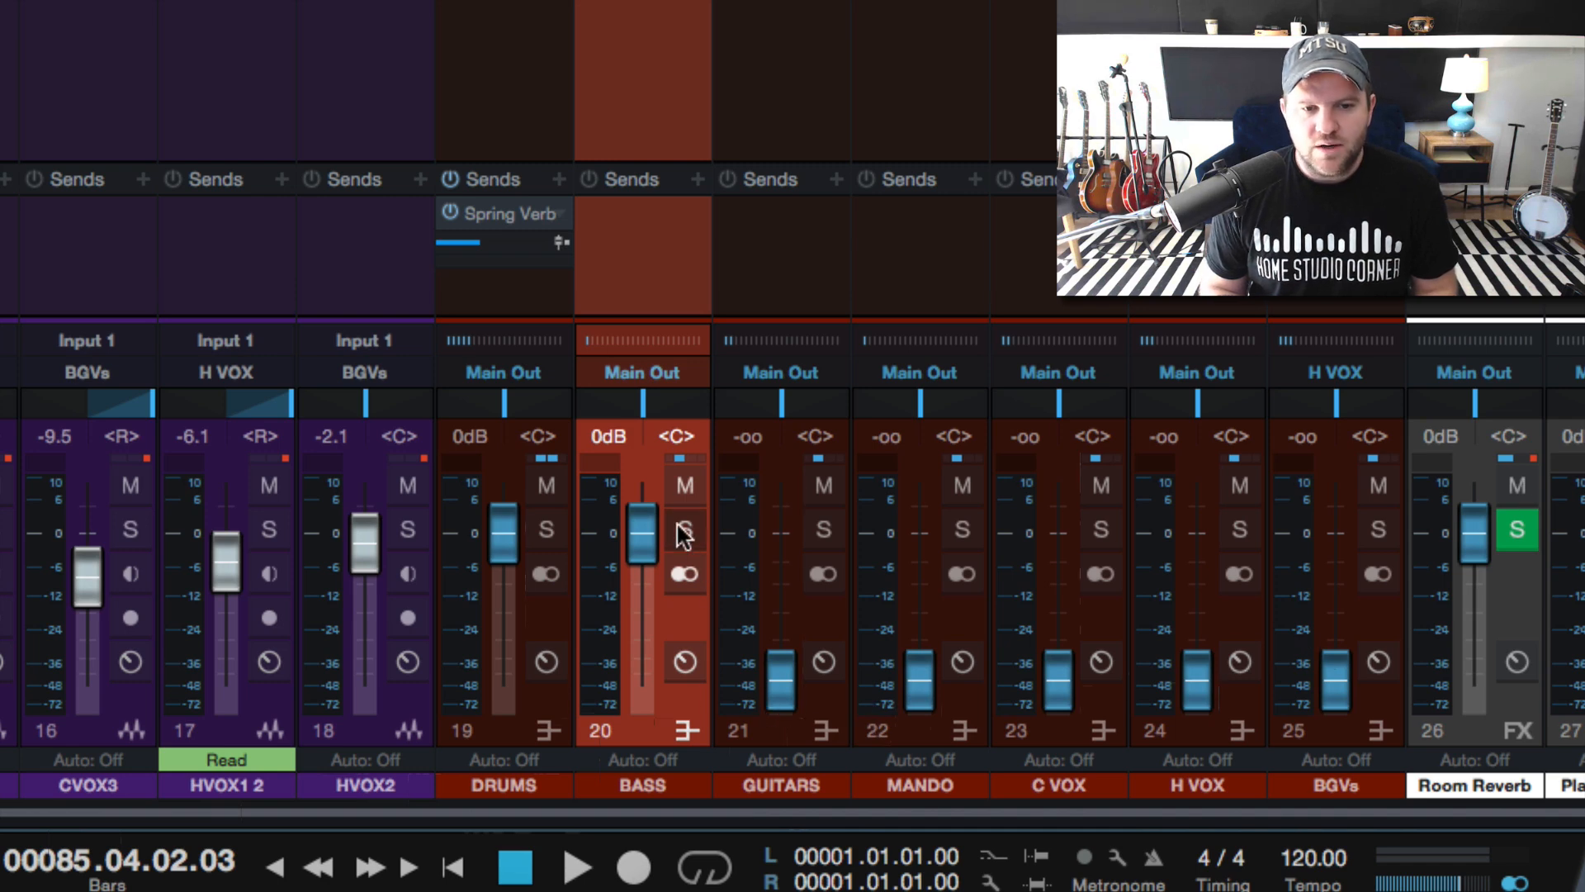
pyautogui.press('super+z')
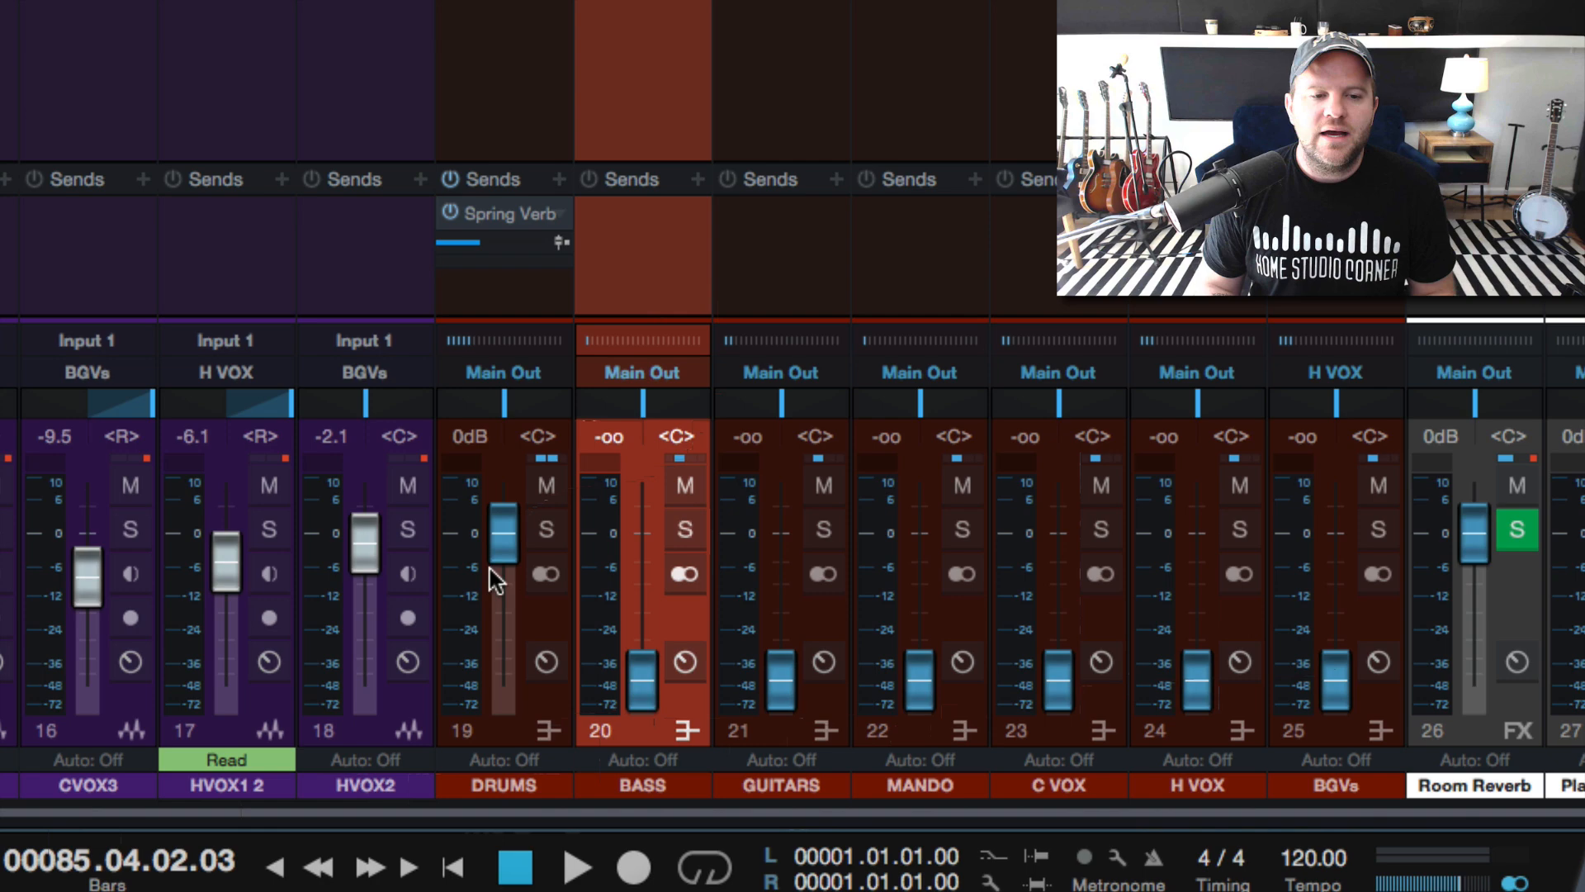
pyautogui.keyDown('alt'); pyautogui.click(649, 670); pyautogui.keyUp('alt')
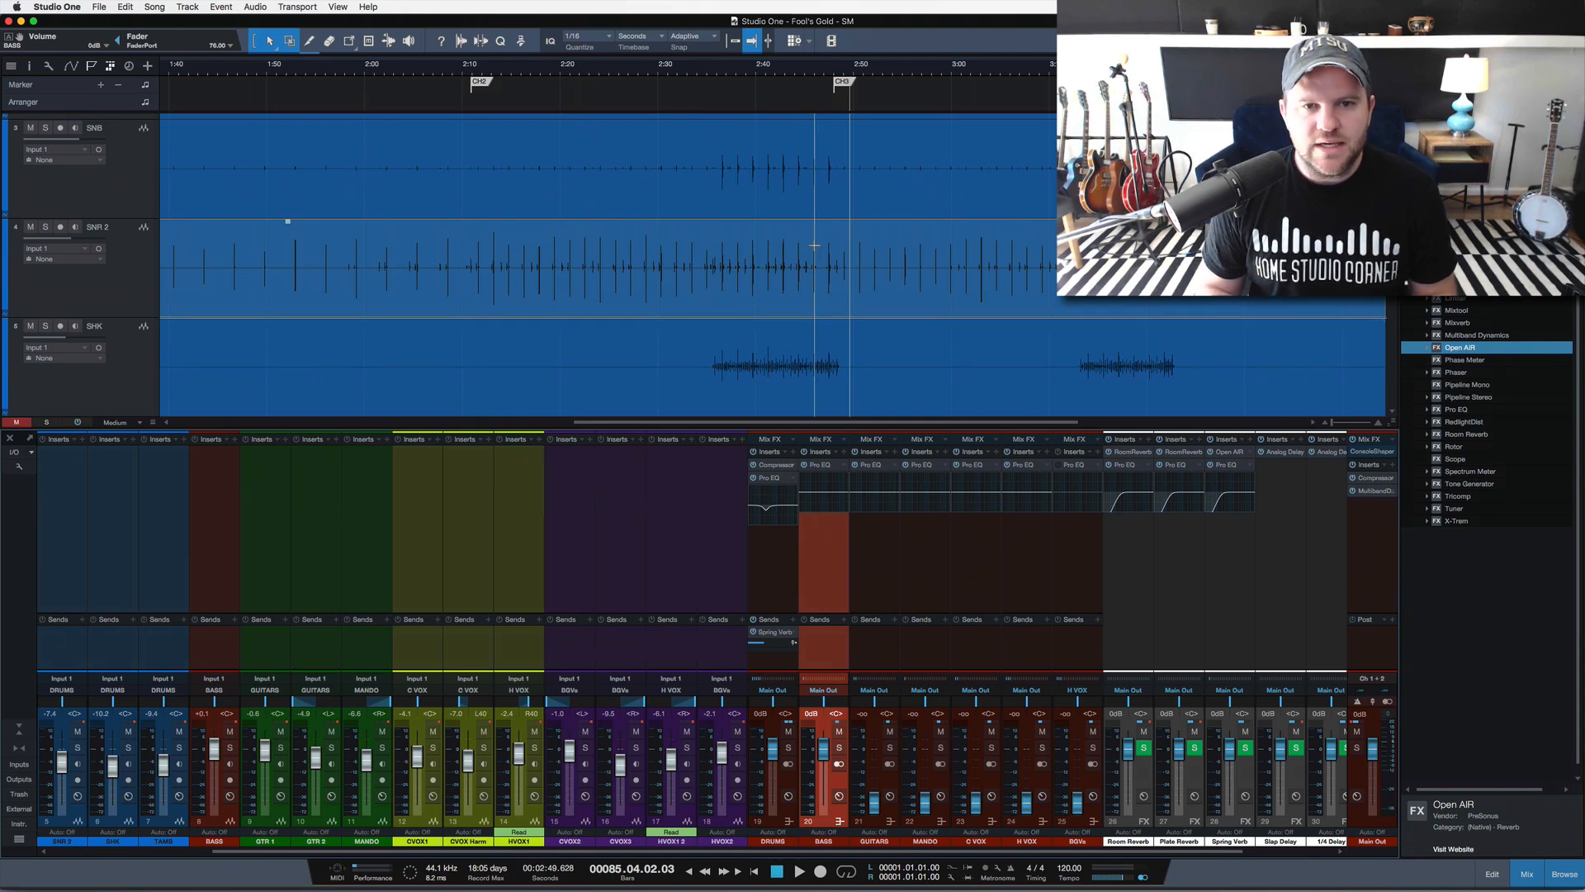
# Look through the bass, guitar and vocal tracks in the arrangement and briefly play the song near bar 97
pyautogui.scroll(3, 794, 283)
pyautogui.scroll(-5, 795, 283)
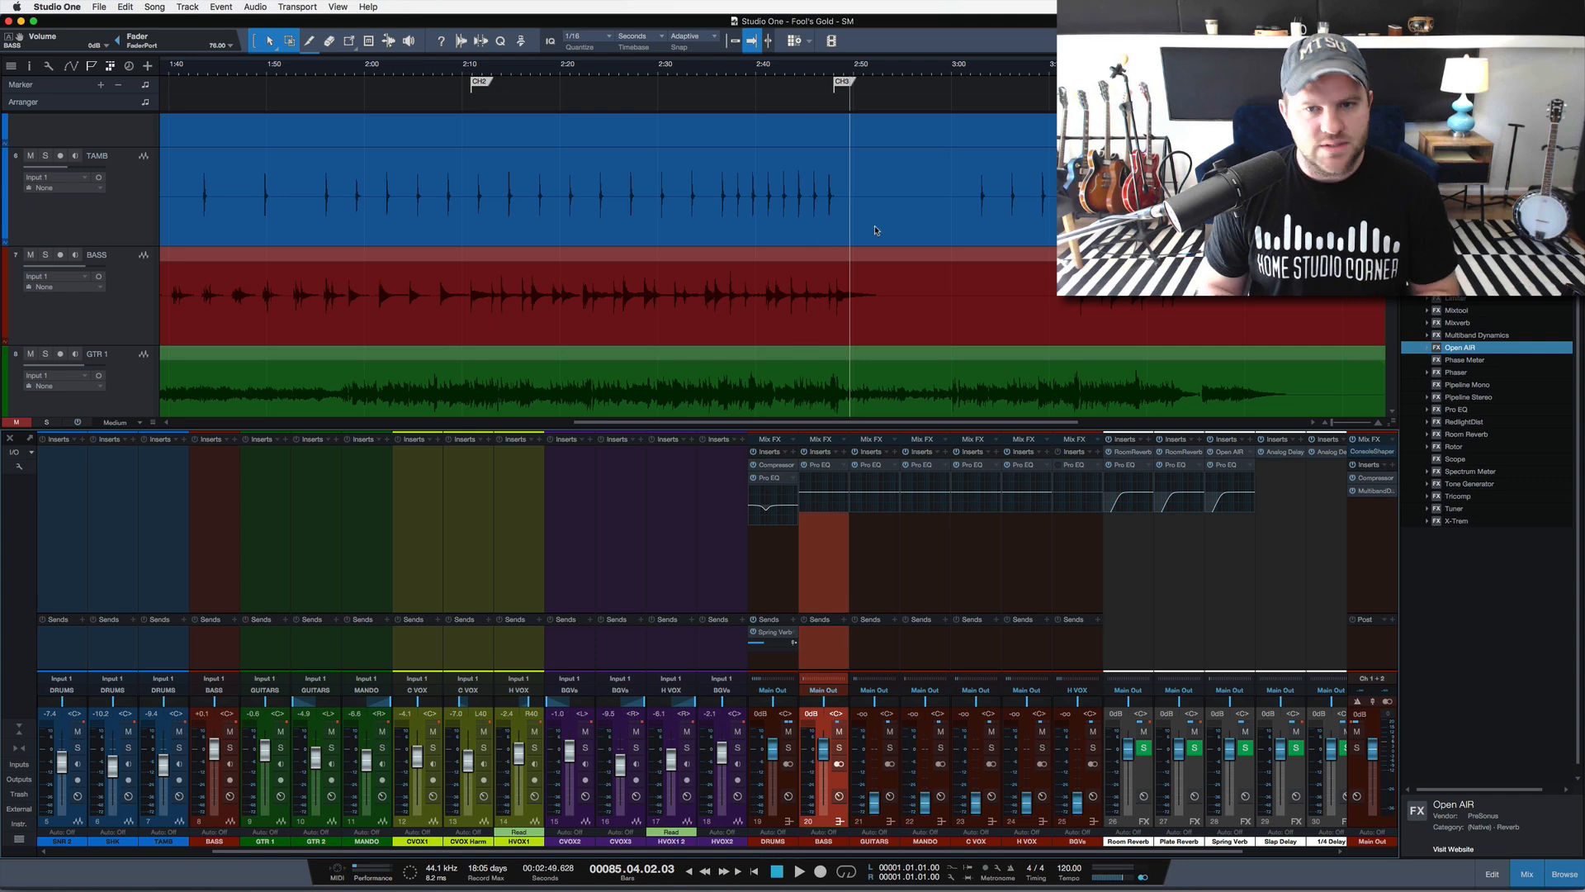
pyautogui.scroll(-2, 794, 283)
pyautogui.scroll(-2, 794, 284)
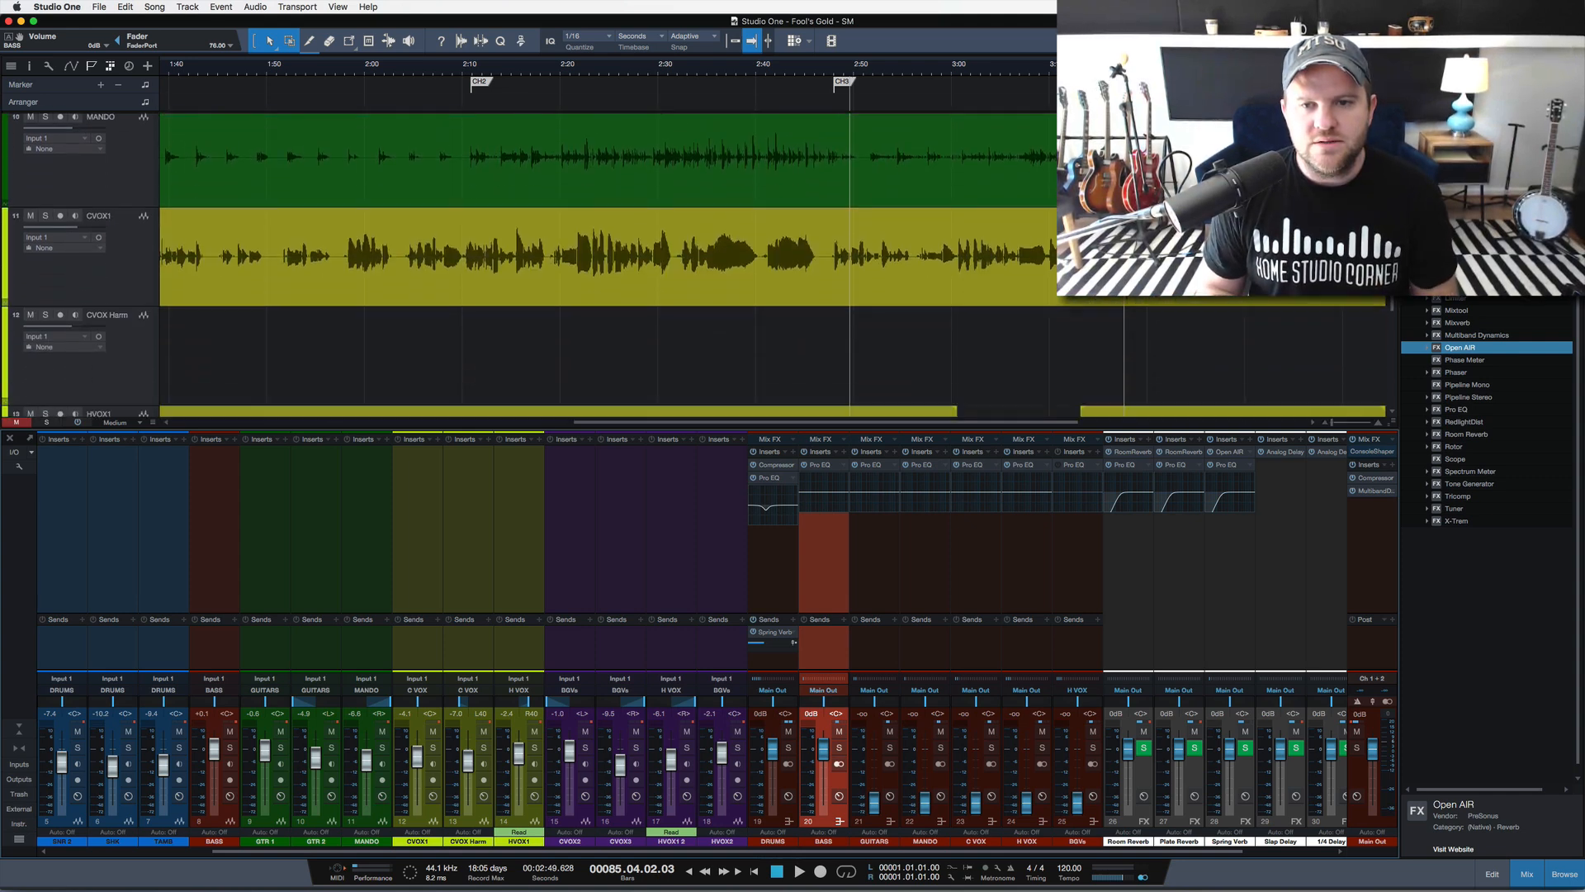
pyautogui.scroll(3, 794, 283)
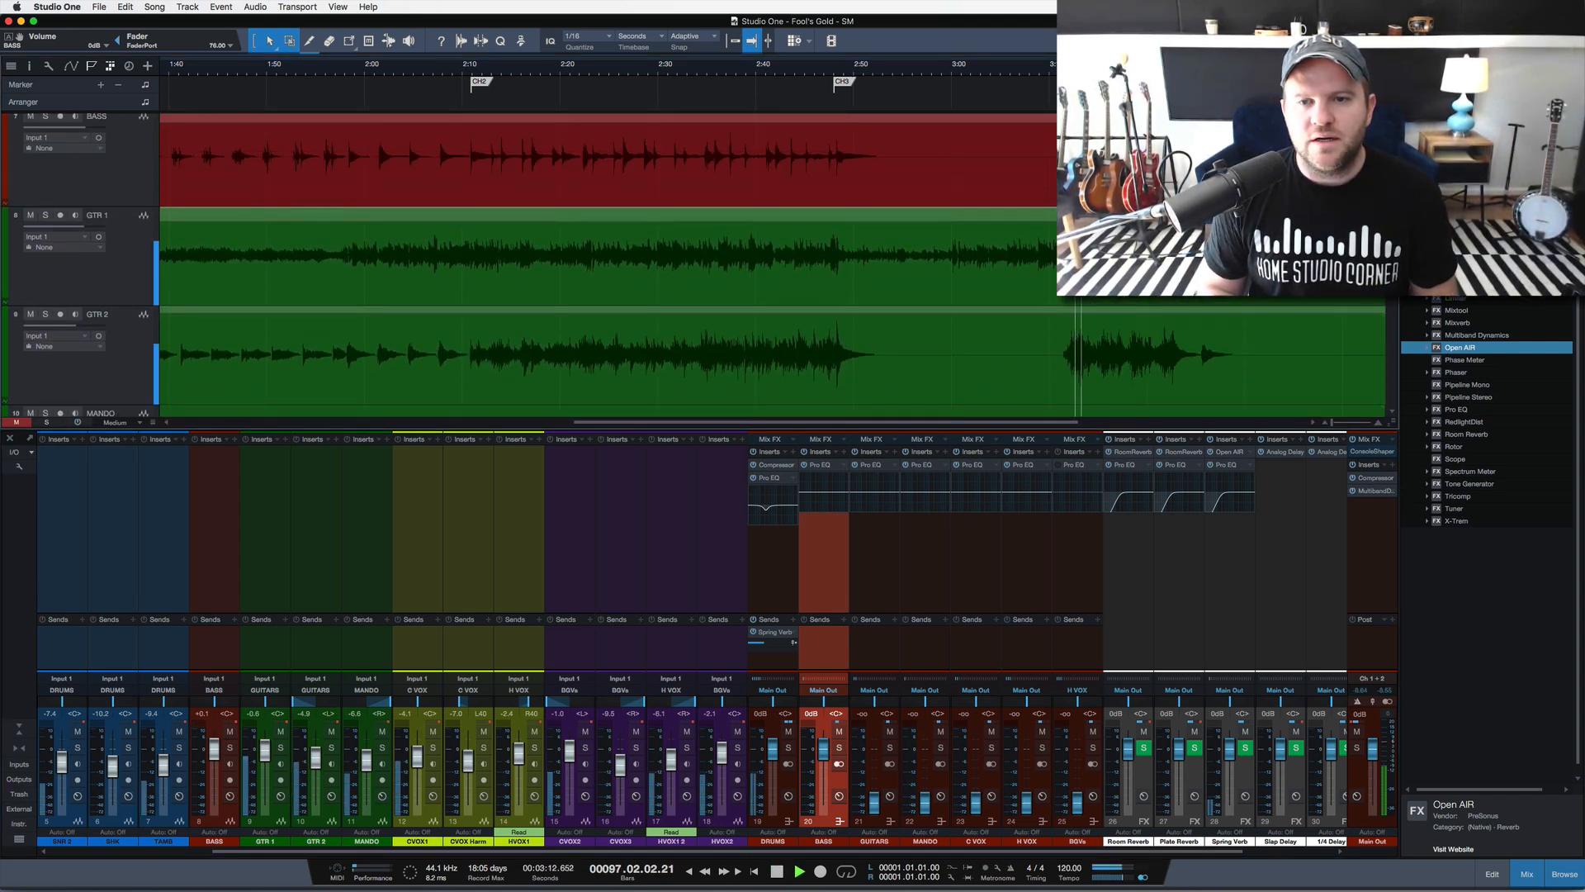
pyautogui.moveTo(1078, 64)
pyautogui.mouseDown()
pyautogui.moveTo(1077, 91)
pyautogui.moveTo(1077, 33)
pyautogui.mouseUp()
pyautogui.press('space')
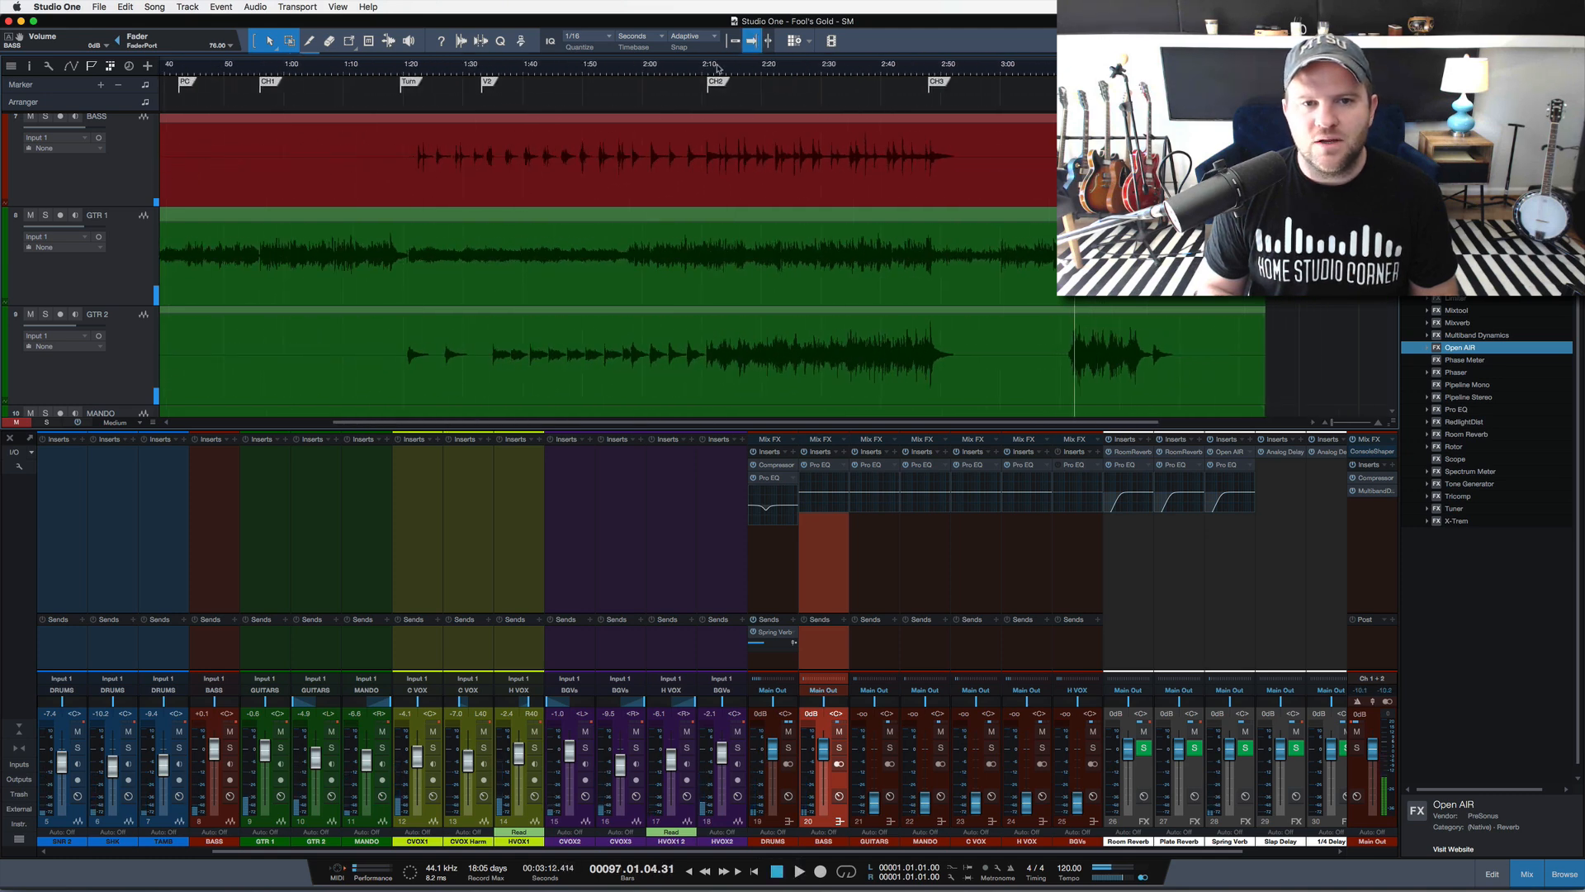
# Set the loop range from the CH2 marker to the CH3 marker and place the playhead at CH2
pyautogui.moveTo(714, 68); pyautogui.dragTo(714, 116)
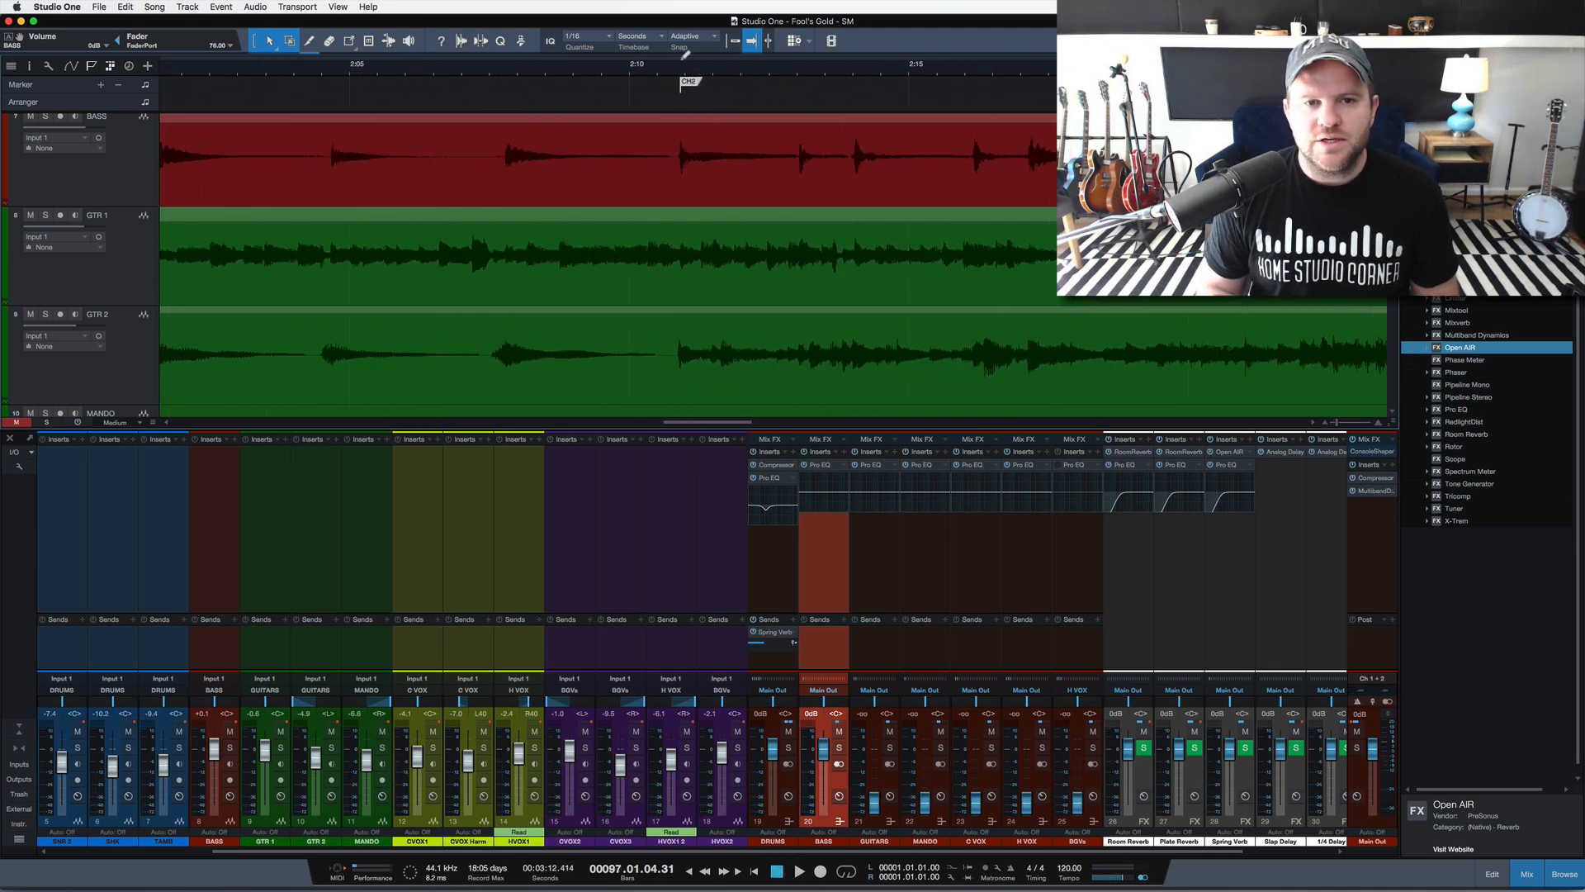
pyautogui.moveTo(686, 57); pyautogui.dragTo(942, 64)
pyautogui.moveTo(789, 75); pyautogui.dragTo(824, 58)
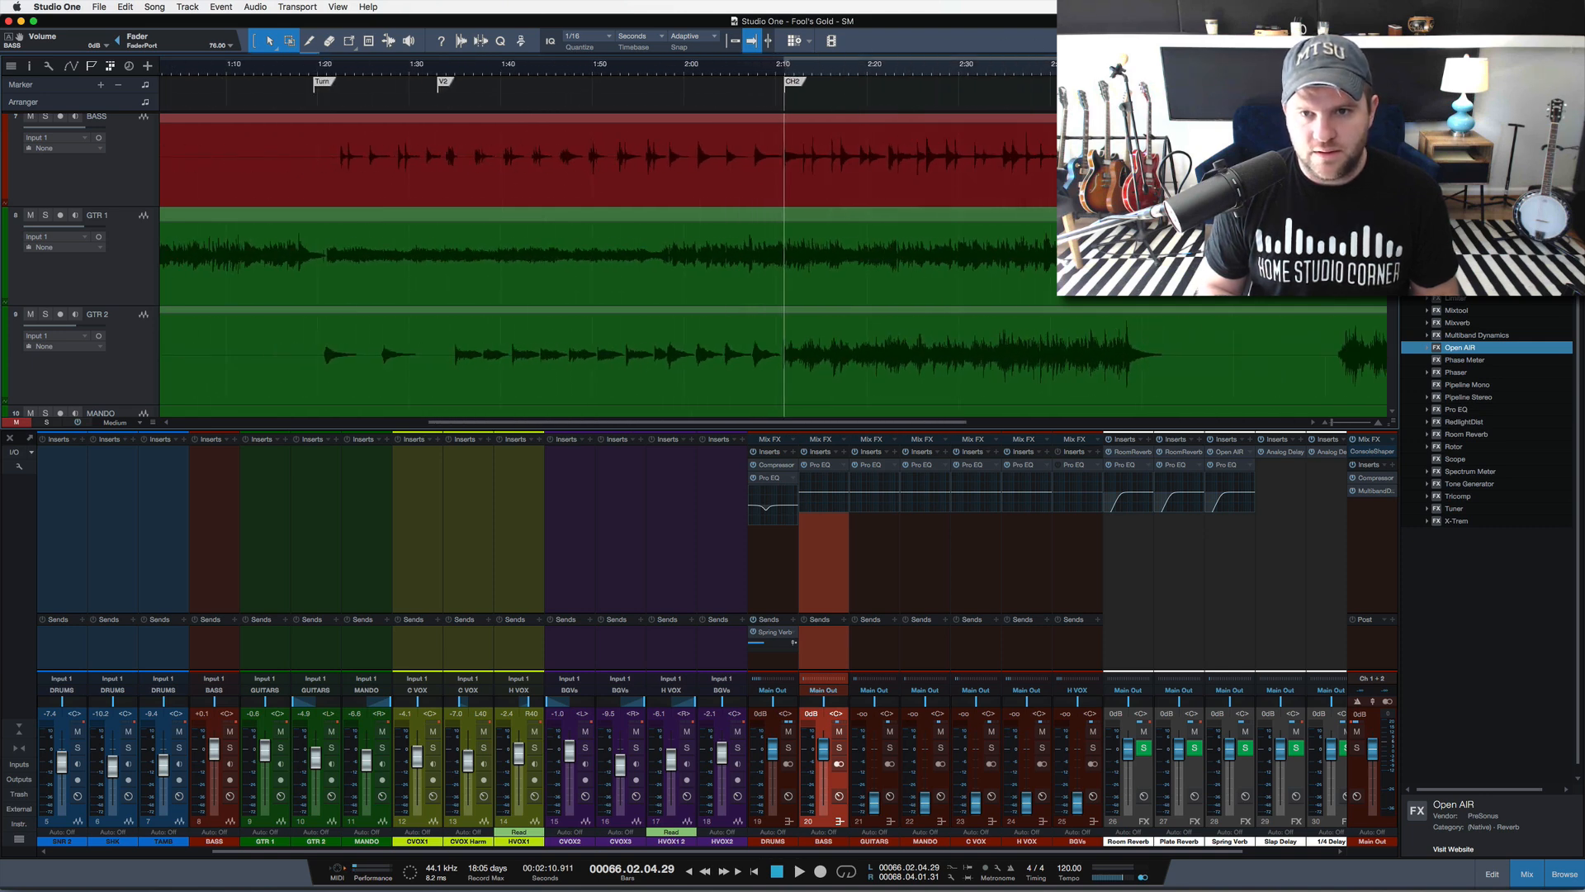
pyautogui.moveTo(797, 72); pyautogui.dragTo(790, 106)
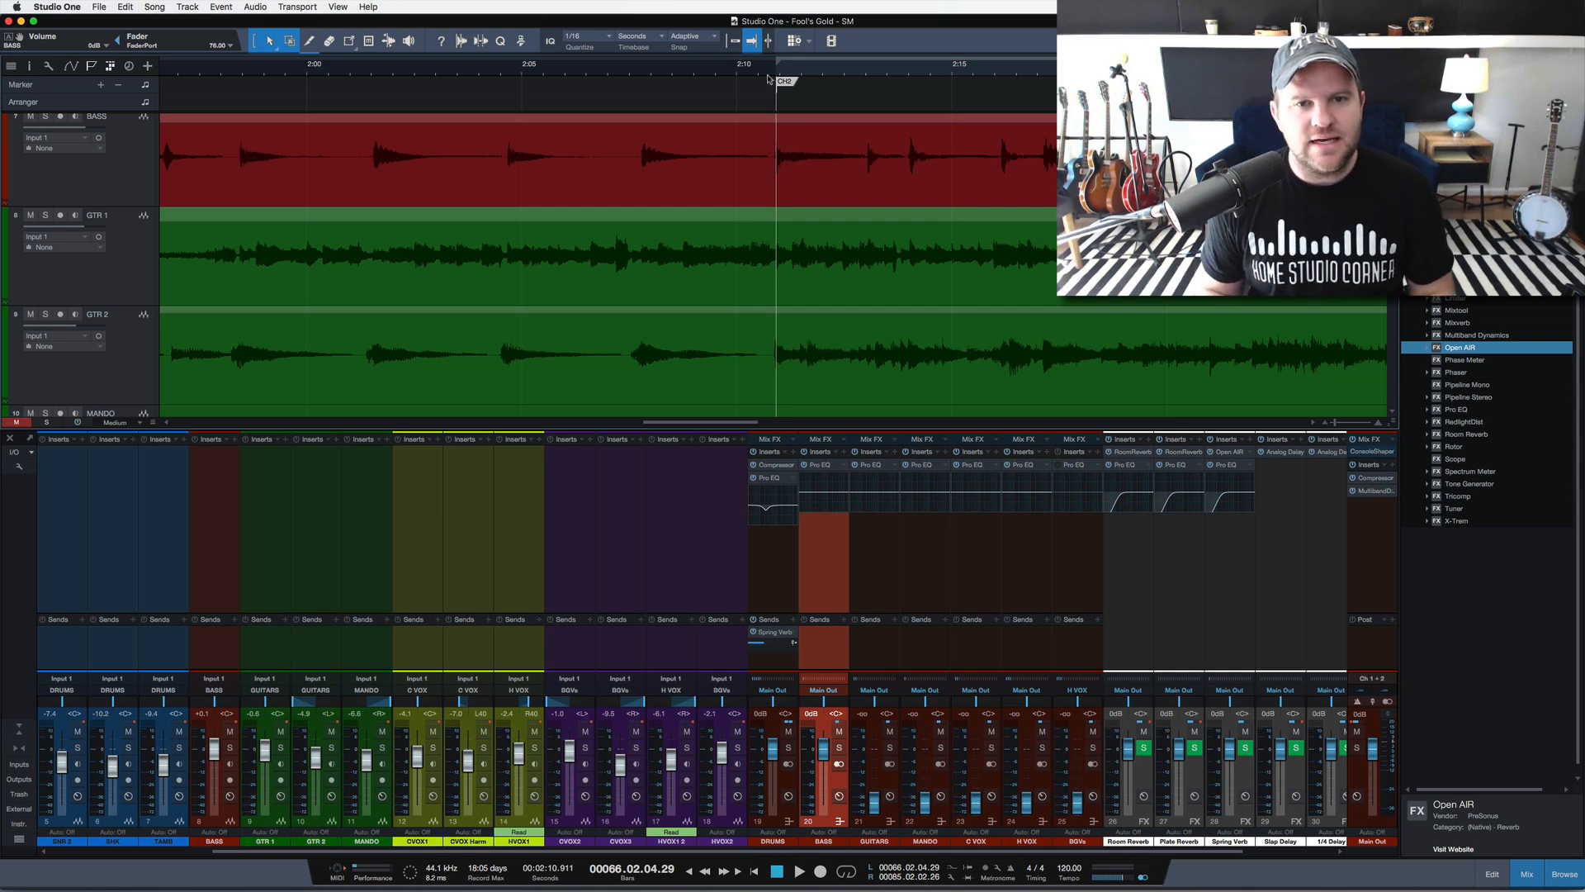
pyautogui.moveTo(753, 68); pyautogui.dragTo(808, 116)
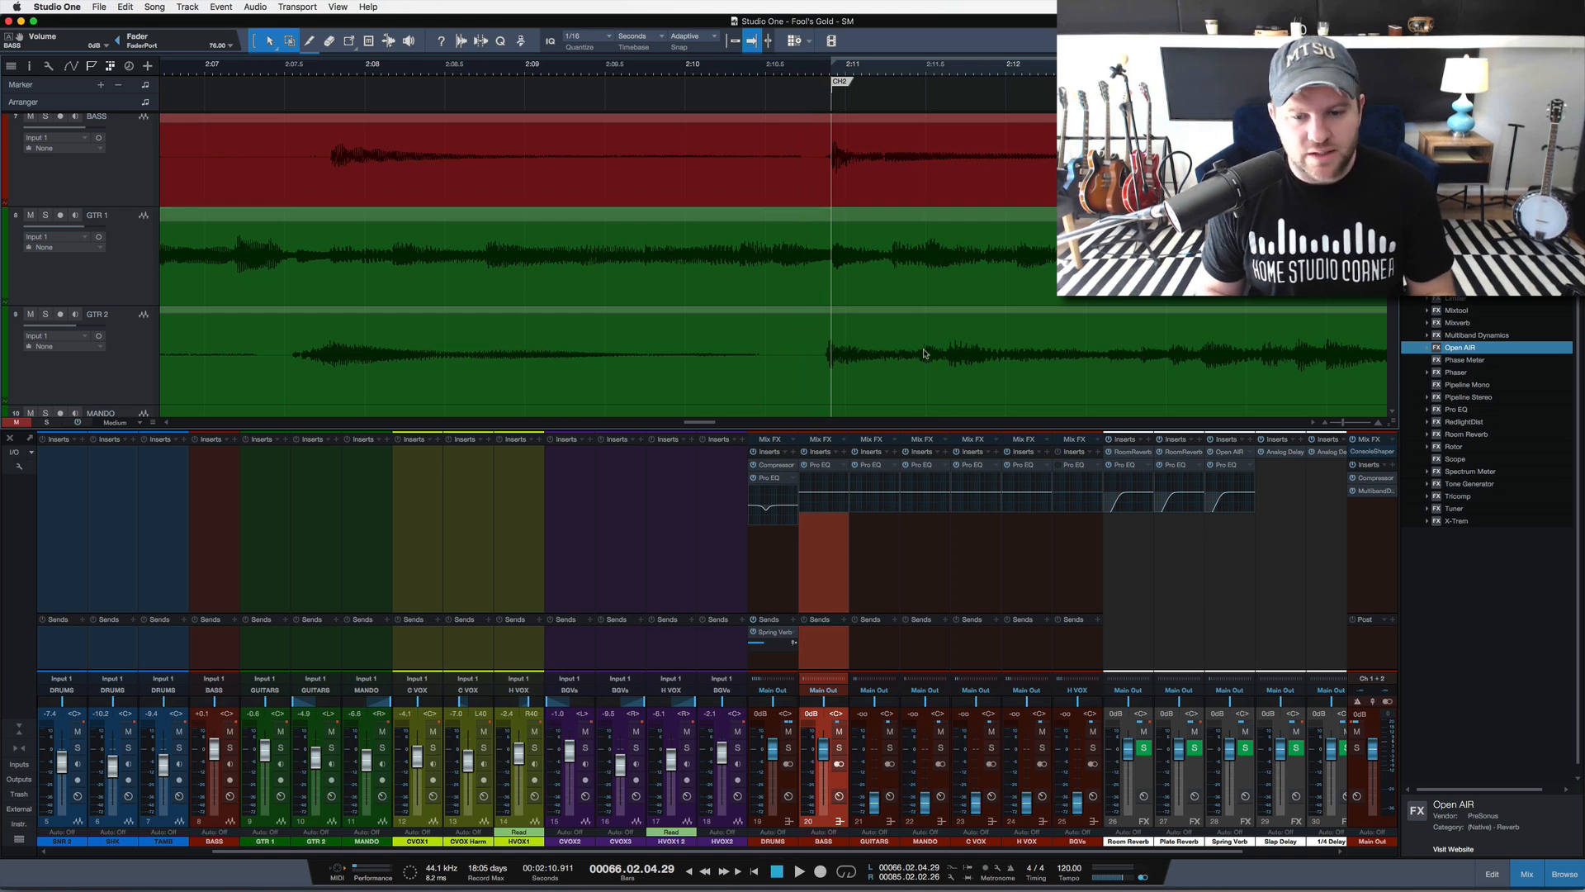
pyautogui.moveTo(703, 76); pyautogui.dragTo(675, 6)
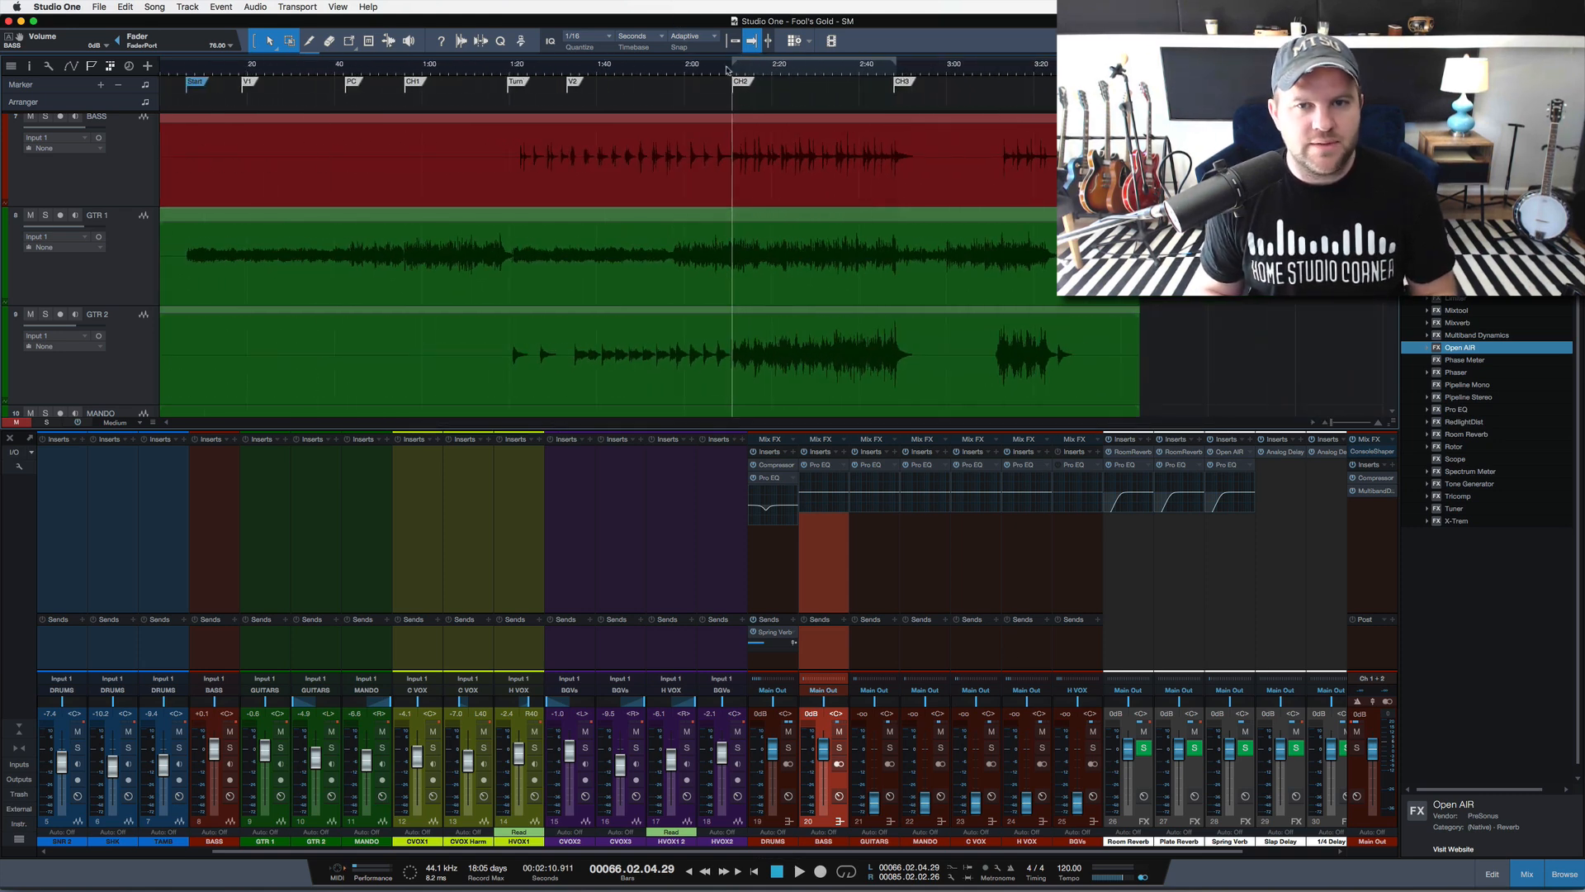
pyautogui.moveTo(730, 71); pyautogui.dragTo(736, 7)
# Play the song from CH2 and compare the BASS bus soloed with the full mix
pyautogui.press('space')
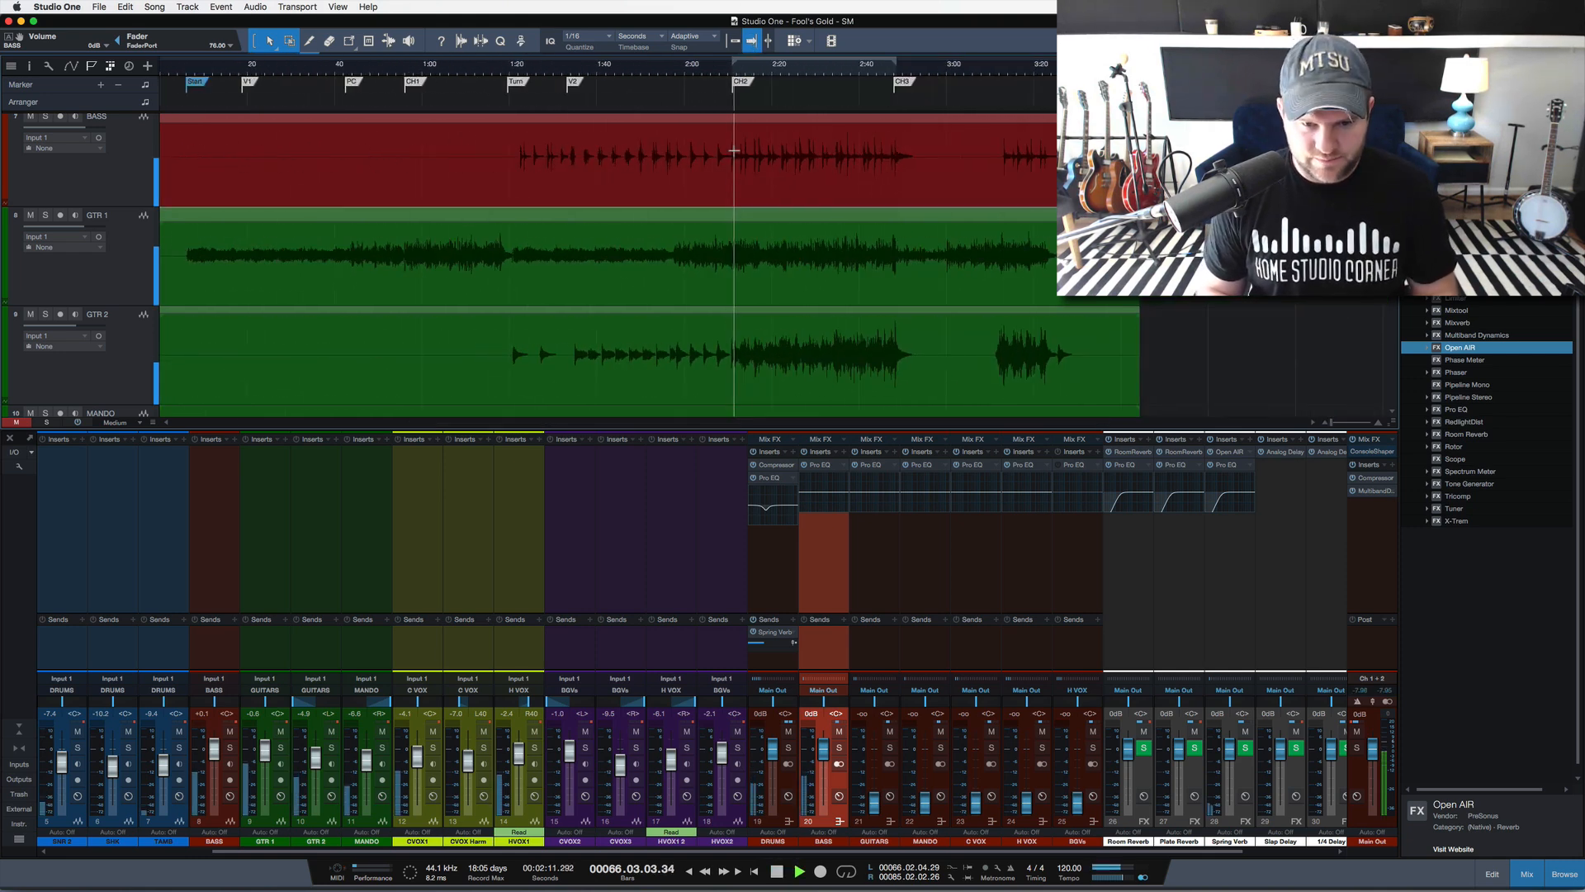
pyautogui.click(839, 747)
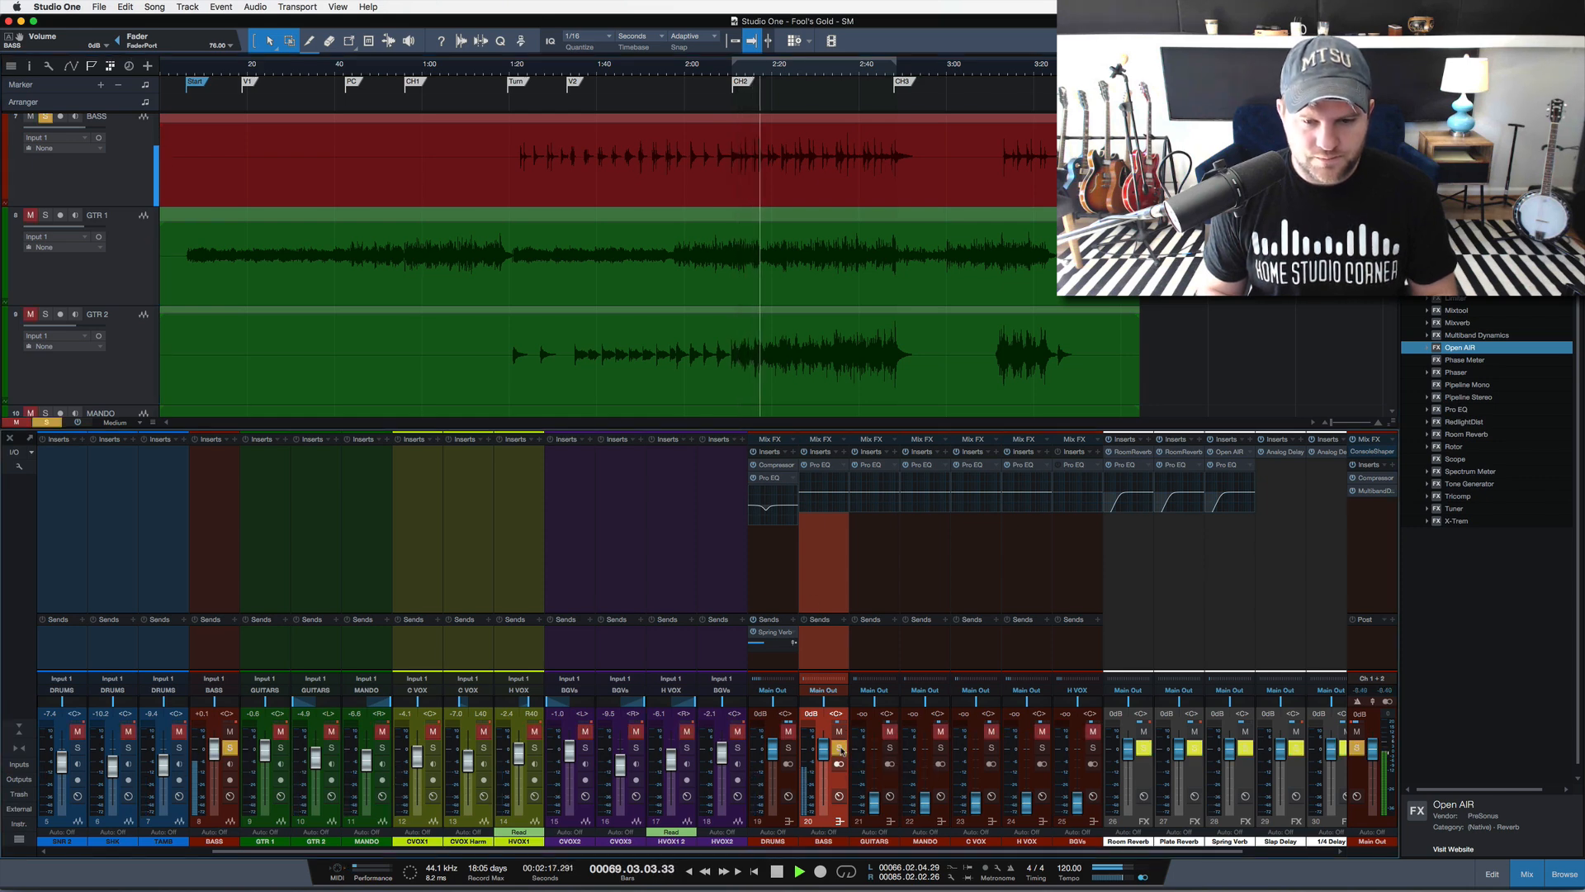
pyautogui.click(839, 748)
pyautogui.press('space')
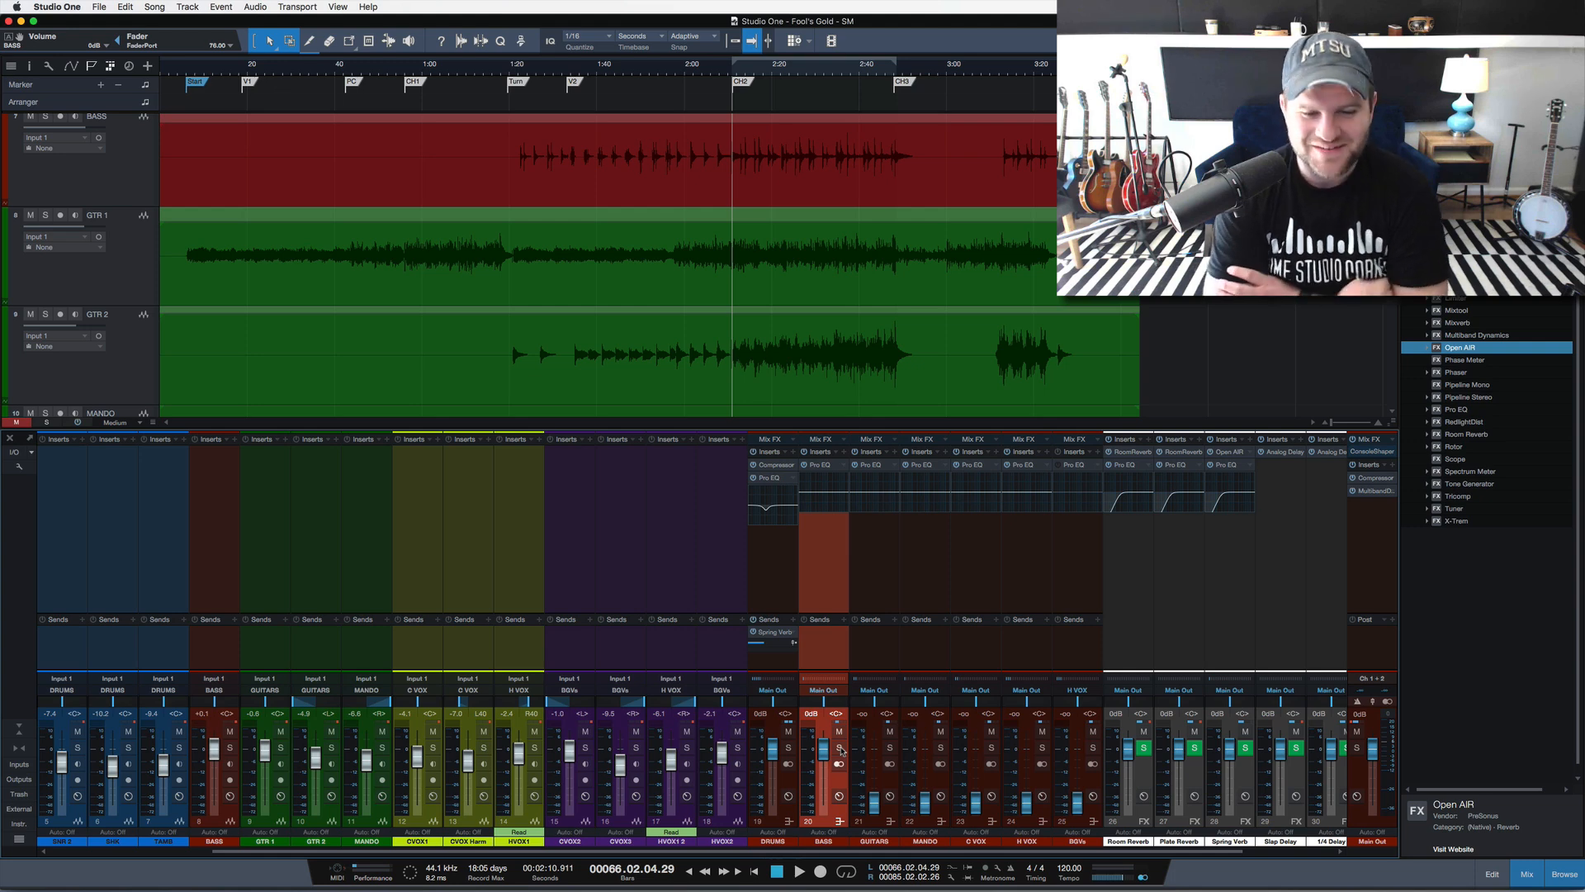
# Open the Pro EQ on the BASS bus, reposition its window over the tracks and solo the bus
pyautogui.click(823, 466)
pyautogui.moveTo(493, 239); pyautogui.dragTo(623, 260)
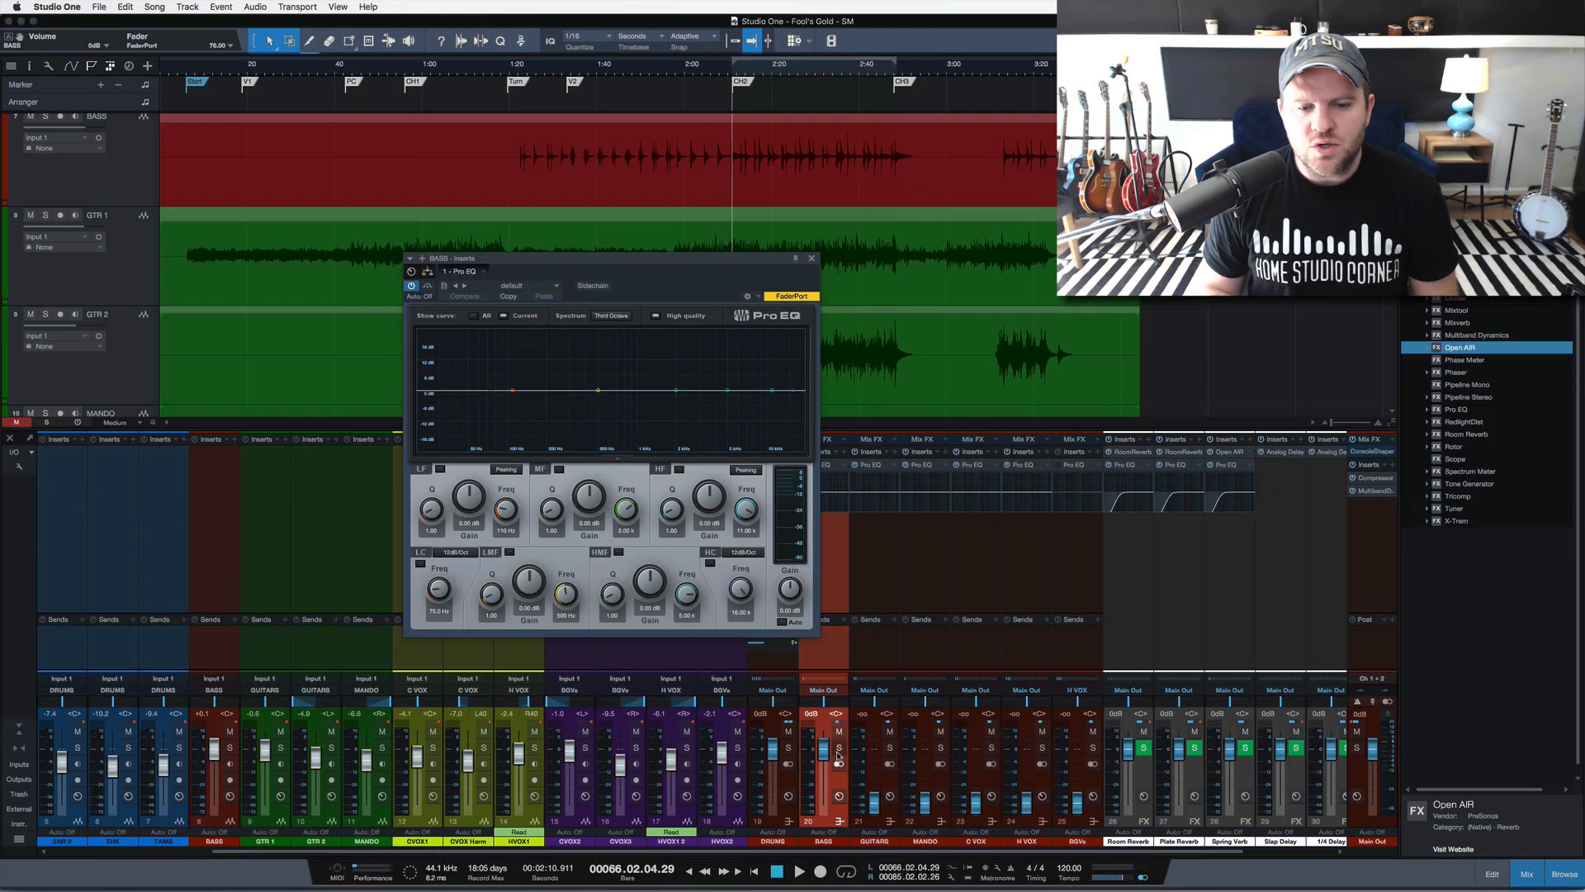
pyautogui.click(839, 749)
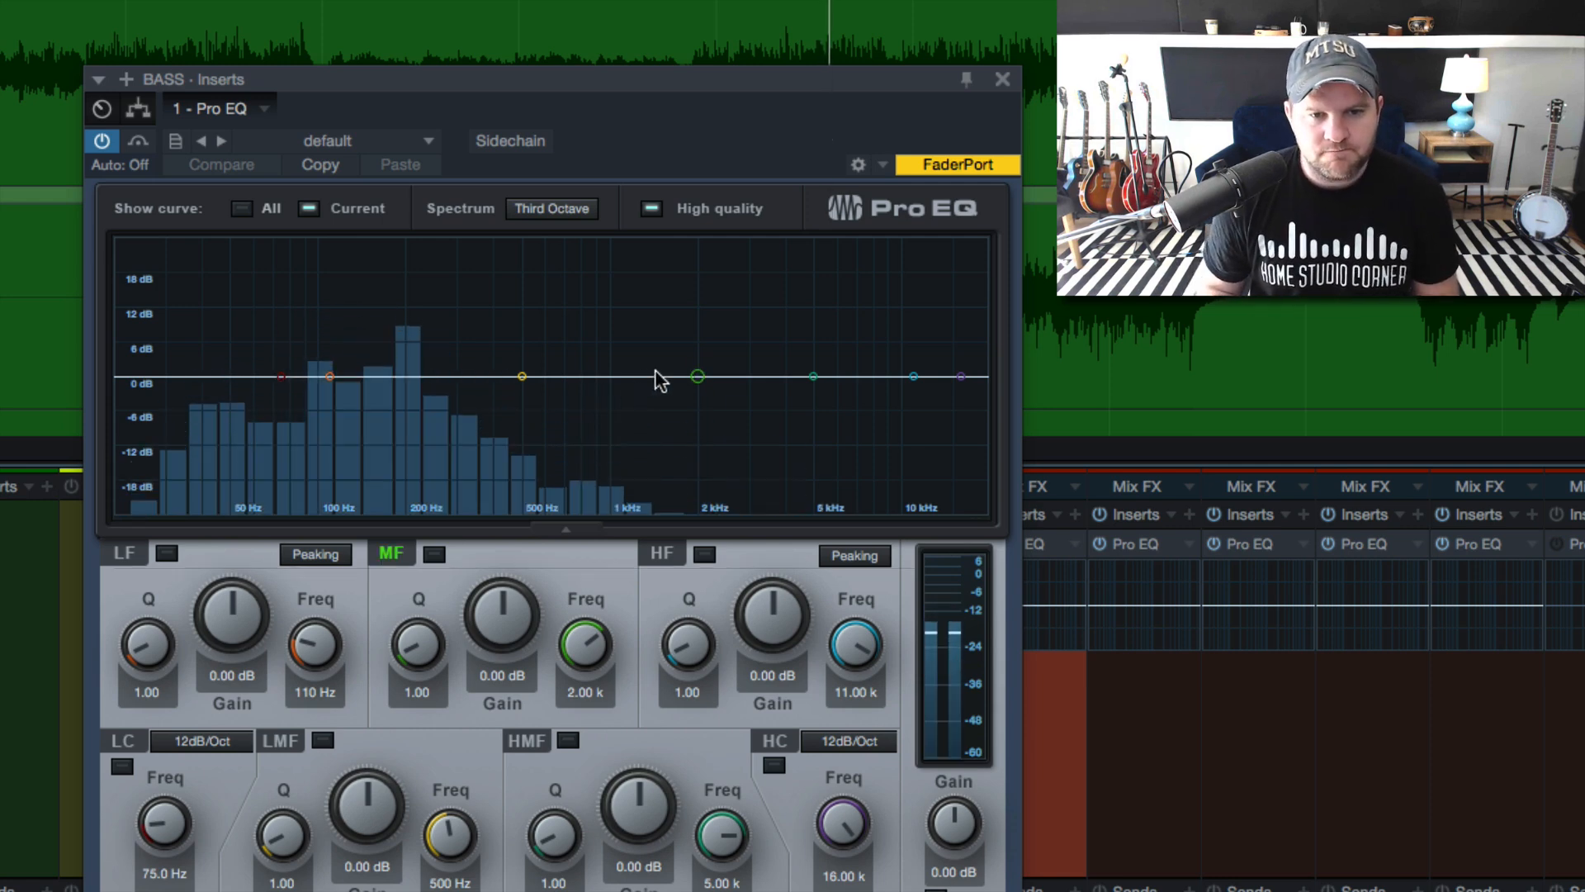
# Sweep the EQ's MF band, compare it on and off, and set a 4.47 dB boost at 1.29 kHz with Q 1.90
pyautogui.moveTo(698, 377); pyautogui.dragTo(893, 253)
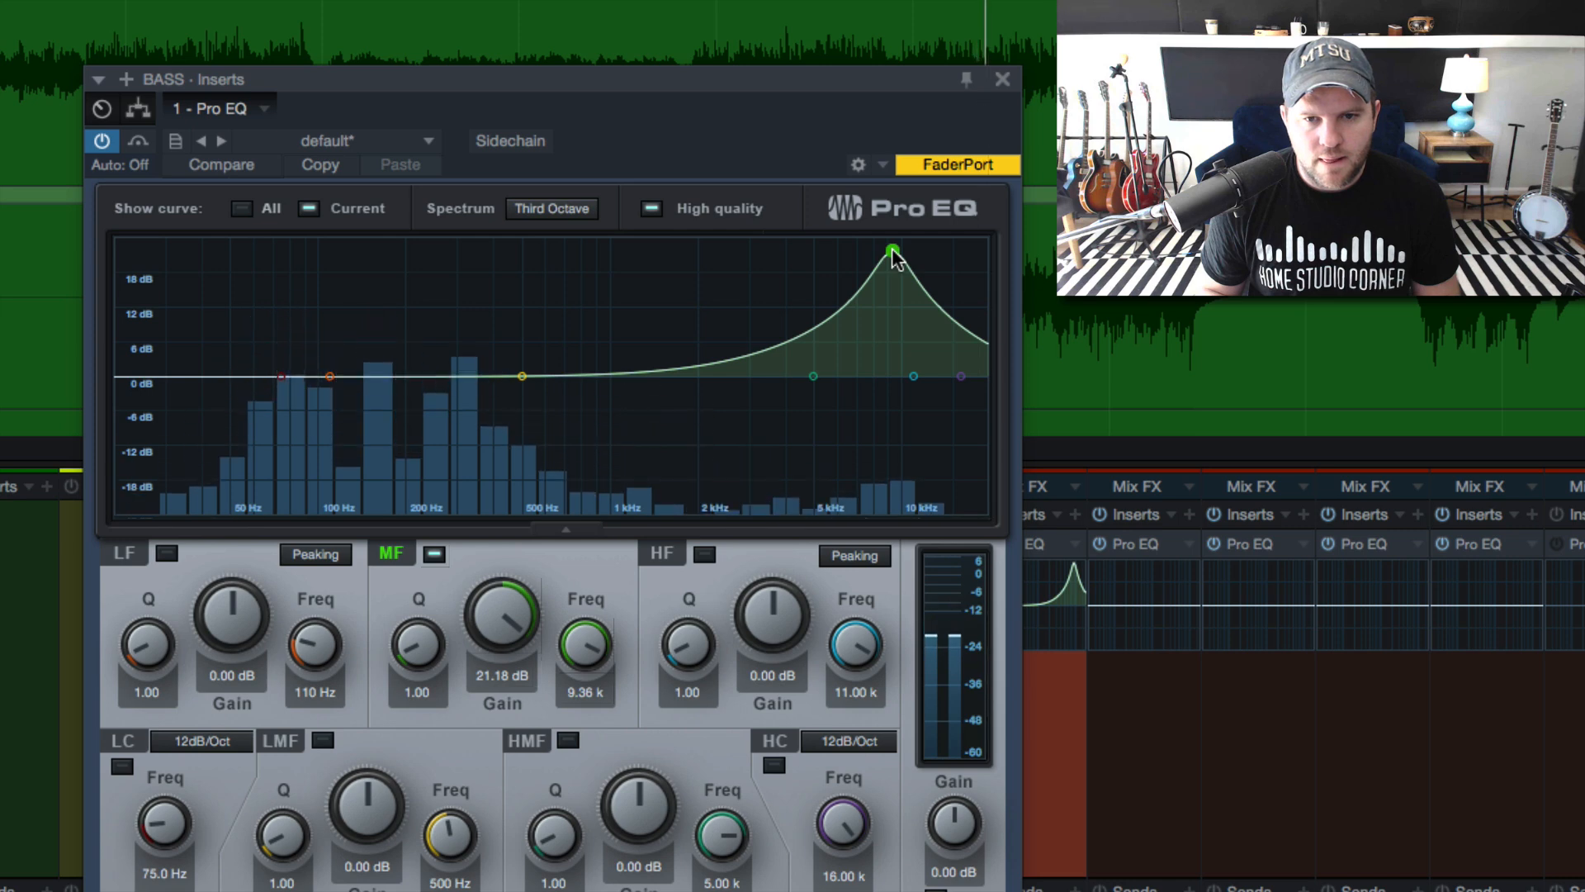
pyautogui.moveTo(892, 252); pyautogui.dragTo(695, 313)
pyautogui.doubleClick(693, 309)
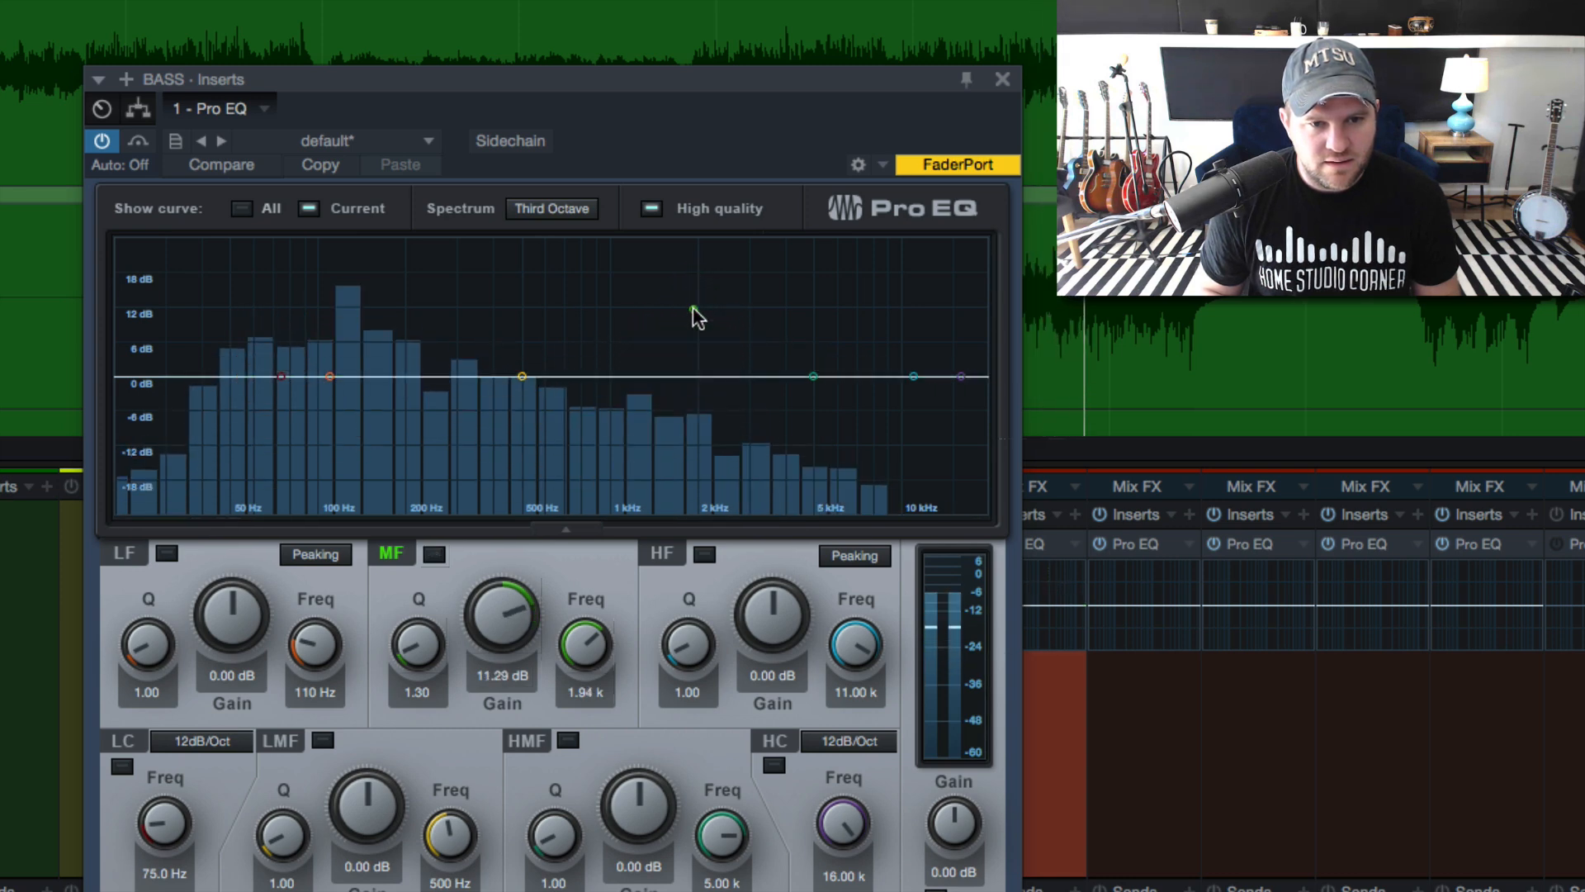
pyautogui.doubleClick(693, 310)
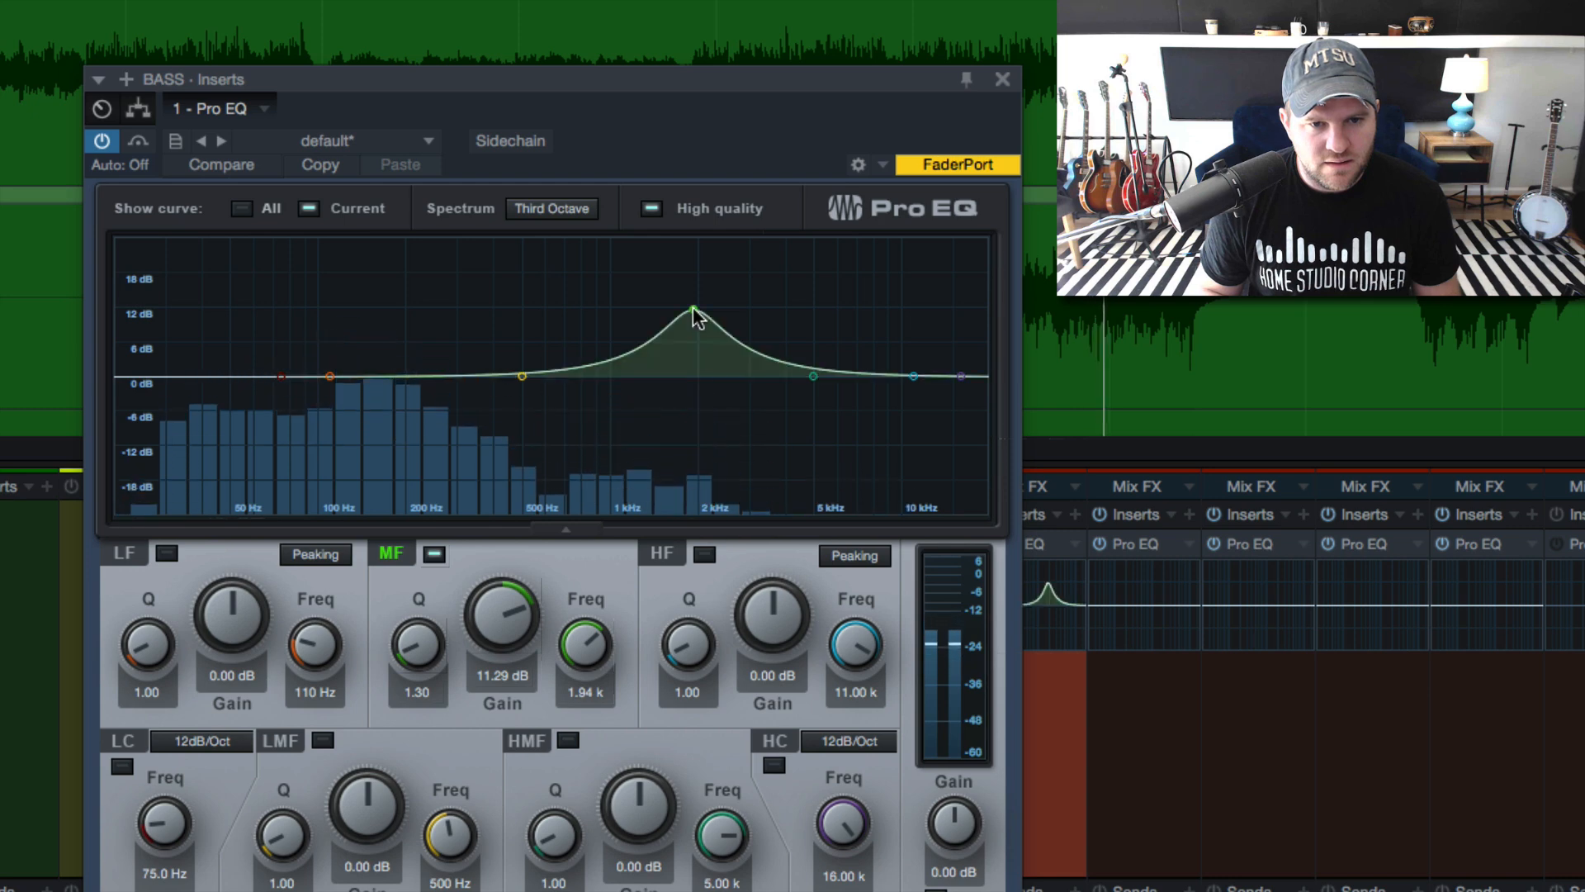
pyautogui.doubleClick(693, 310)
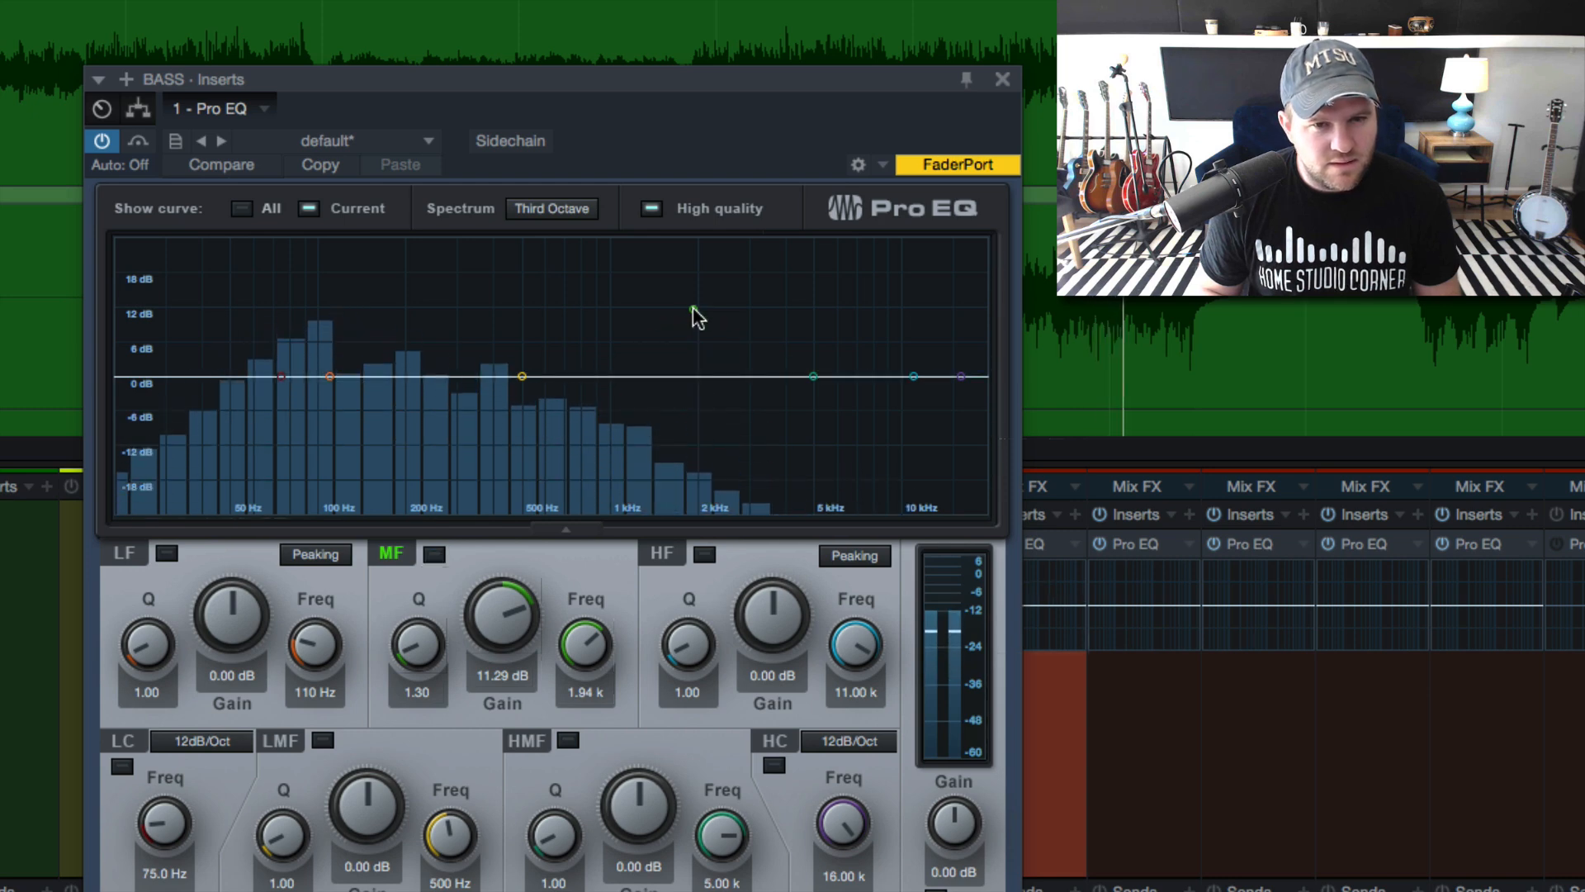
pyautogui.doubleClick(694, 310)
pyautogui.moveTo(693, 309); pyautogui.dragTo(642, 350)
pyautogui.press('space')
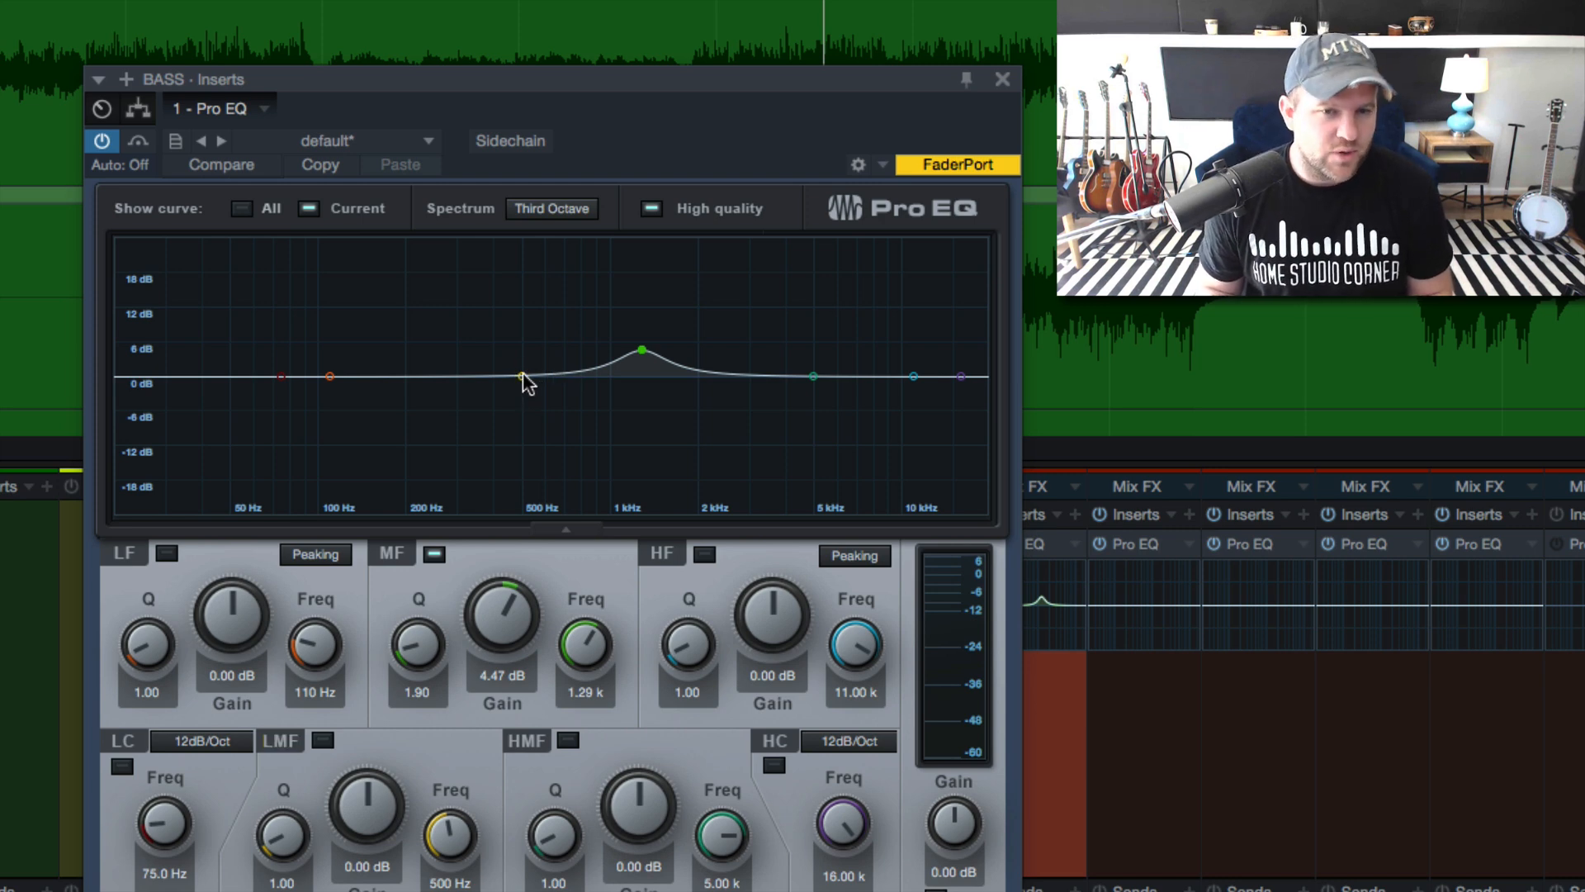
# Cut the bass EQ's LMF band by 4.71 dB near 350 Hz and audition the result in the full mix
pyautogui.moveTo(523, 378)
pyautogui.mouseDown()
pyautogui.moveTo(520, 357)
pyautogui.moveTo(511, 377)
pyautogui.moveTo(493, 373)
pyautogui.mouseUp()
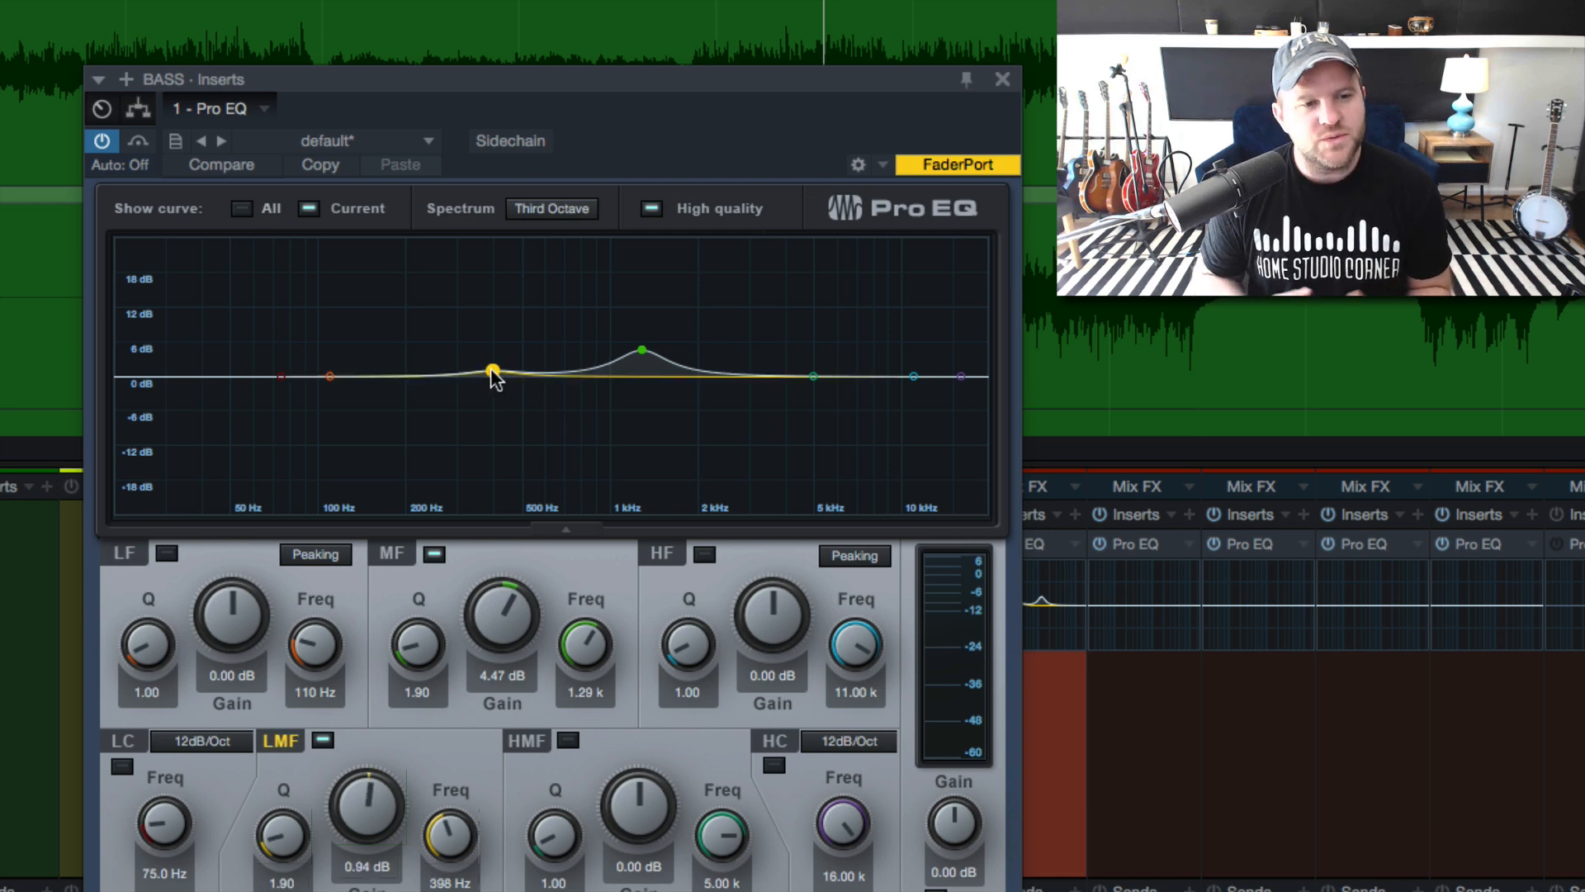
pyautogui.moveTo(493, 376); pyautogui.dragTo(477, 406)
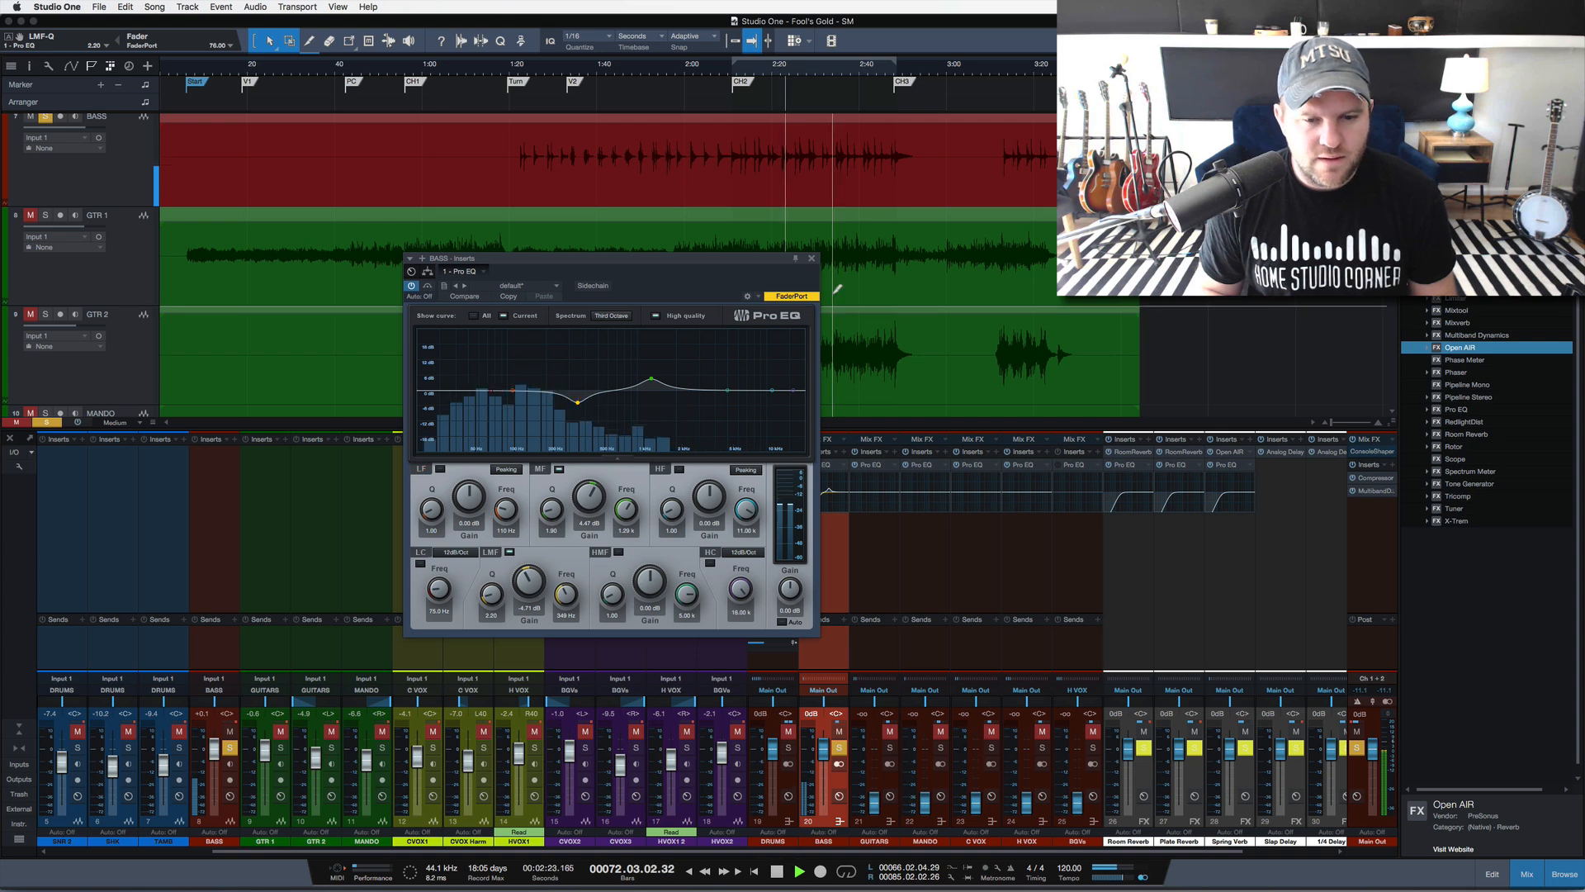
pyautogui.press('s')
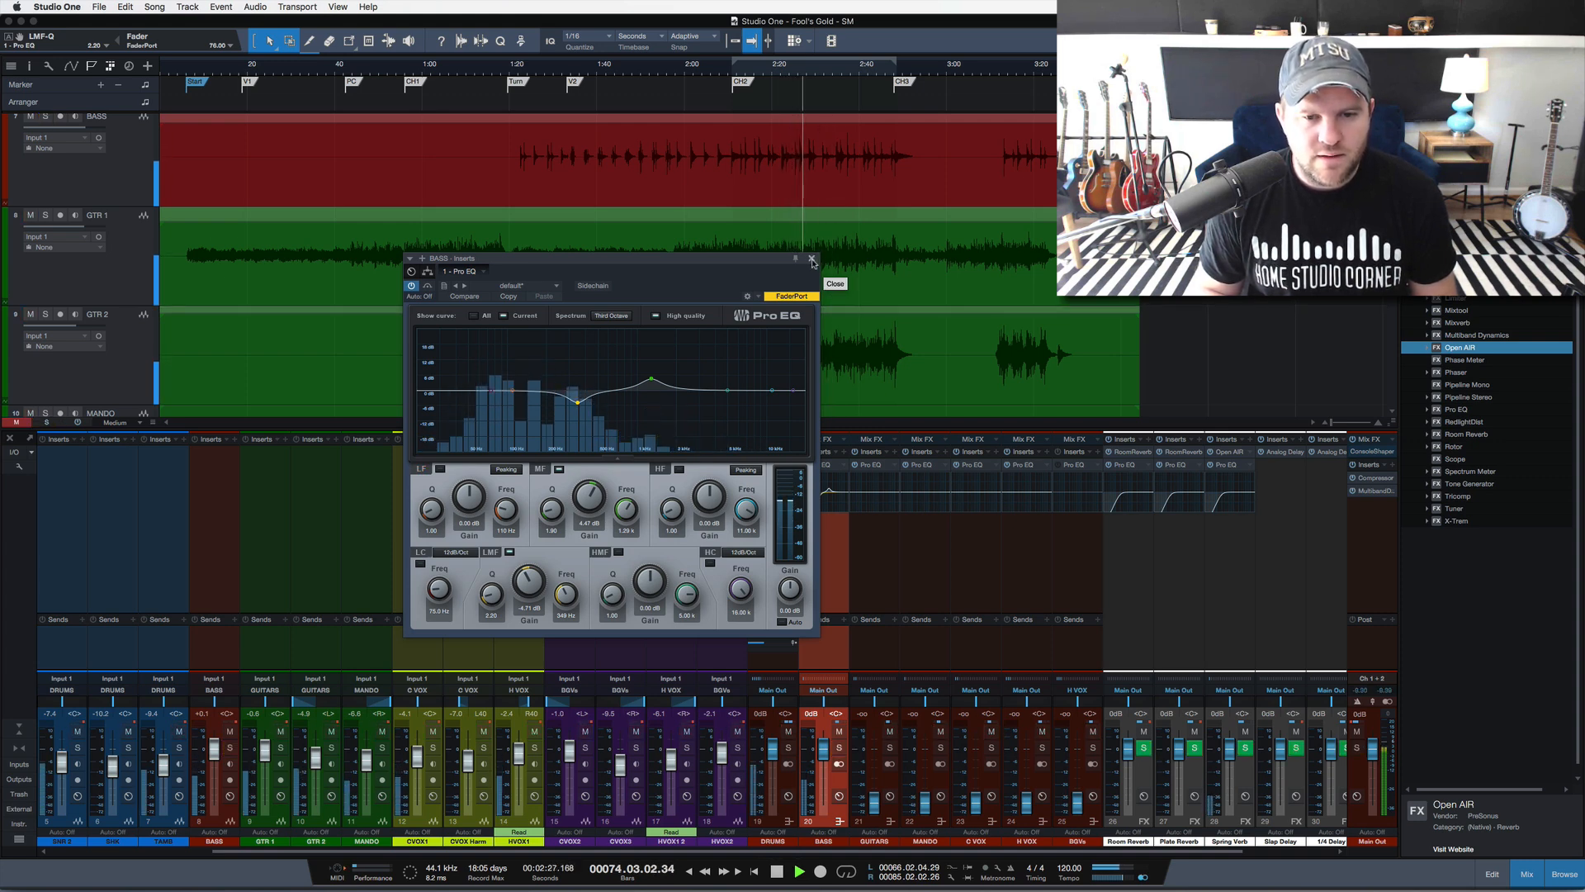
pyautogui.click(812, 260)
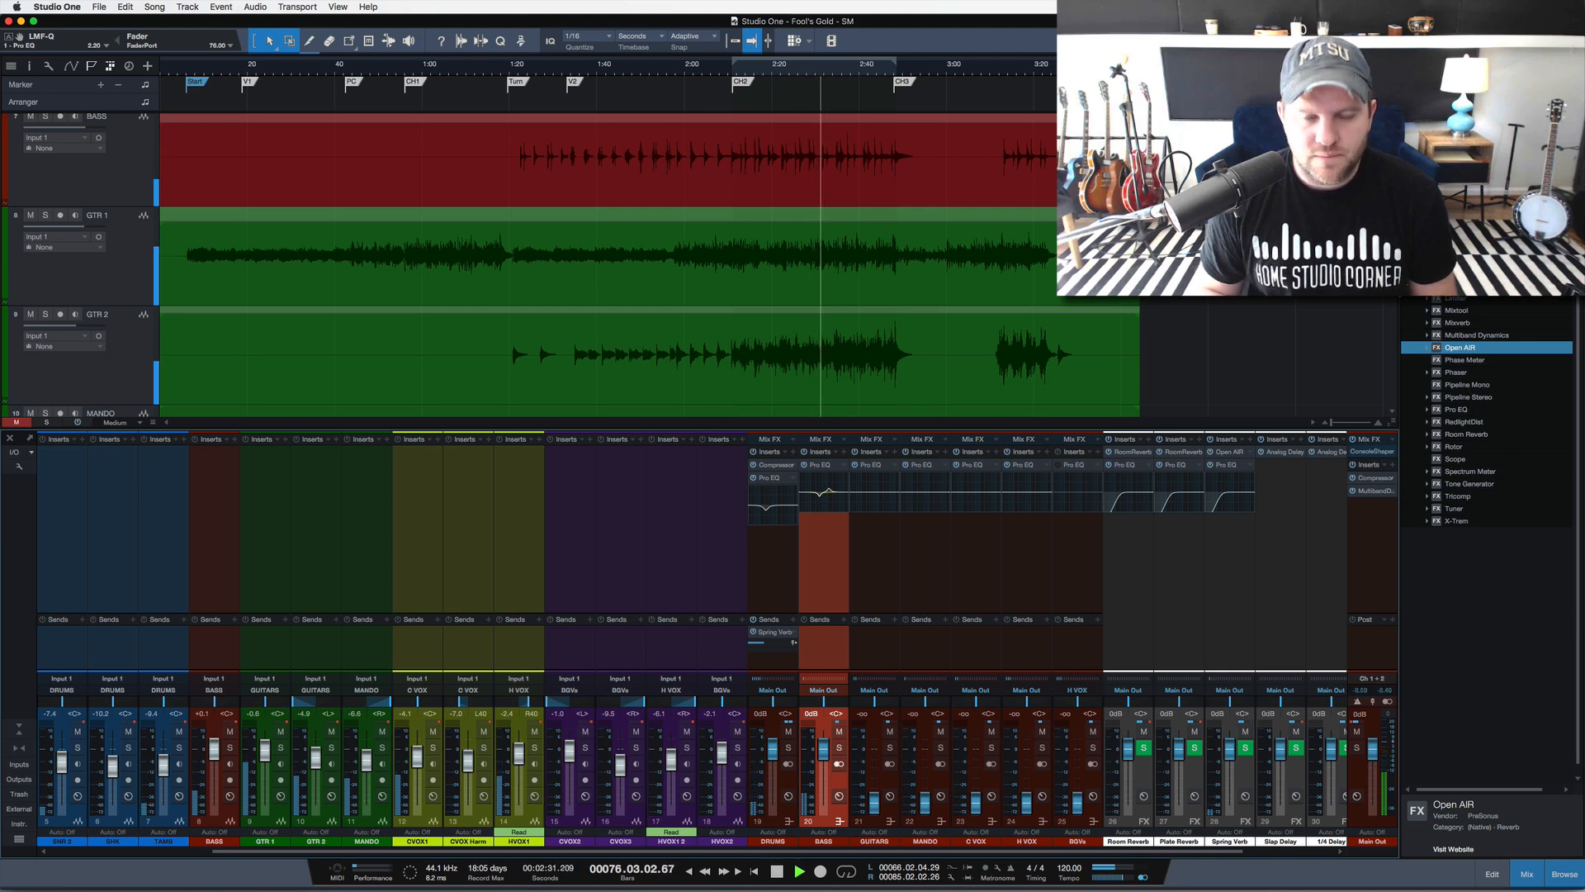
pyautogui.press('space')
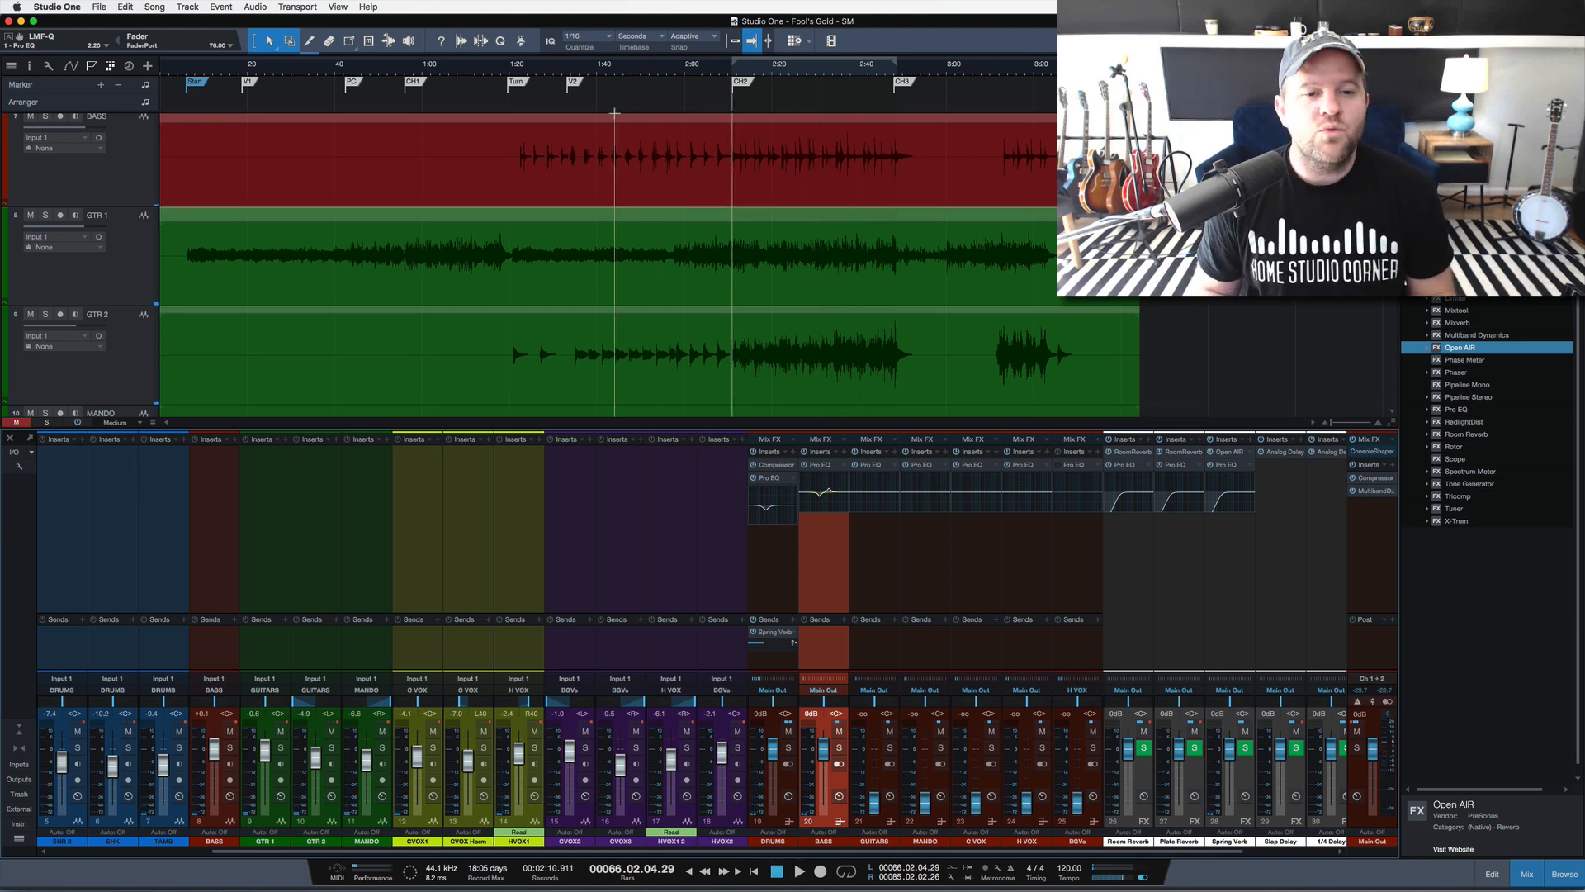
# Examine the BASS track's waveform up close around CH2, comparing its note peaks and sustain with the earlier sections
pyautogui.scroll(2, 662, 168)
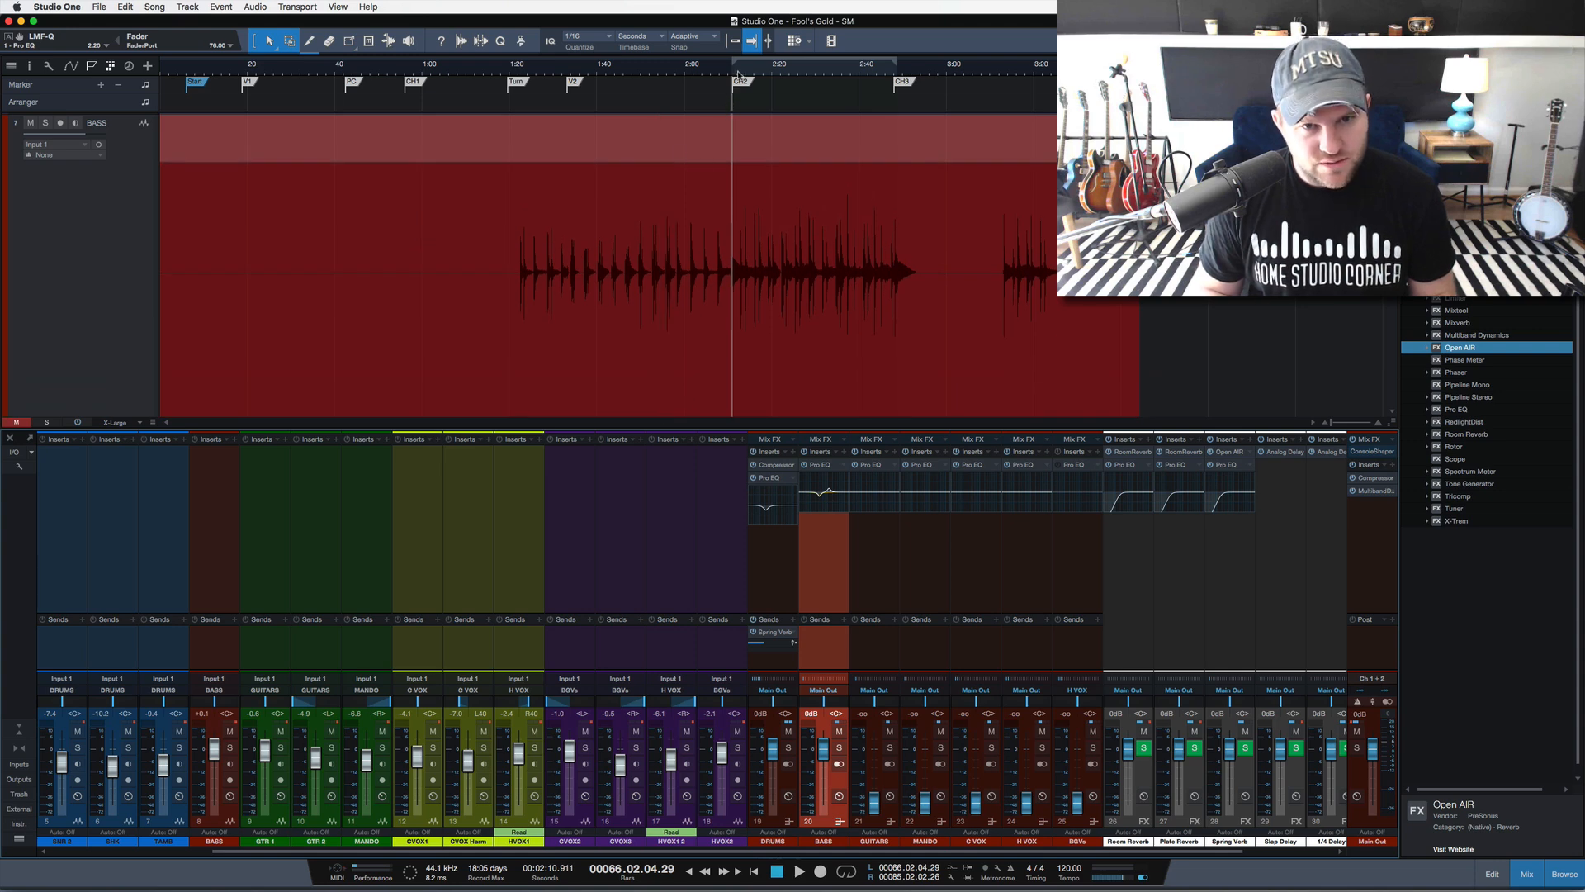
pyautogui.scroll(10, 733, 105)
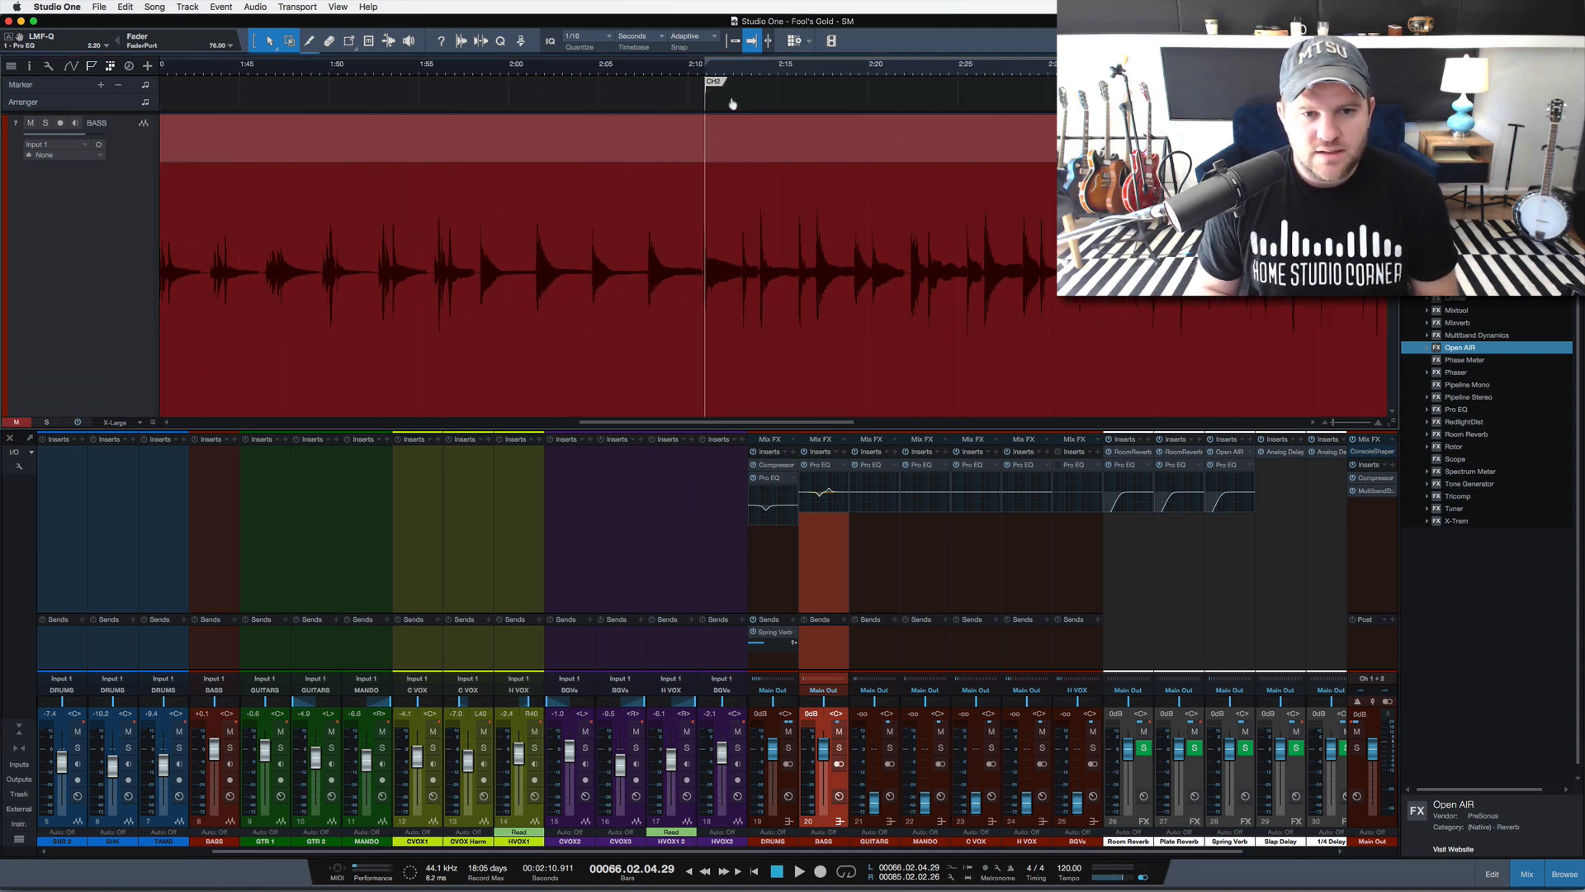
pyautogui.hscroll(5, 666, 315)
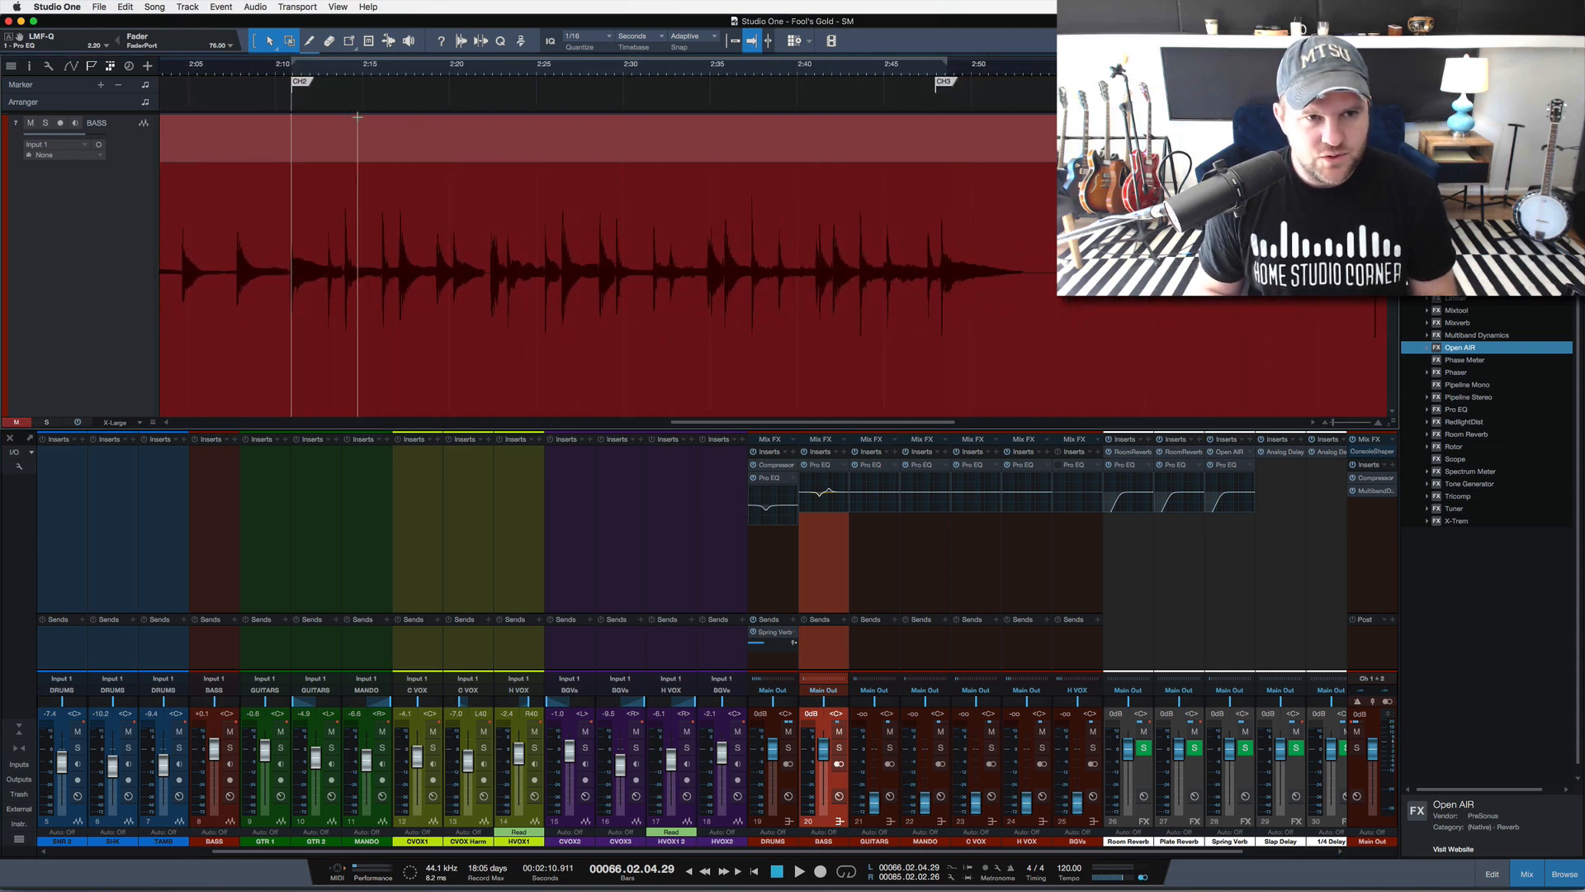
pyautogui.scroll(5, 384, 66)
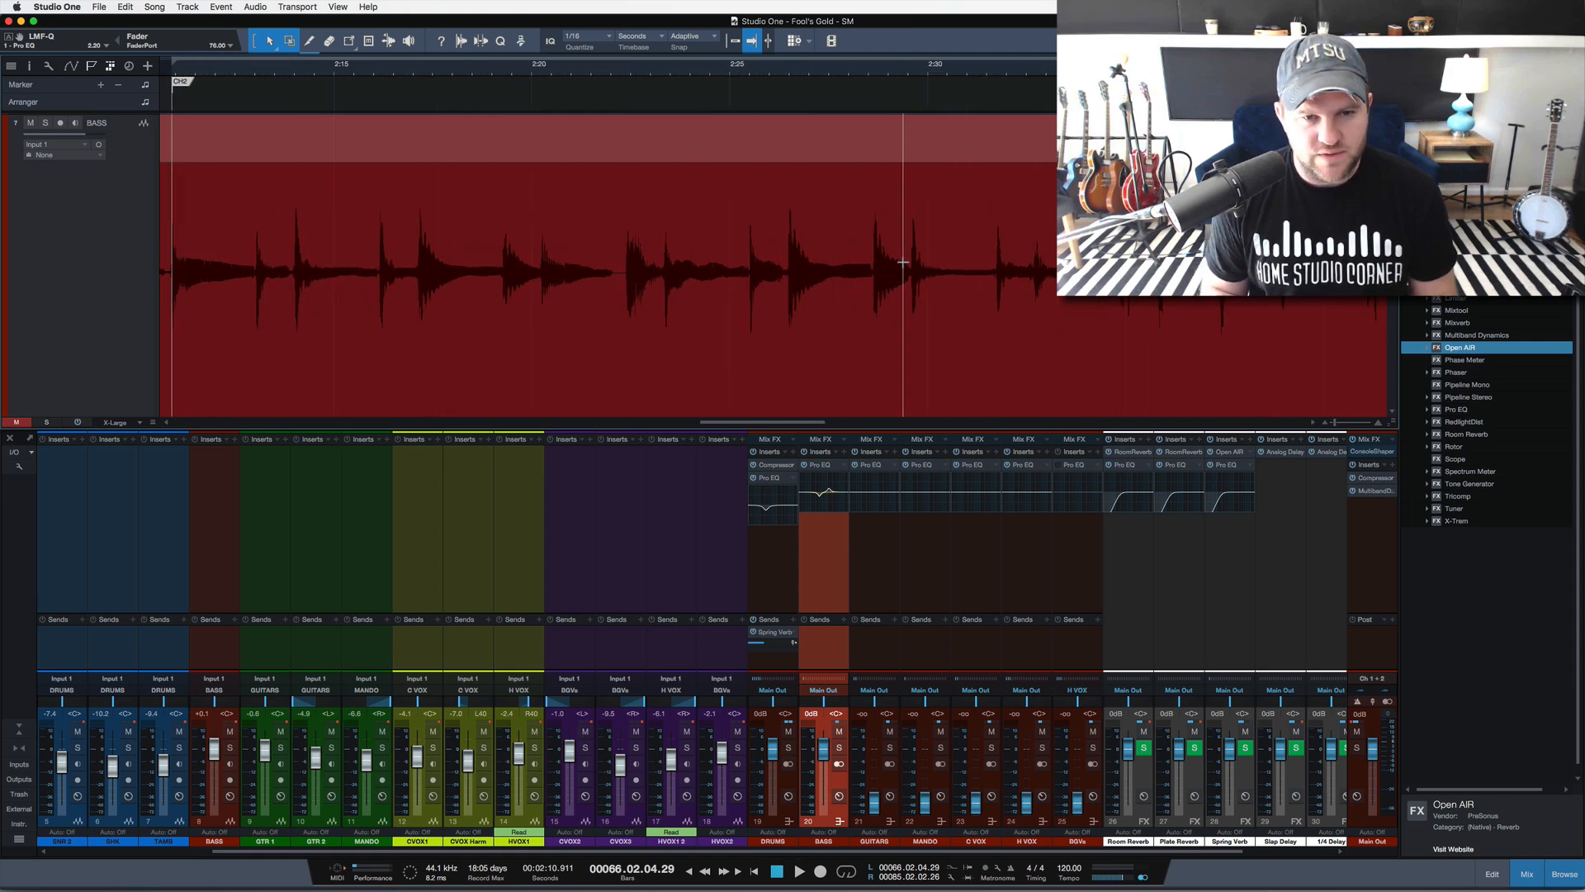
pyautogui.scroll(5, 404, 76)
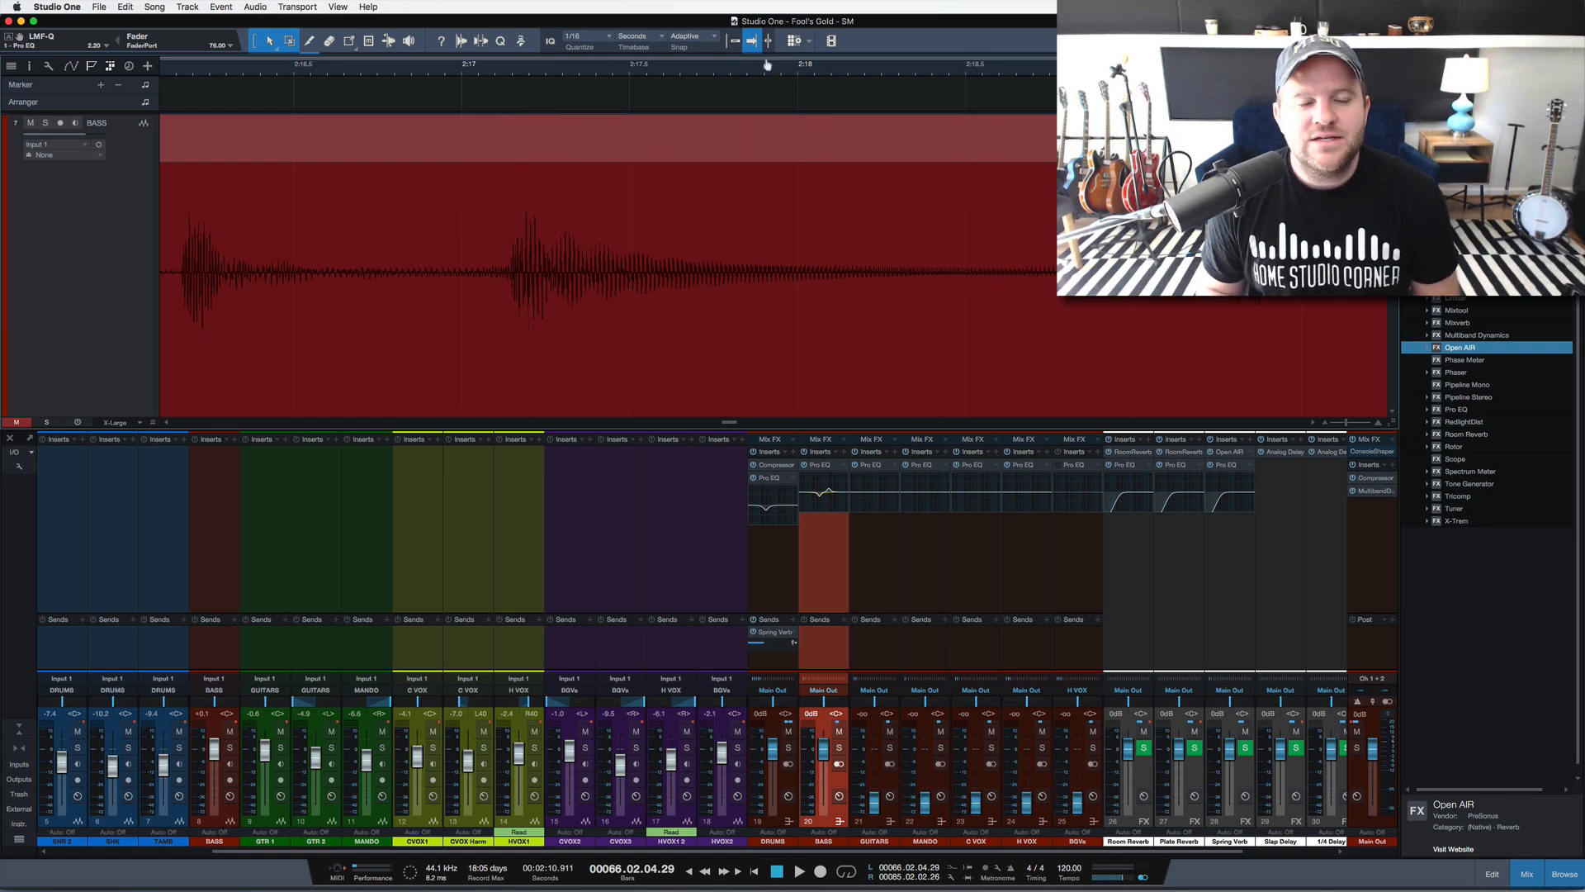
pyautogui.scroll(-10, 767, 64)
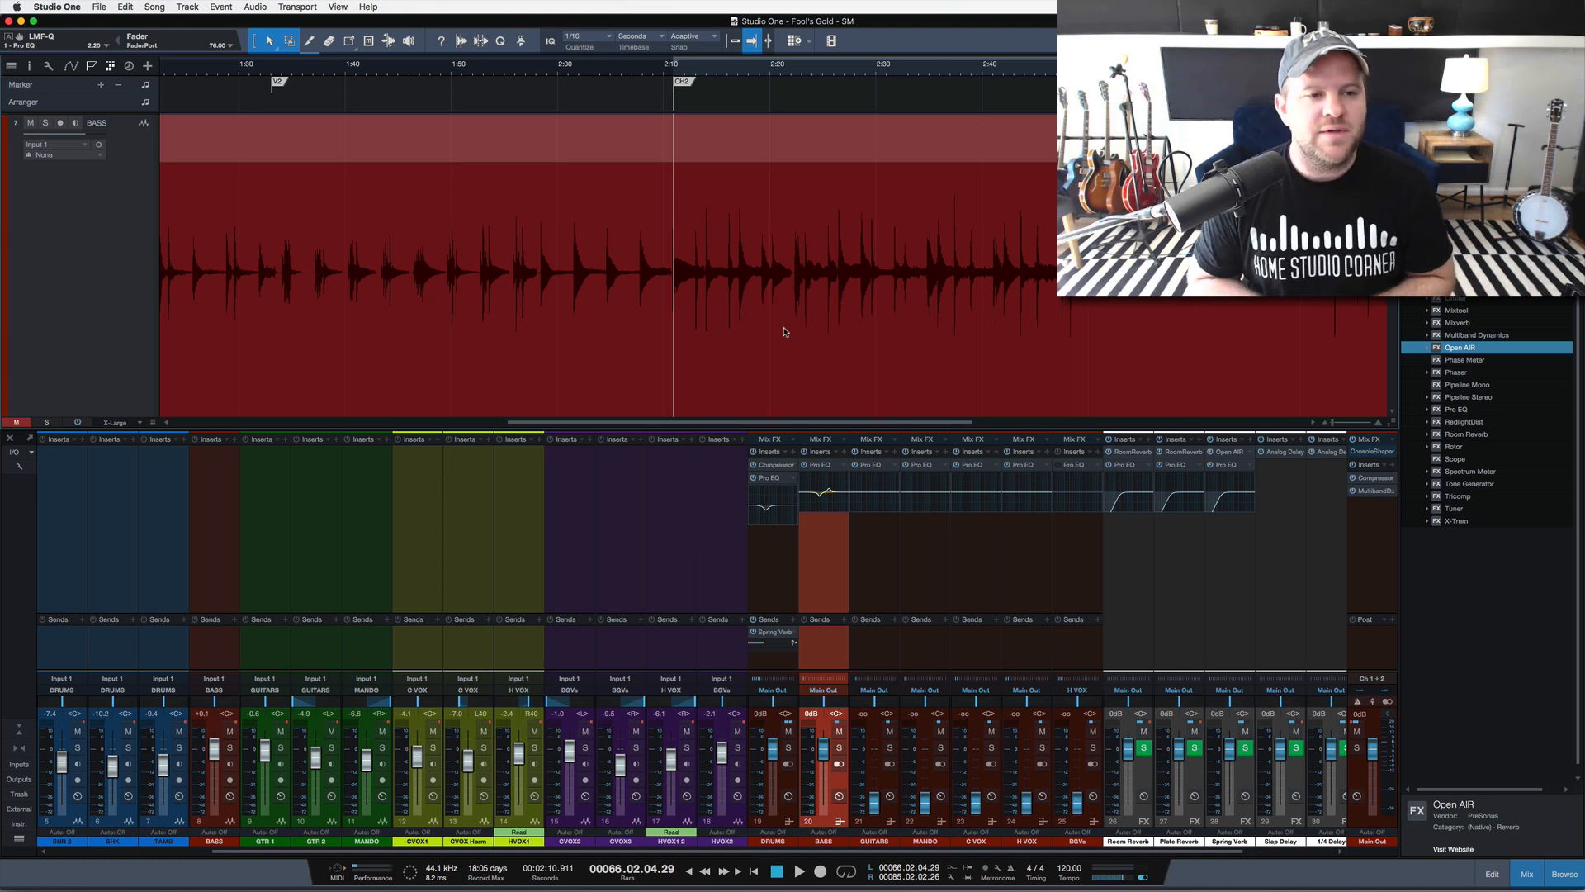
pyautogui.hscroll(-5, 630, 317)
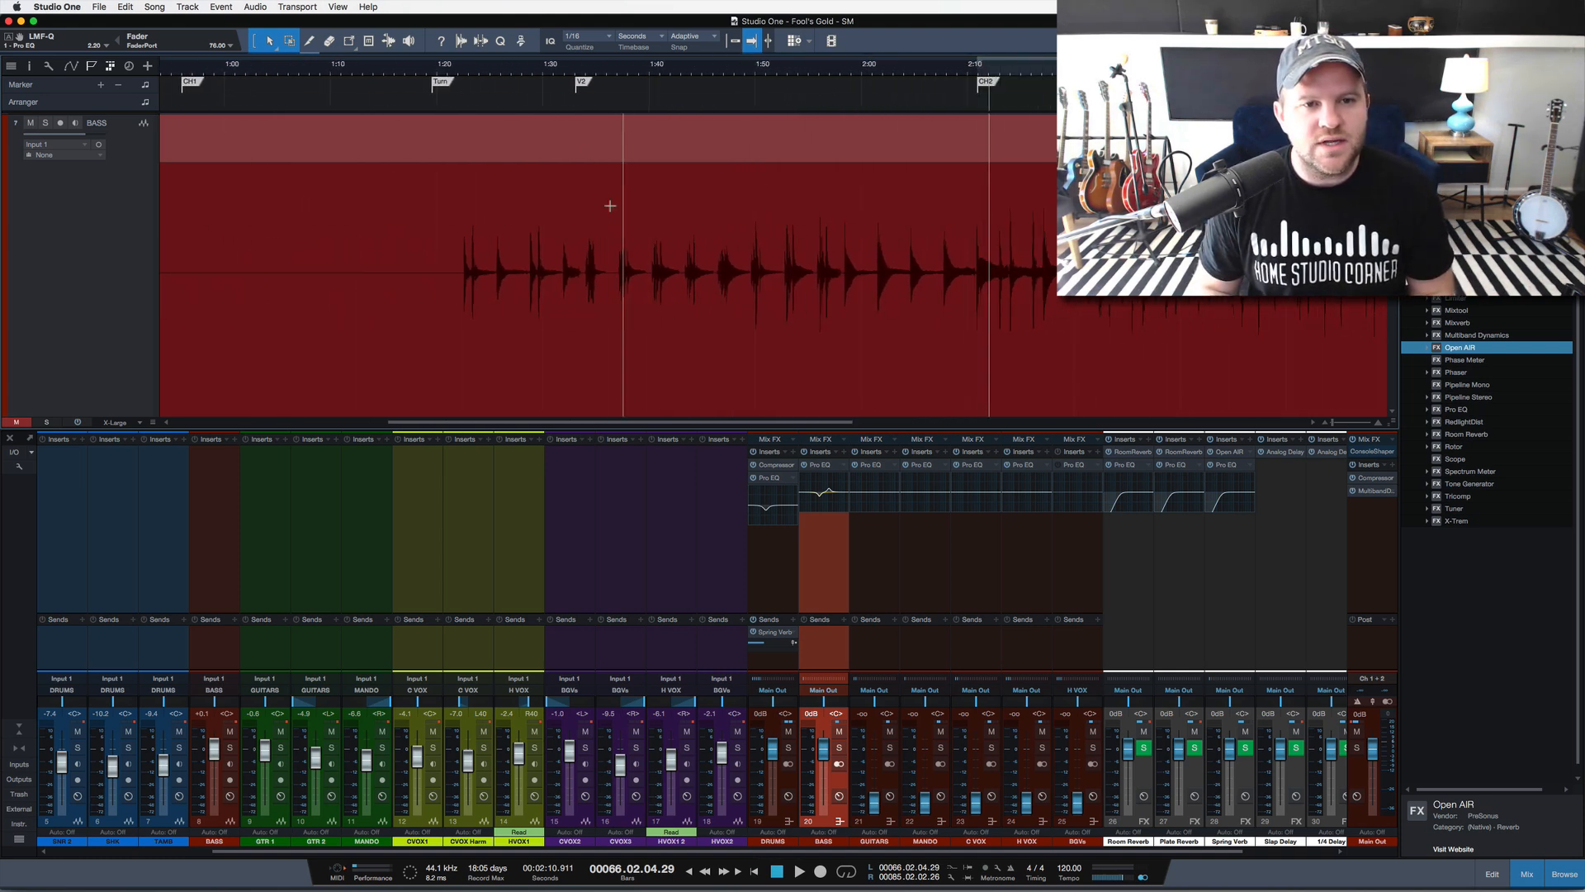
# Play the song briefly from V2 and fit the whole song in the arrangement view
pyautogui.click(575, 68)
pyautogui.press('space')
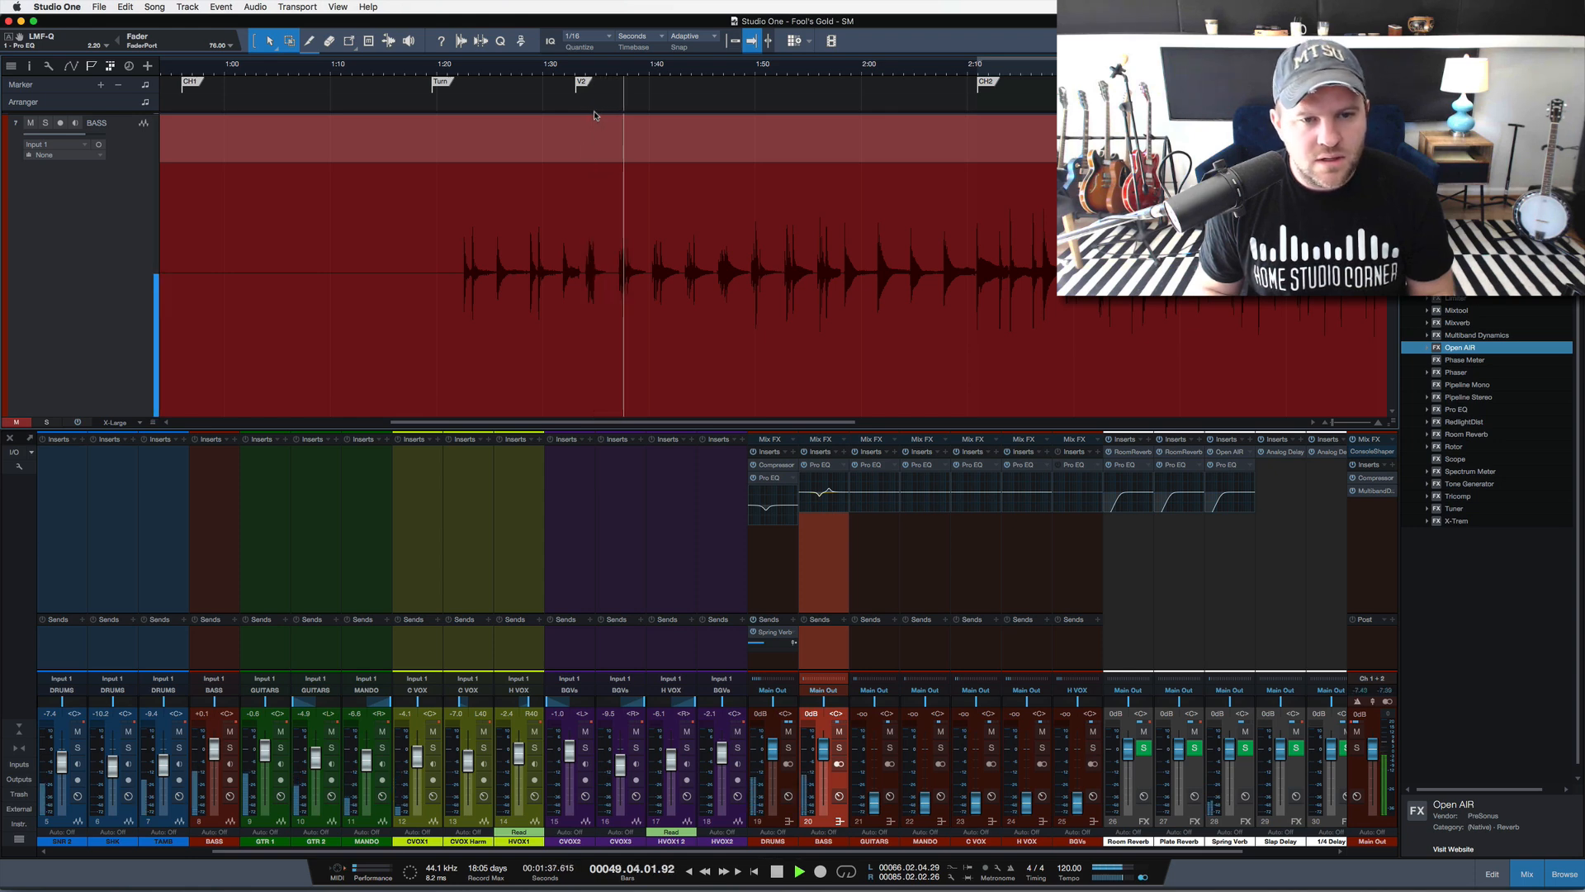
pyautogui.press('space')
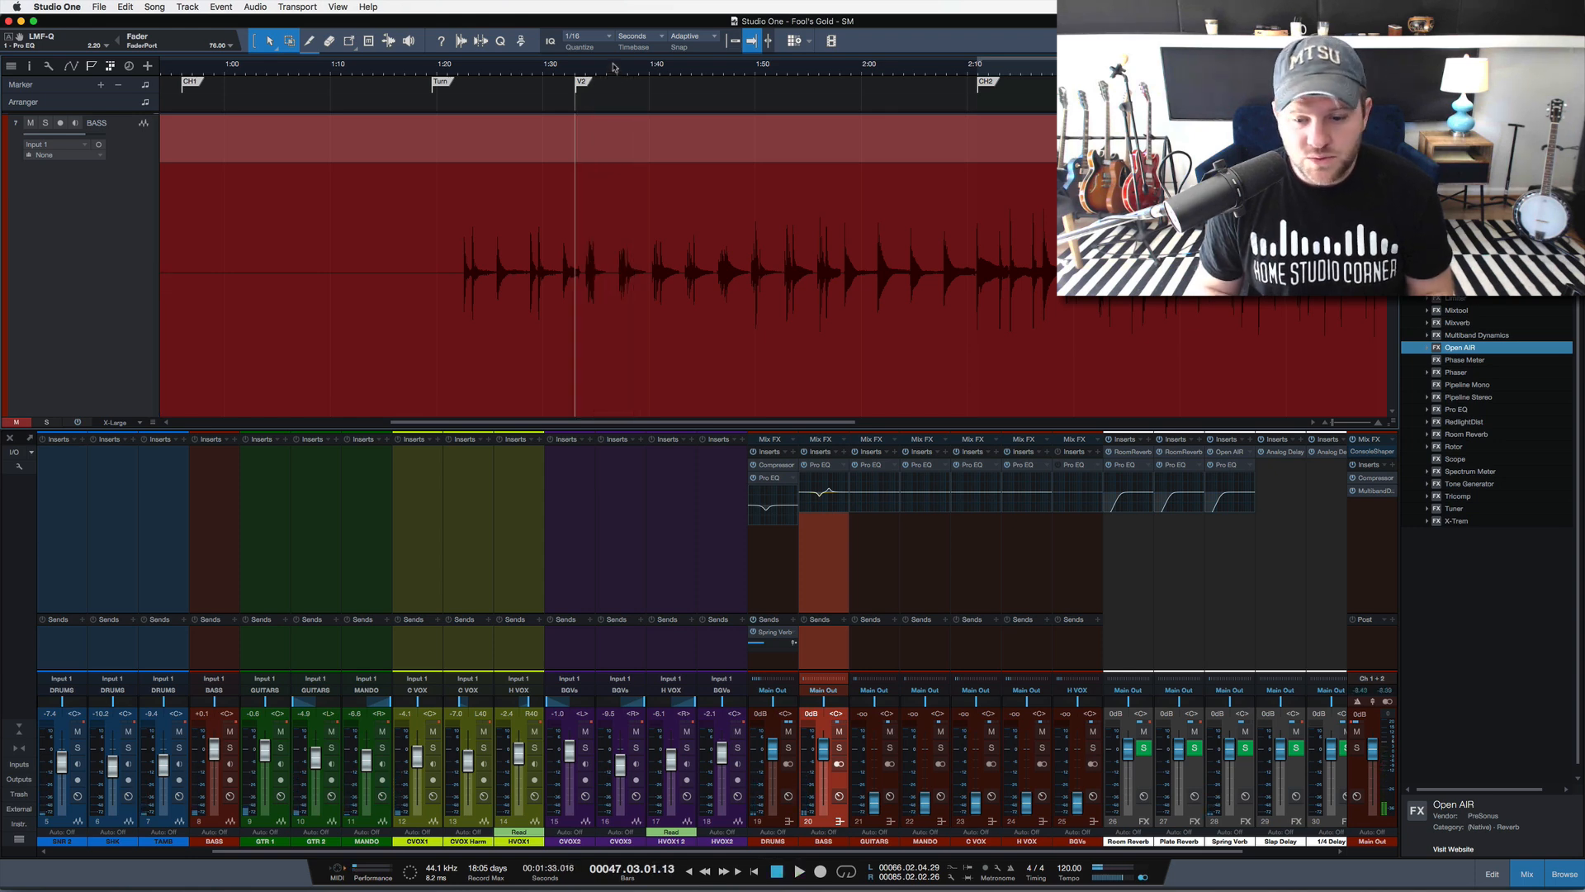
pyautogui.press('w')
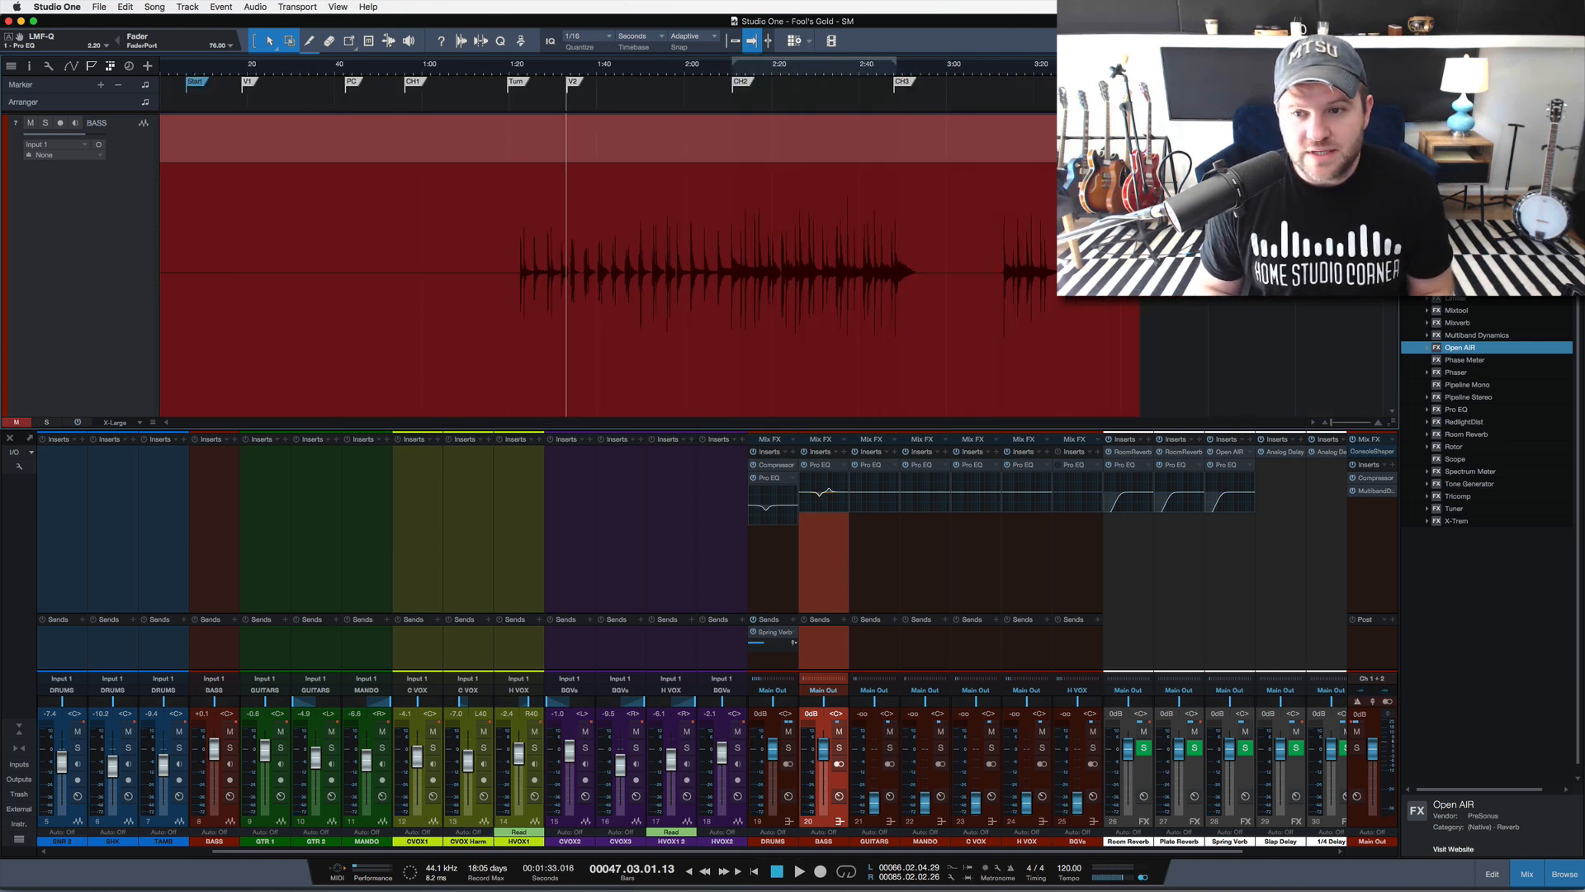
# Add a Compressor after the Pro EQ on the BASS bus, with a 50 ms attack and 17.9 ms release
pyautogui.moveTo(1460, 187); pyautogui.dragTo(817, 546)
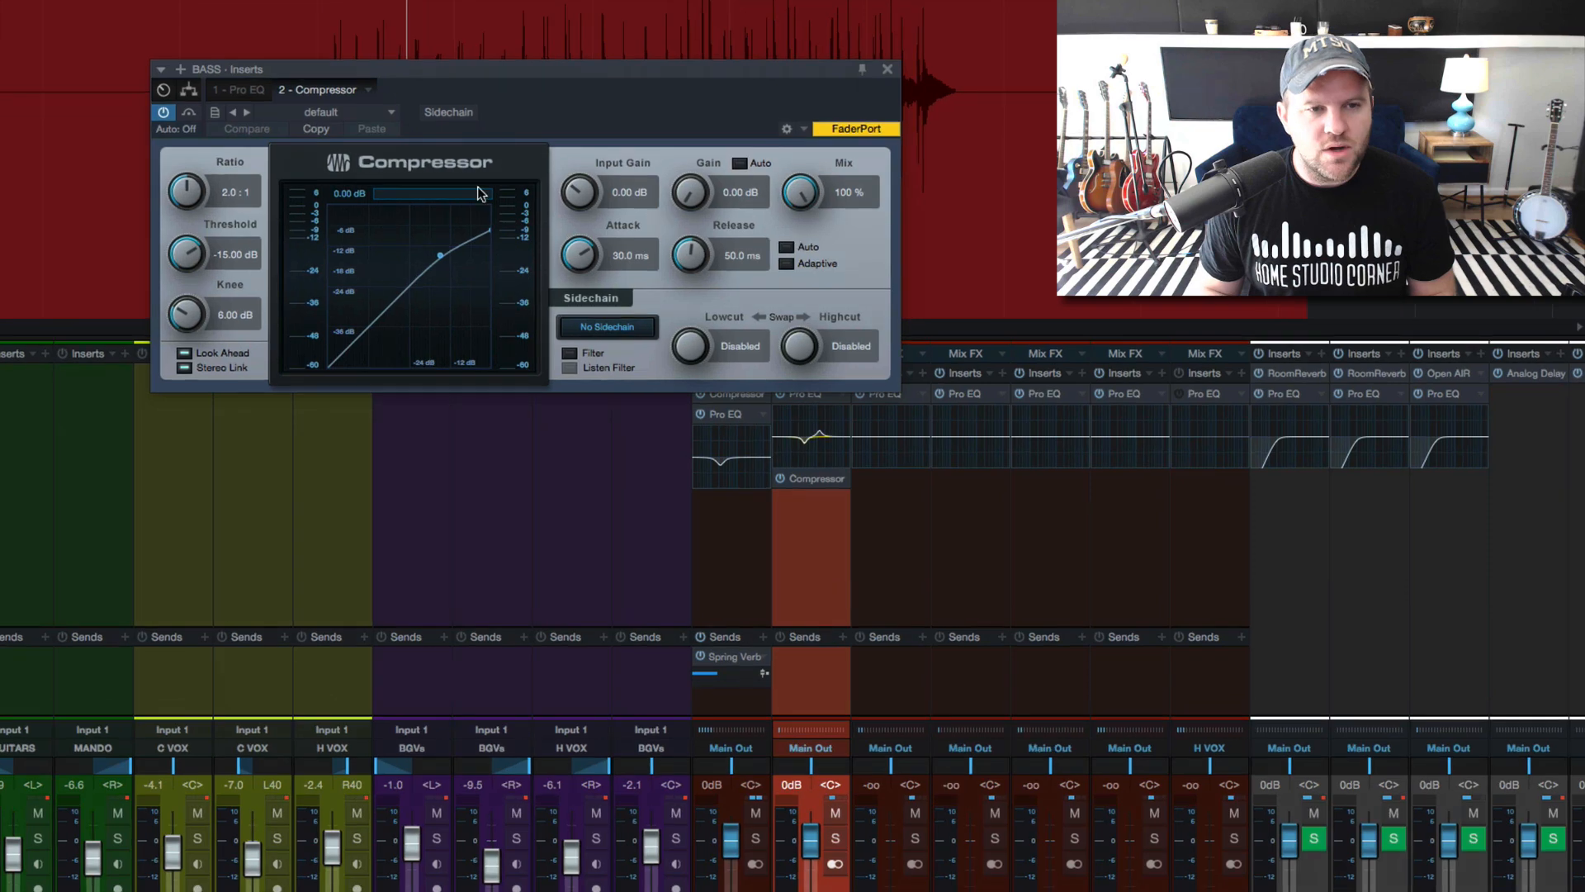
pyautogui.moveTo(419, 66); pyautogui.dragTo(381, 403)
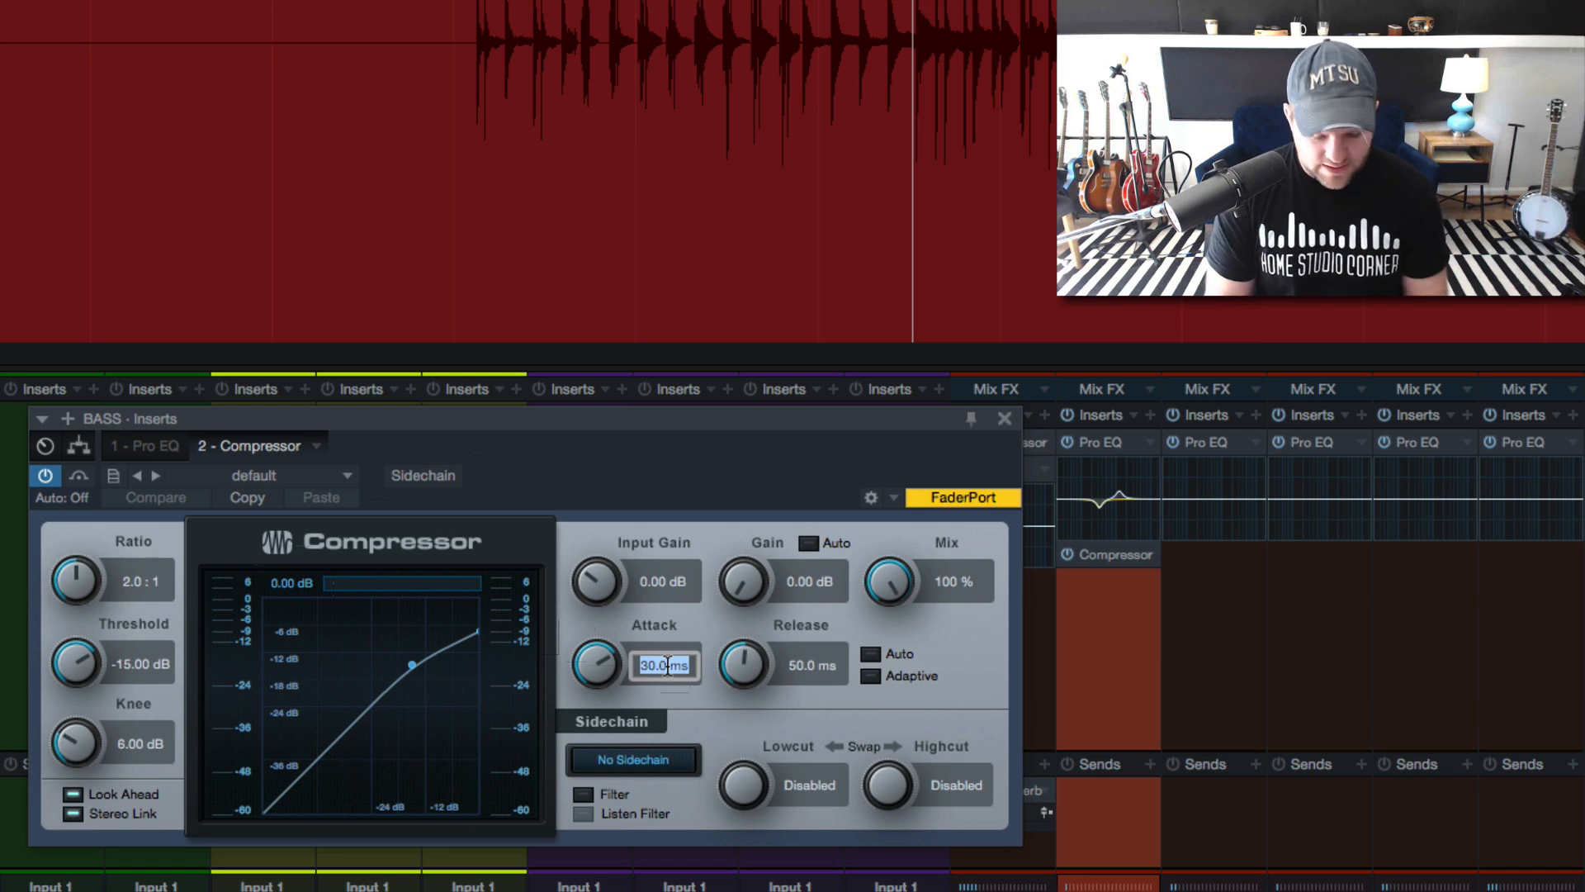
pyautogui.write('50')
pyautogui.press('Return')
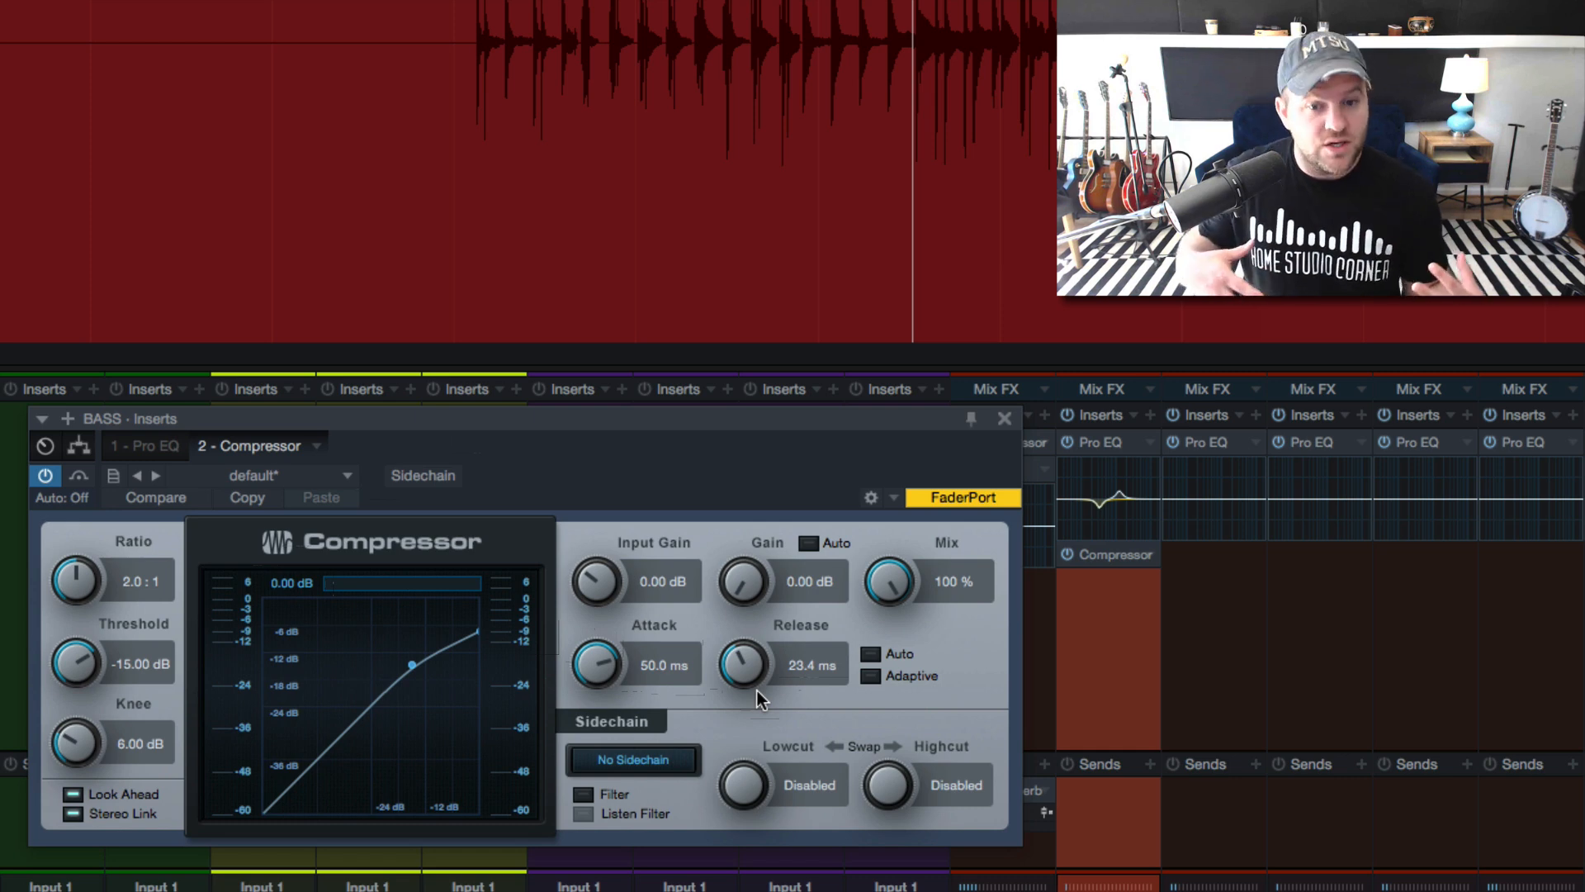
pyautogui.moveTo(747, 666); pyautogui.dragTo(746, 673)
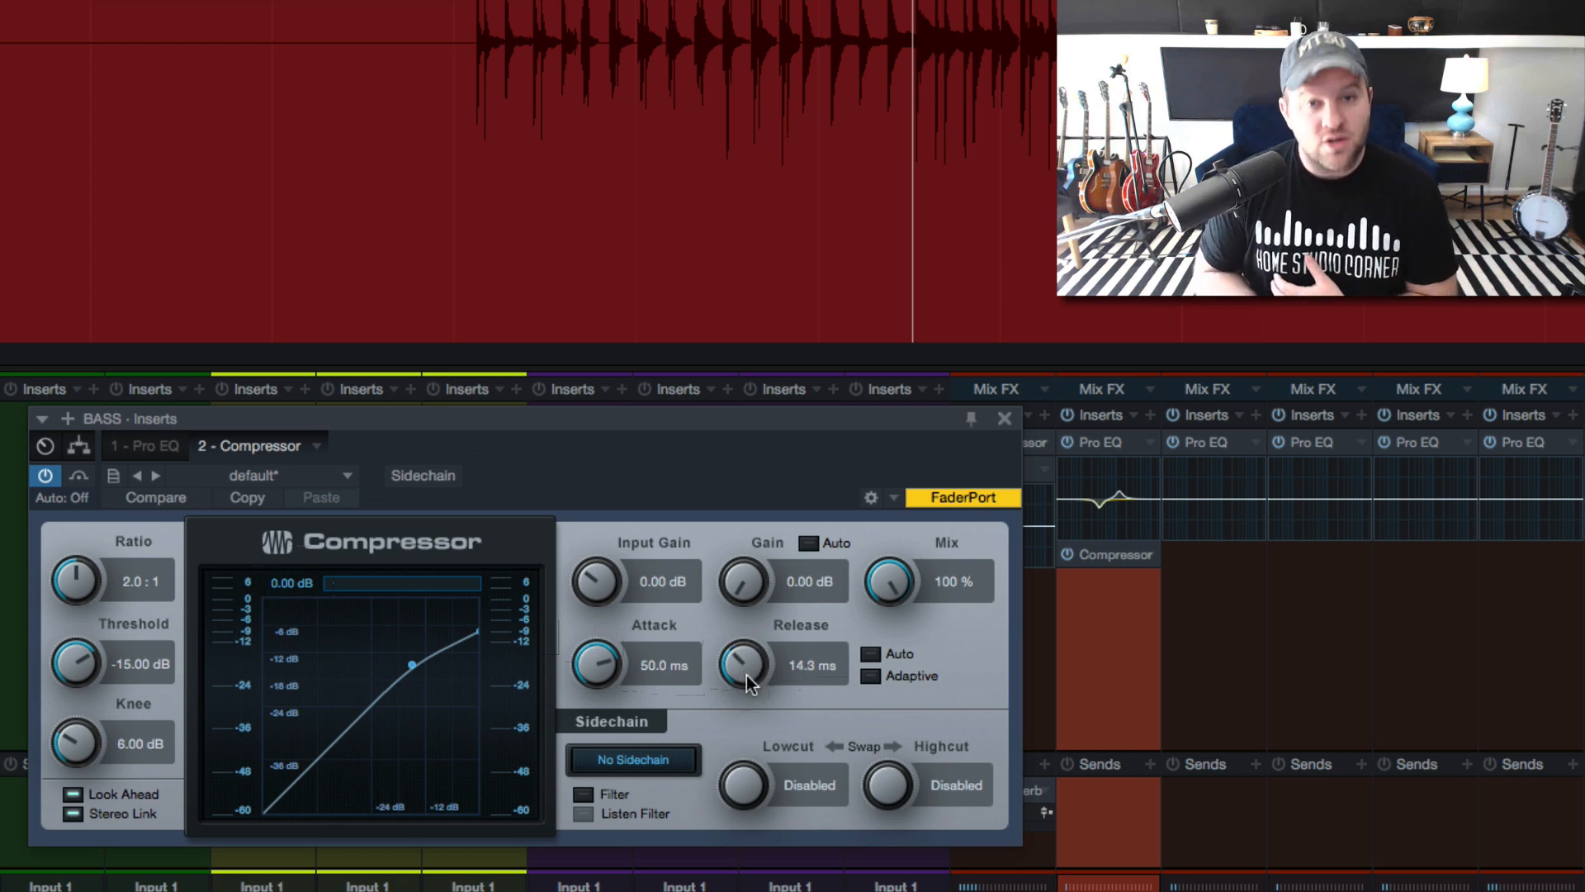
pyautogui.moveTo(746, 676); pyautogui.dragTo(745, 667)
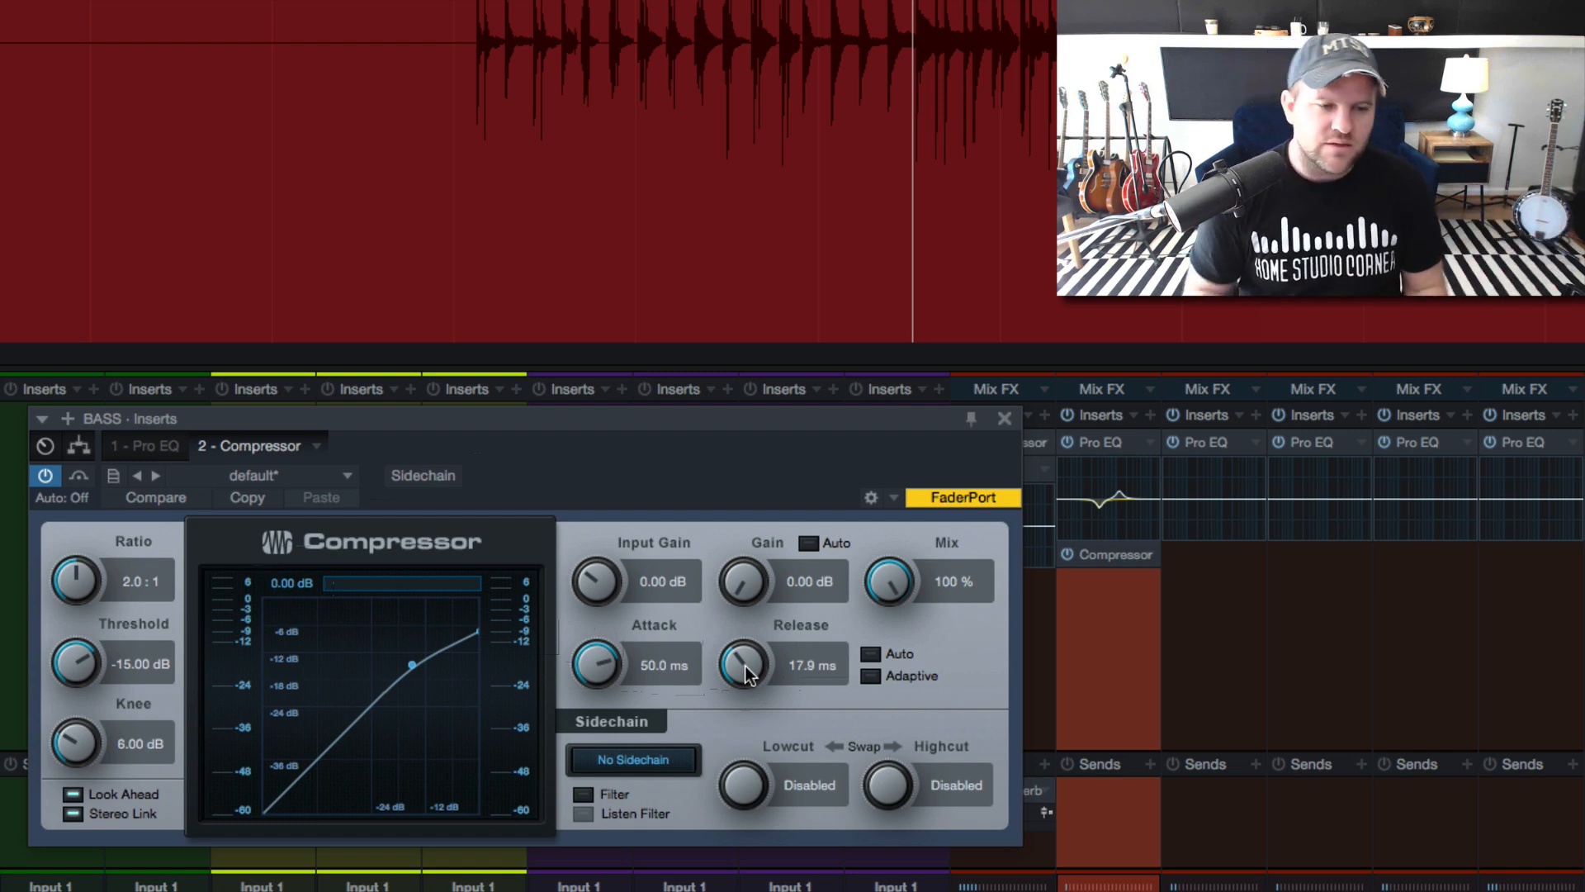
# Set the bass compressor's ratio to 4:1, its knee to 0.10 dB and its threshold to -29.64 dB
pyautogui.click(131, 583)
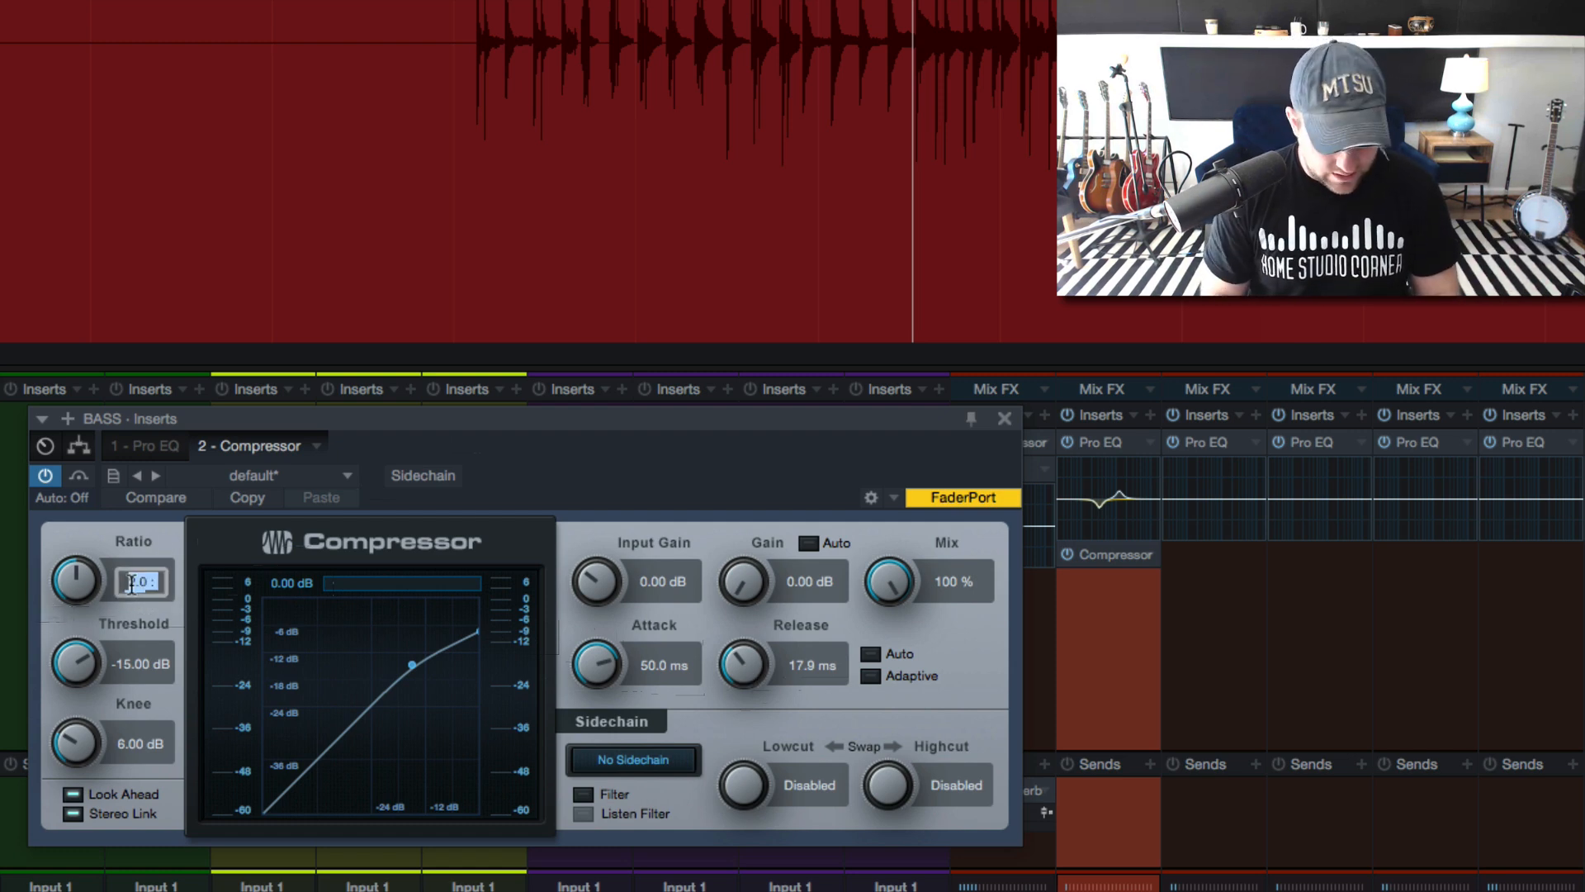
pyautogui.write('4')
pyautogui.press('Return')
pyautogui.moveTo(74, 650); pyautogui.dragTo(60, 883)
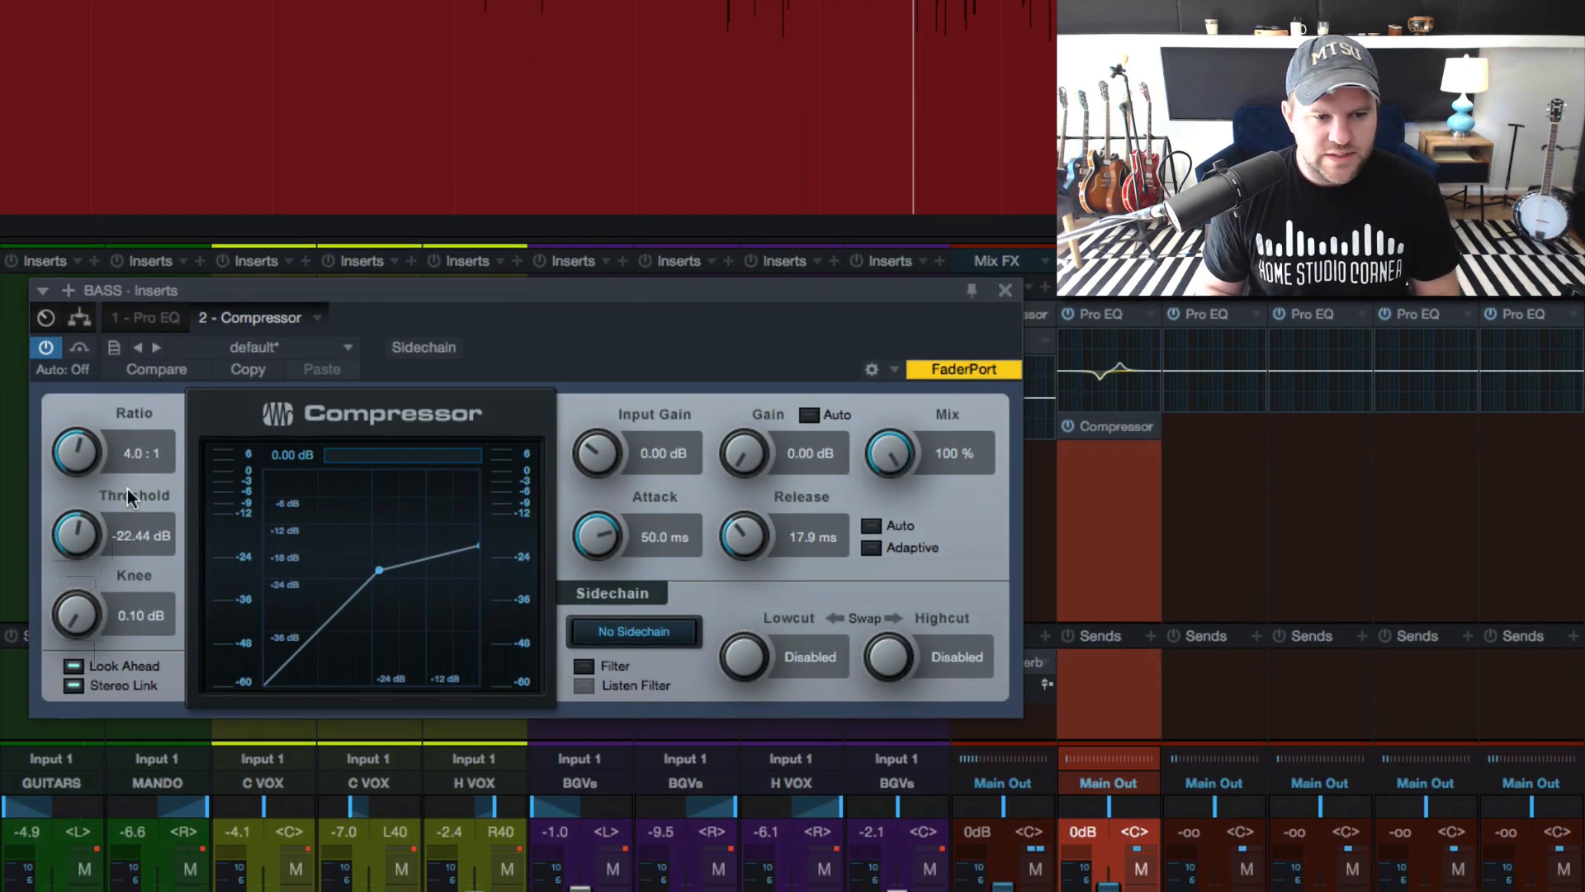
pyautogui.moveTo(68, 528); pyautogui.dragTo(81, 567)
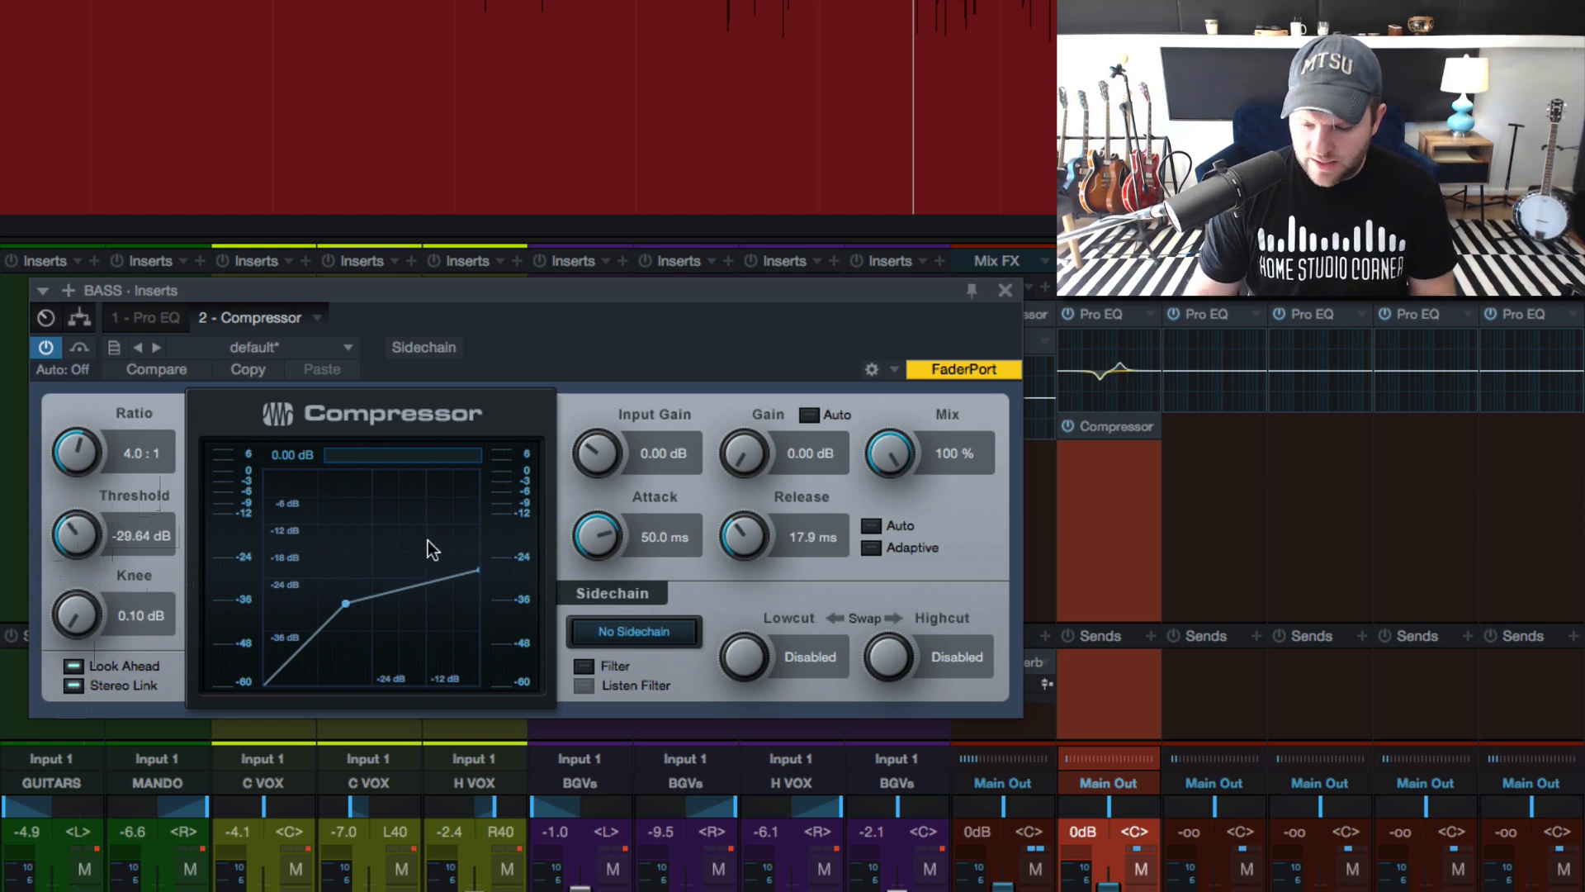
# Try a -30.60 dB threshold, 2.64 dB gain and 29.4 ms release on the bass compressor during playback
pyautogui.press('space')
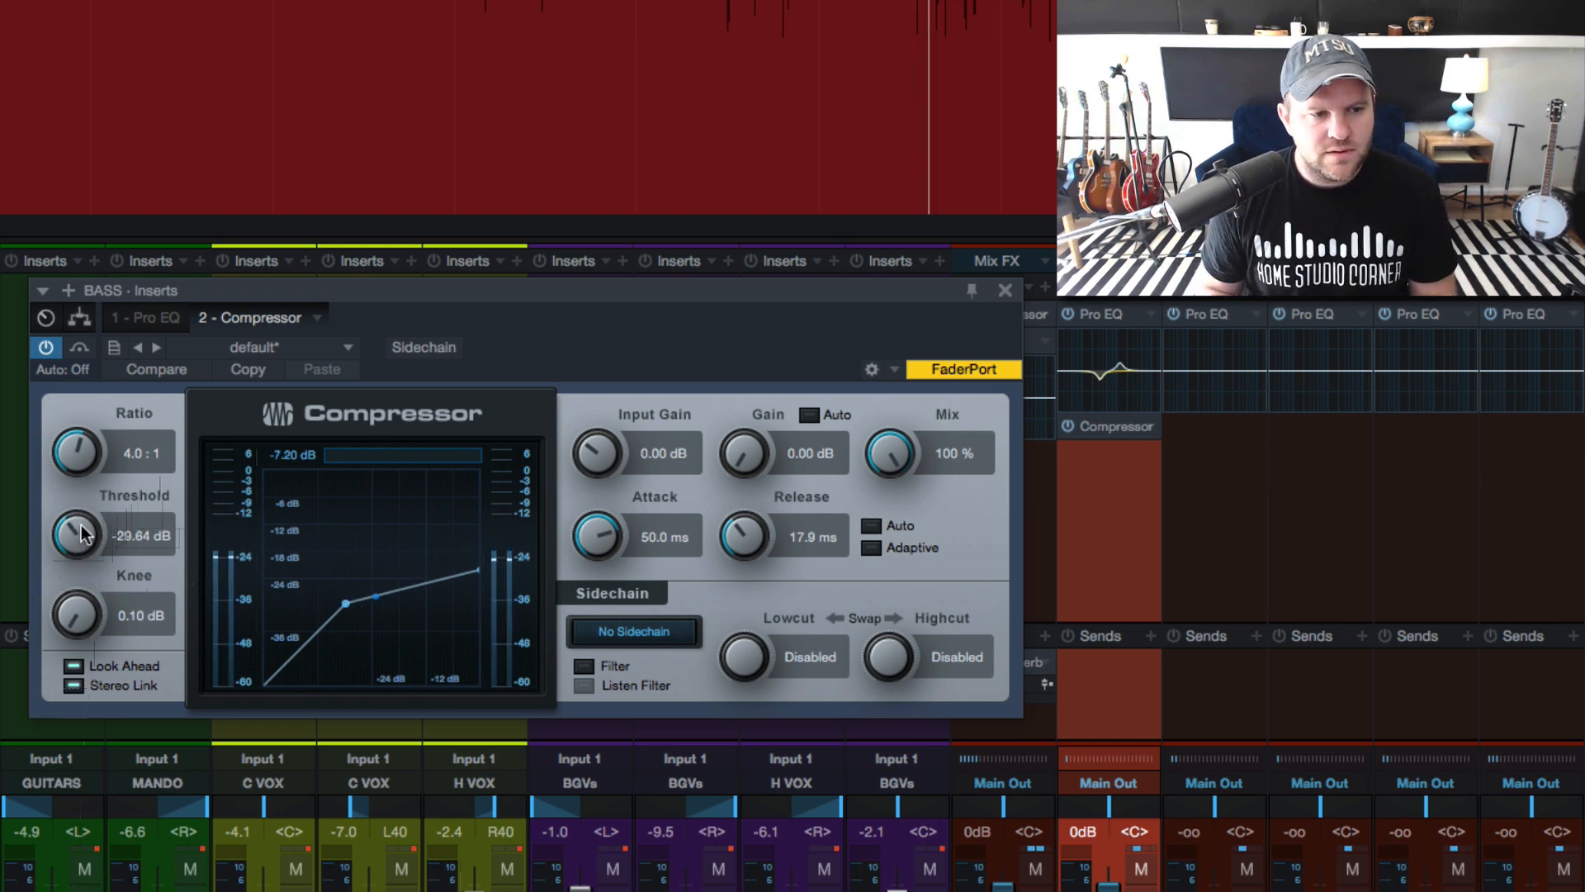
pyautogui.moveTo(84, 532); pyautogui.dragTo(79, 553)
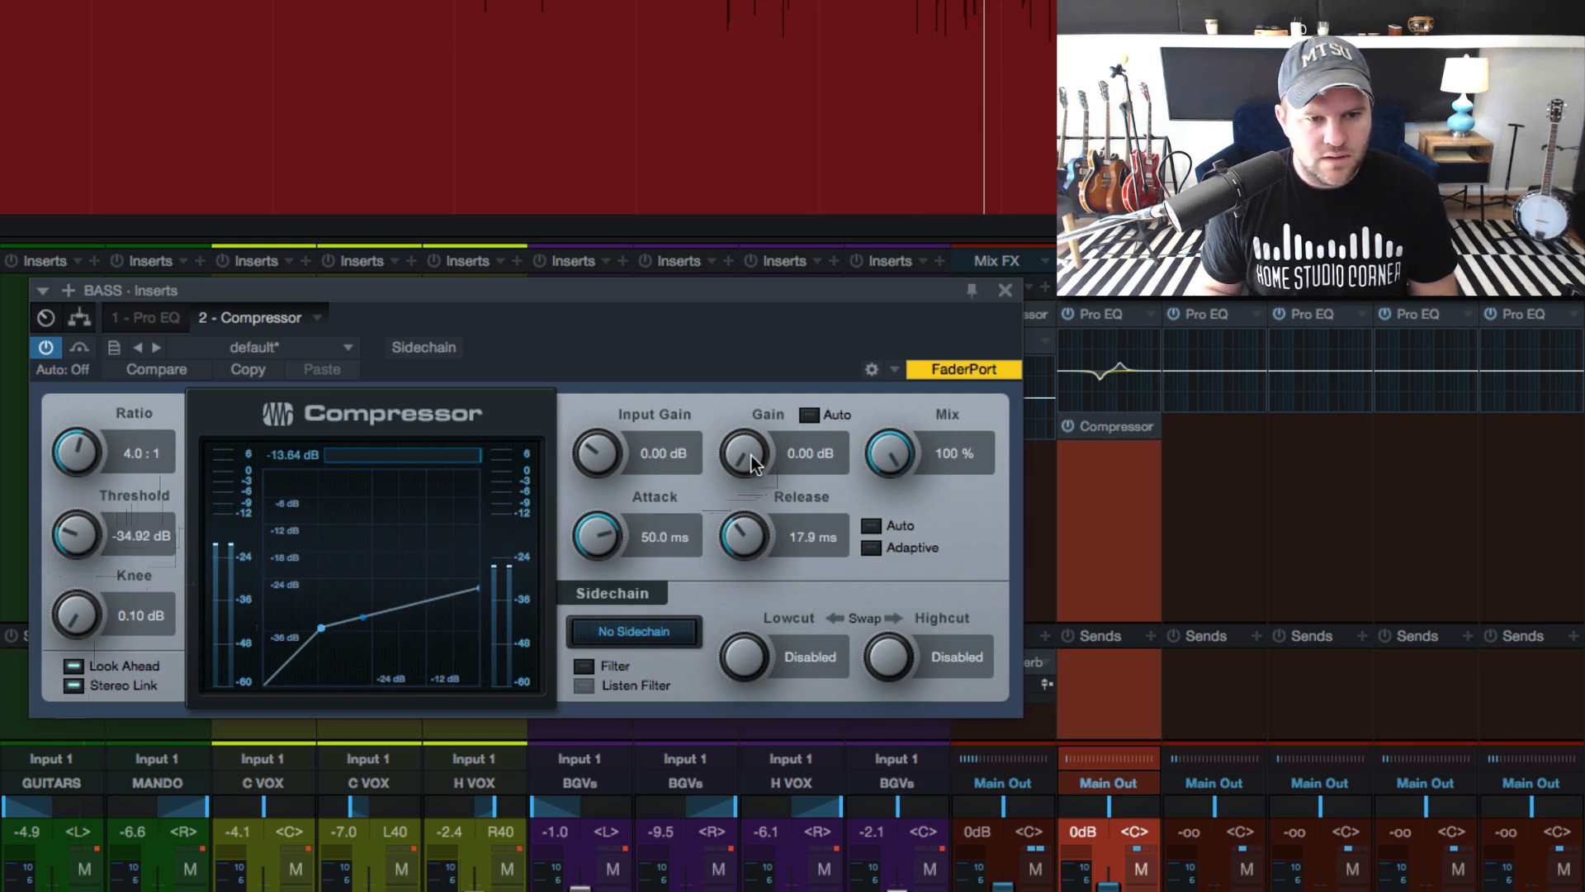
pyautogui.moveTo(752, 456); pyautogui.dragTo(747, 439)
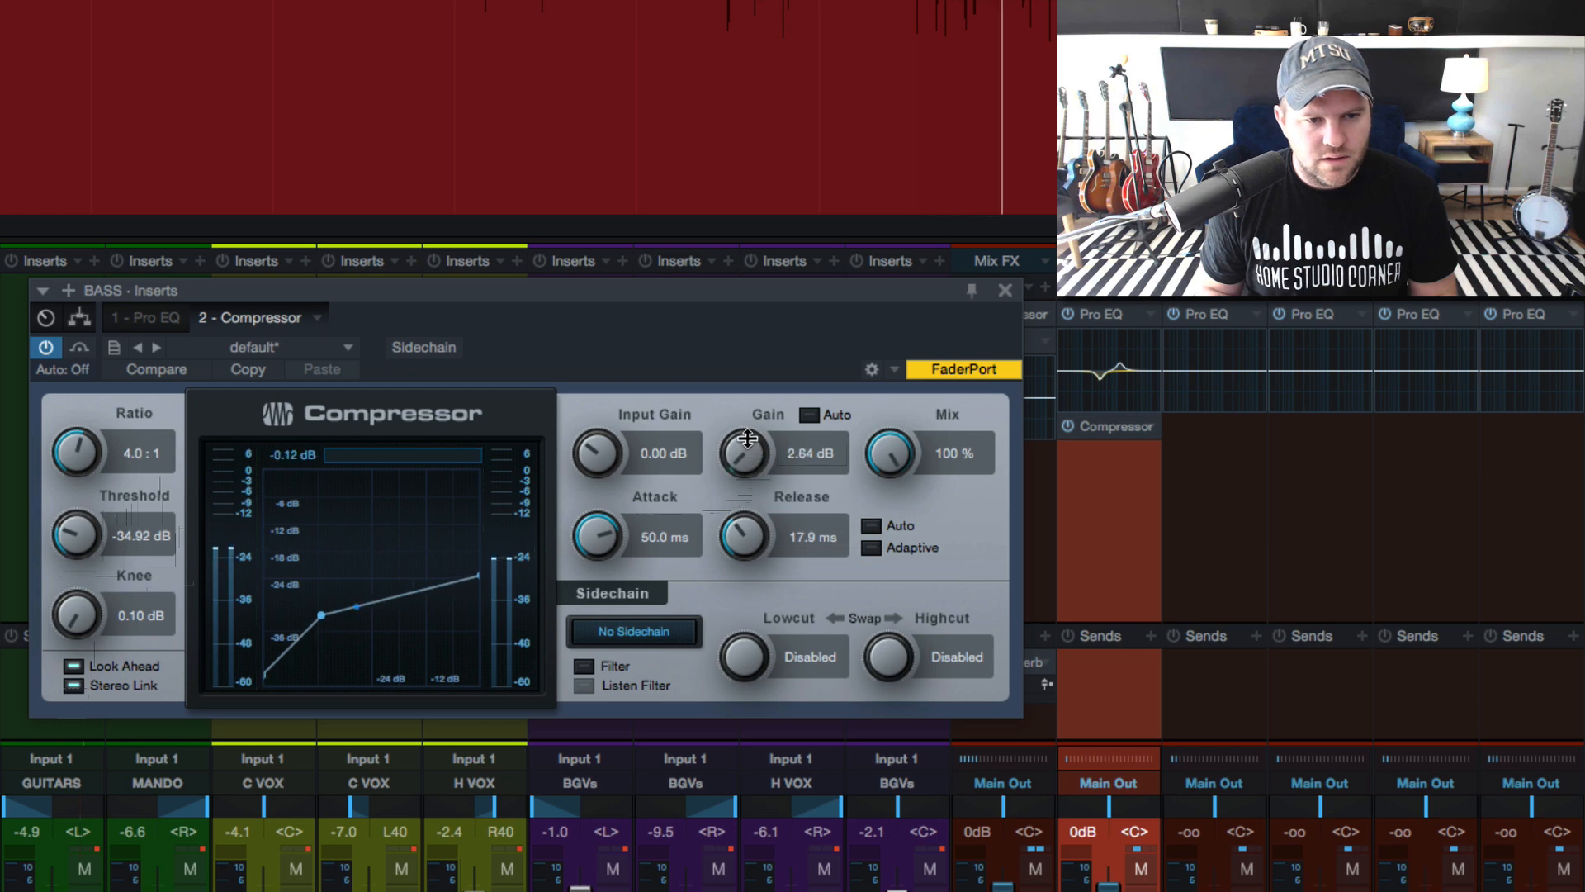
pyautogui.moveTo(763, 535); pyautogui.dragTo(756, 516)
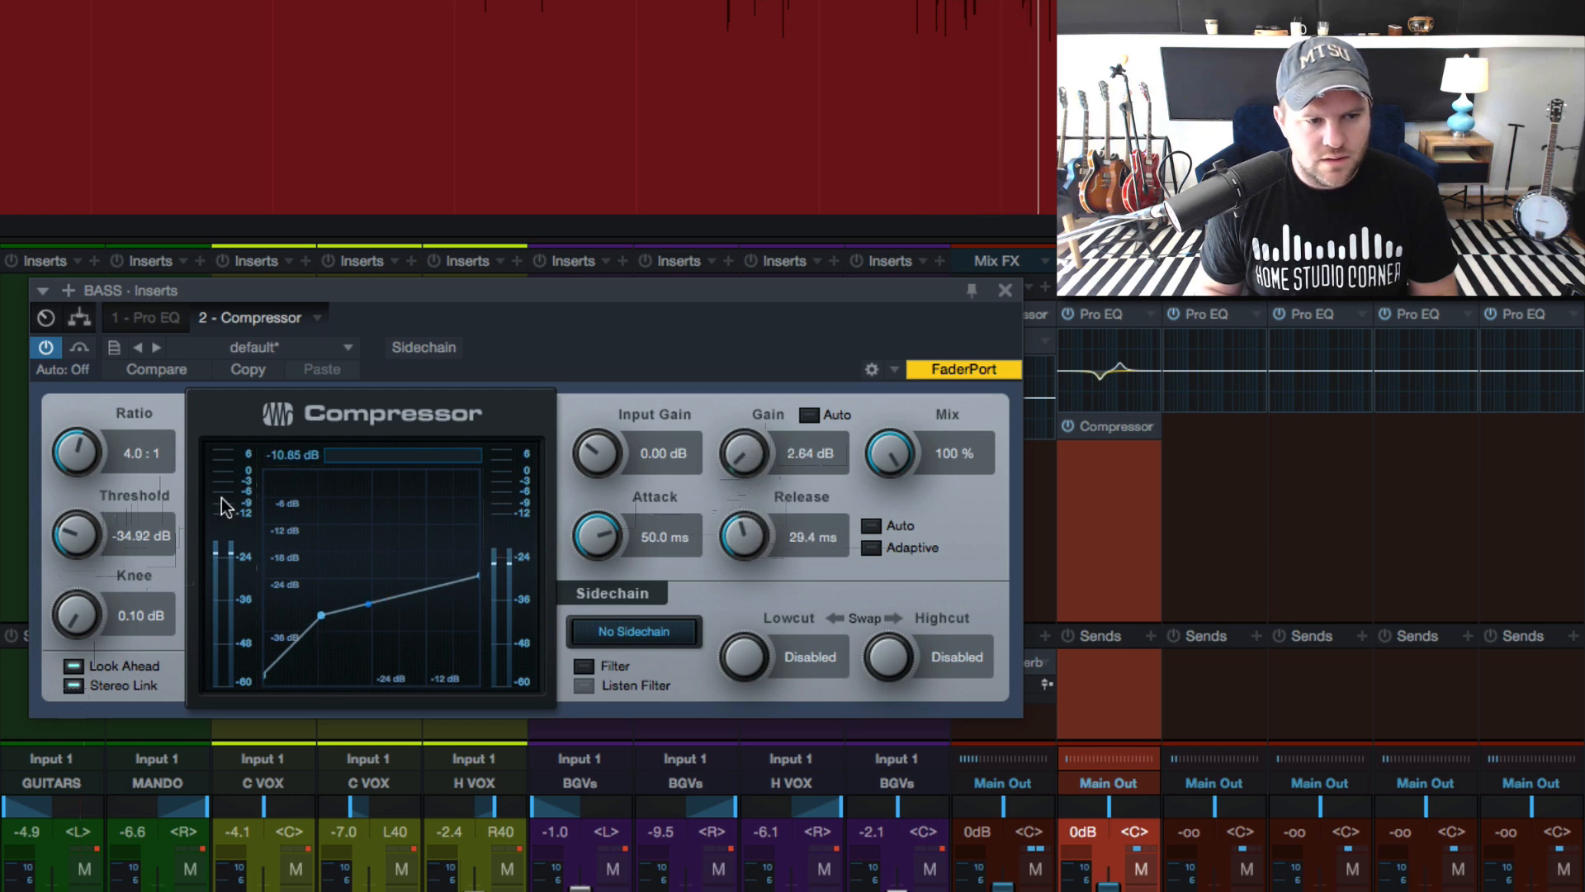
pyautogui.moveTo(73, 534); pyautogui.dragTo(68, 504)
pyautogui.moveTo(66, 501); pyautogui.dragTo(67, 505)
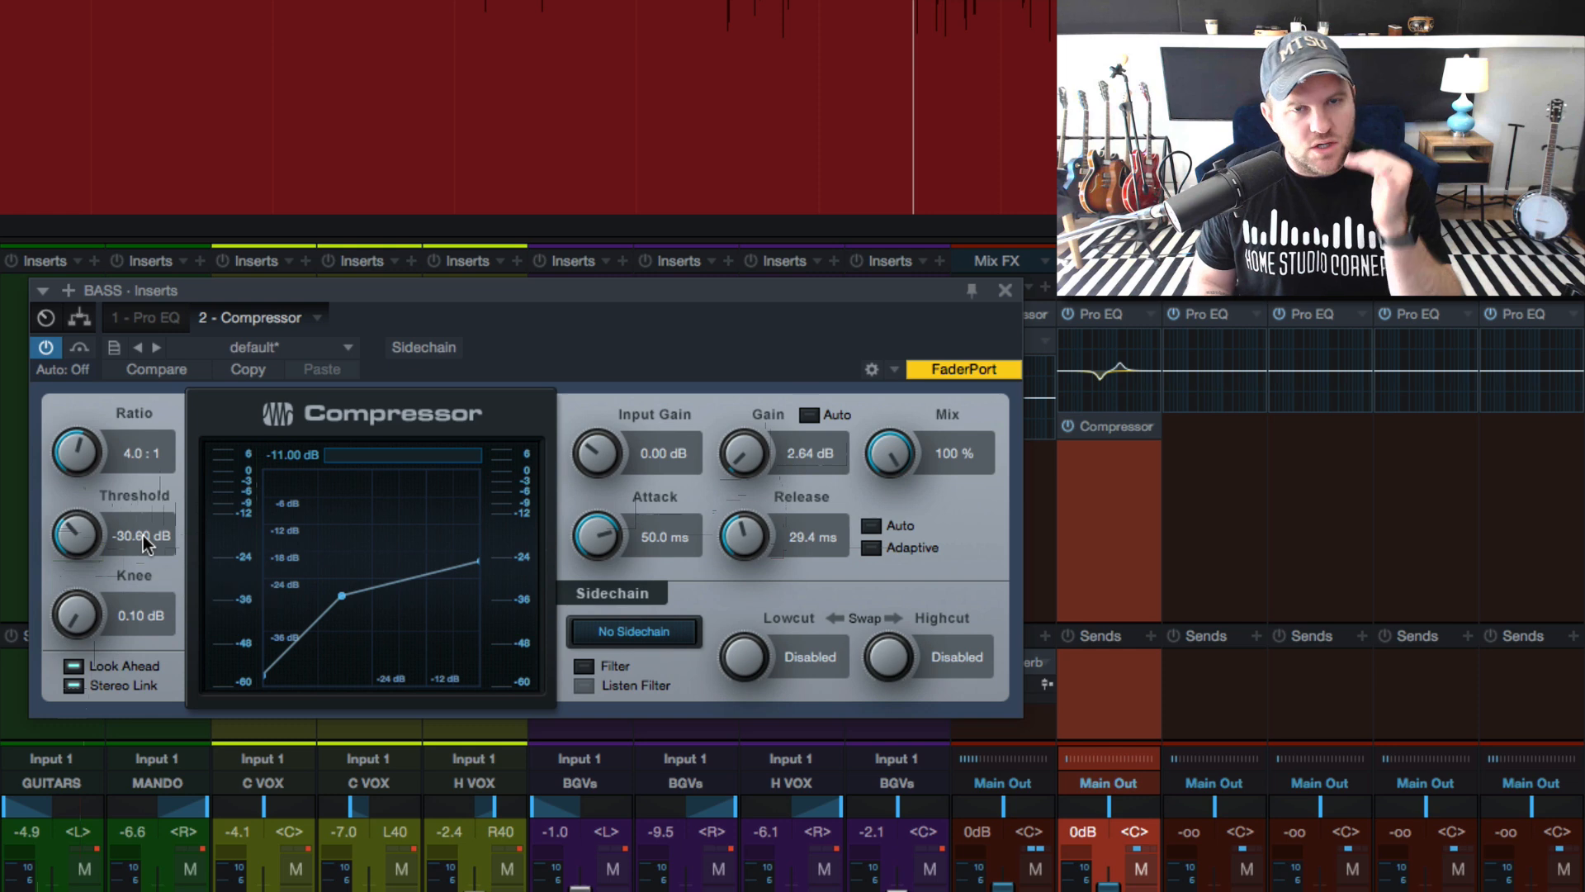
# Audition heavier bass compression with a 14.3:1 ratio, 8.70 ms release and -29.88 dB threshold
pyautogui.moveTo(81, 446); pyautogui.dragTo(59, 341)
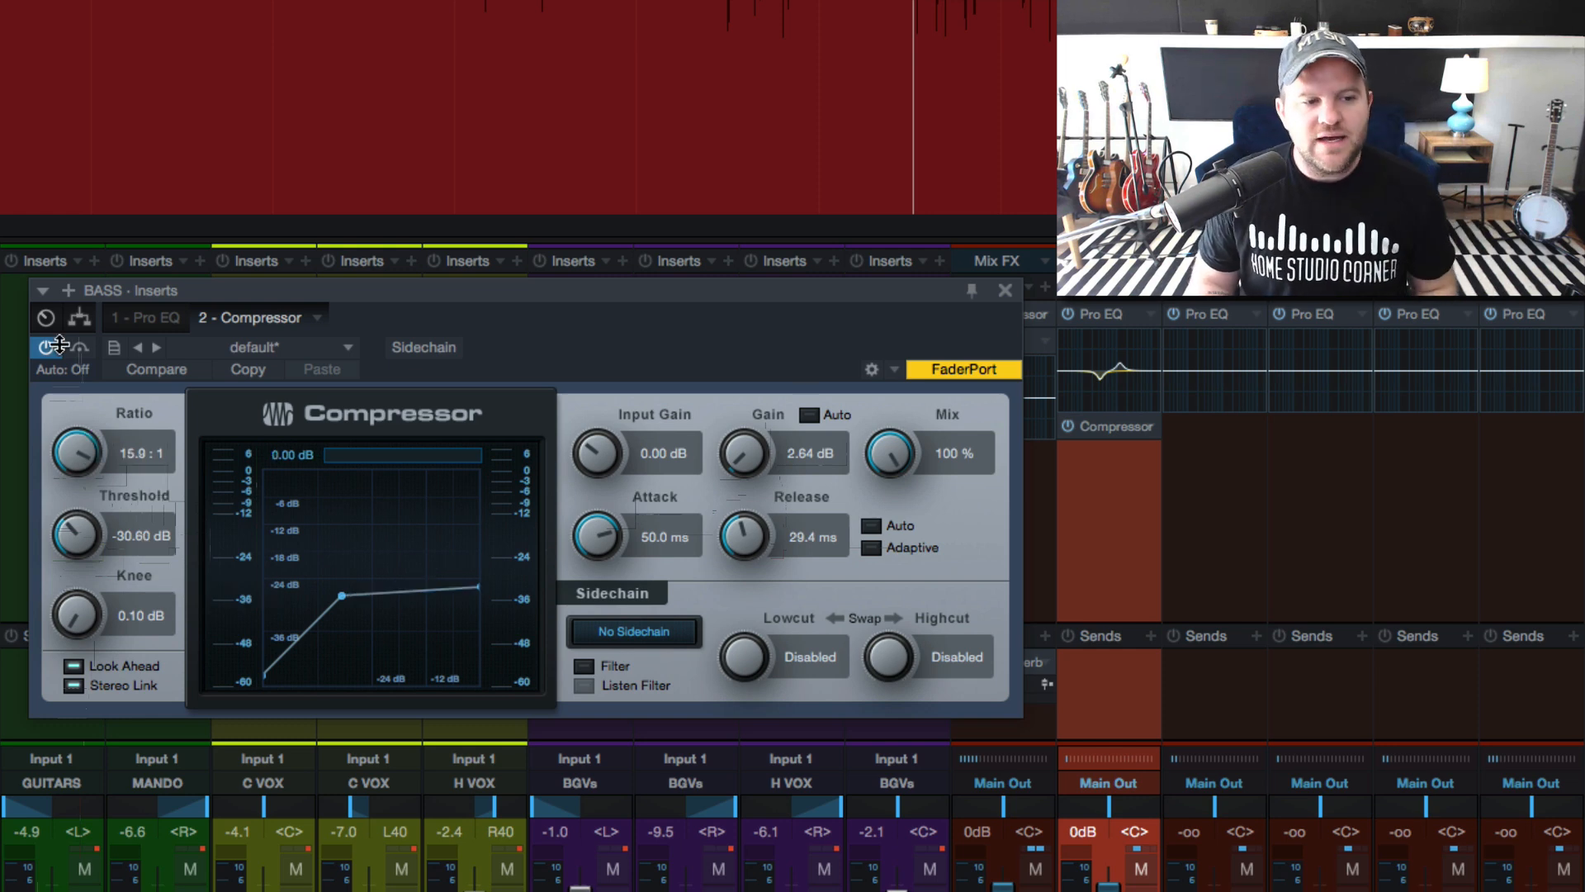
pyautogui.moveTo(740, 536); pyautogui.dragTo(738, 569)
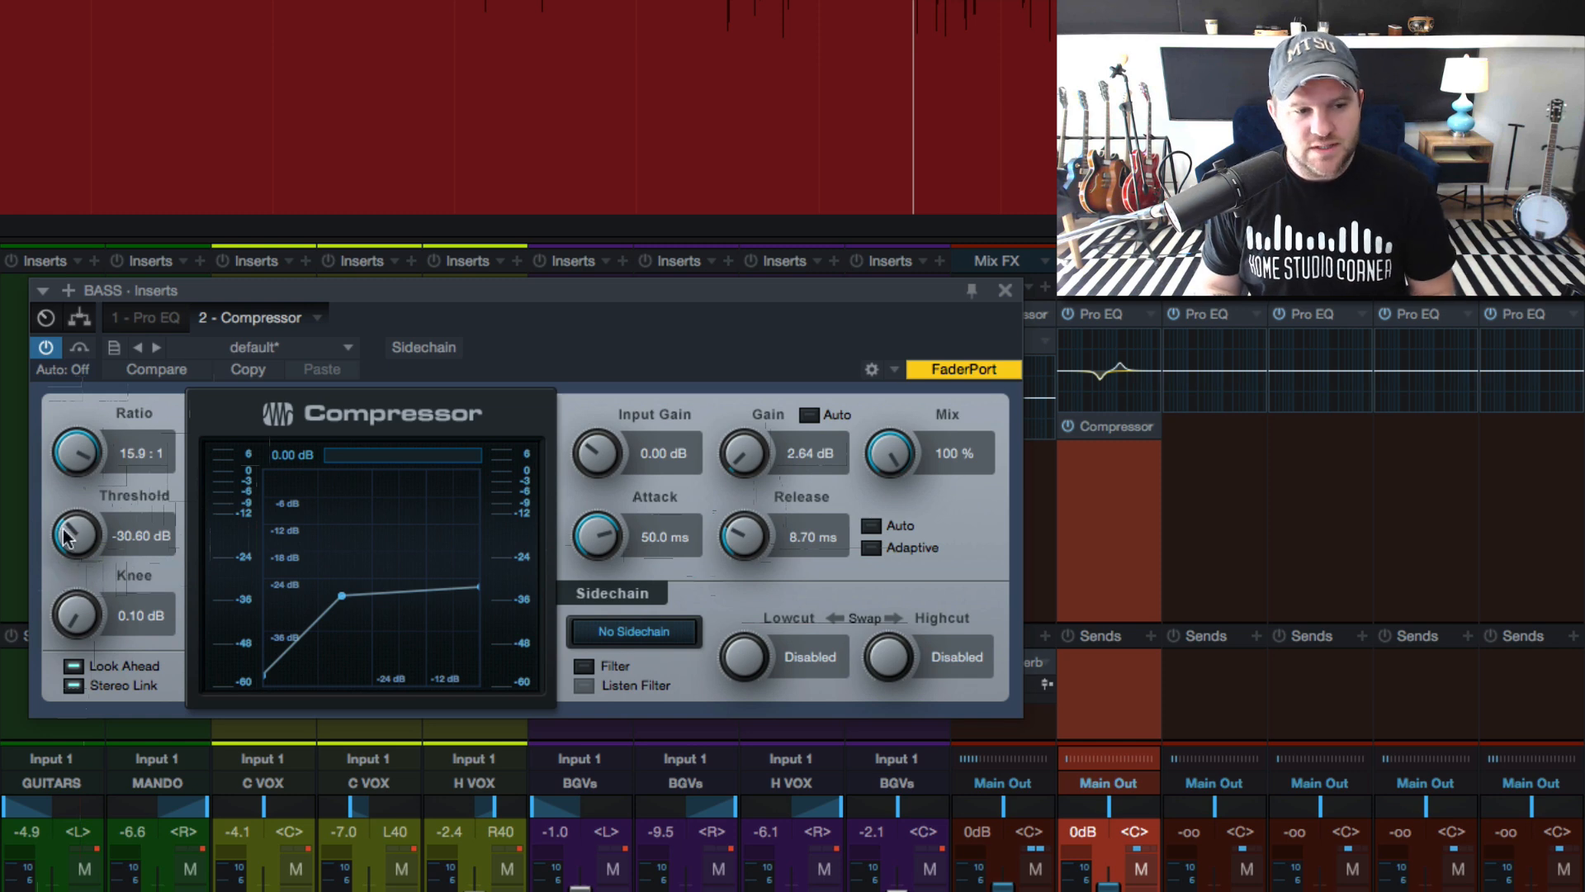
pyautogui.moveTo(78, 459); pyautogui.dragTo(81, 467)
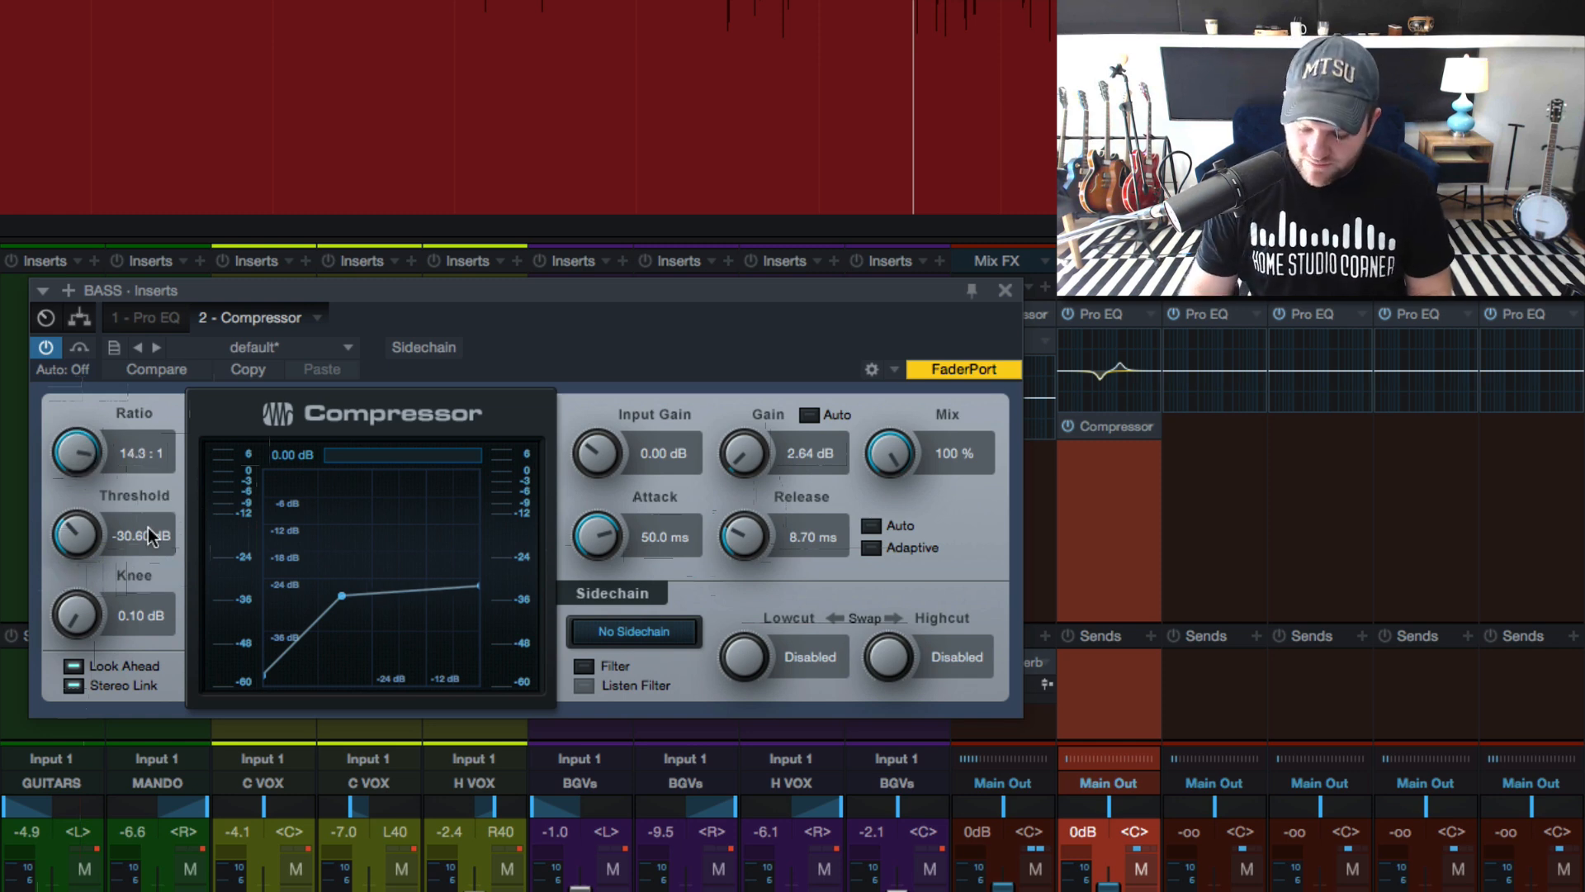
pyautogui.press('space')
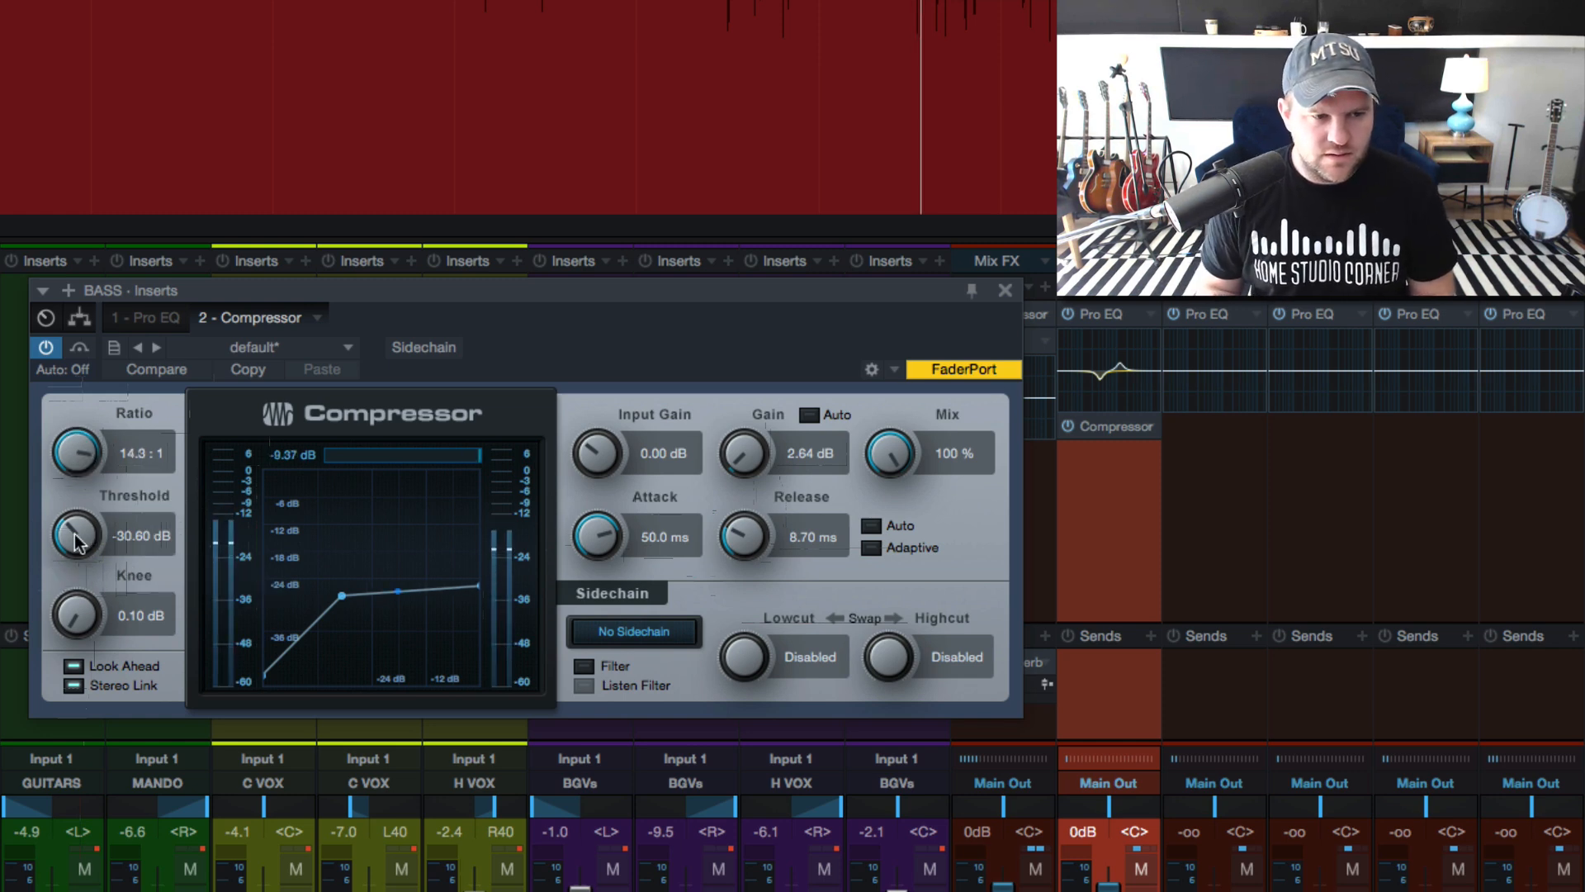
pyautogui.moveTo(73, 533); pyautogui.dragTo(73, 530)
pyautogui.press('space')
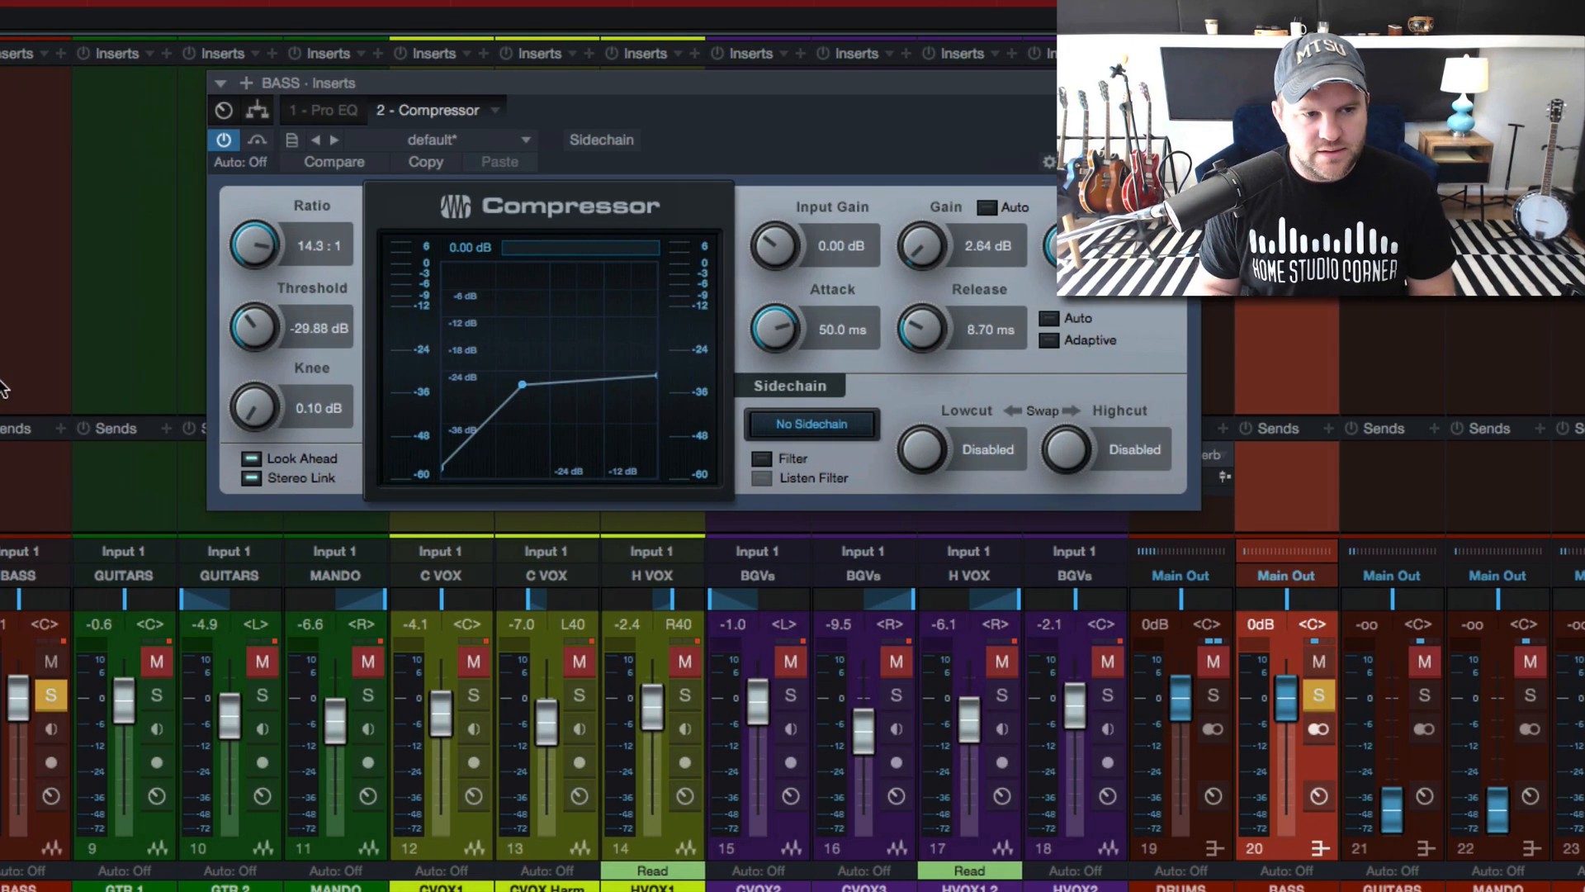
# Play the soloed BASS bus, reposition the compressor window and set a 7.77 ms release and -27.00 dB threshold
pyautogui.press('space')
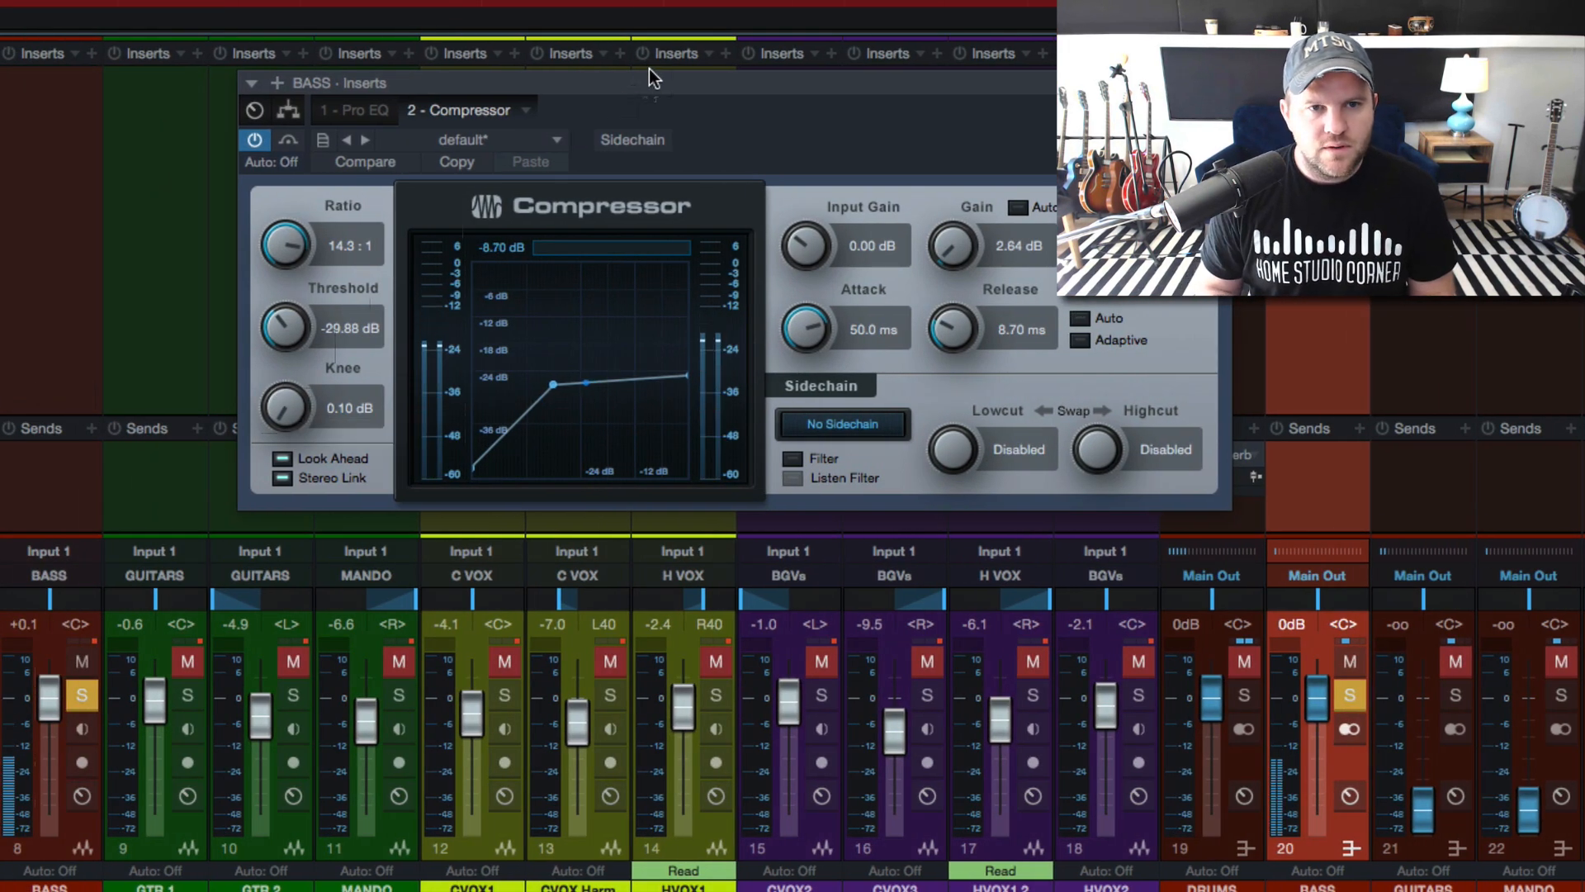
pyautogui.moveTo(649, 76); pyautogui.dragTo(487, 298)
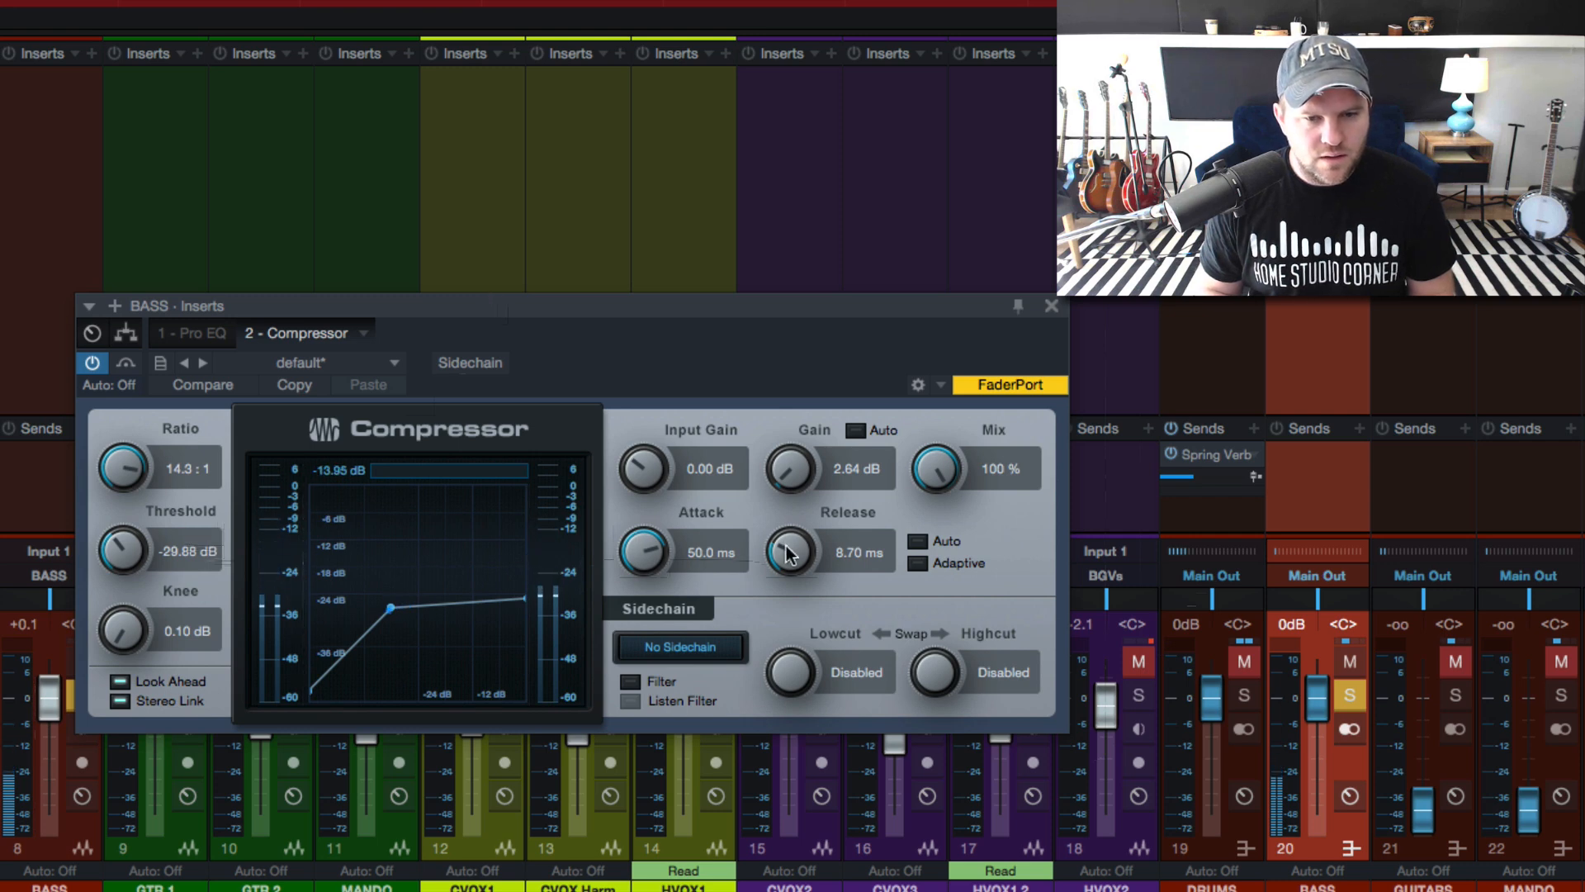
pyautogui.moveTo(798, 547); pyautogui.dragTo(791, 551)
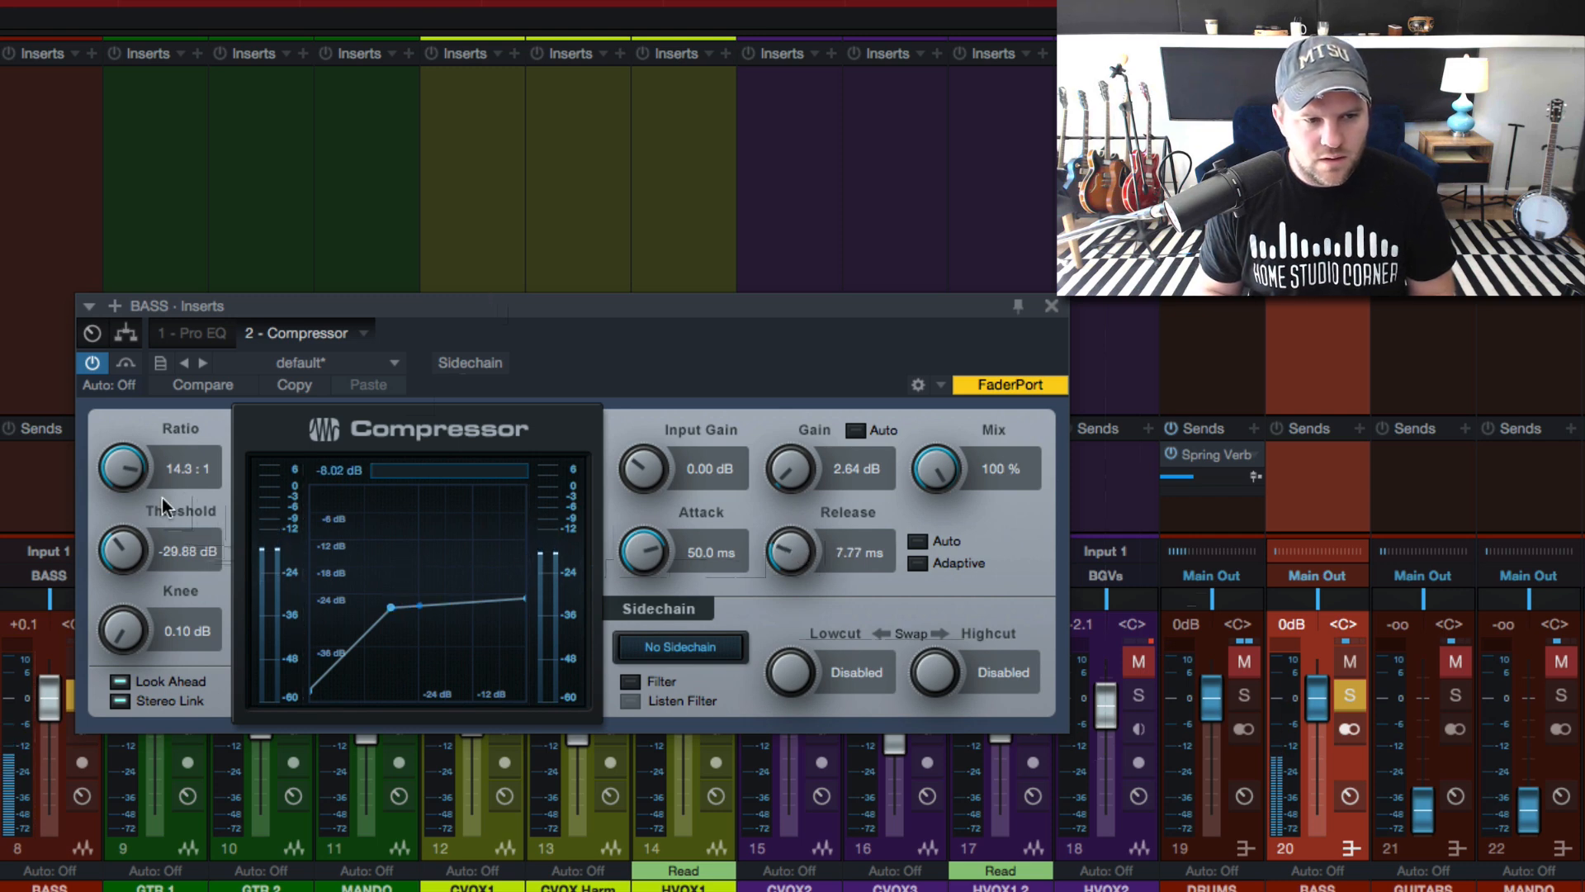
pyautogui.moveTo(127, 539); pyautogui.dragTo(128, 517)
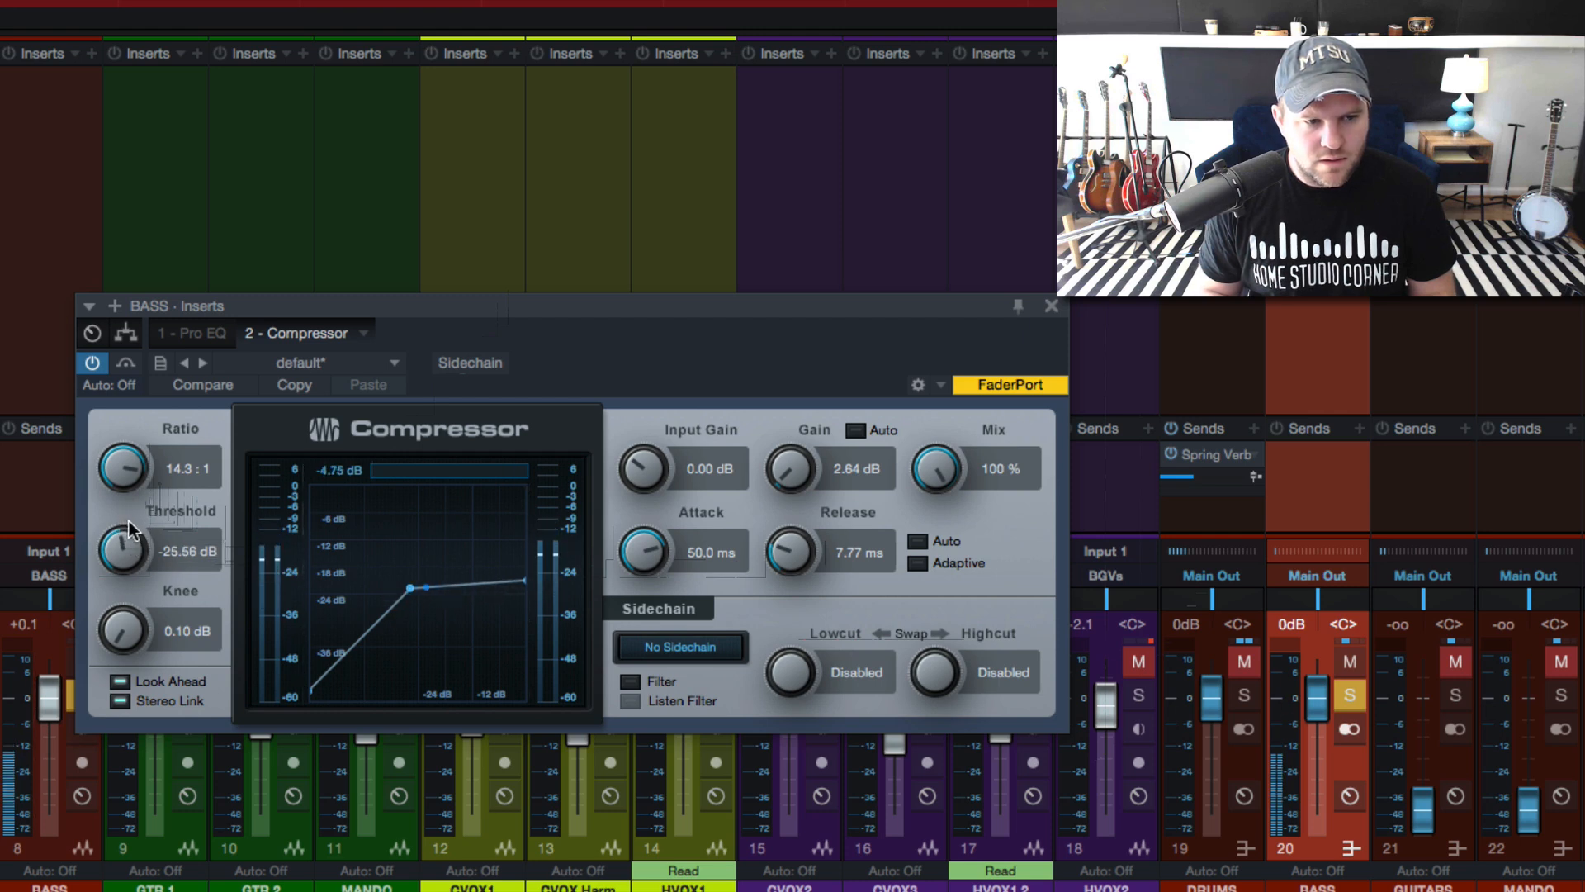
pyautogui.moveTo(128, 521); pyautogui.dragTo(130, 545)
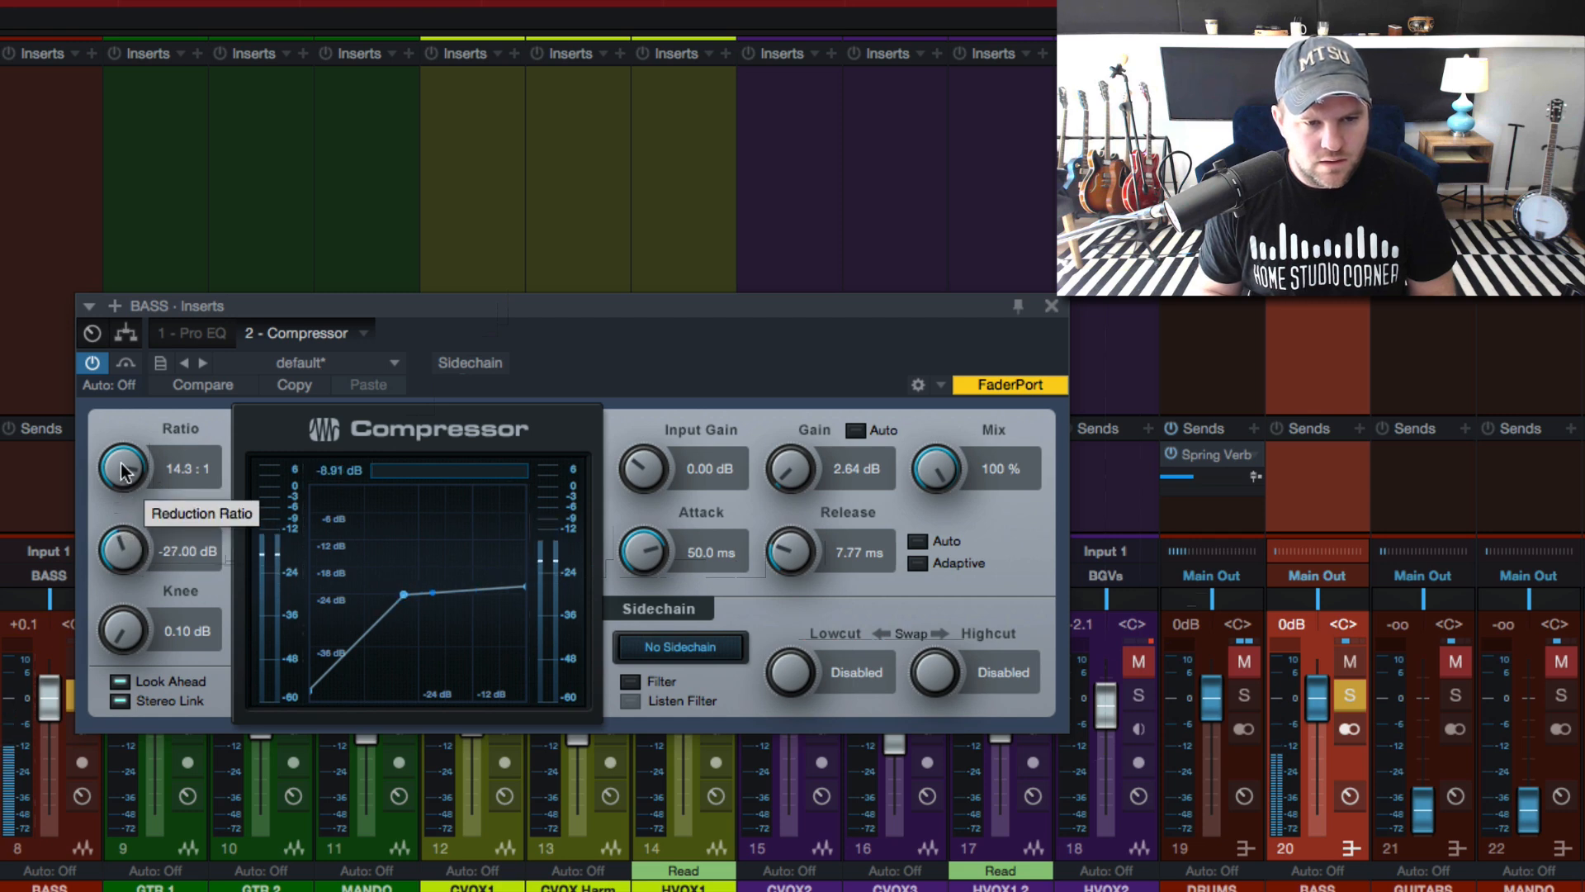
# Set the bass compressor's threshold to -25.32 dB, its ratio to 3.6:1 and its gain to 1.92 dB during playback
pyautogui.moveTo(122, 534); pyautogui.dragTo(117, 570)
pyautogui.moveTo(115, 487)
pyautogui.mouseDown()
pyautogui.moveTo(115, 450)
pyautogui.moveTo(114, 470)
pyautogui.mouseUp()
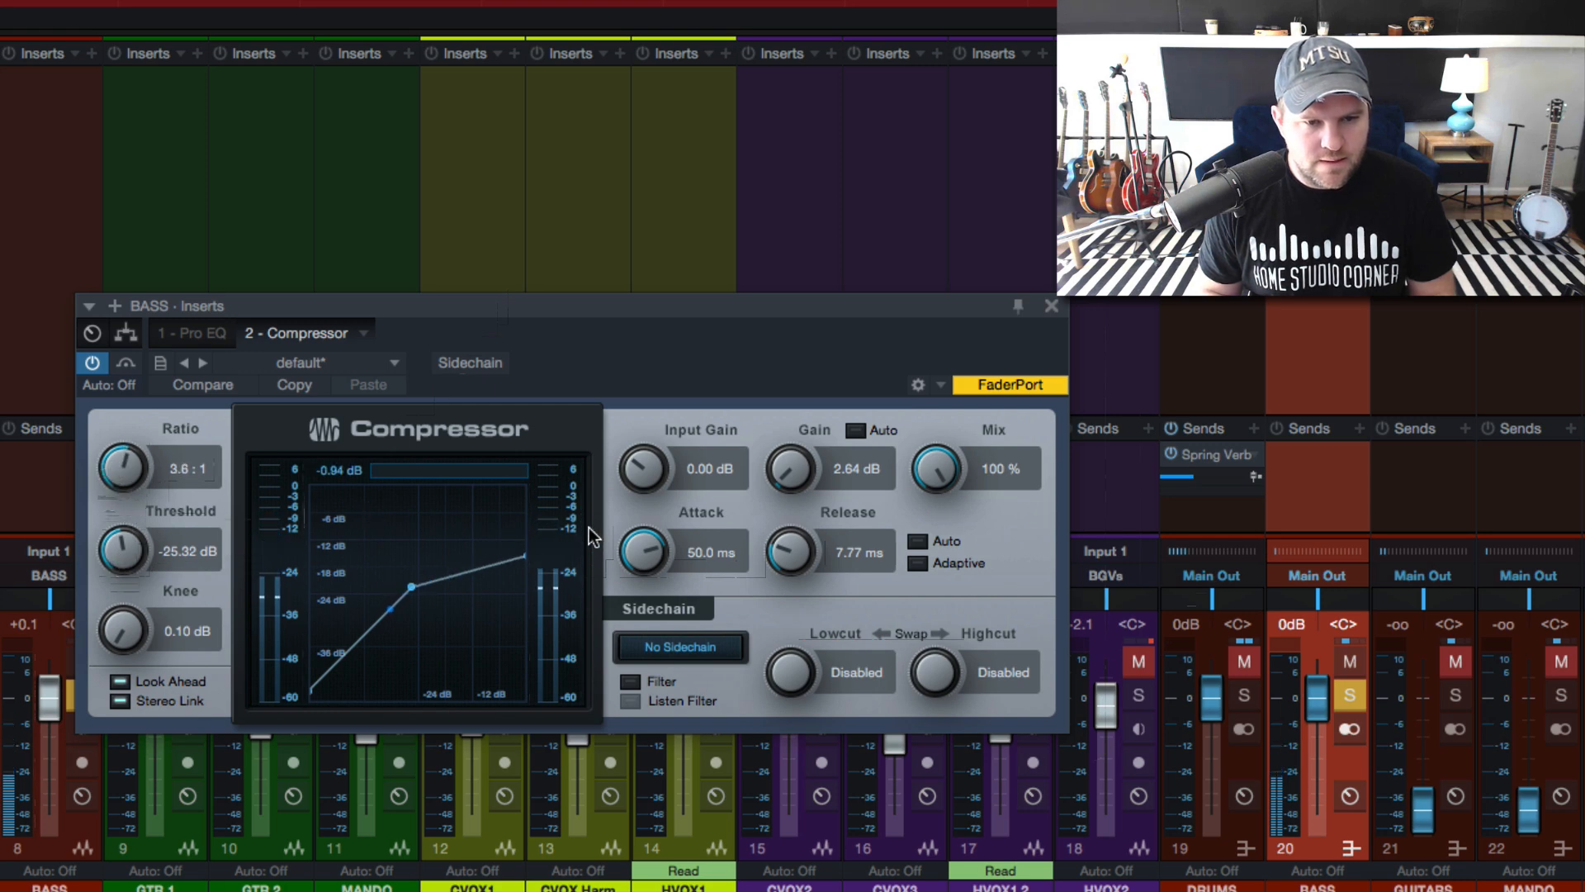
pyautogui.moveTo(784, 475); pyautogui.dragTo(775, 465)
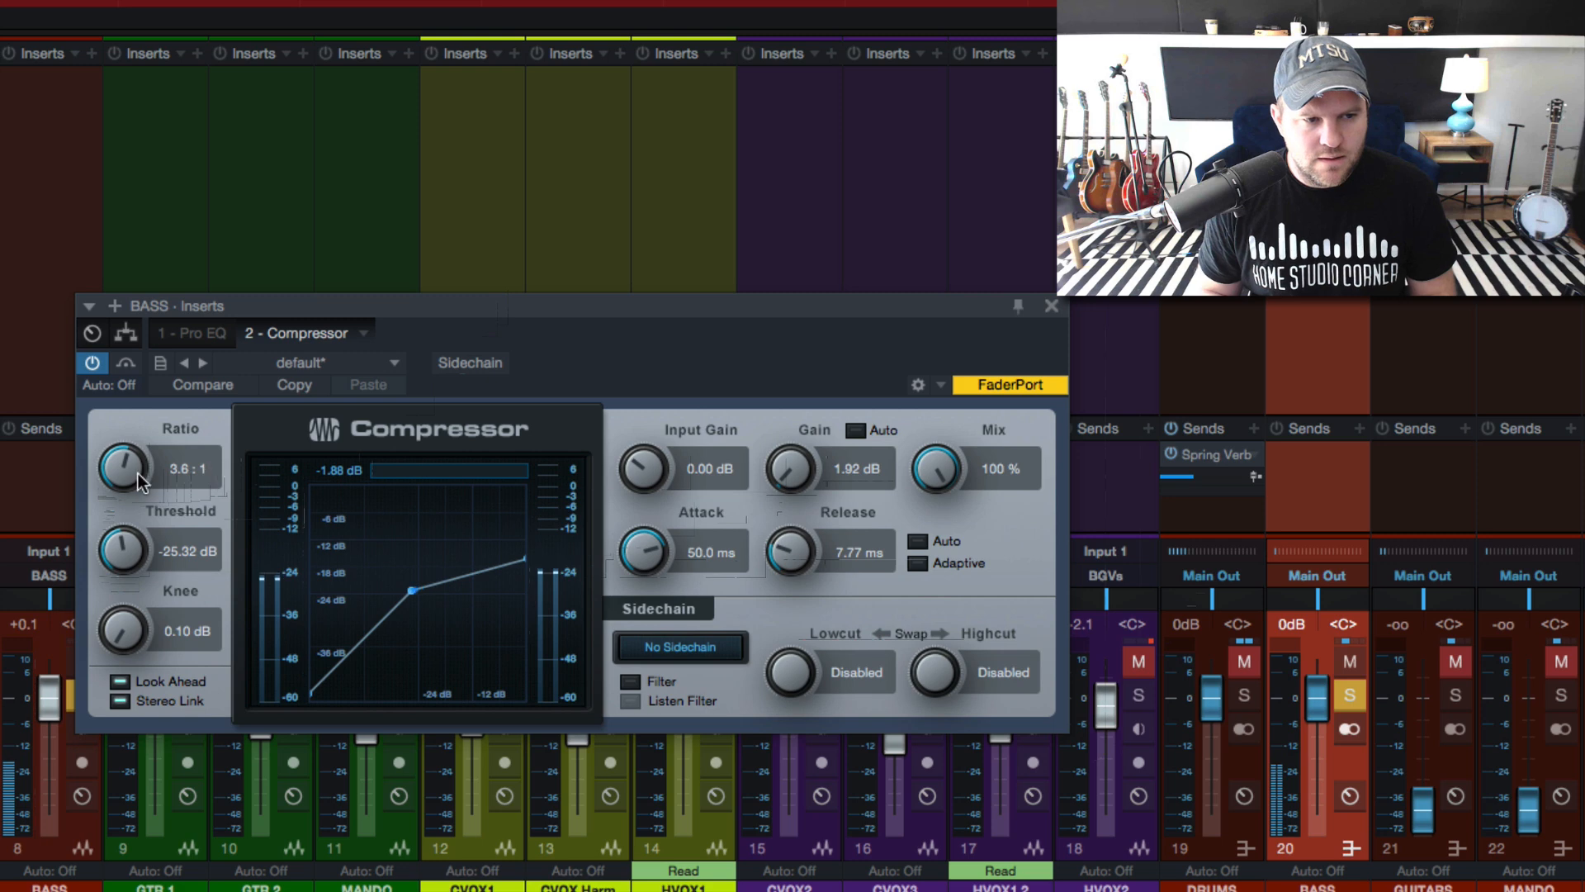
# Set the bass compressor to a 6.7:1 ratio, 7.48 ms release and 2.16 dB gain, and compare it with bypass
pyautogui.moveTo(137, 473); pyautogui.dragTo(119, 447)
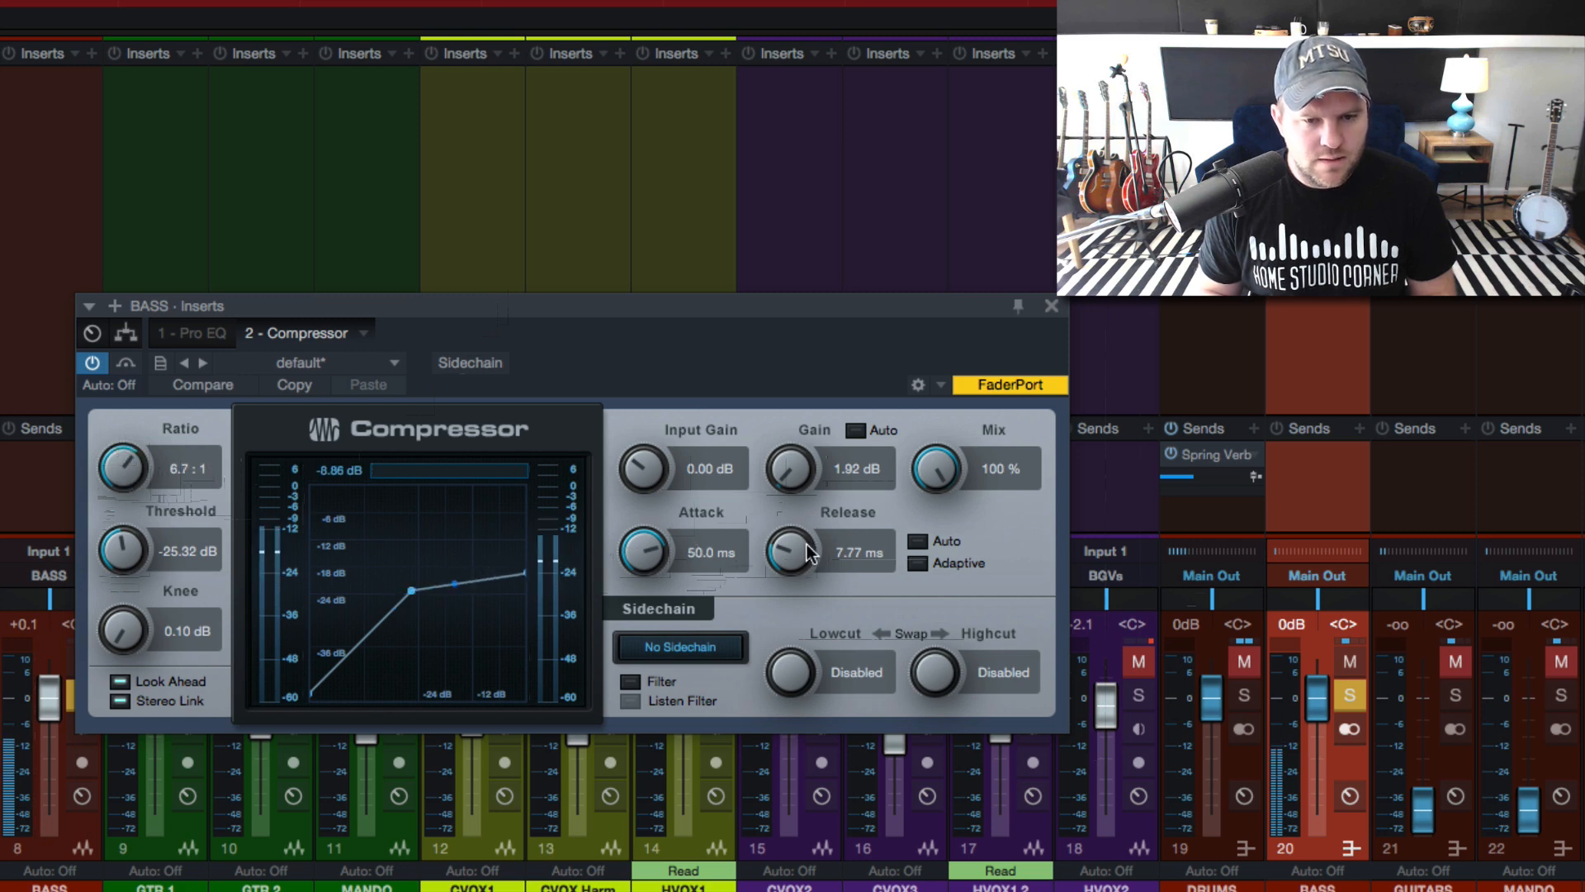
pyautogui.moveTo(791, 550)
pyautogui.mouseDown()
pyautogui.moveTo(780, 492)
pyautogui.moveTo(770, 533)
pyautogui.mouseUp()
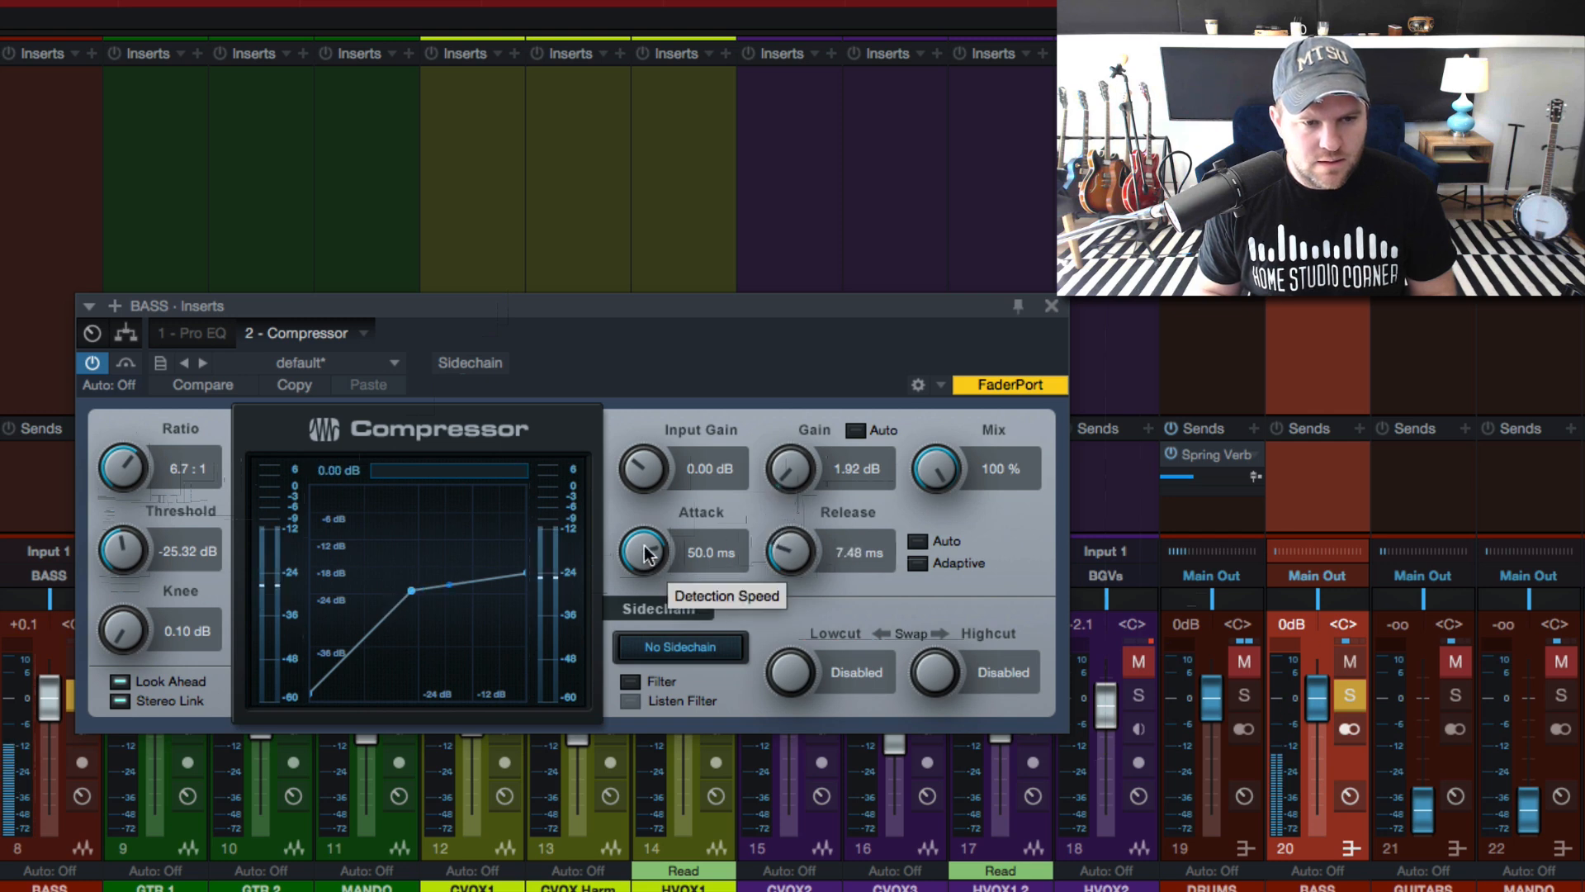
pyautogui.moveTo(785, 474); pyautogui.dragTo(784, 471)
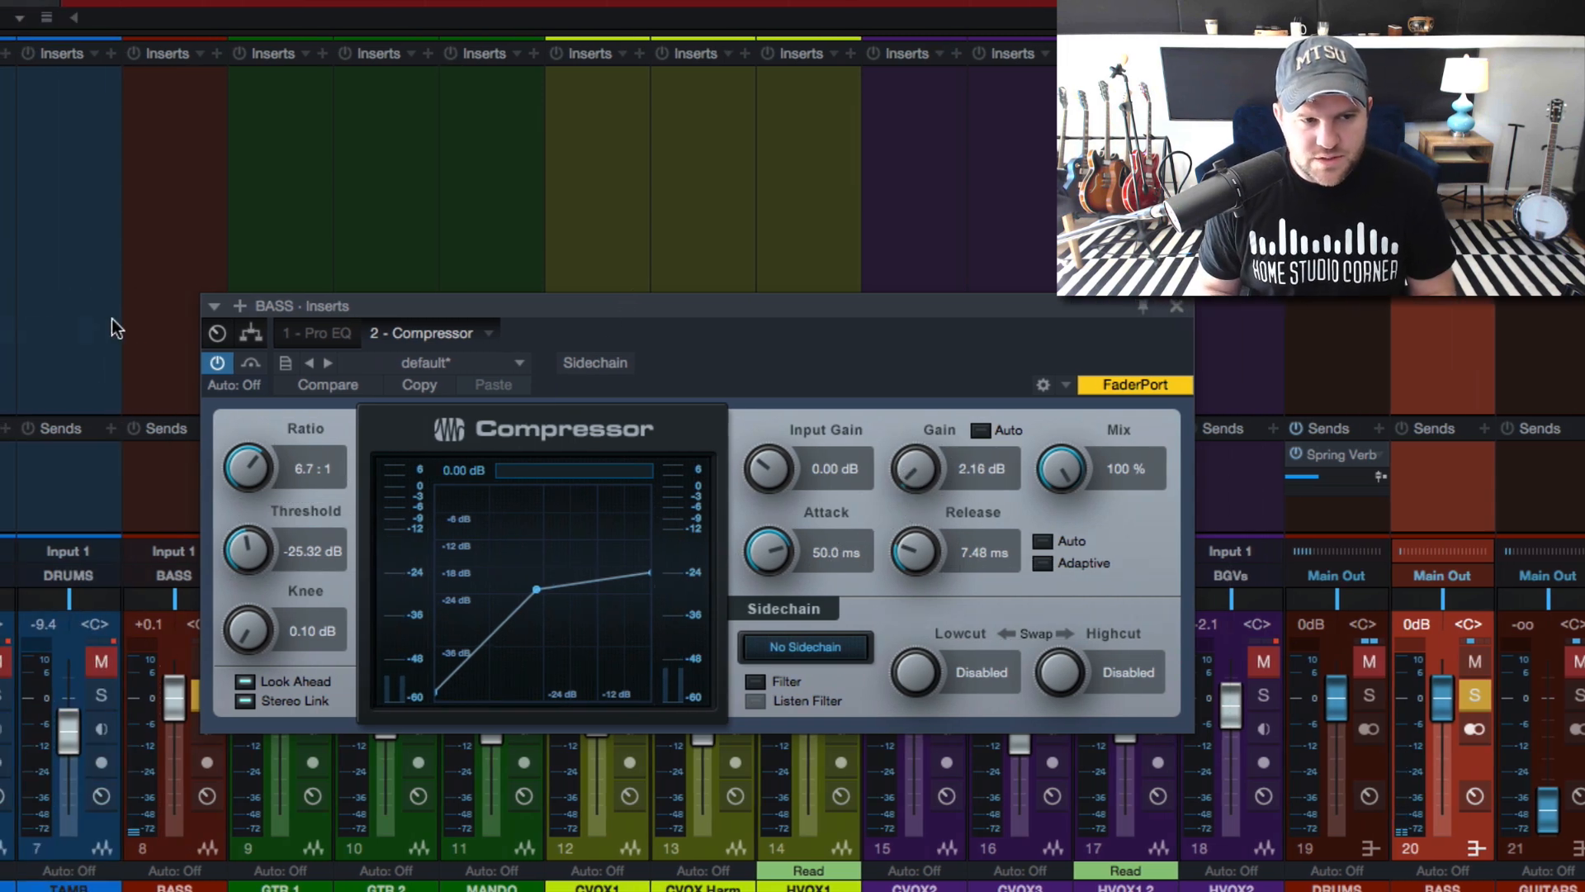
pyautogui.click(221, 361)
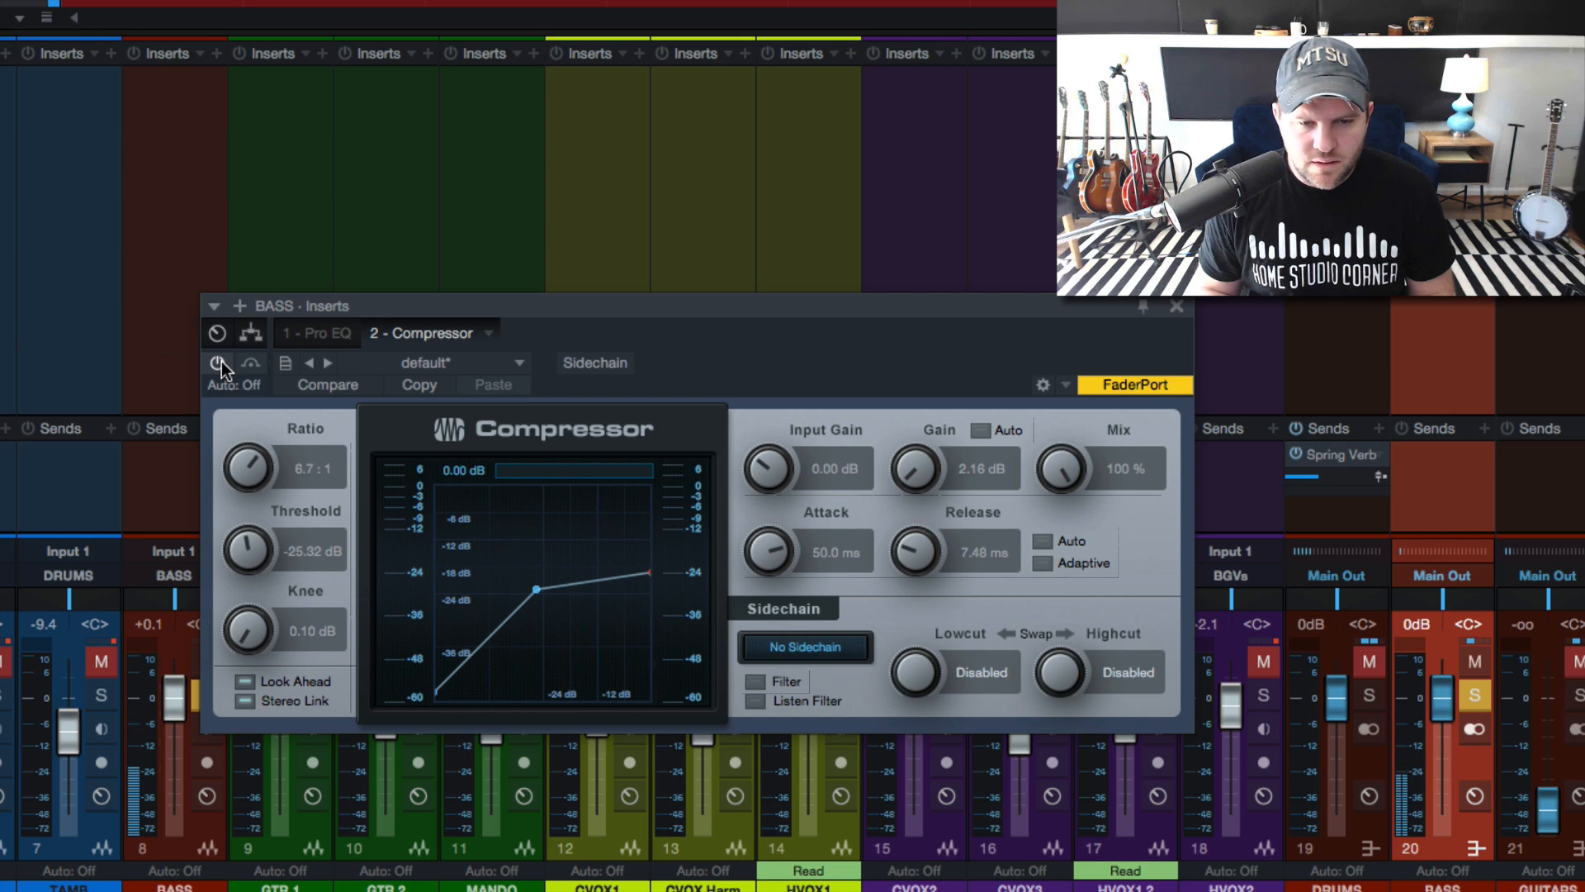
pyautogui.click(218, 362)
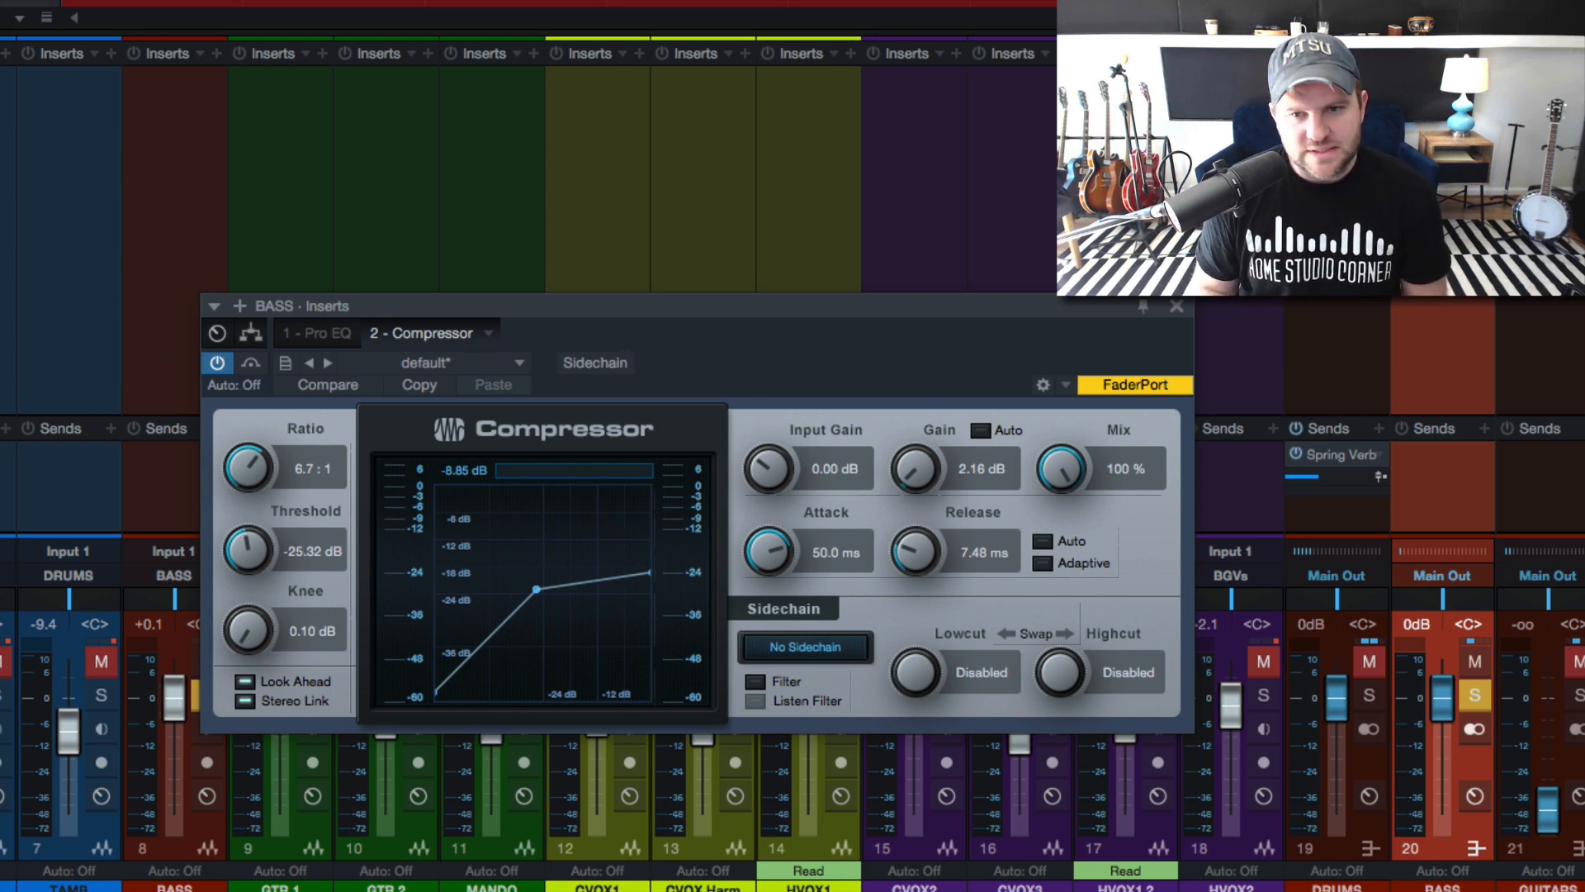
# Close the bass compressor, unsolo the BASS bus and play the full mix
pyautogui.click(1176, 306)
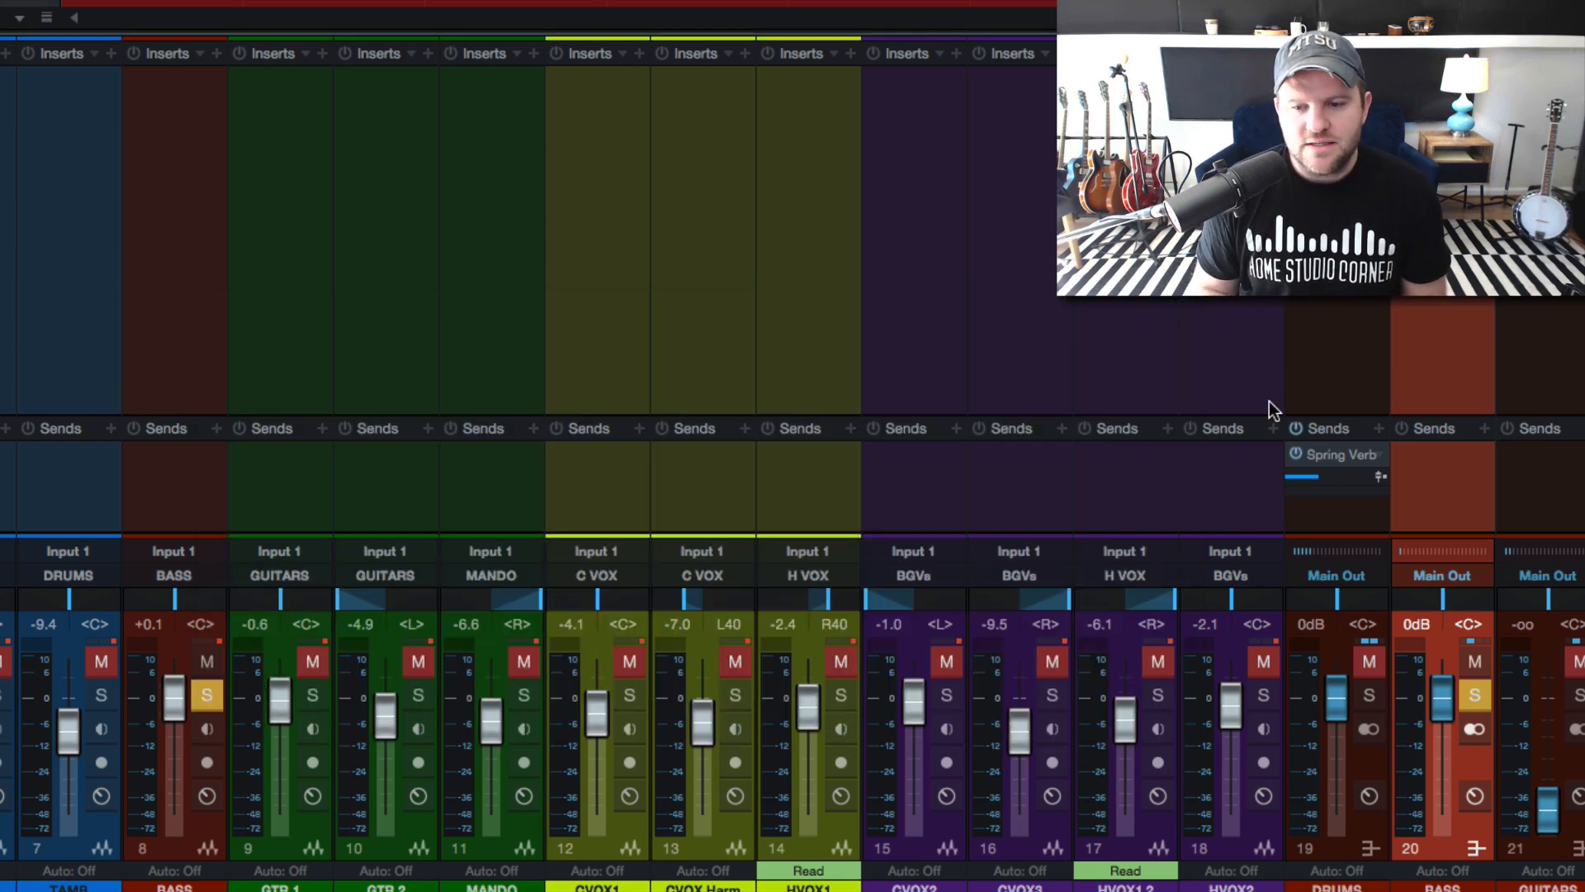
pyautogui.click(1471, 697)
pyautogui.press('space')
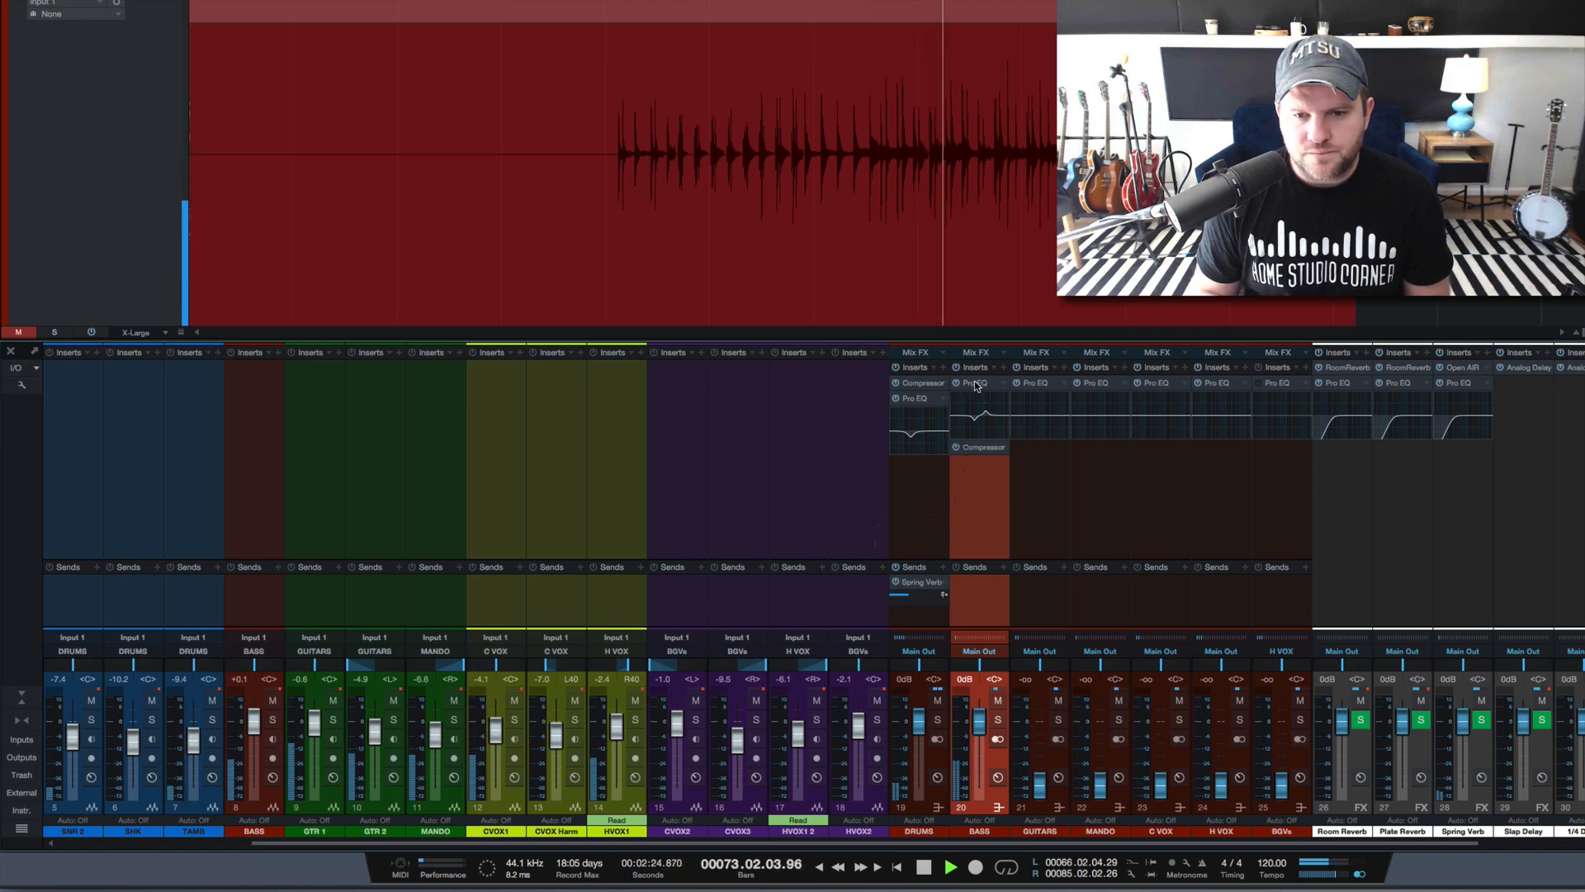
pyautogui.press('space')
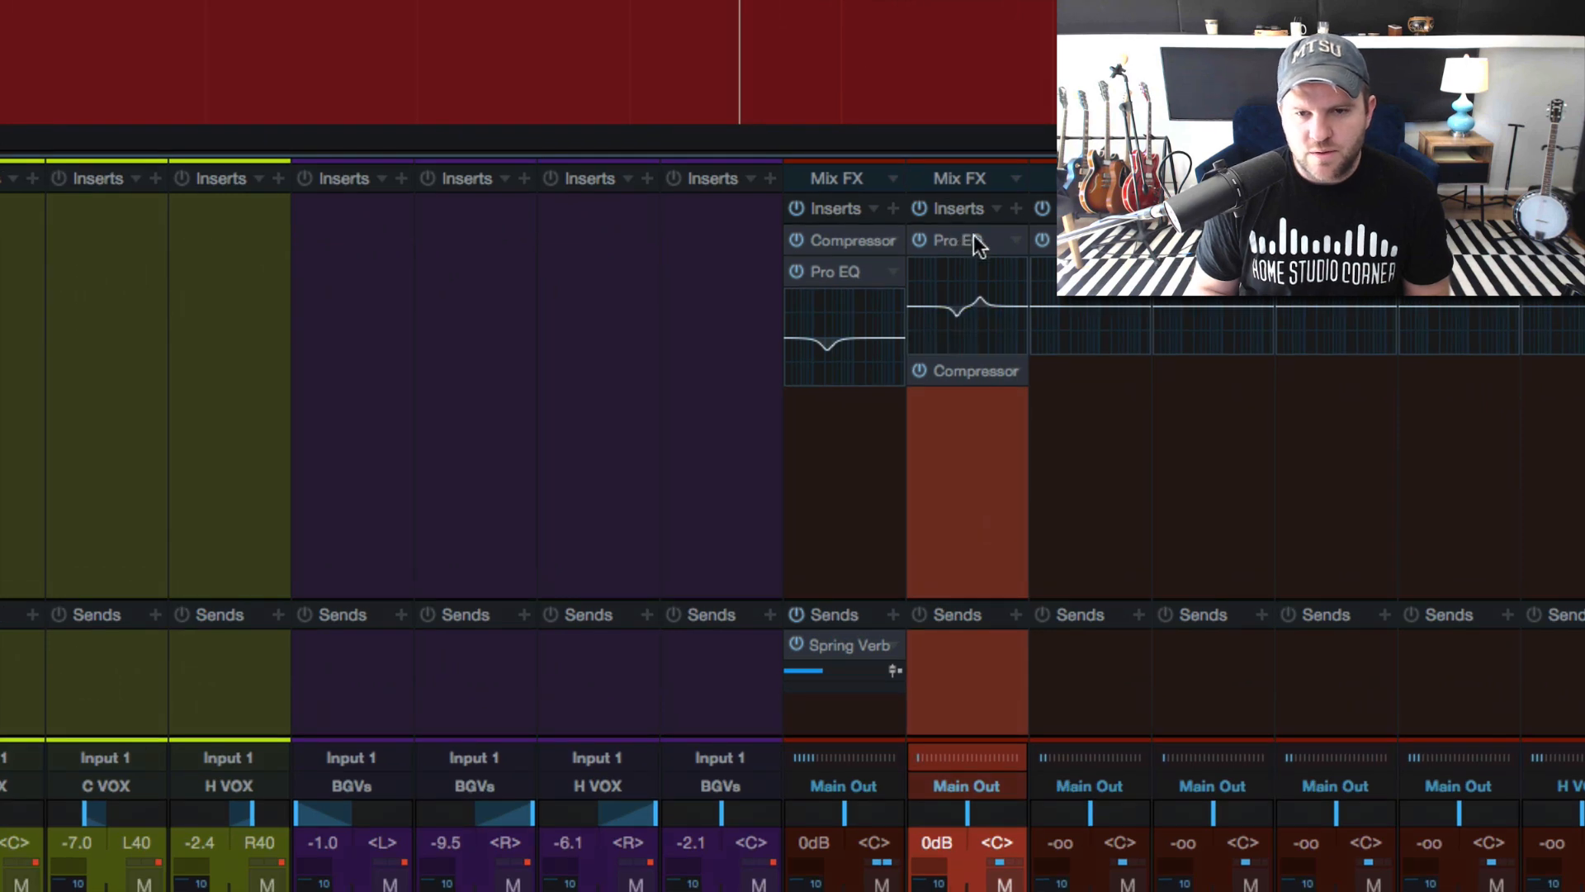
# Move the BASS bus's Pro EQ below its Compressor and add a small low-frequency boost in the EQ
pyautogui.moveTo(973, 235); pyautogui.dragTo(974, 413)
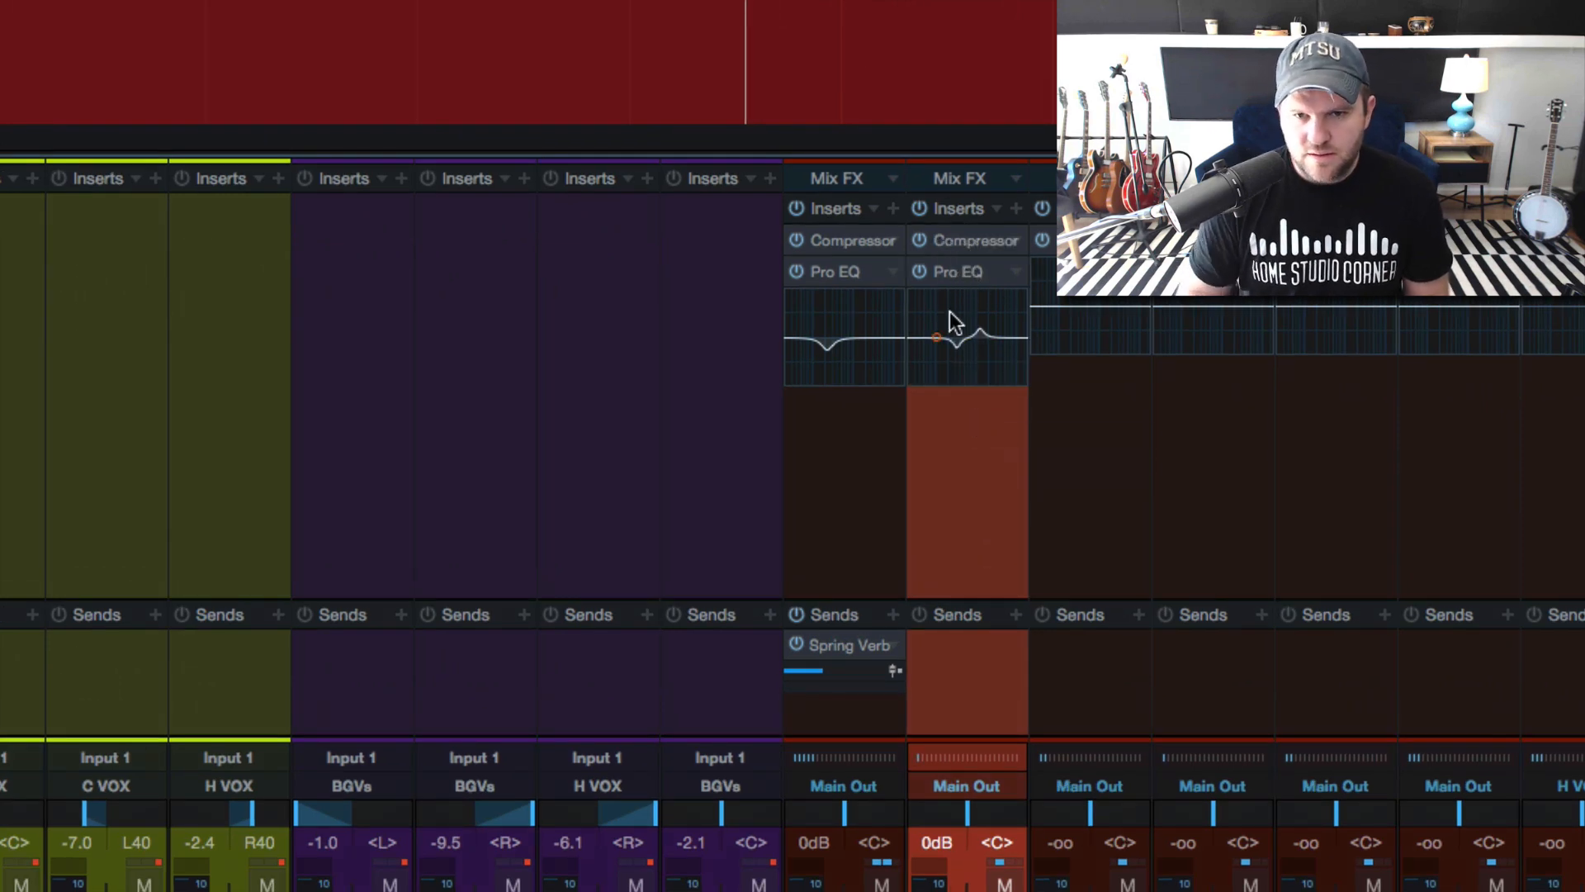
pyautogui.click(955, 270)
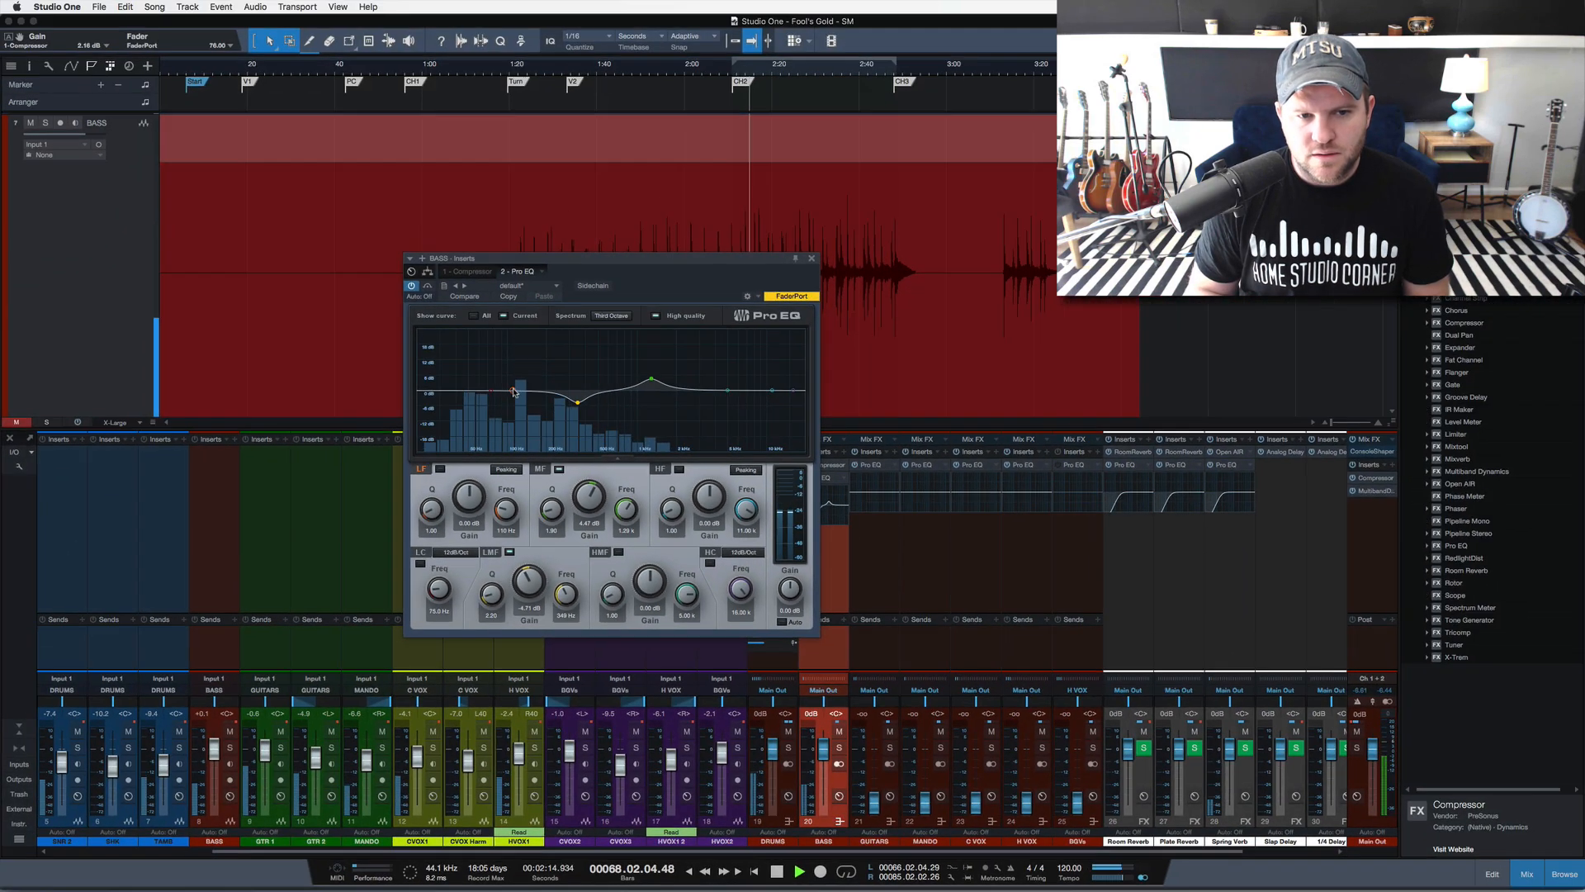
pyautogui.moveTo(526, 378)
pyautogui.mouseDown()
pyautogui.moveTo(513, 361)
pyautogui.moveTo(498, 387)
pyautogui.mouseUp()
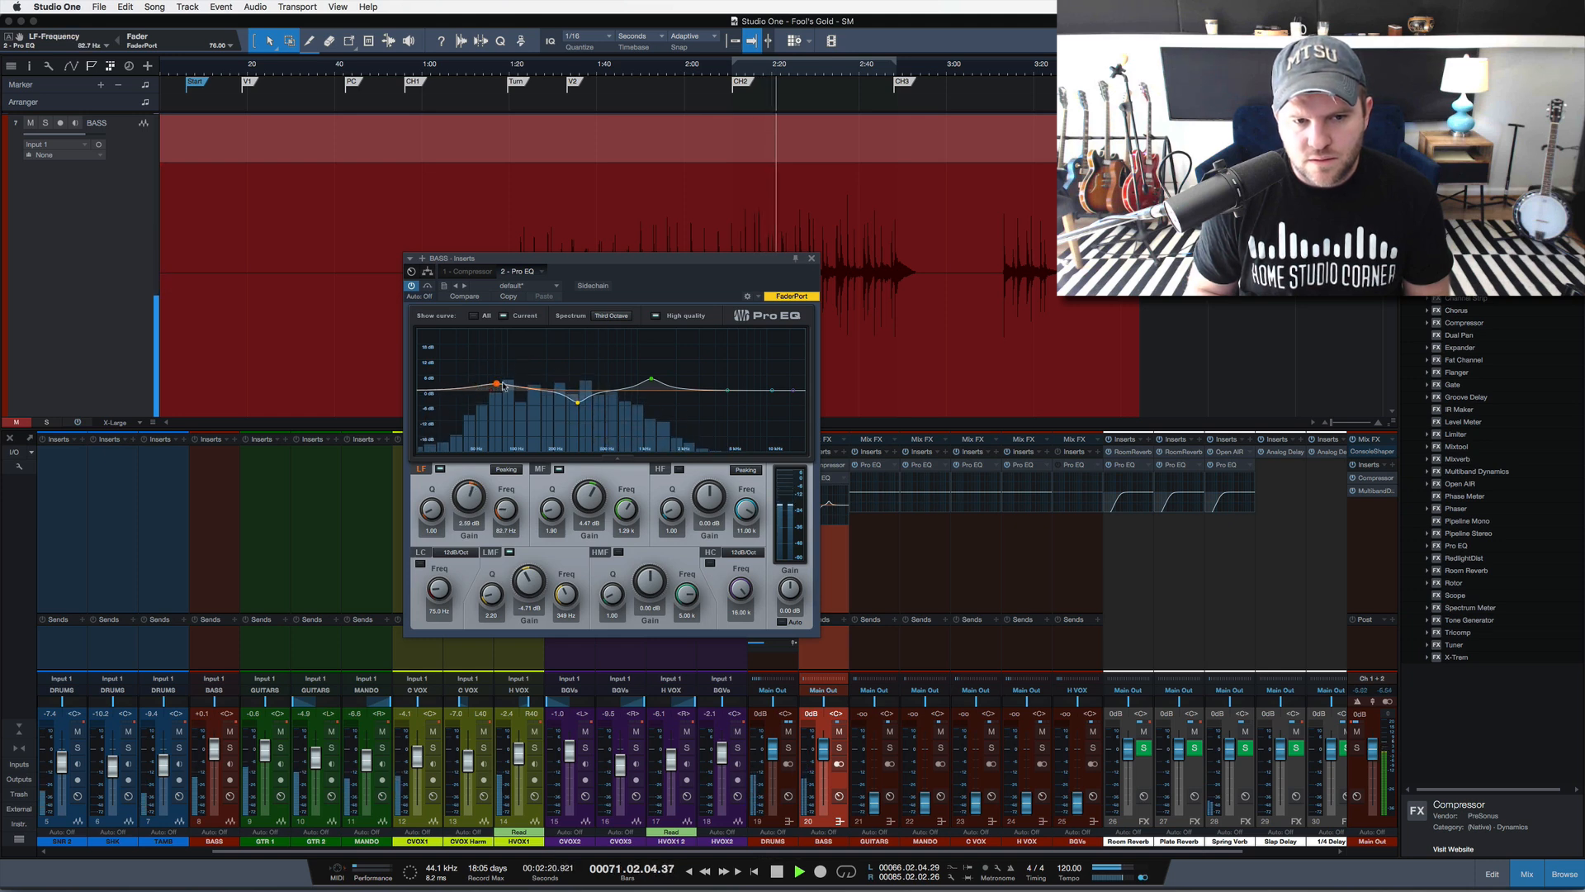
# Raise the bass compressor's threshold slightly and set its release to 15.4 ms during playback
pyautogui.click(469, 272)
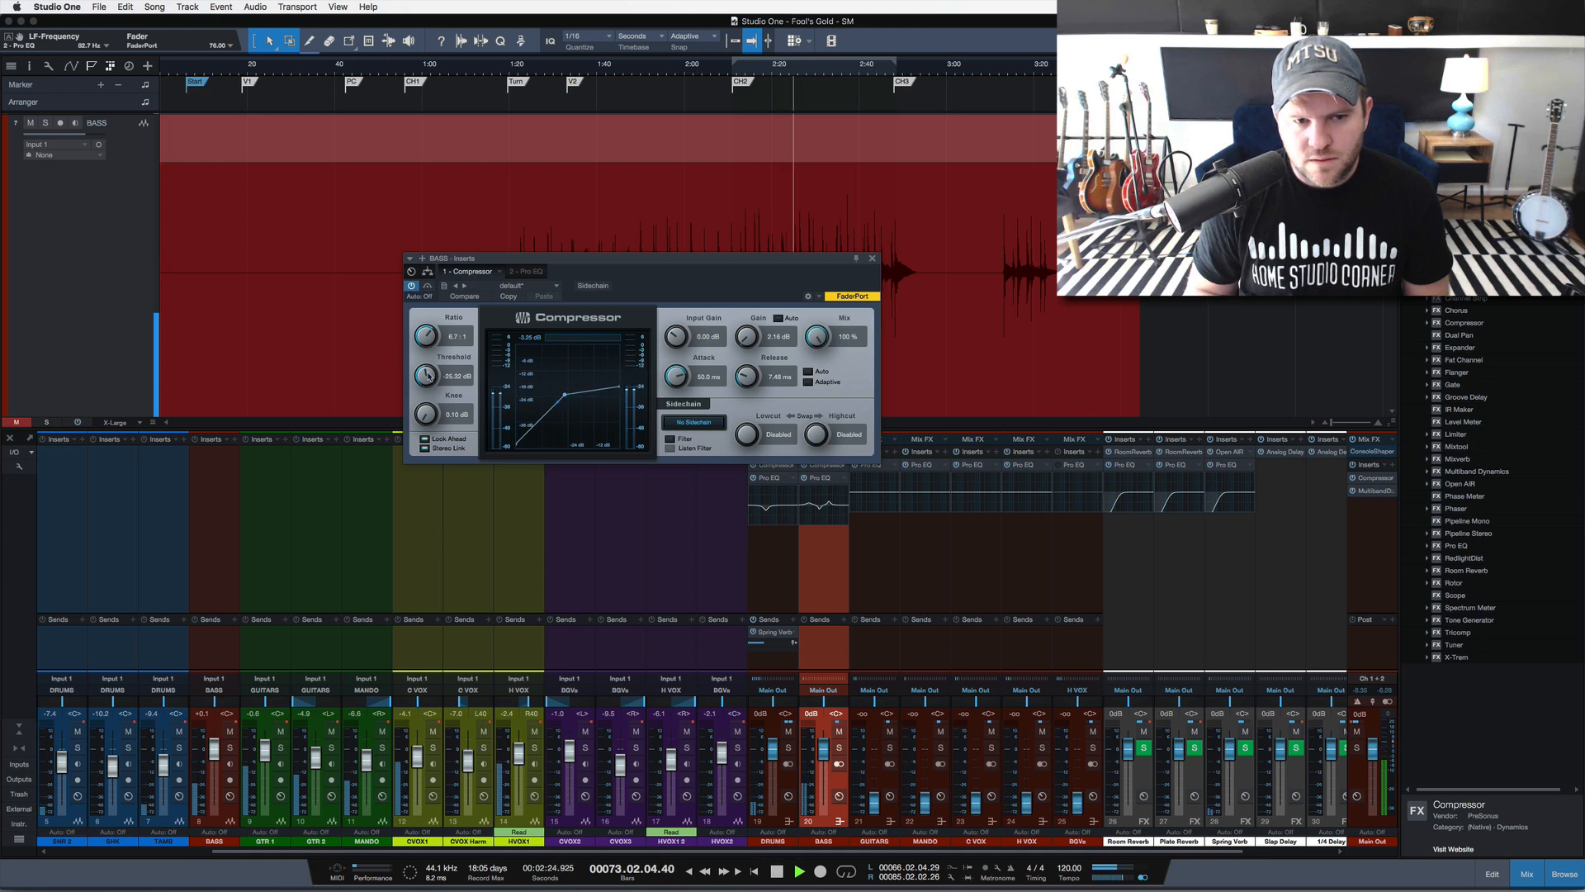
pyautogui.scroll(-2, 427, 375)
pyautogui.scroll(4, 427, 375)
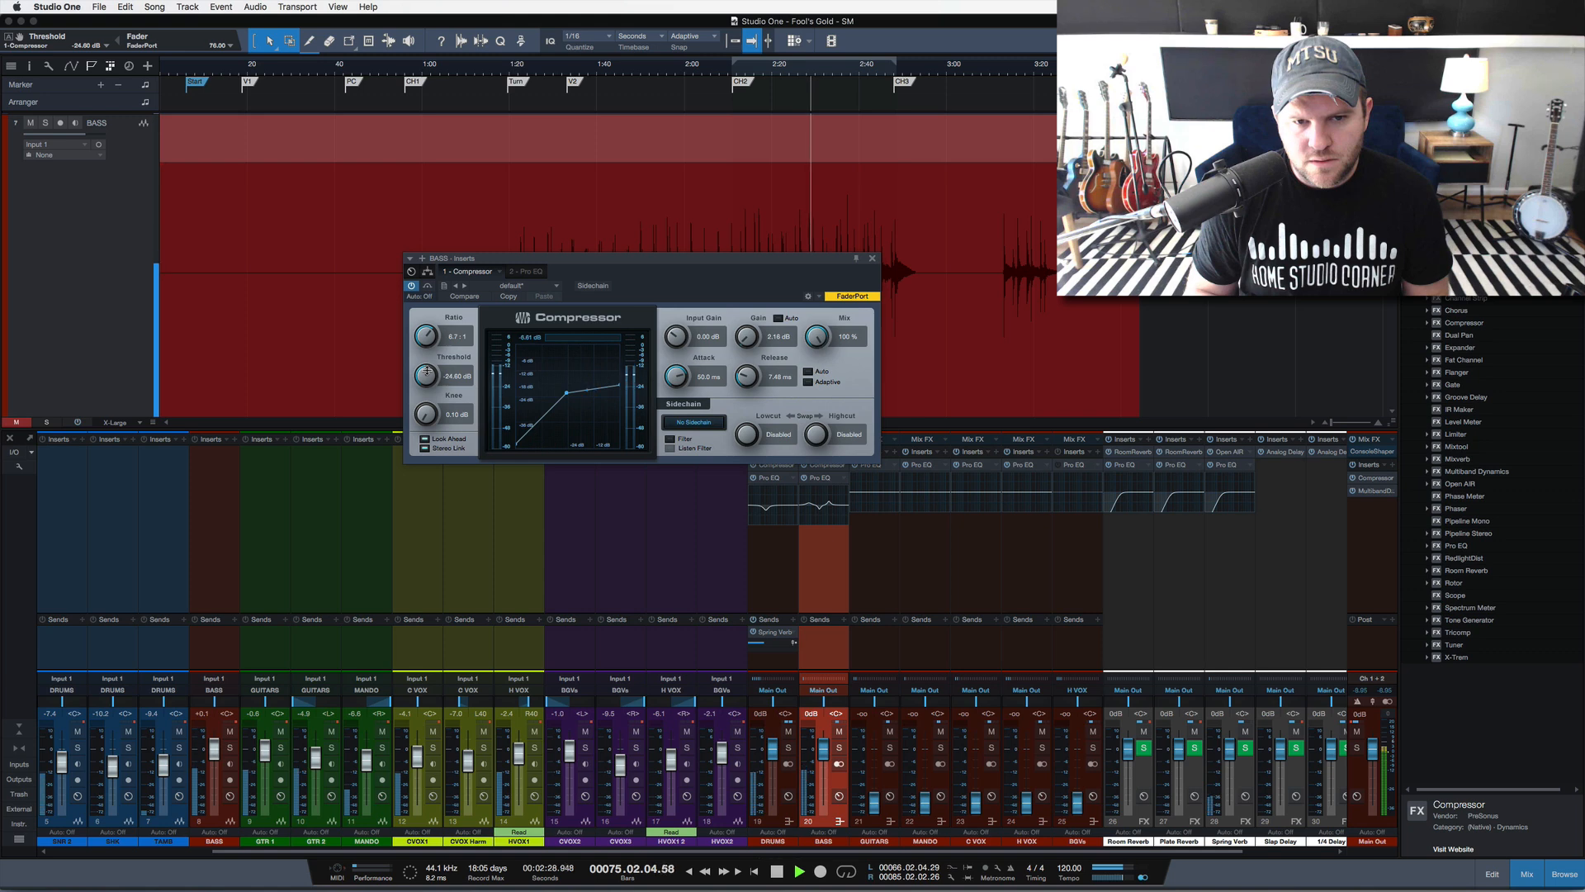
pyautogui.scroll(3, 747, 376)
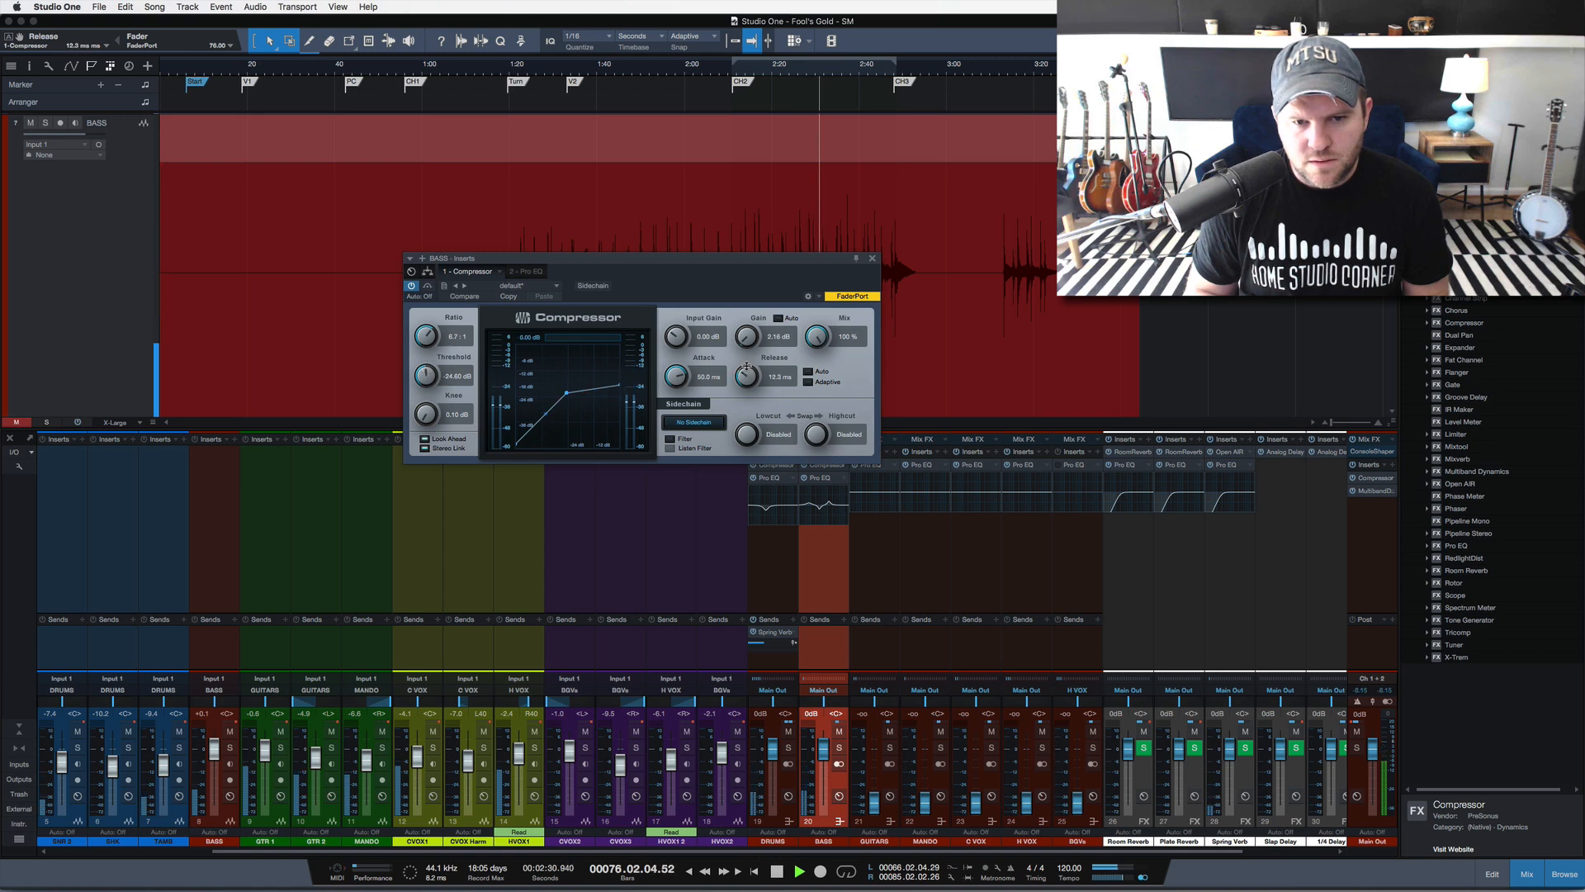
pyautogui.scroll(3, 747, 367)
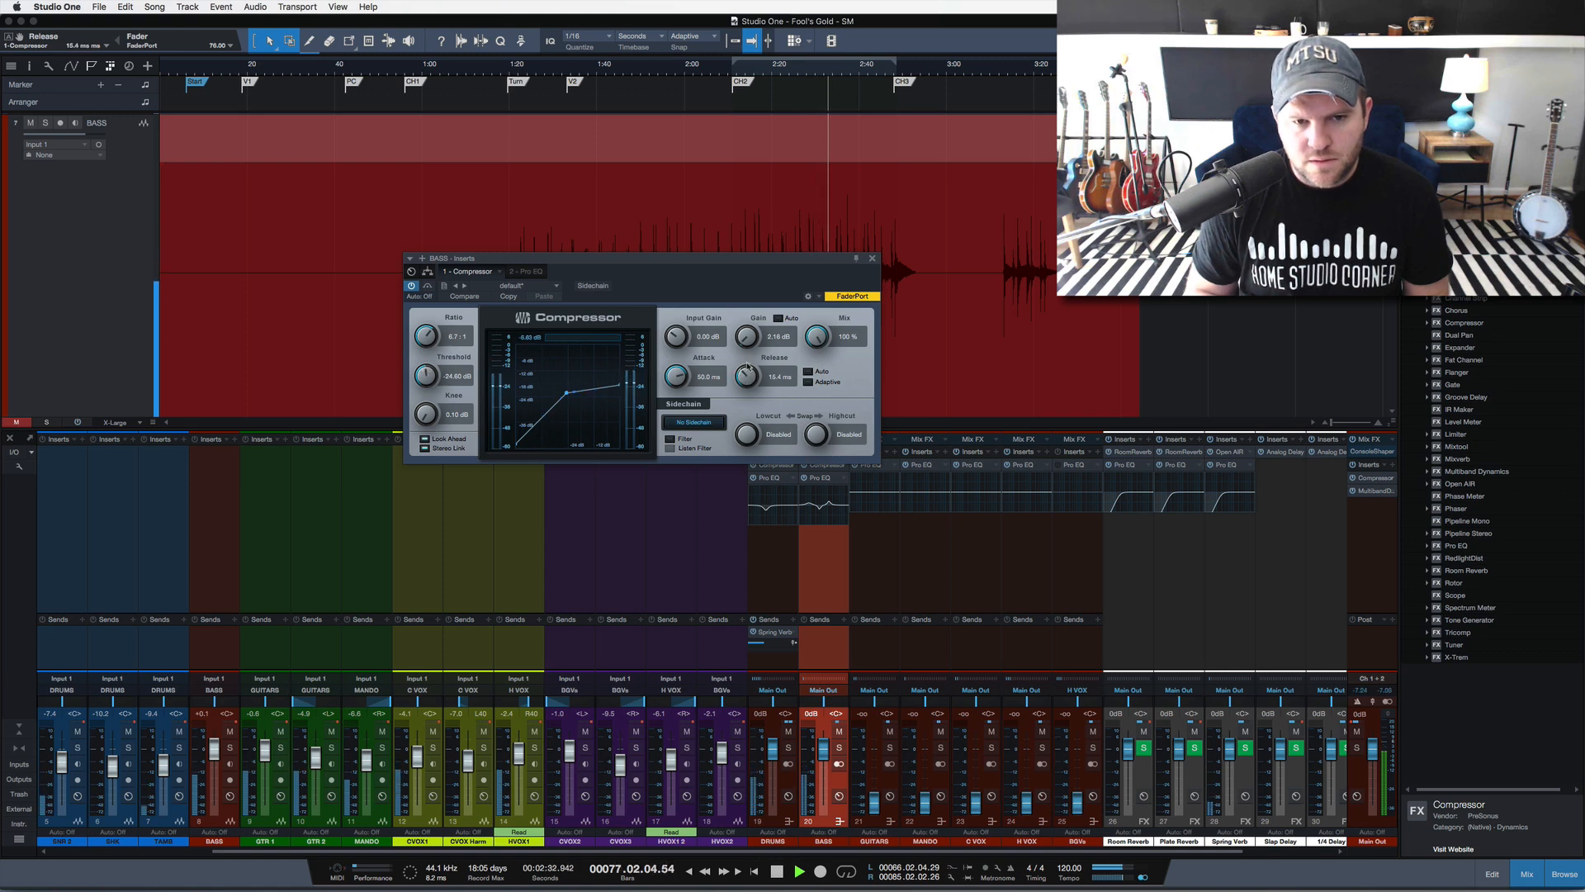
pyautogui.click(872, 259)
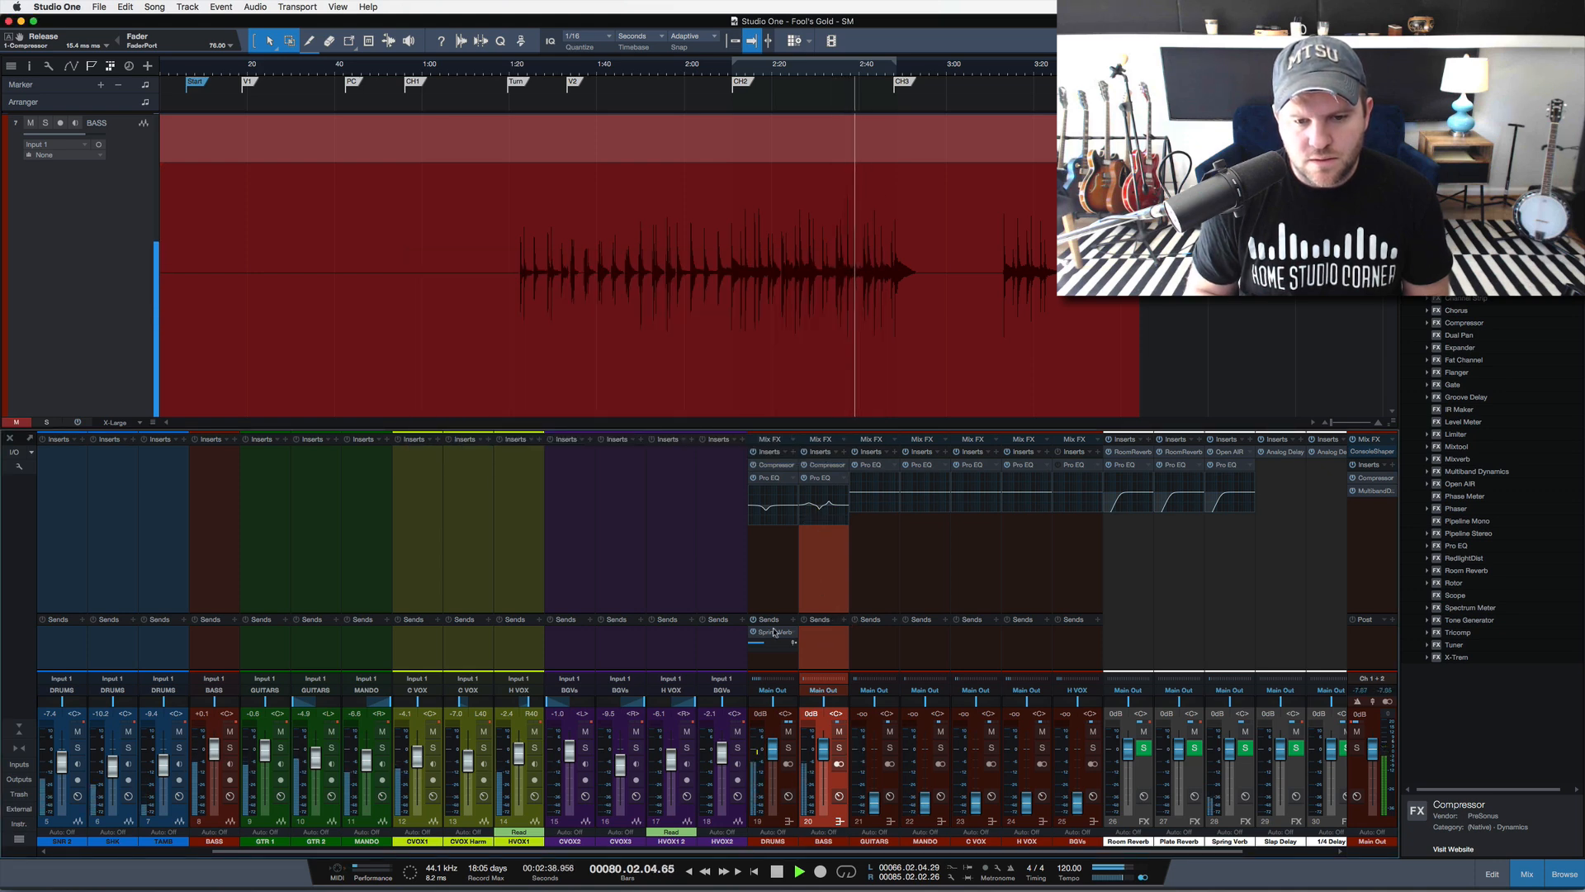
# Copy the Spring Verb send from the DRUMS bus to the BASS bus and lower its send level during playback
pyautogui.moveTo(774, 632); pyautogui.dragTo(817, 651)
pyautogui.press('space')
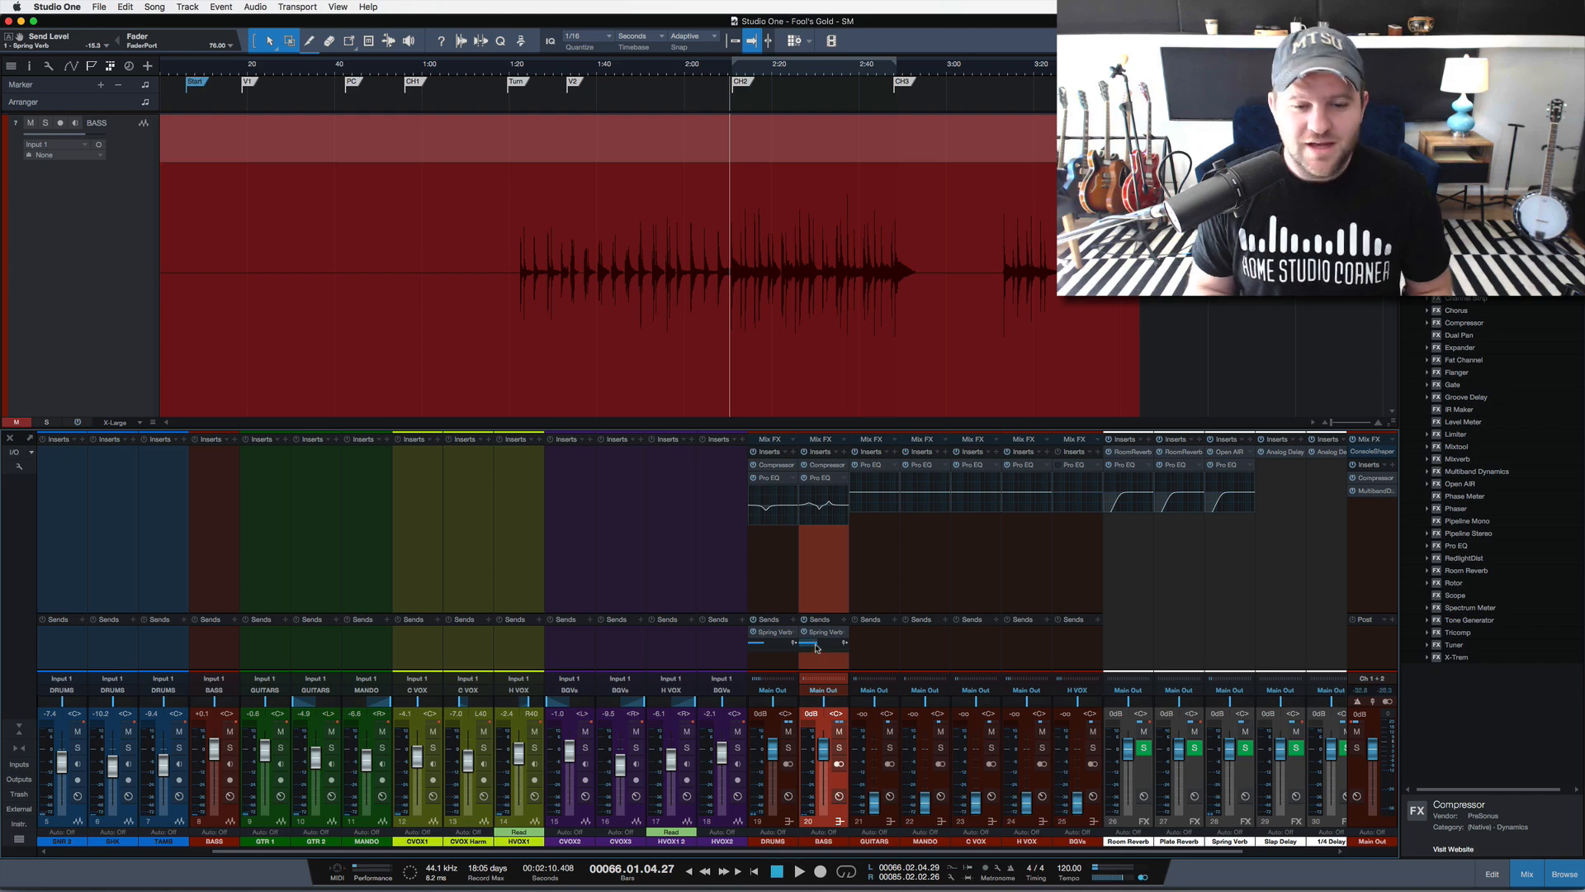
pyautogui.moveTo(816, 648); pyautogui.dragTo(810, 648)
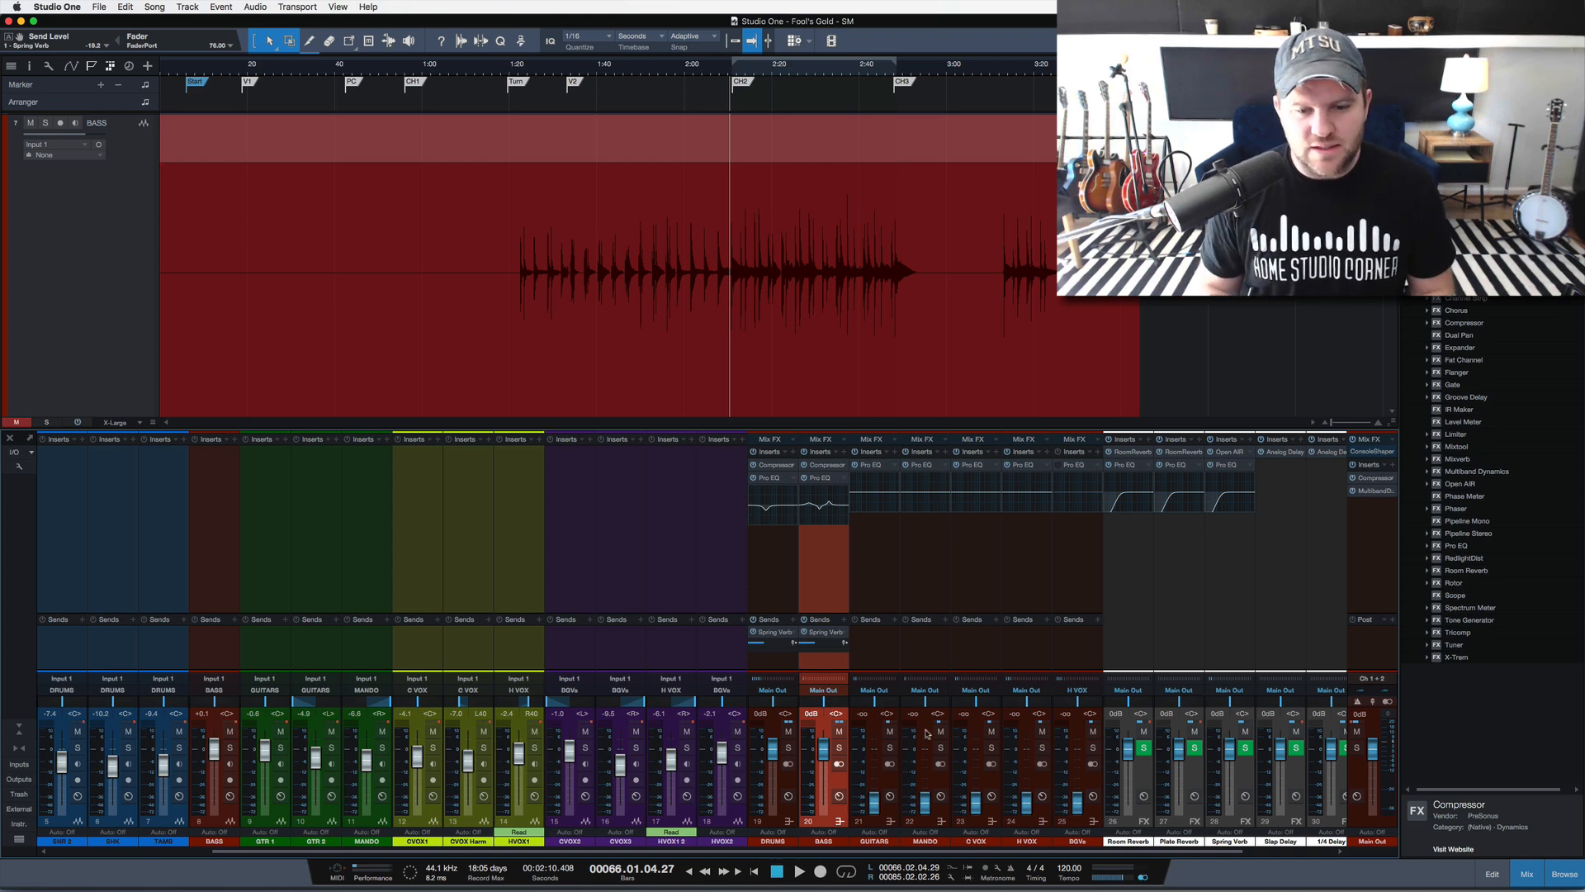
pyautogui.press('space')
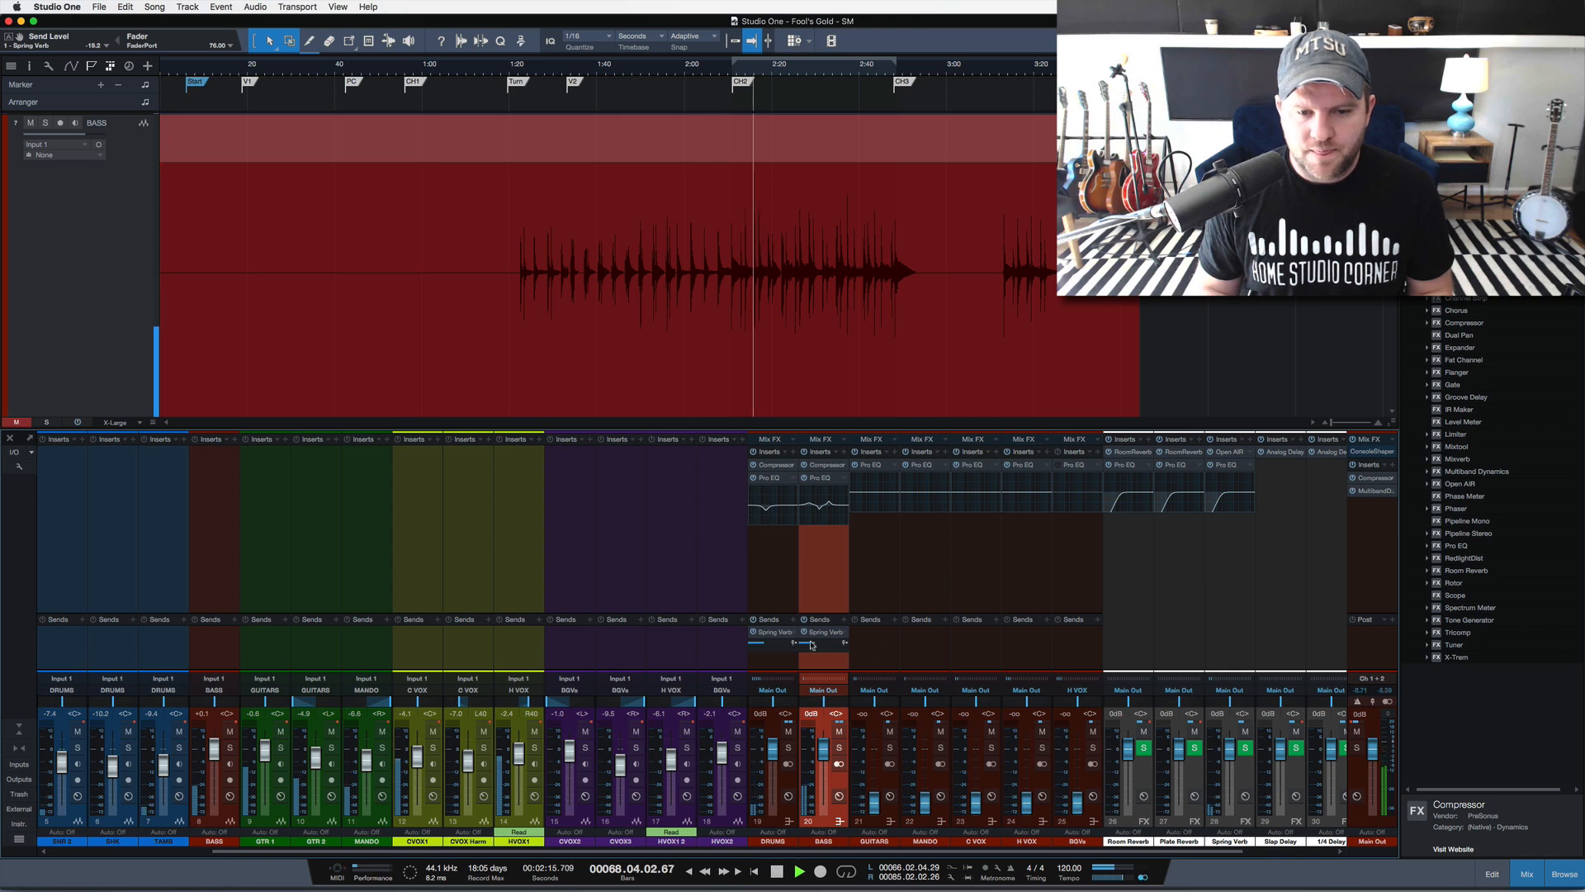
pyautogui.moveTo(812, 645); pyautogui.dragTo(862, 671)
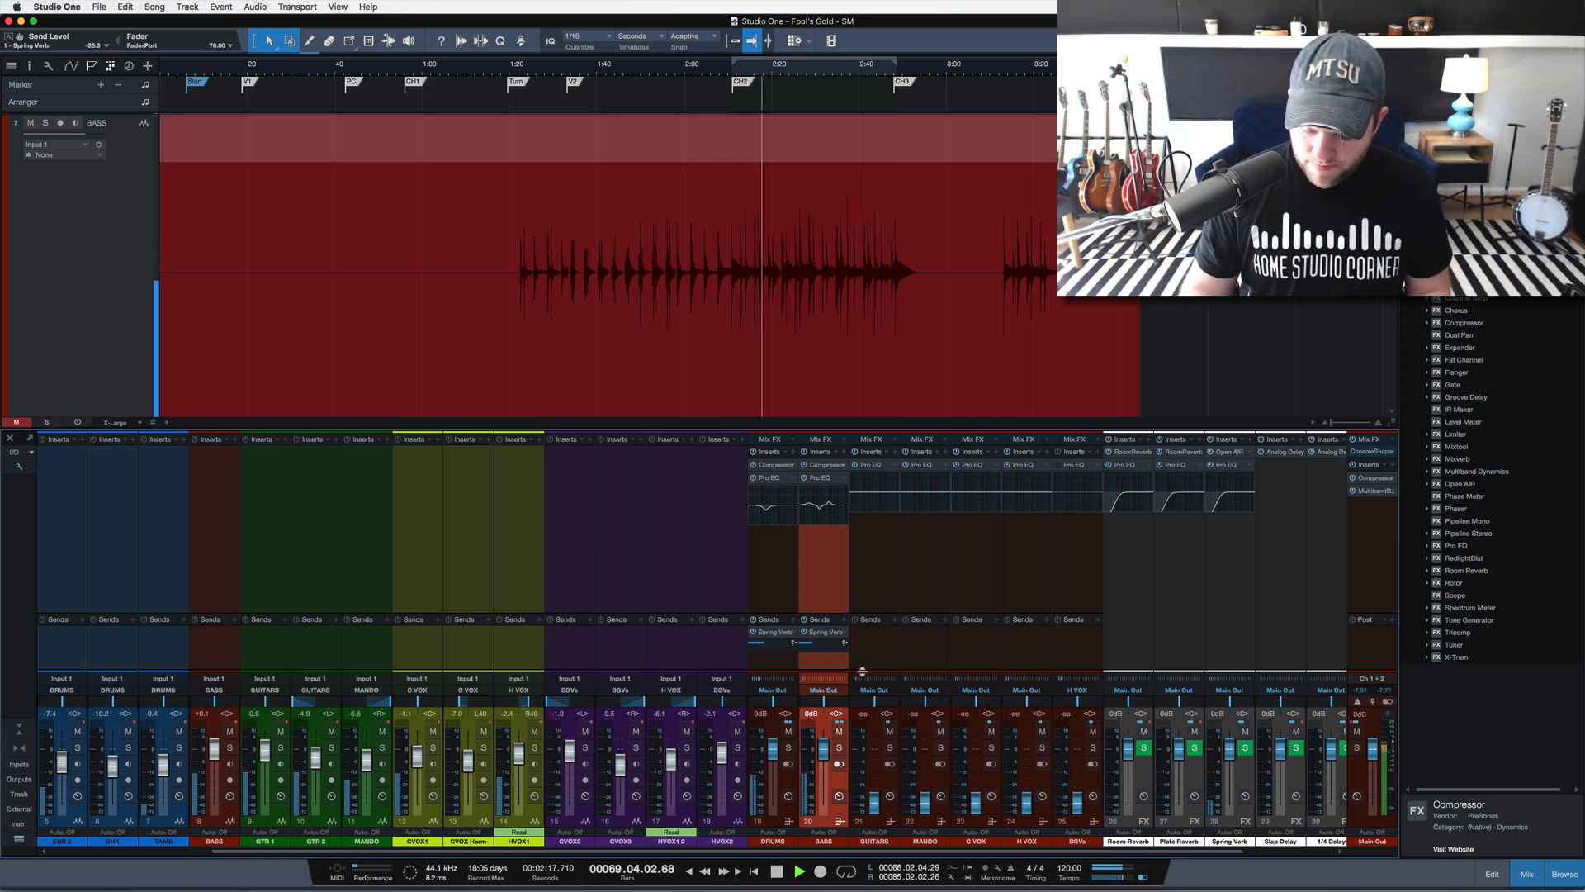
pyautogui.press('space')
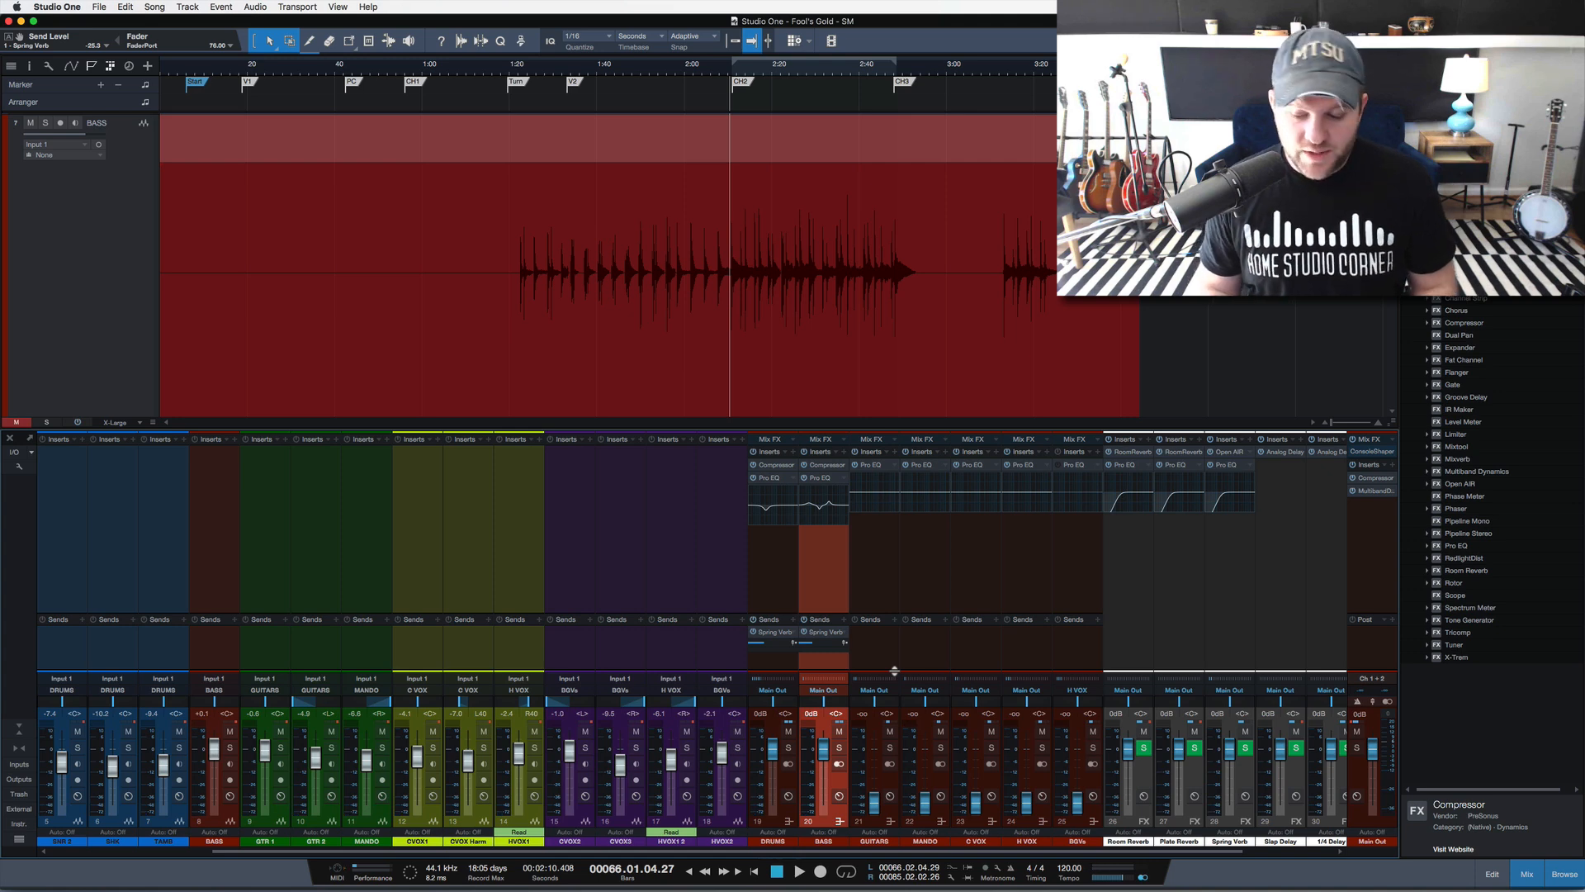
# Select the GUITARS through BGVs buses and audition the mix with their faders at 0 dB and fully down
pyautogui.click(885, 657)
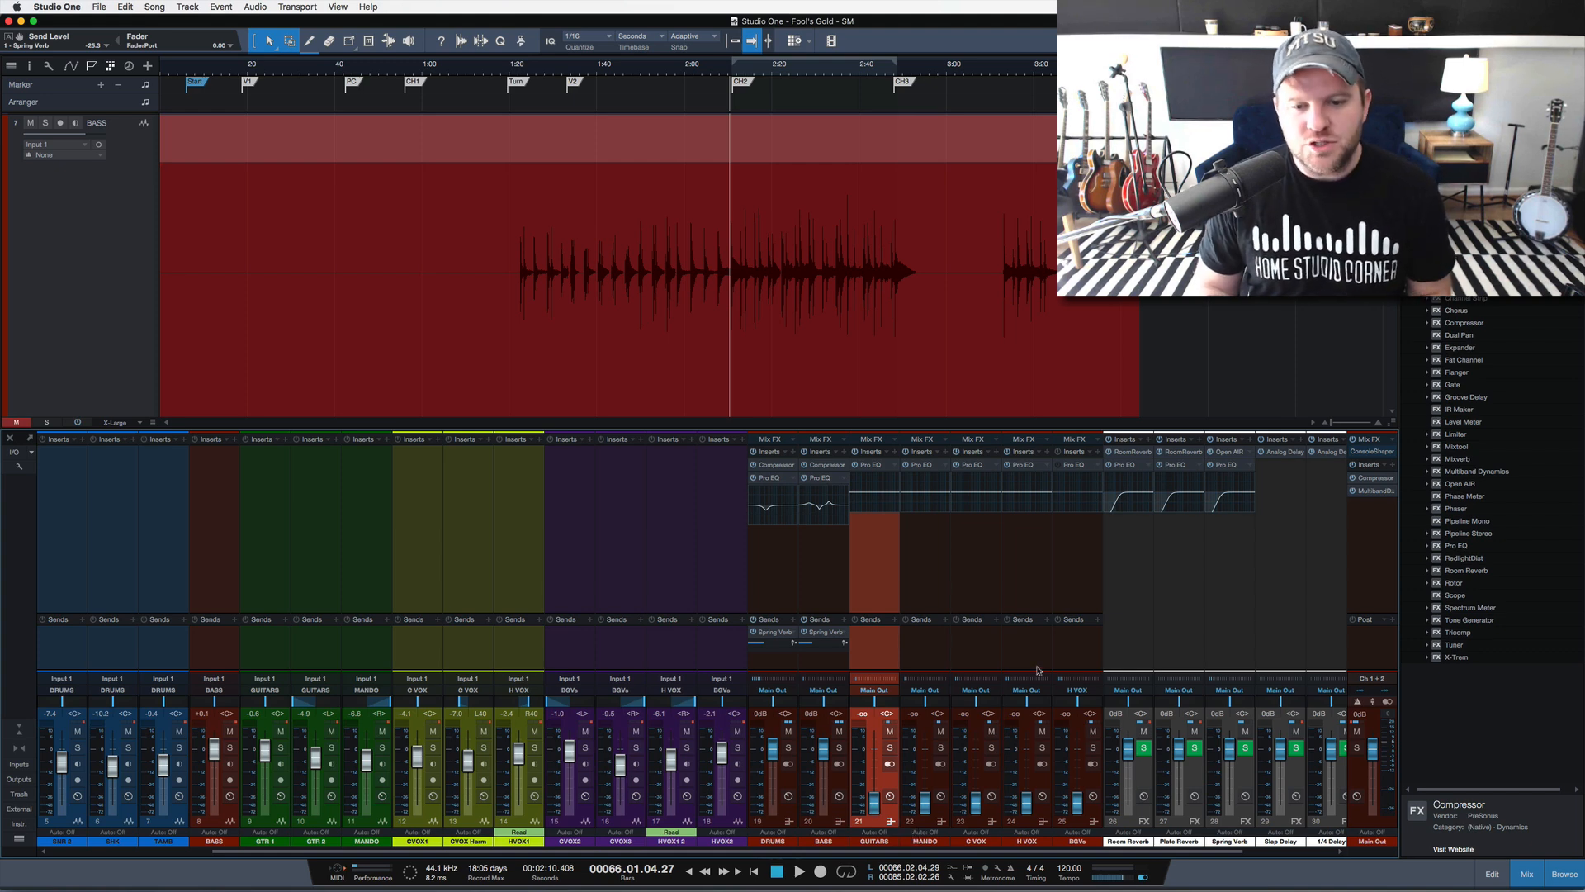
pyautogui.keyDown('shift'); pyautogui.click(1066, 667); pyautogui.keyUp('shift')
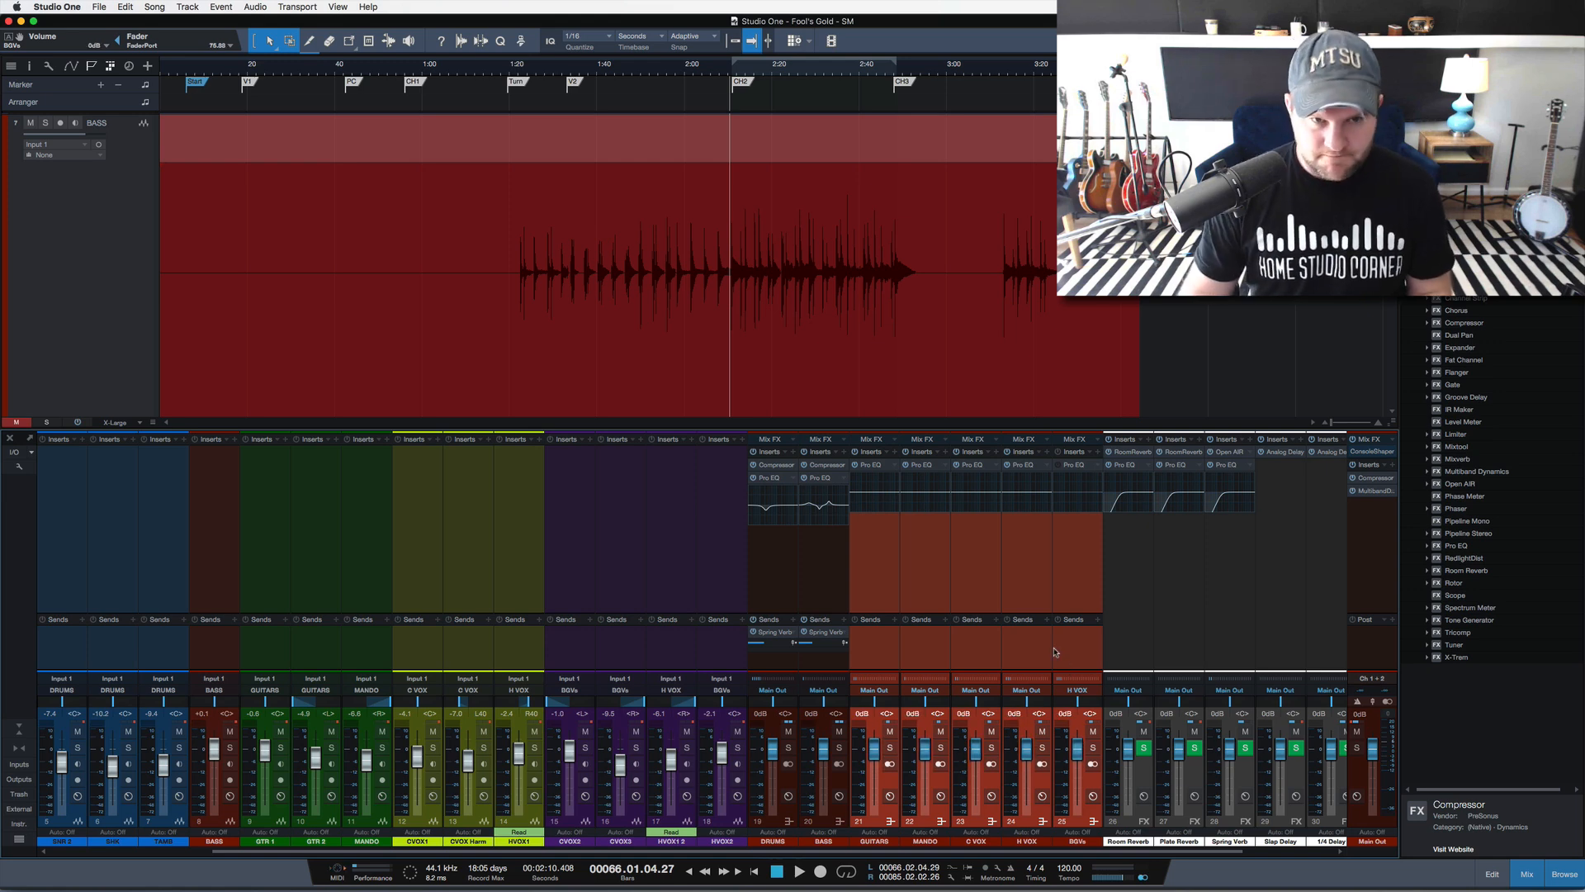
pyautogui.press('space')
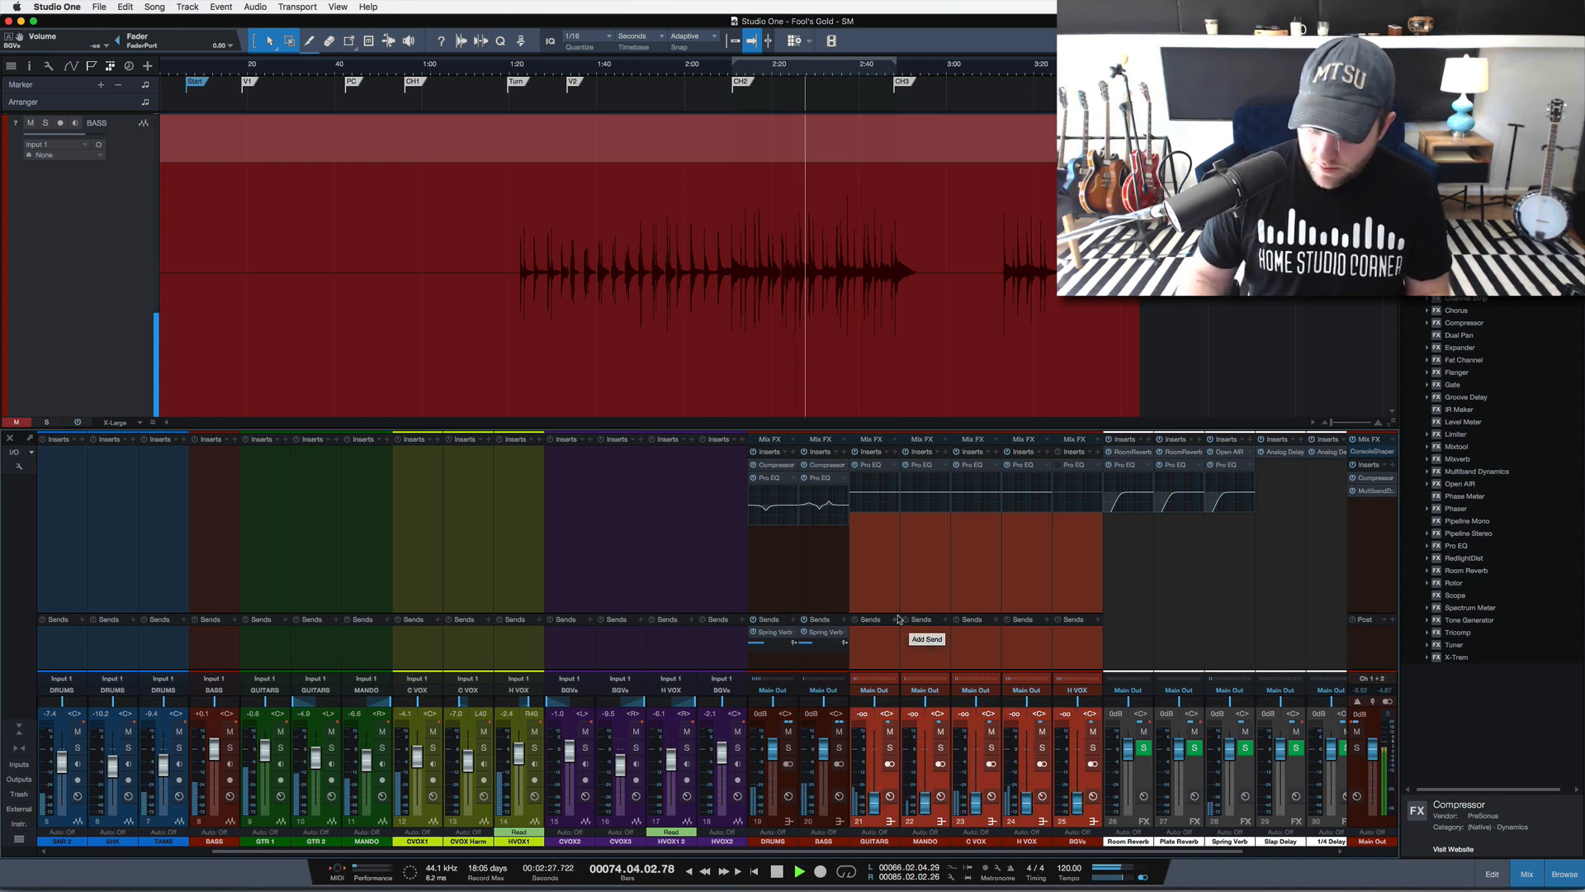
pyautogui.press('space')
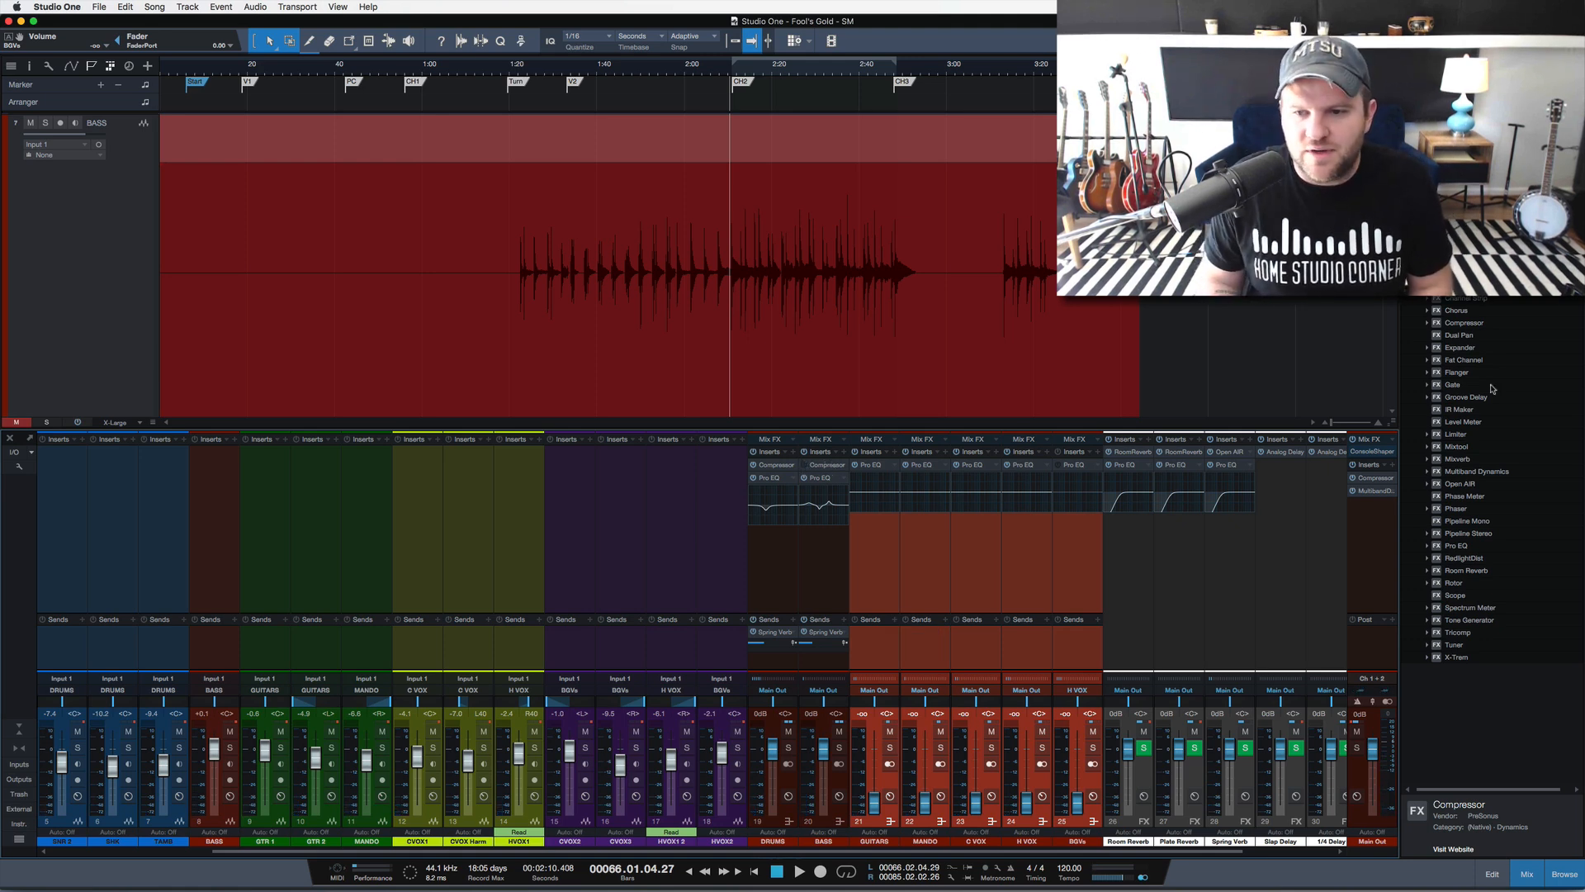
# Insert a second Compressor between the BASS bus's first Compressor and Pro EQ, and load the Butter preset
pyautogui.moveTo(1471, 325); pyautogui.dragTo(820, 474)
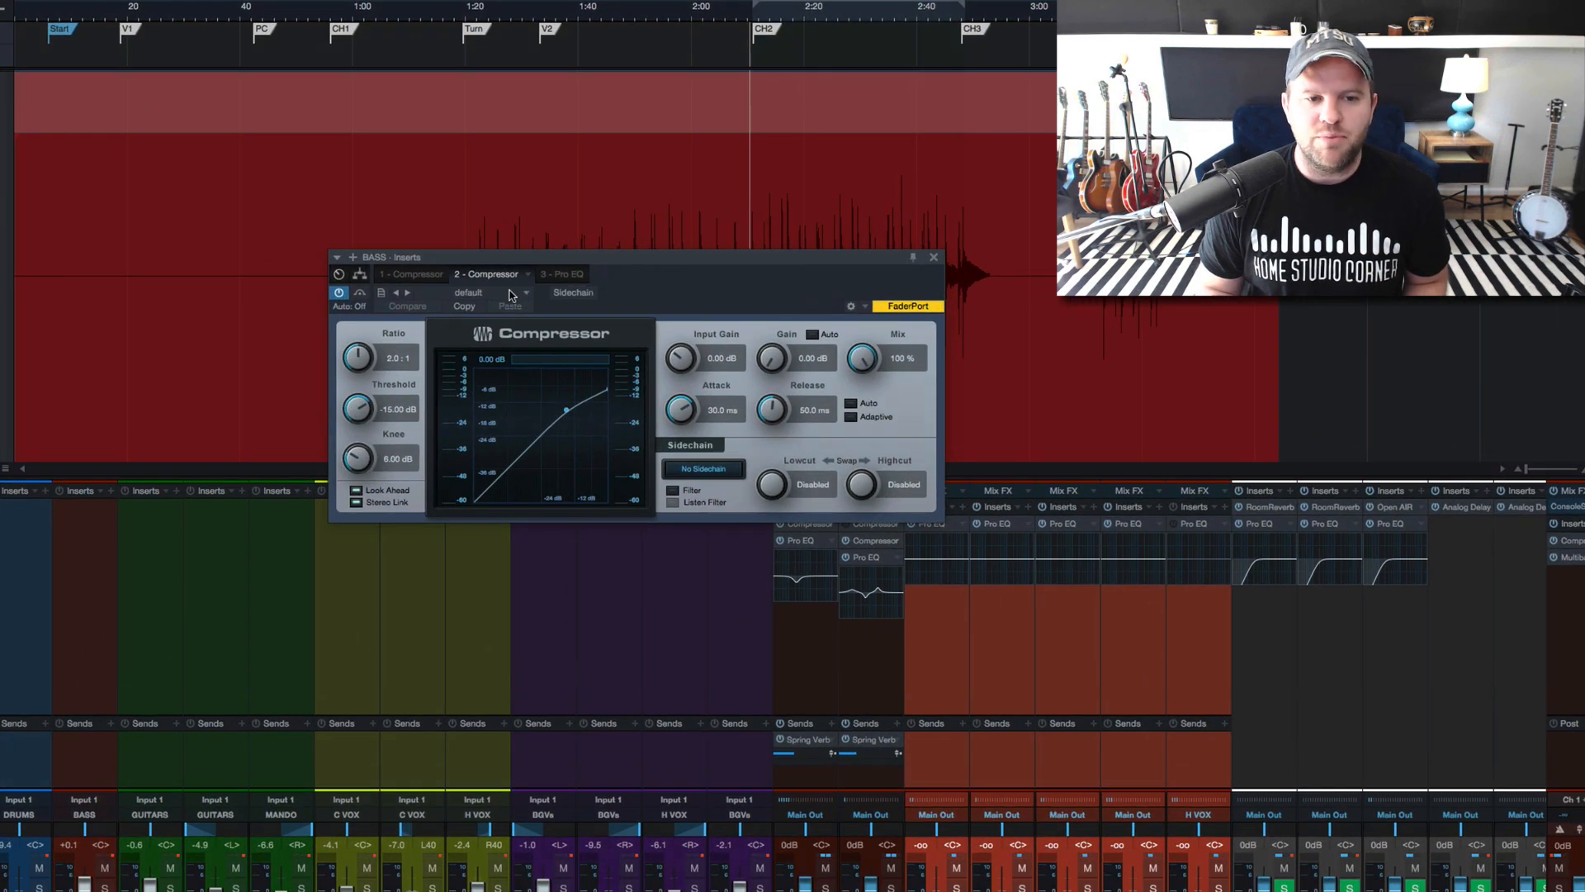
pyautogui.click(510, 295)
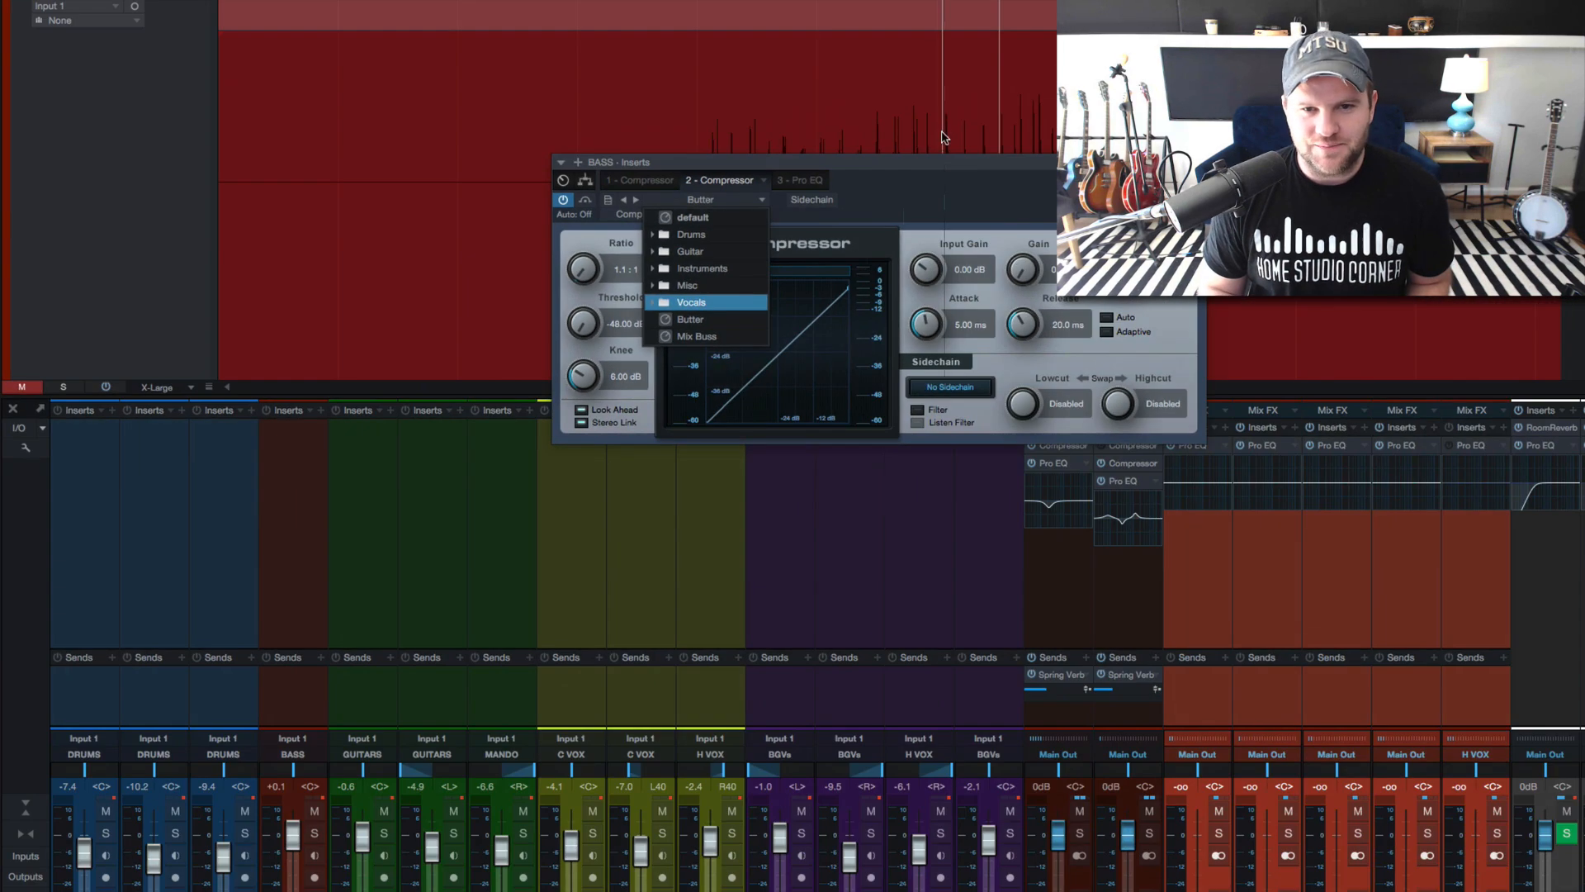
pyautogui.click(942, 132)
pyautogui.moveTo(893, 167); pyautogui.dragTo(560, 428)
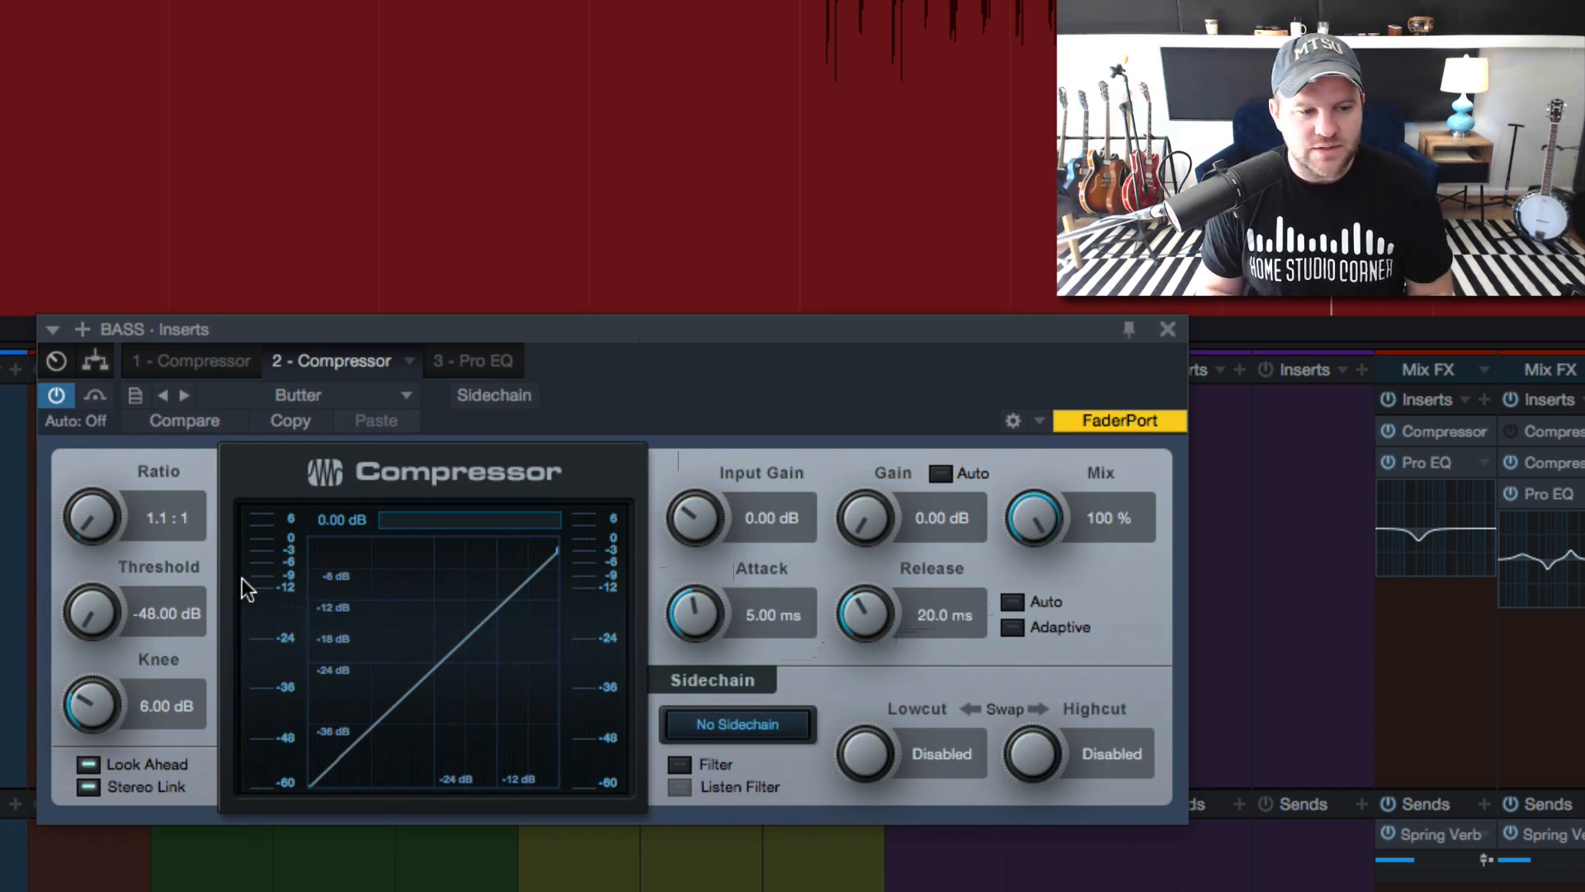
# Try 1:1 and 1.3:1 ratios on the second bass compressor and settle on 1.5:1
pyautogui.moveTo(78, 579); pyautogui.dragTo(112, 840)
pyautogui.moveTo(100, 496); pyautogui.dragTo(101, 558)
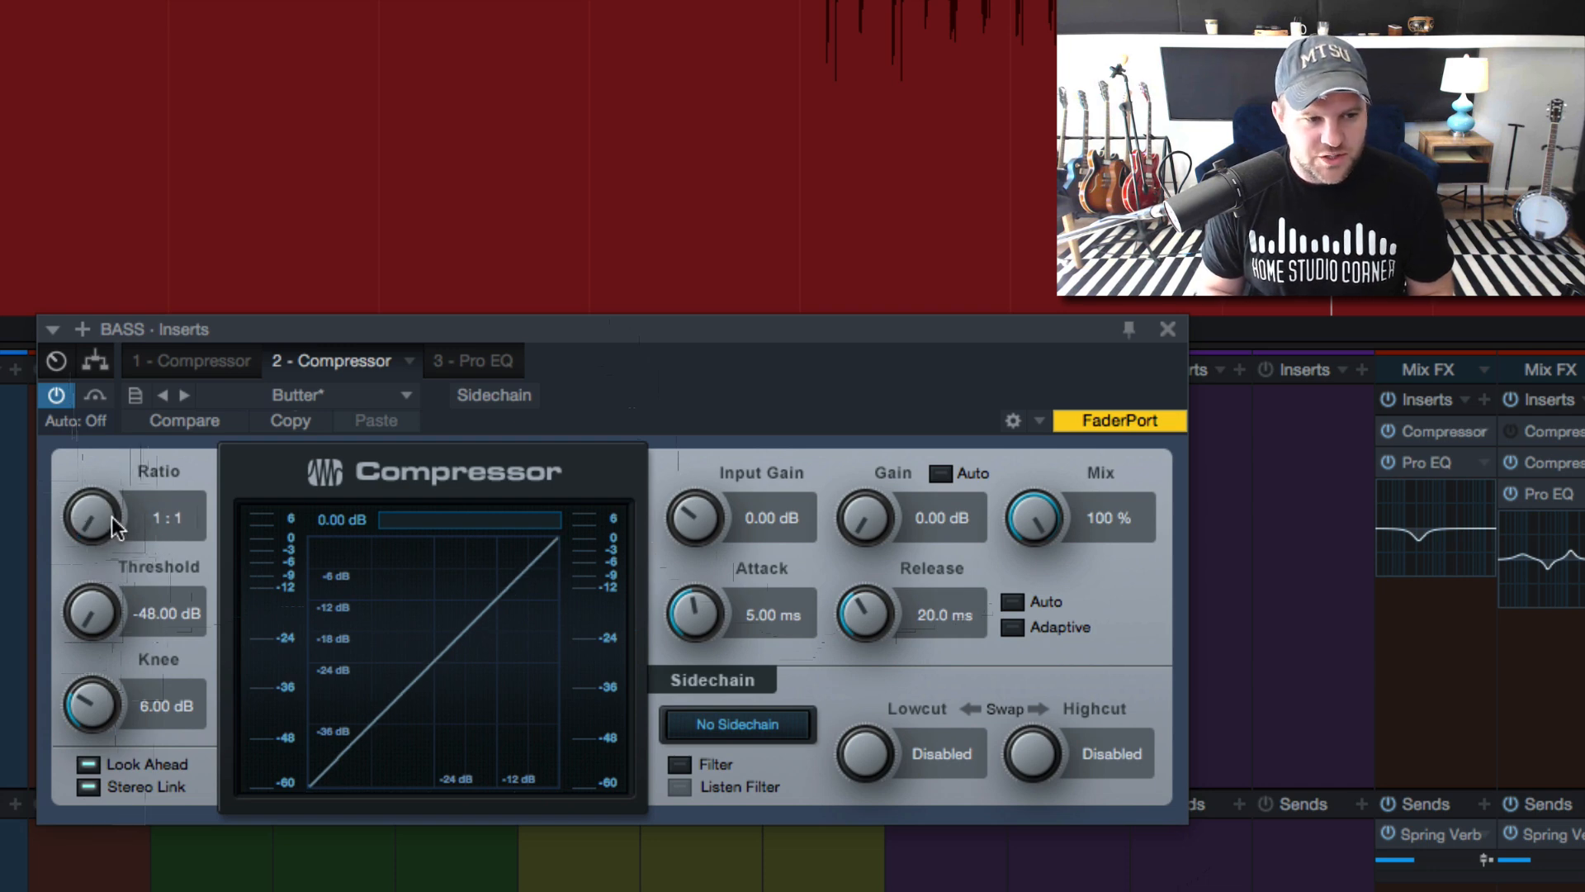
pyautogui.moveTo(82, 512); pyautogui.dragTo(85, 475)
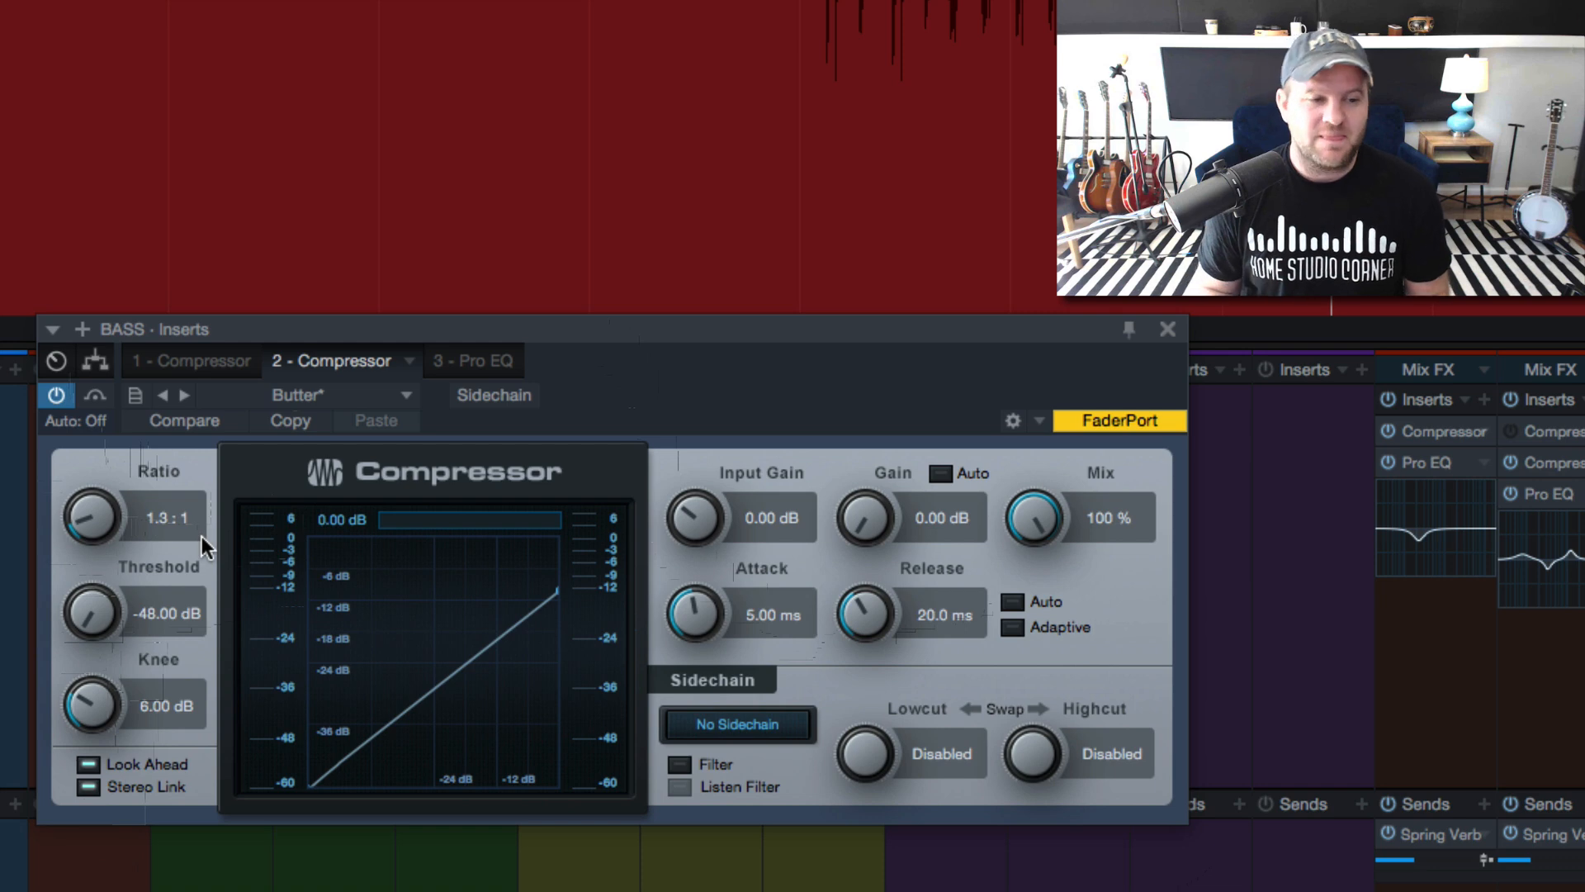
pyautogui.moveTo(101, 505); pyautogui.dragTo(83, 427)
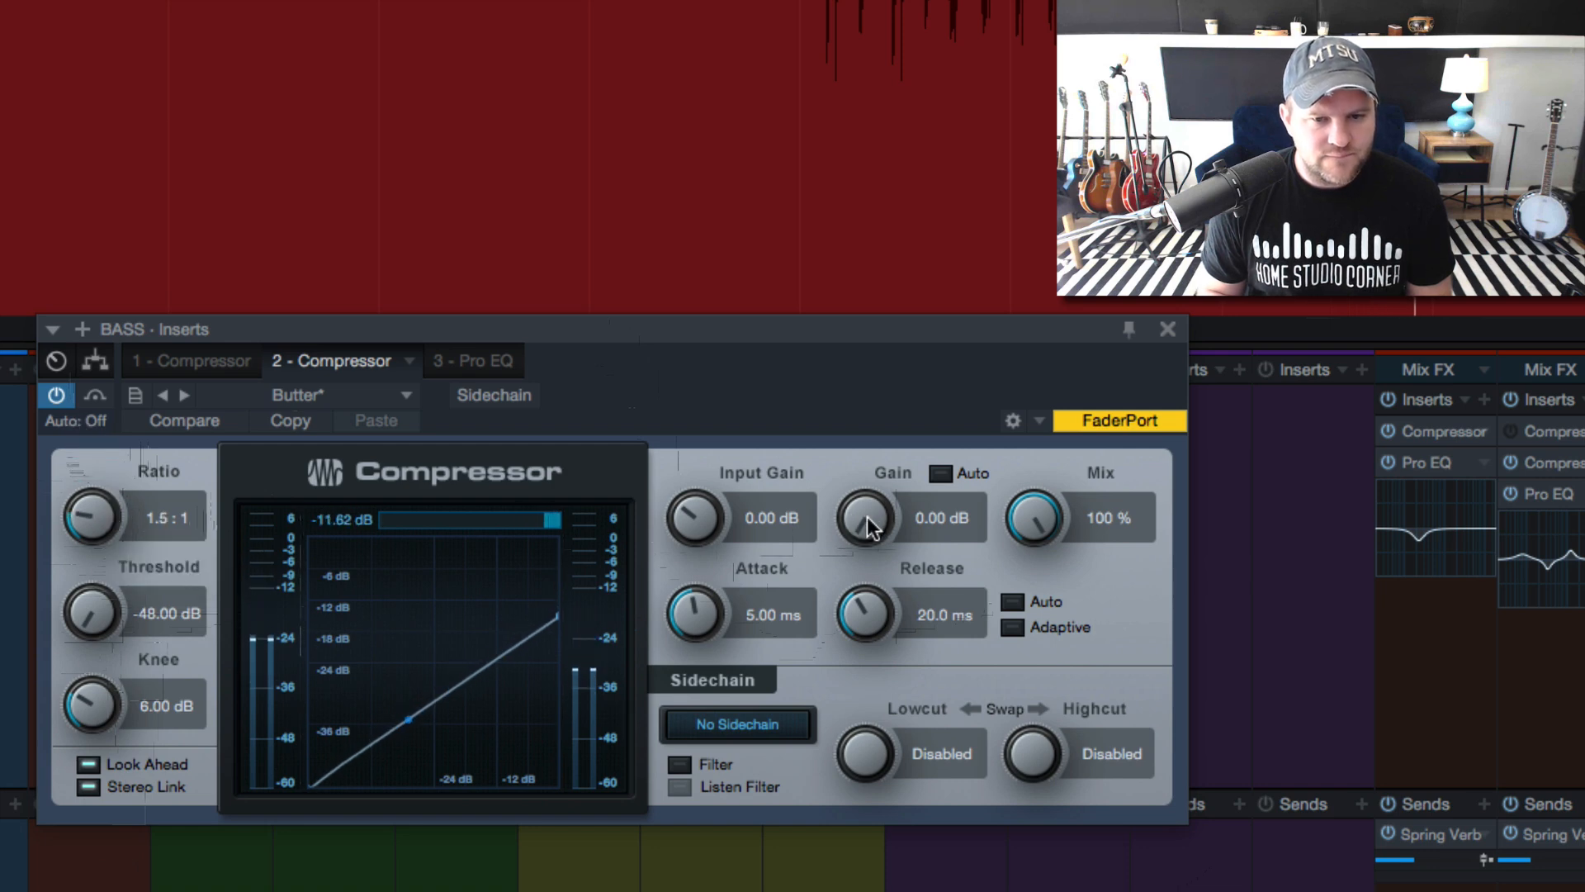
# Set the second bass compressor's gain to 7.44 dB and its release to 5.09 ms during playback
pyautogui.moveTo(857, 525); pyautogui.dragTo(857, 481)
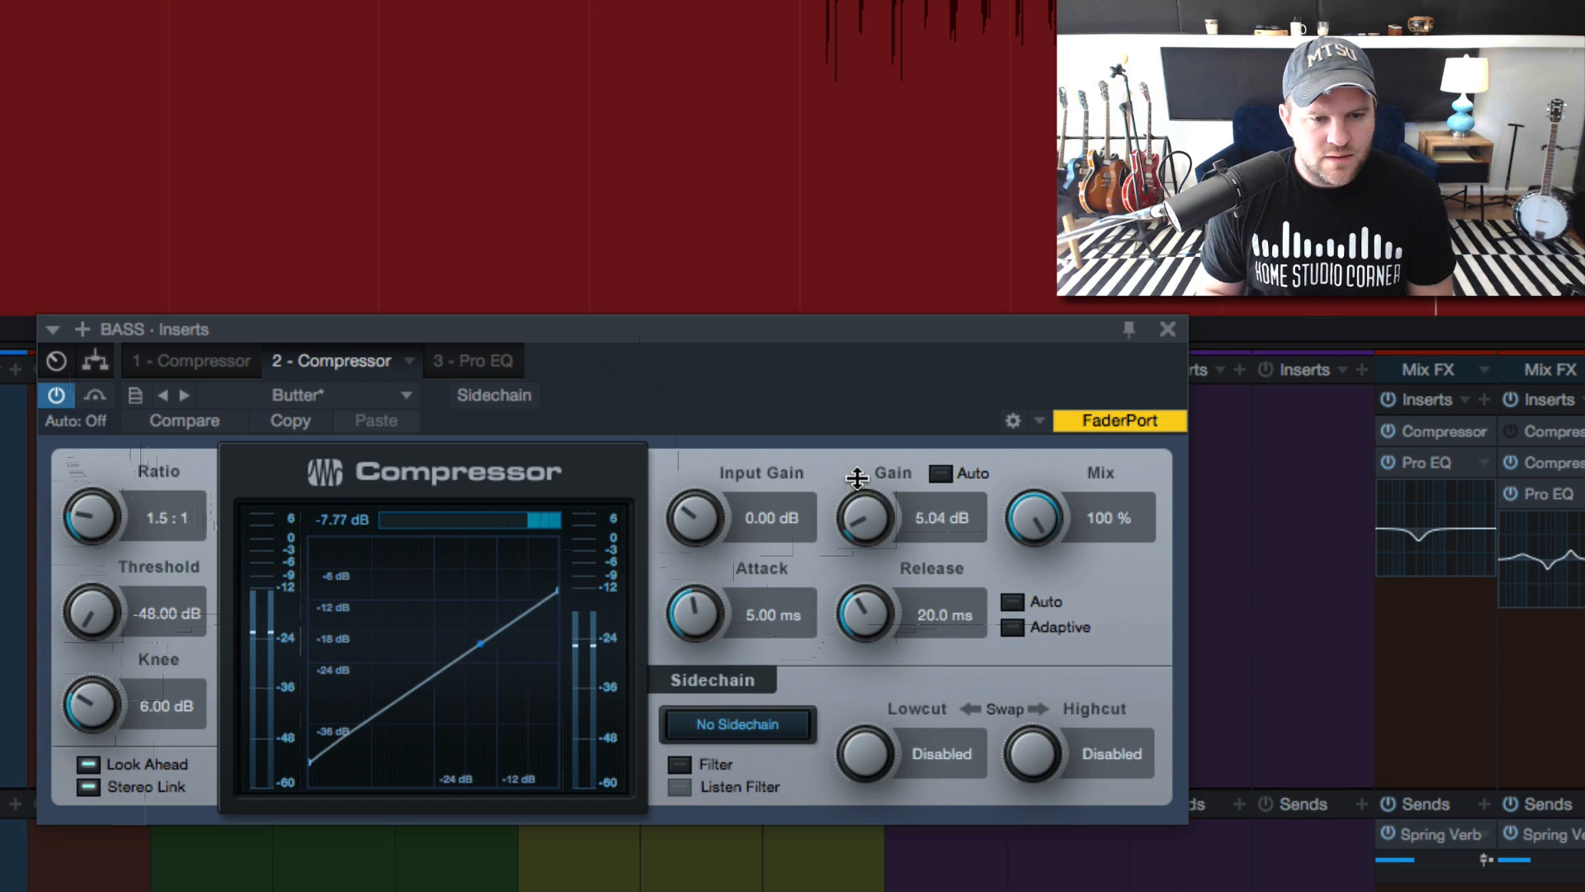
pyautogui.moveTo(873, 621); pyautogui.dragTo(865, 591)
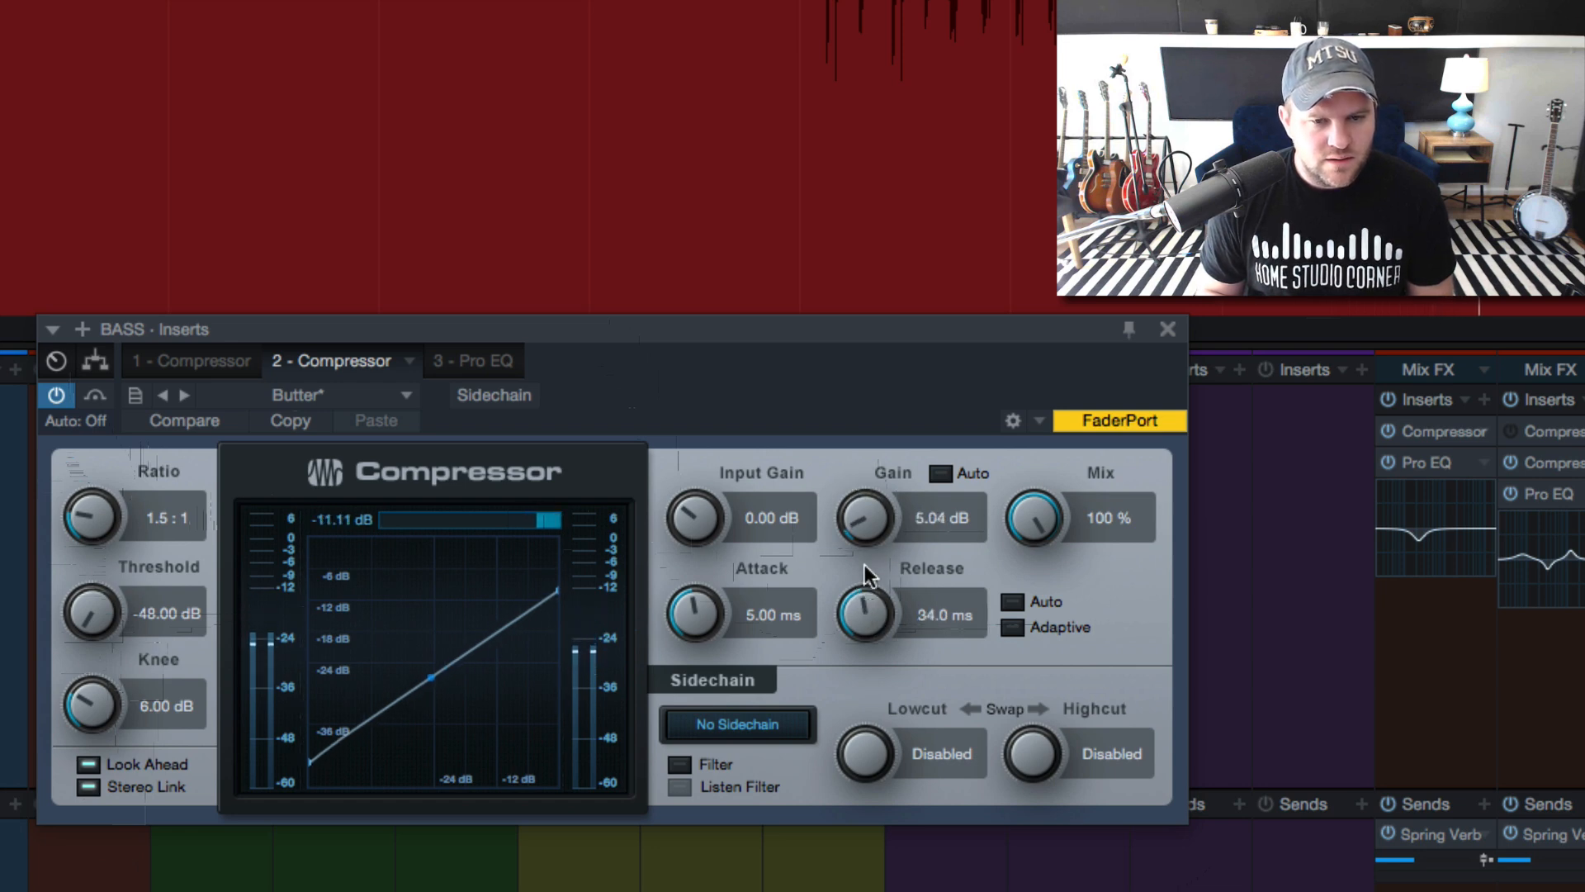
pyautogui.moveTo(863, 520); pyautogui.dragTo(861, 502)
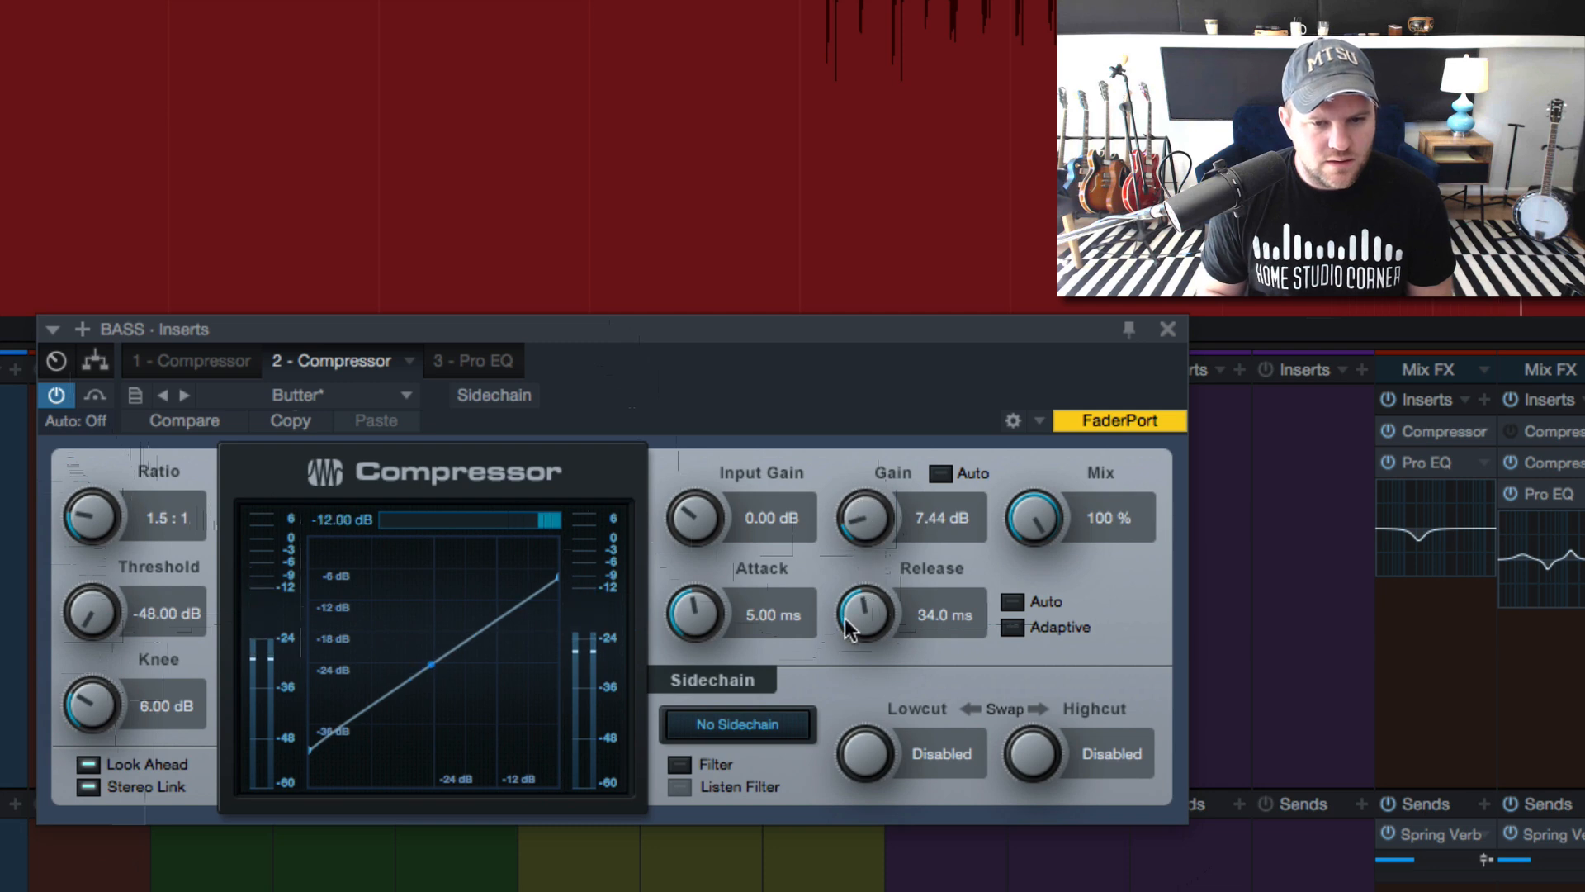
pyautogui.moveTo(864, 615); pyautogui.dragTo(862, 695)
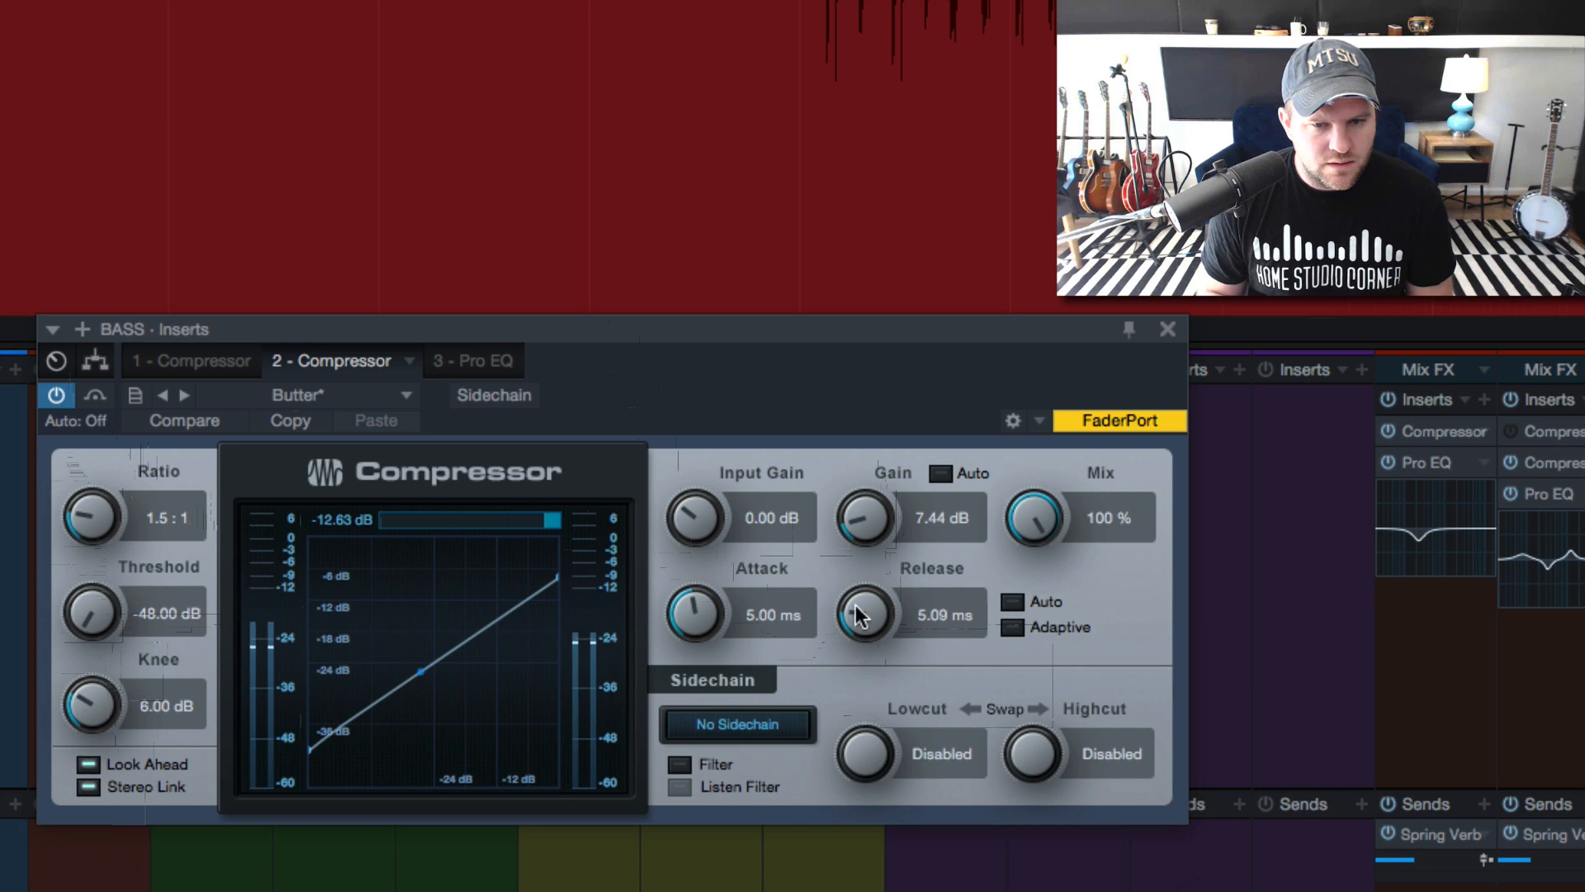
# Try slower releases on the second bass compressor during playback, set its release to 5 ms, and lower its gain to 6.72 dB
pyautogui.moveTo(859, 608); pyautogui.dragTo(831, 543)
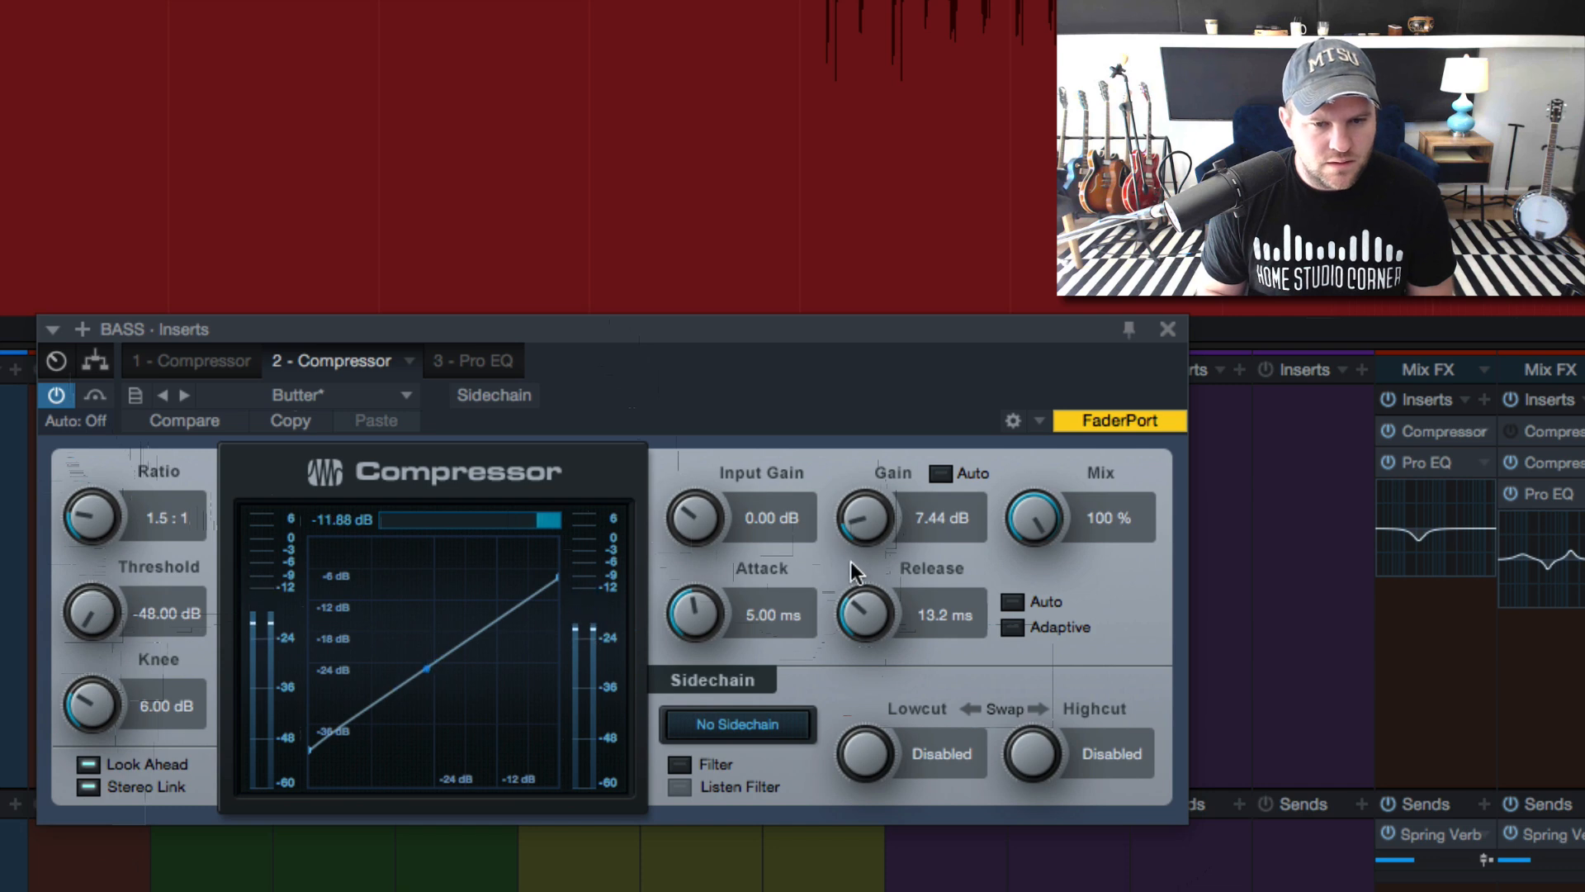
pyautogui.moveTo(863, 611); pyautogui.dragTo(879, 646)
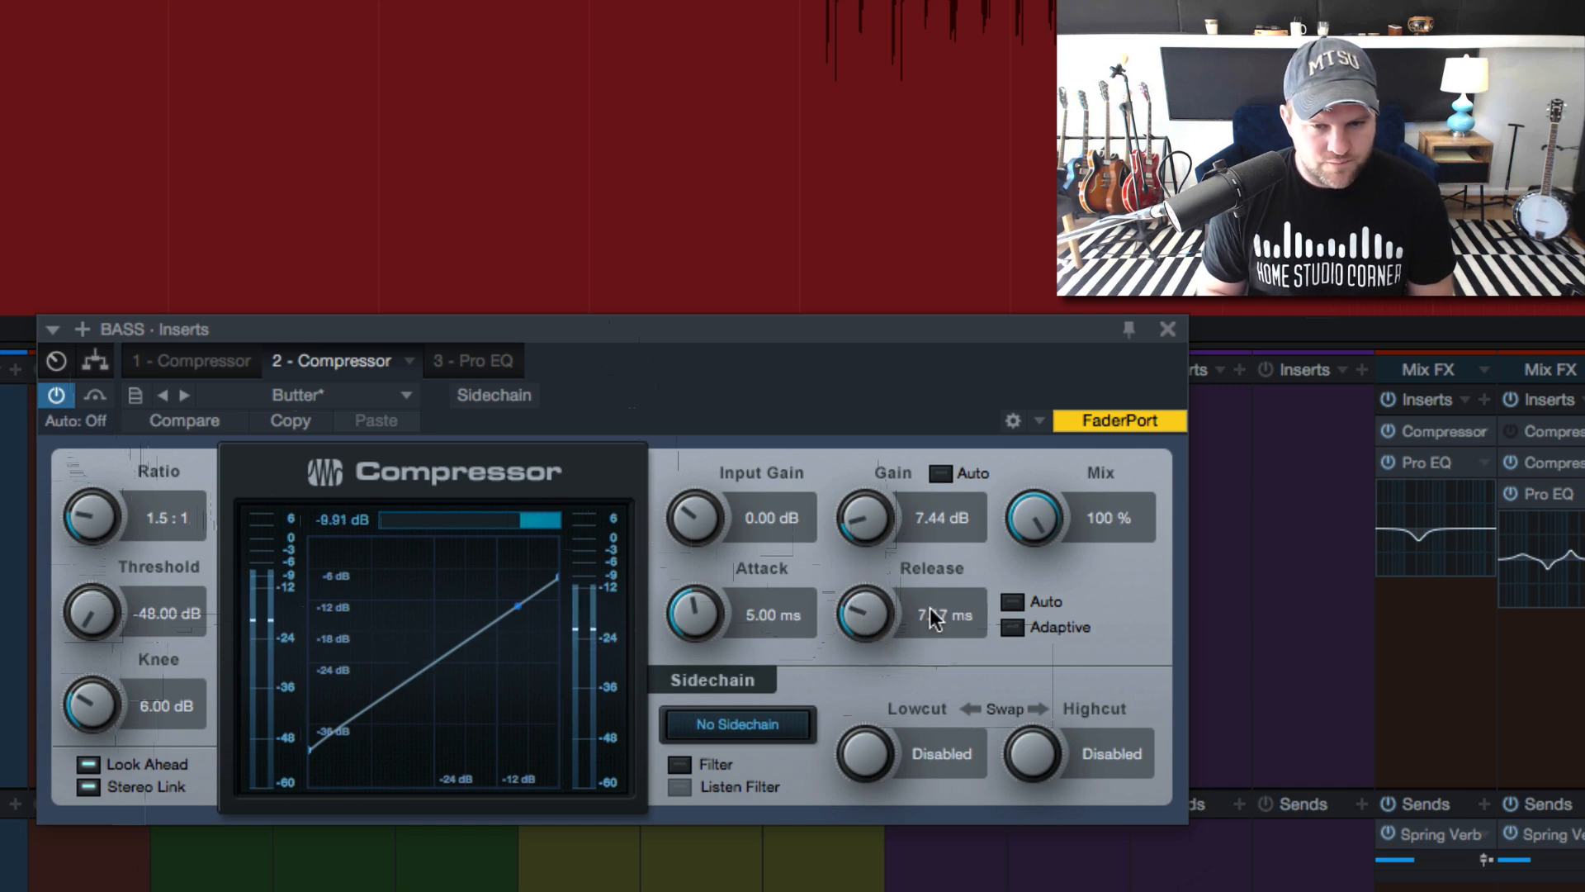
pyautogui.click(930, 611)
pyautogui.write('5')
pyautogui.press('Return')
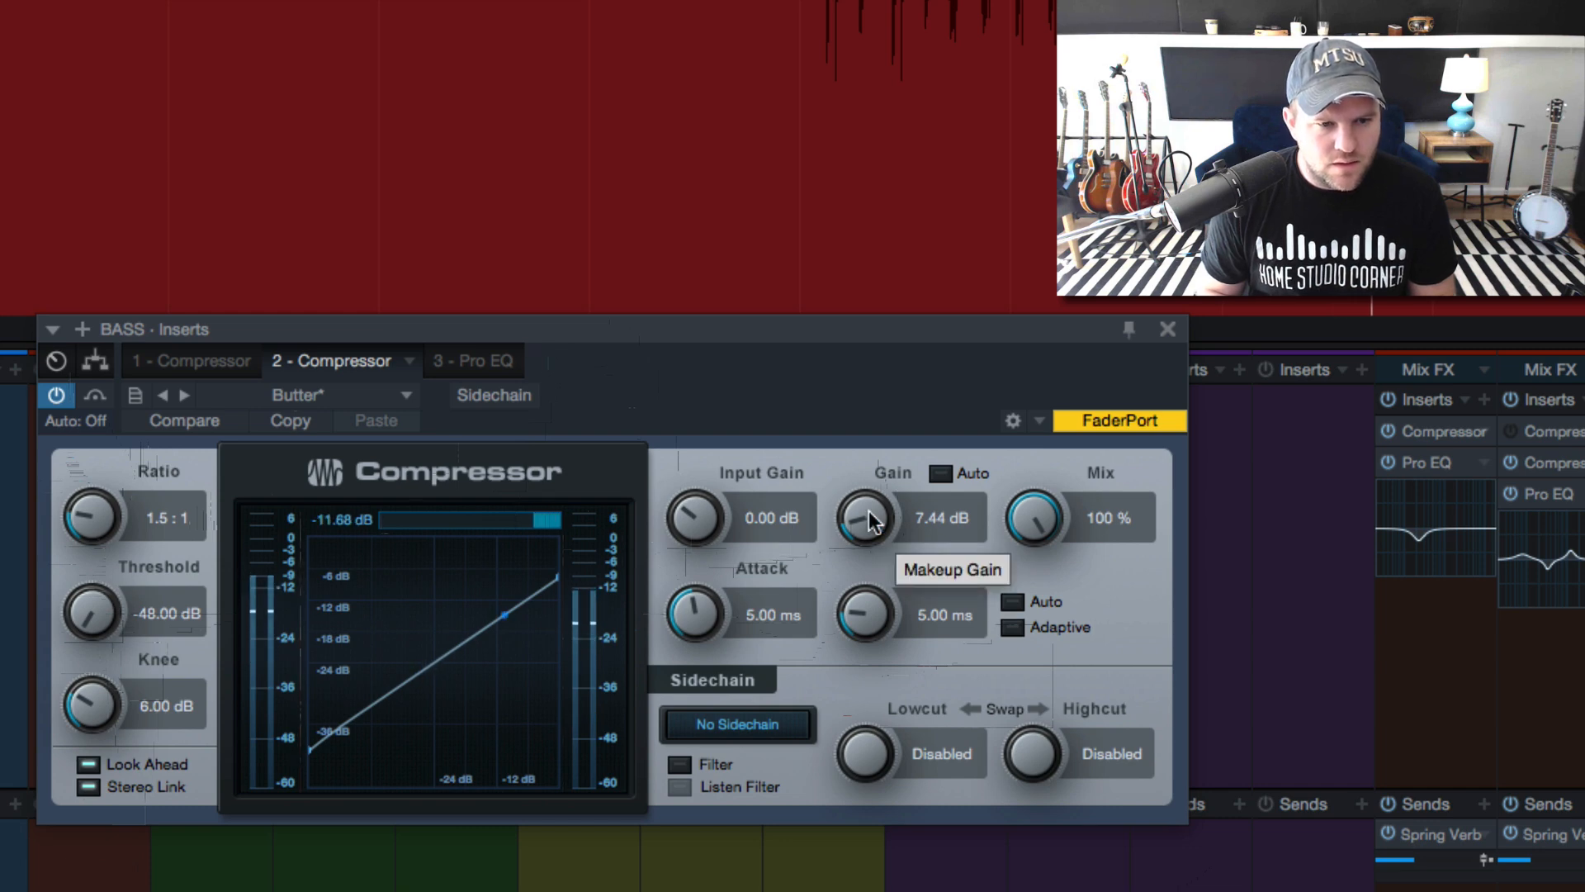
pyautogui.moveTo(869, 511)
pyautogui.mouseDown()
pyautogui.moveTo(868, 494)
pyautogui.moveTo(871, 520)
pyautogui.mouseUp()
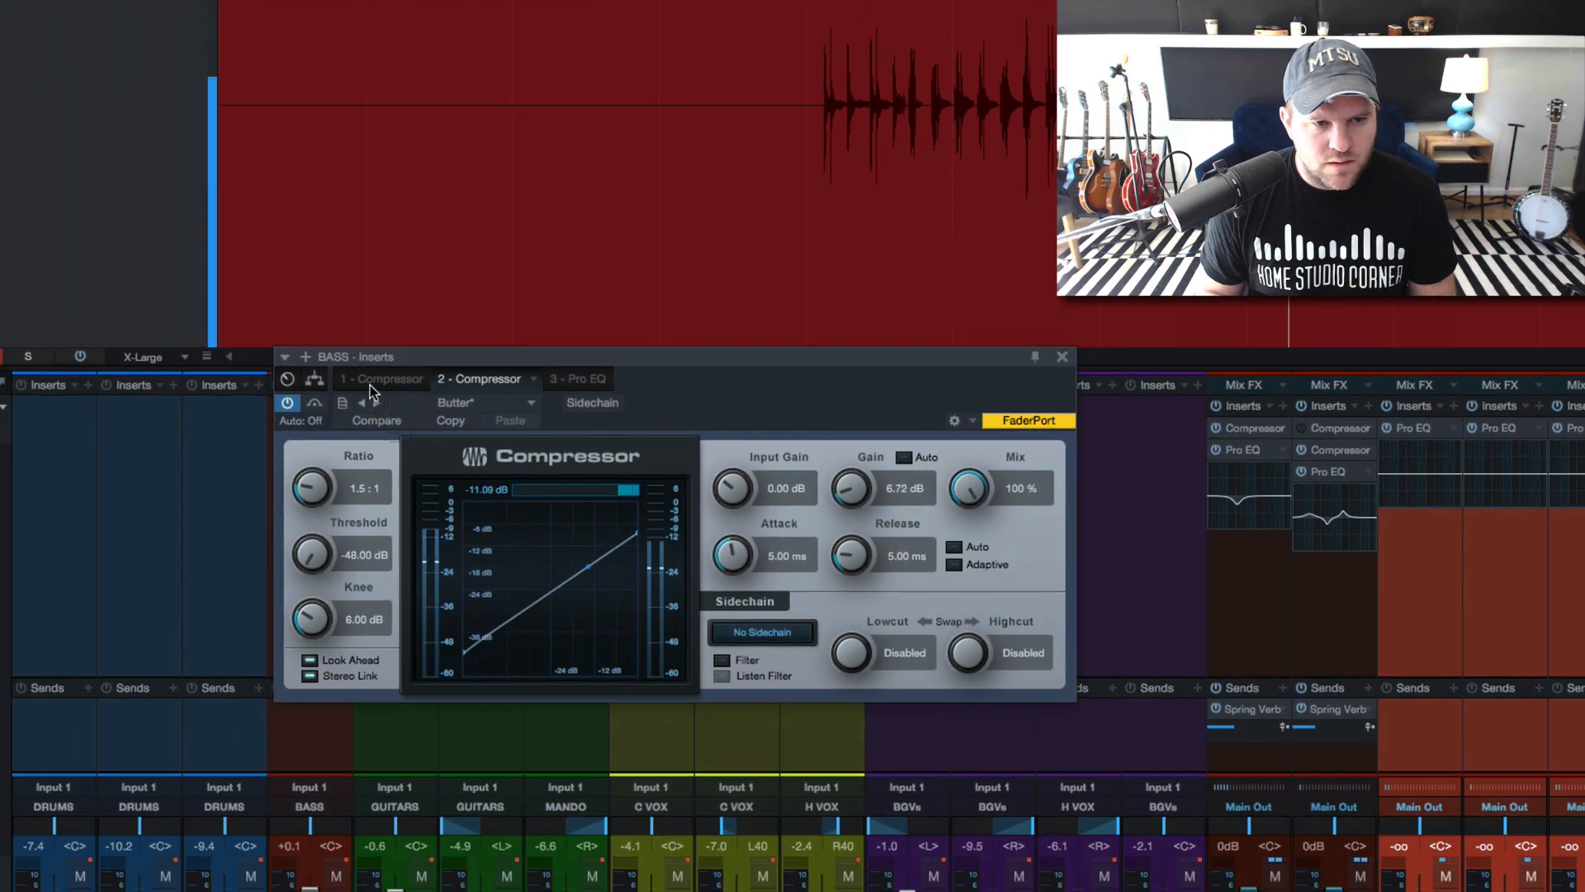
# Switch the first bass compressor on and off during playback to compare, and return to the second compressor
pyautogui.click(219, 366)
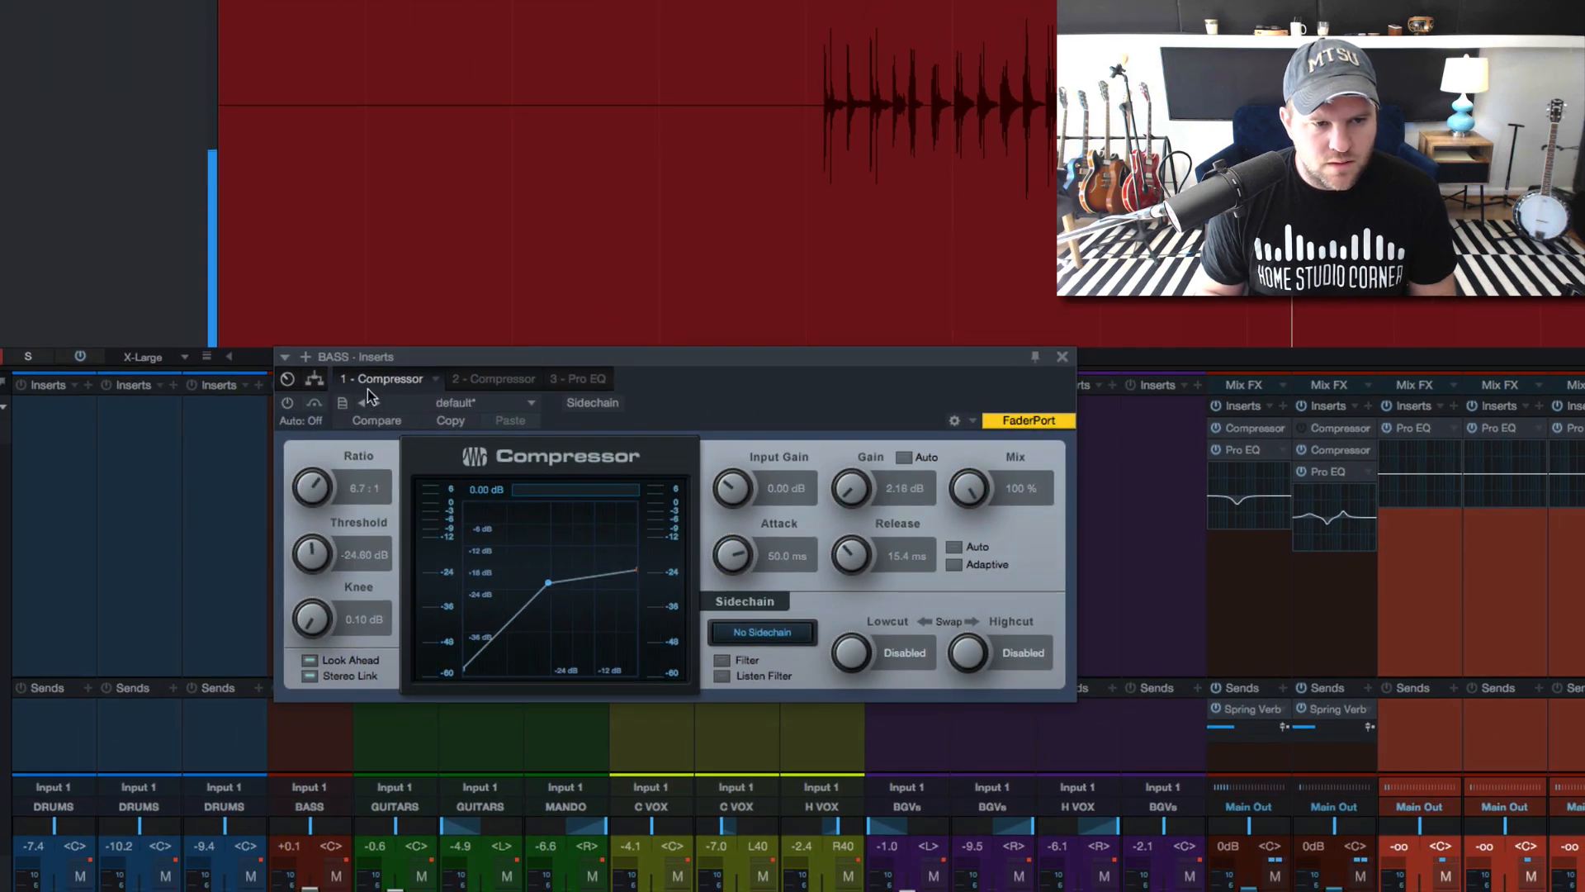
pyautogui.click(288, 404)
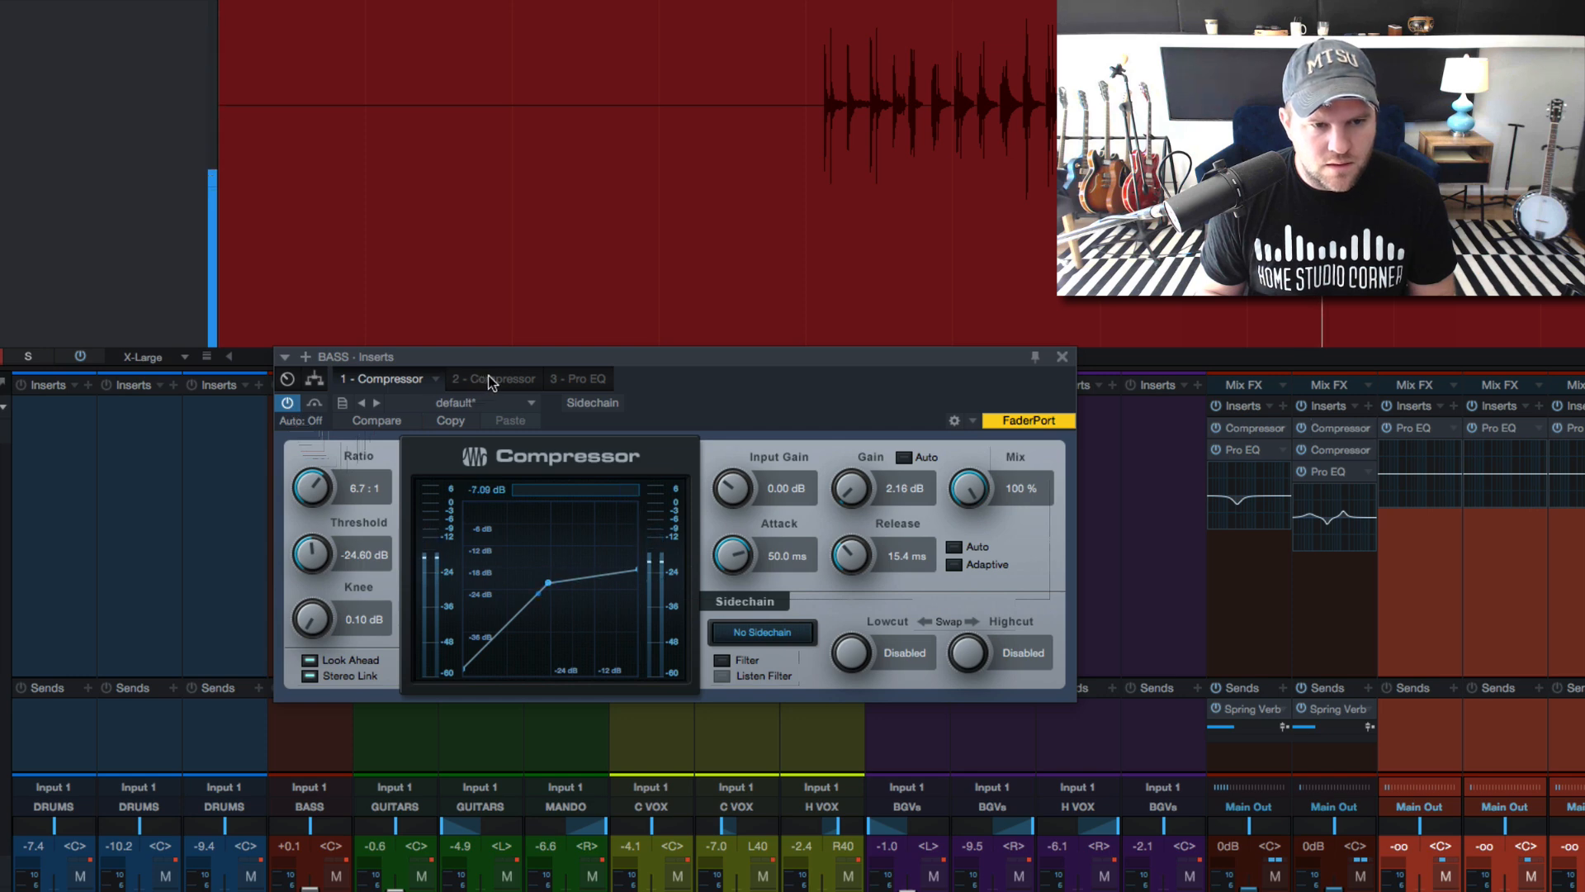
pyautogui.click(287, 403)
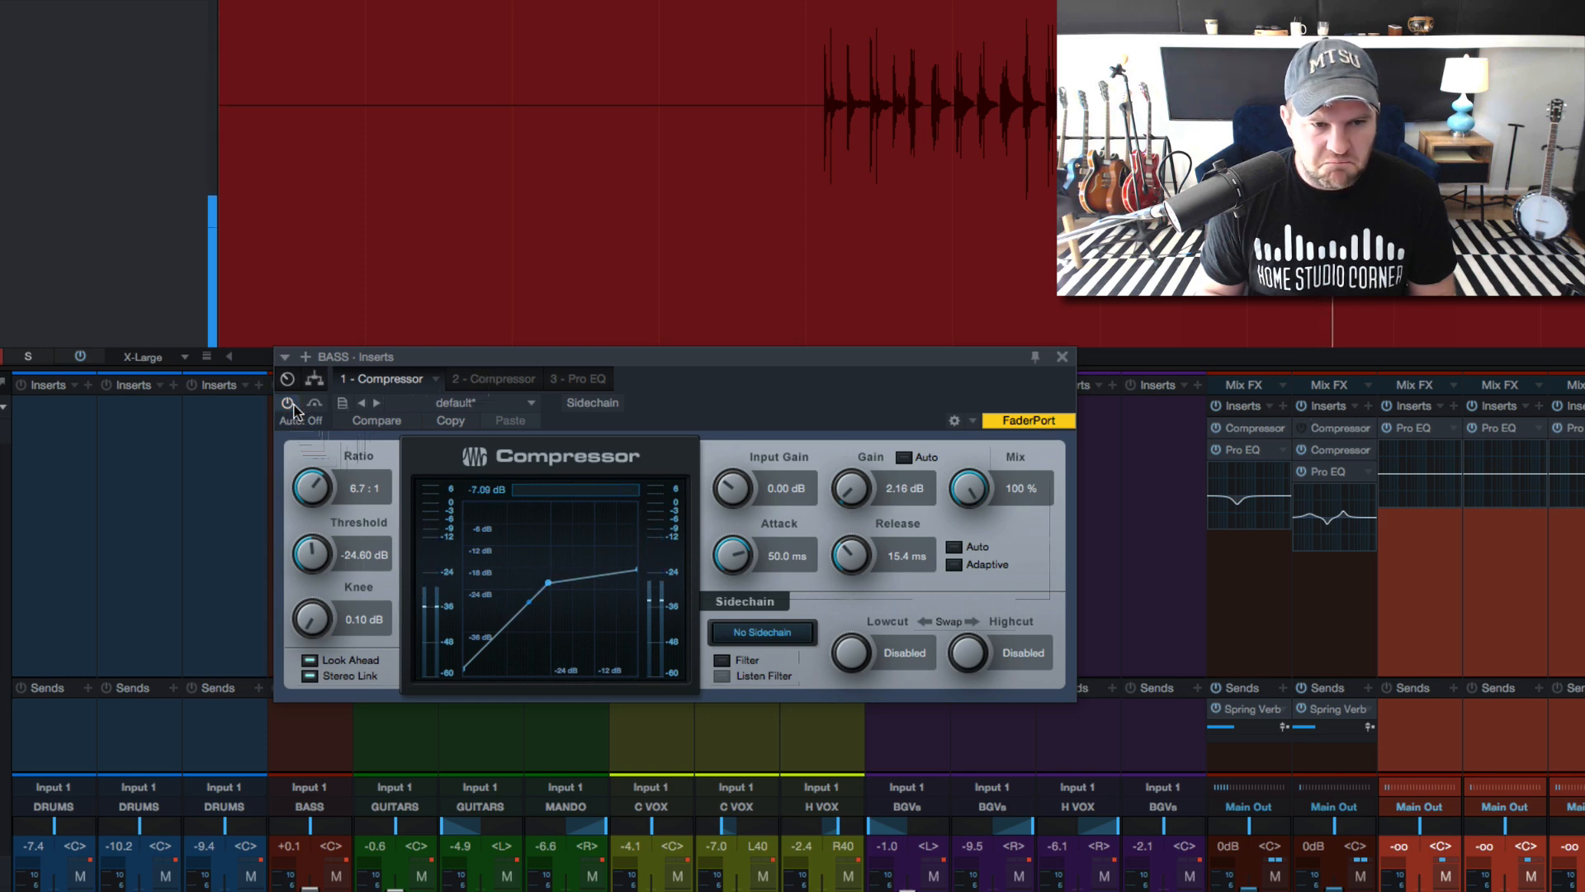
pyautogui.click(506, 377)
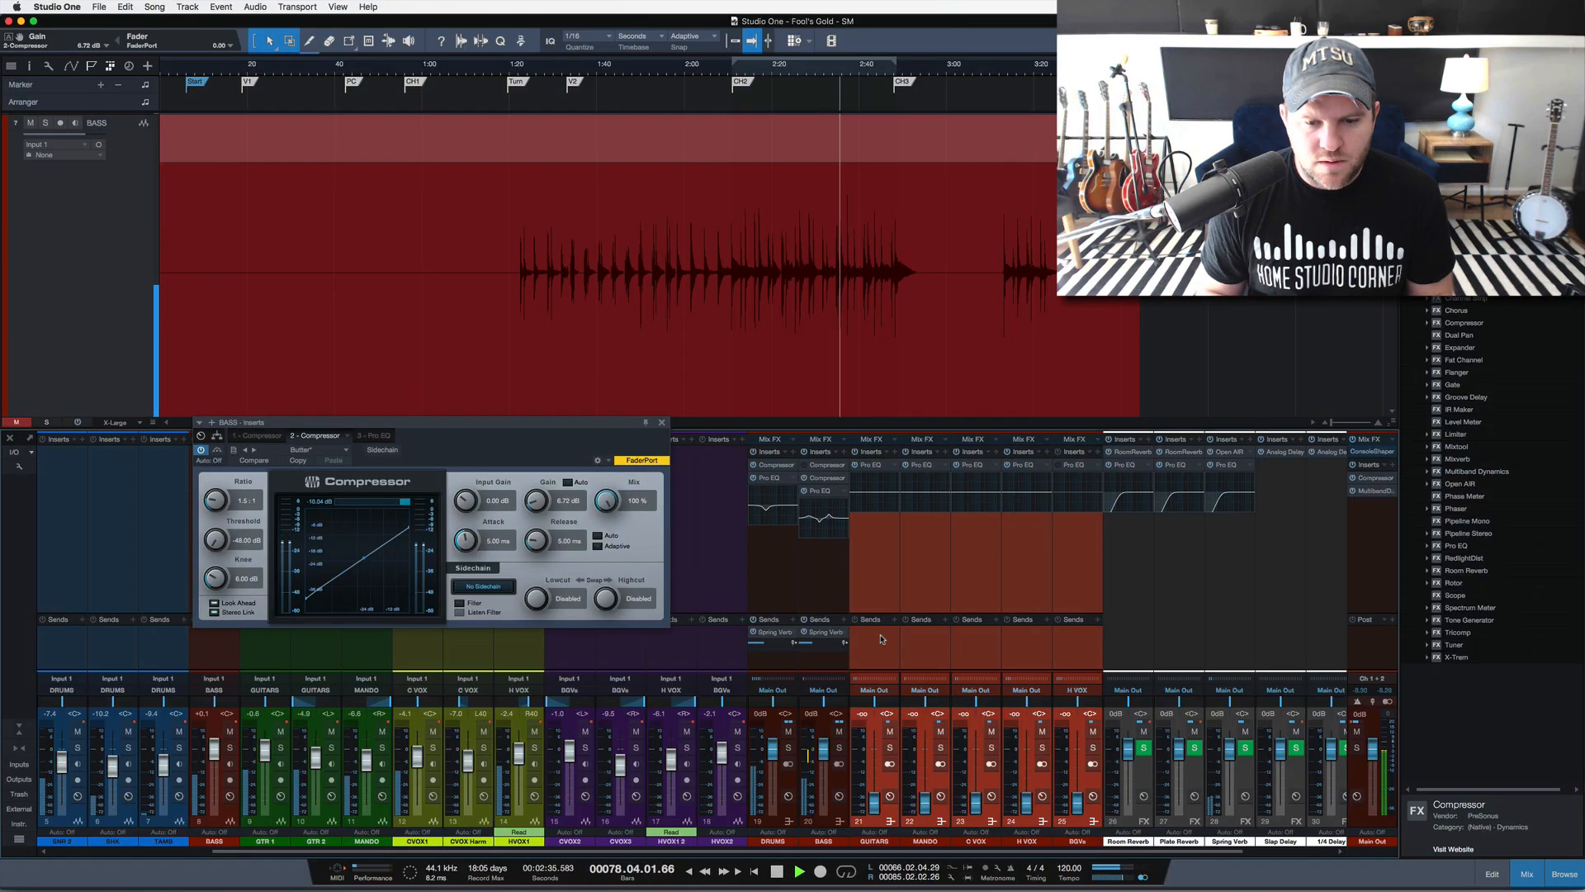
# Raise the GUITARS through BGVs bus faders to -0.4 dB, and pull the C VOX, H VOX and BGVs buses fully down
pyautogui.click(1419, 640)
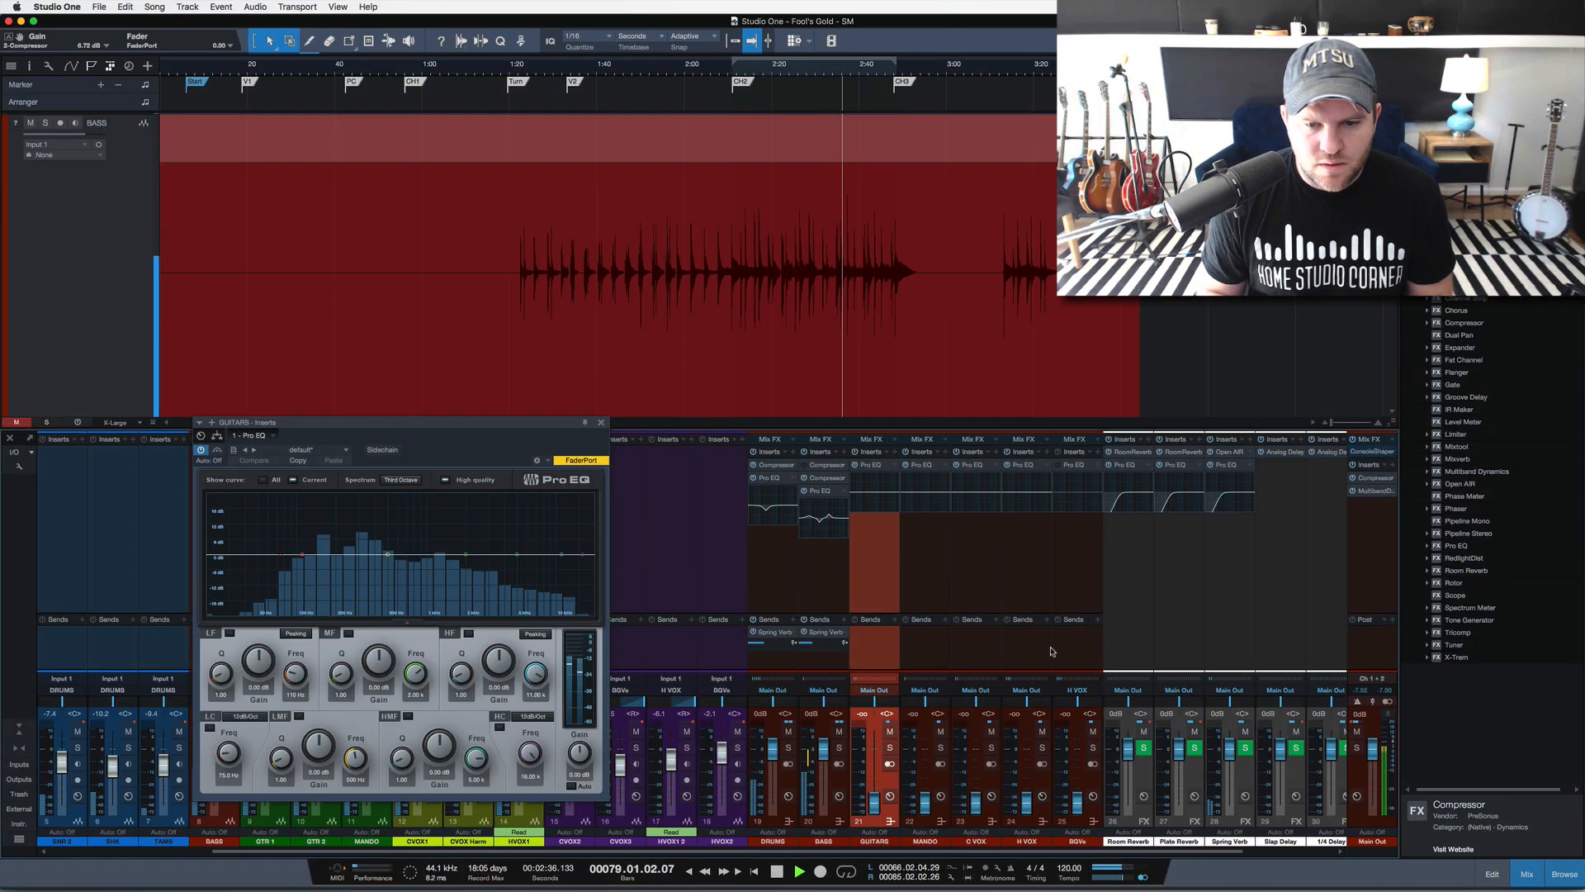
pyautogui.keyDown('shift'); pyautogui.click(1075, 653); pyautogui.keyUp('shift')
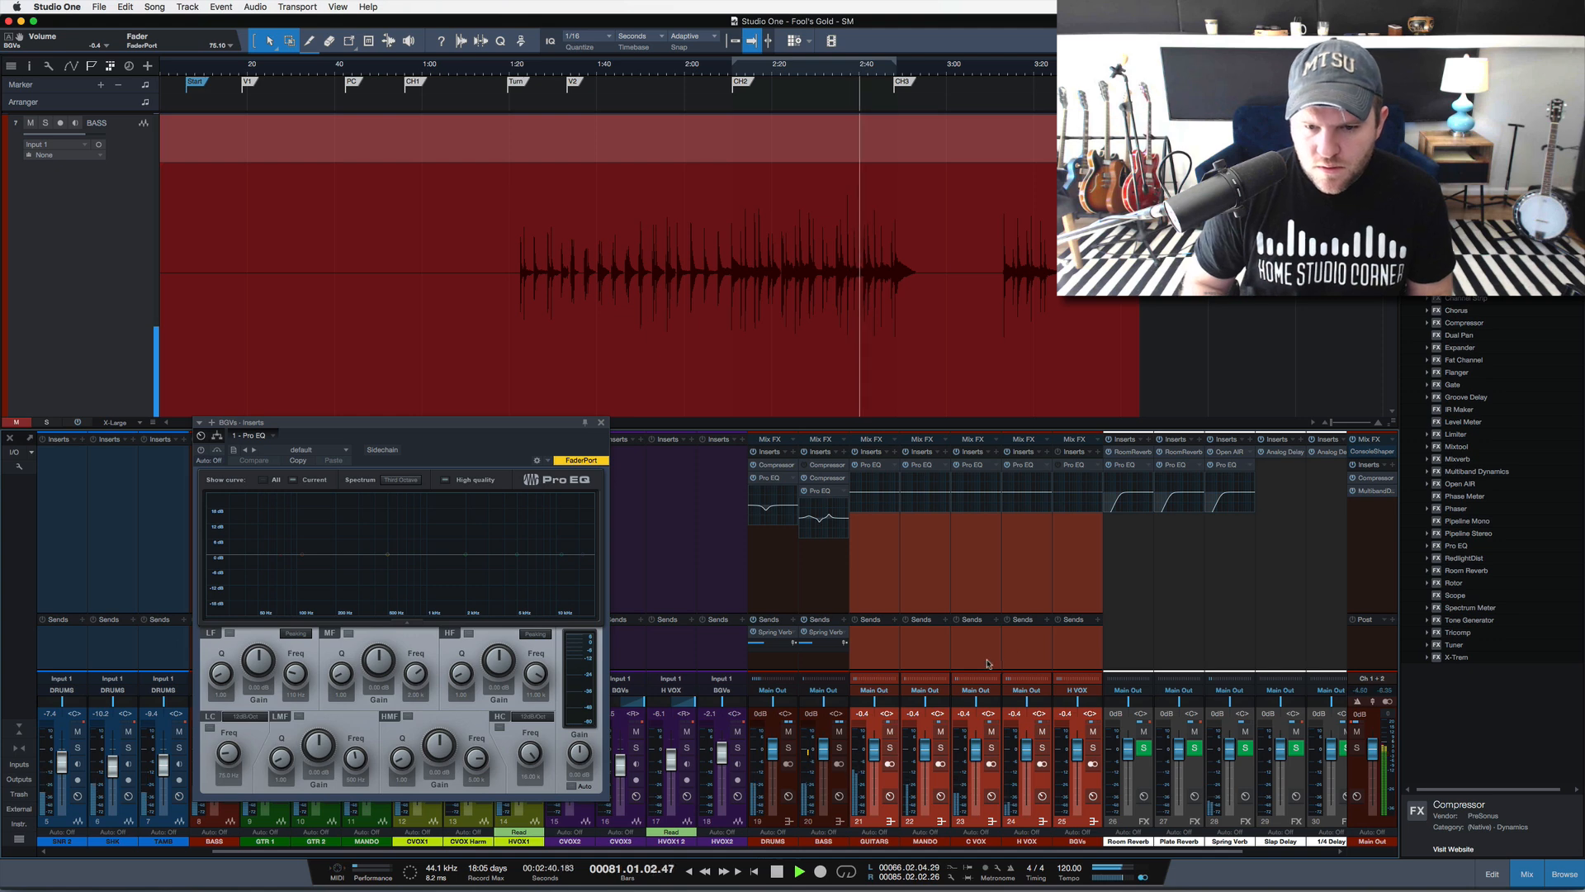
pyautogui.click(988, 663)
pyautogui.keyDown('shift'); pyautogui.click(1070, 663); pyautogui.keyUp('shift')
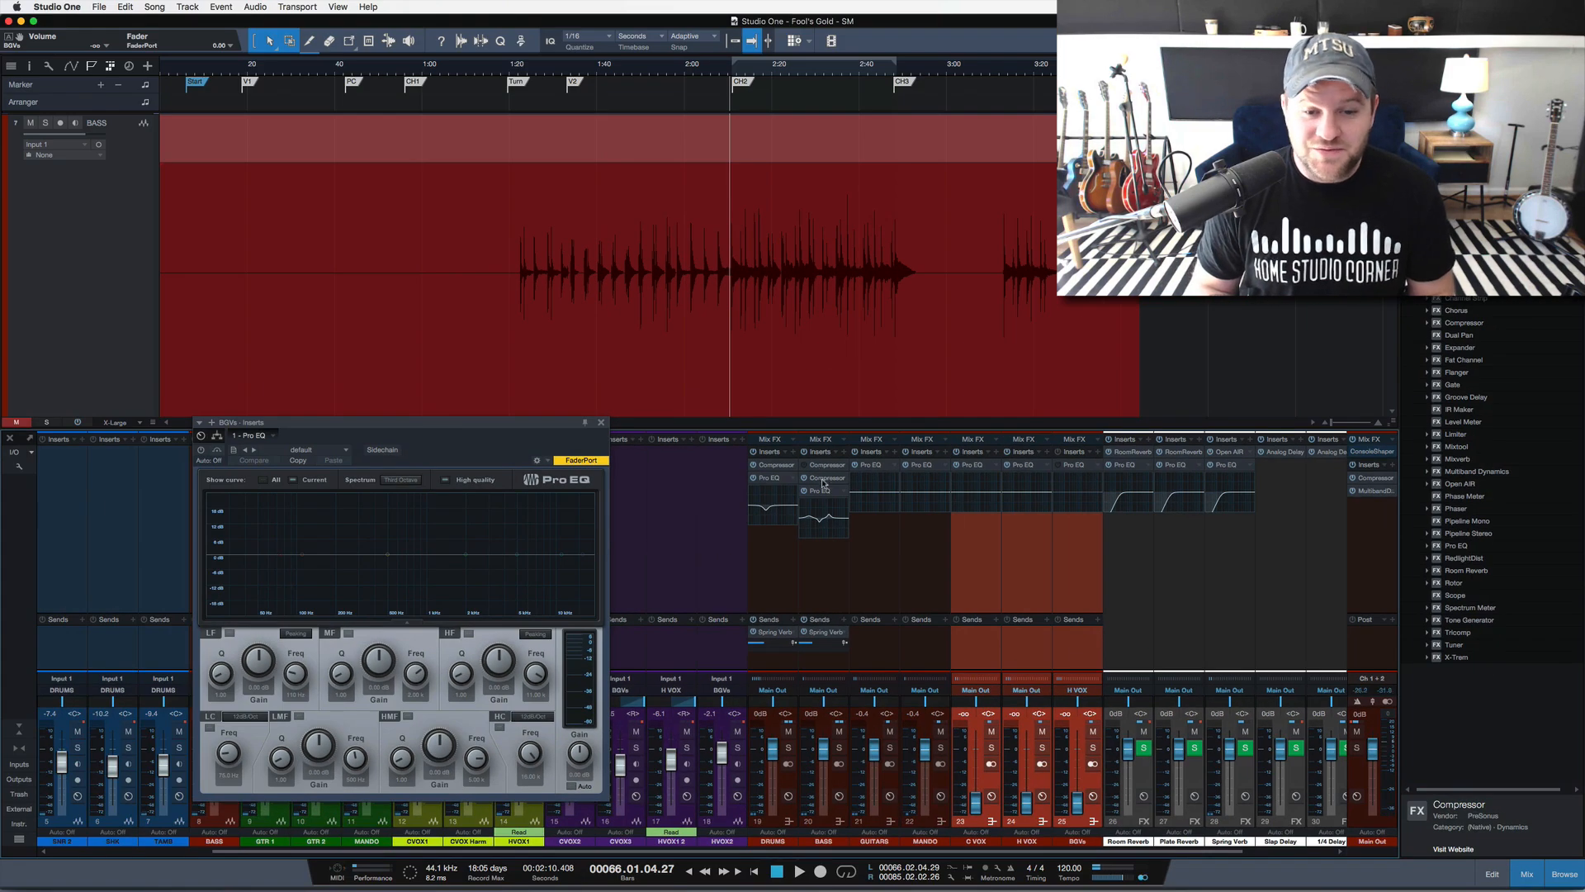
# Remove the second Compressor from the BASS bus and switch the first Compressor back on
pyautogui.click(822, 483)
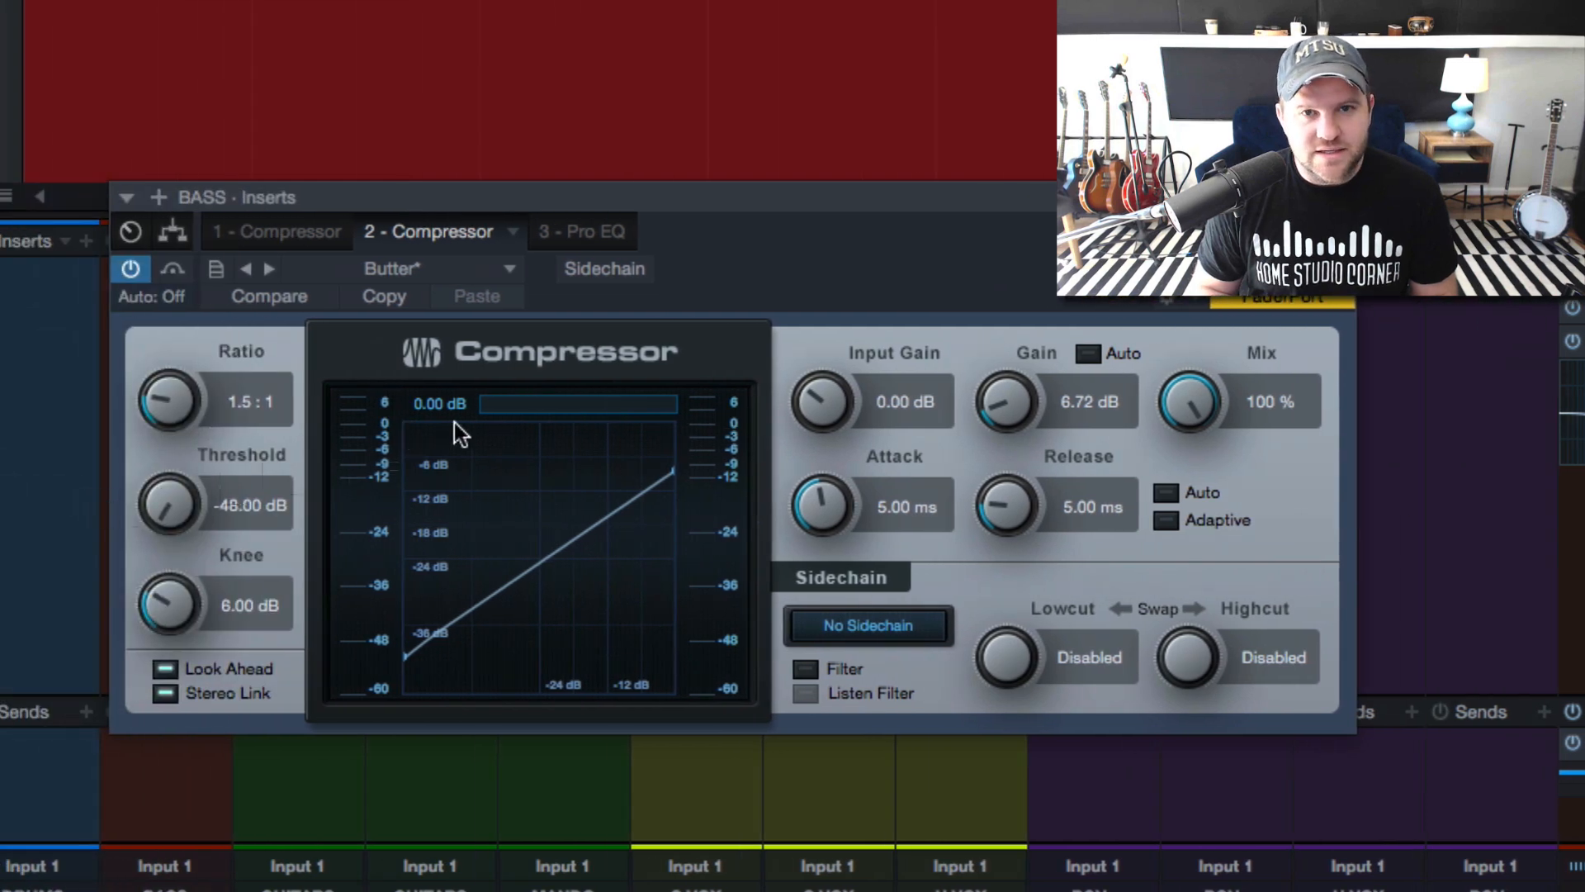
pyautogui.click(516, 237)
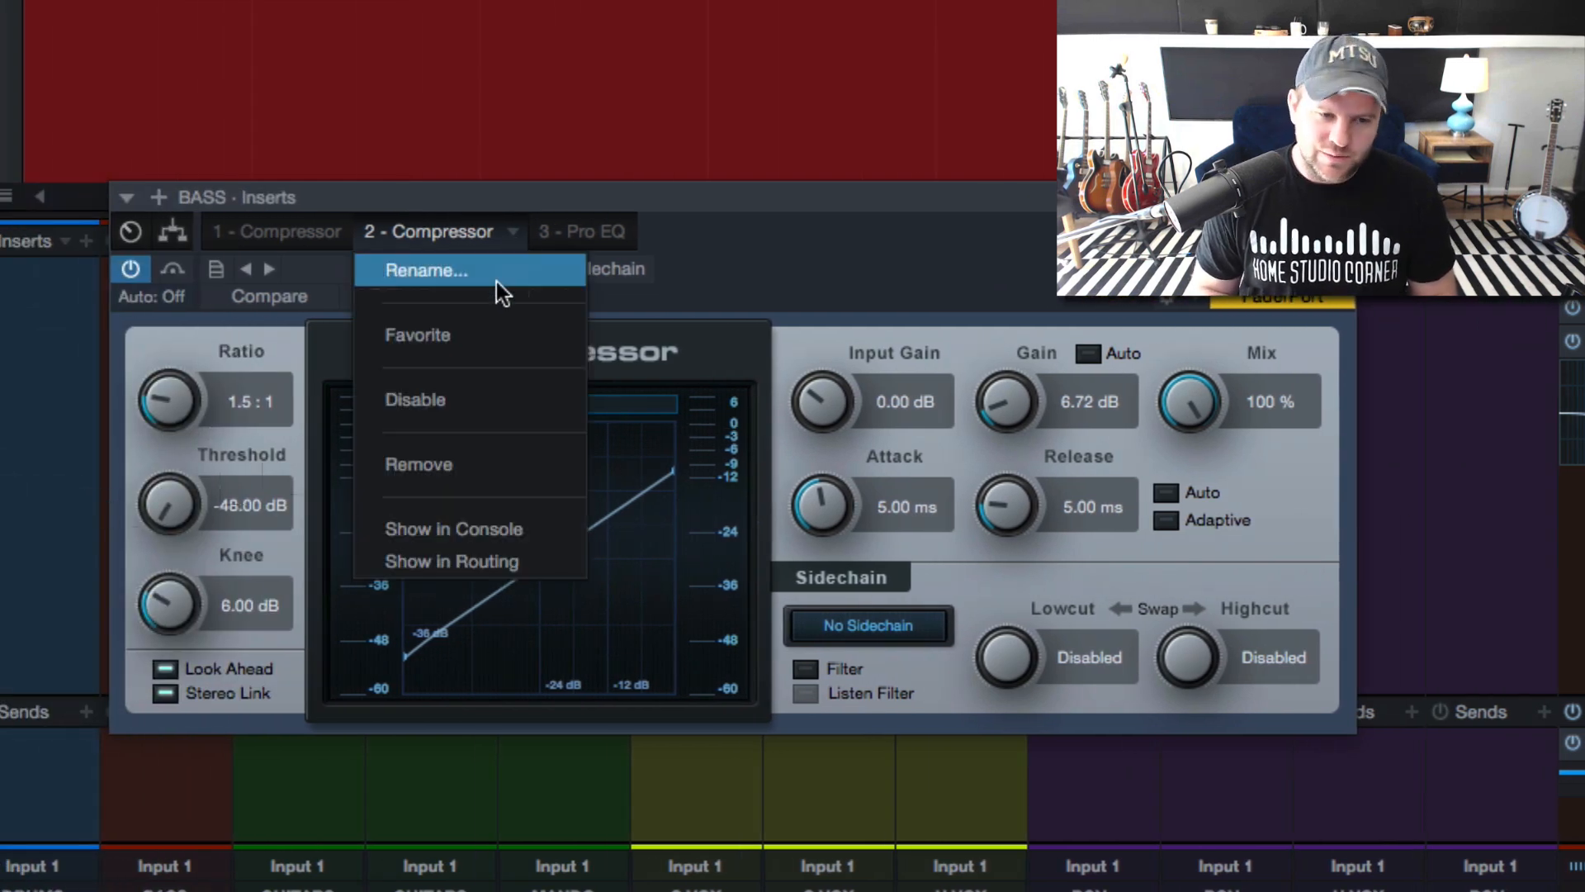
pyautogui.click(453, 465)
pyautogui.click(304, 234)
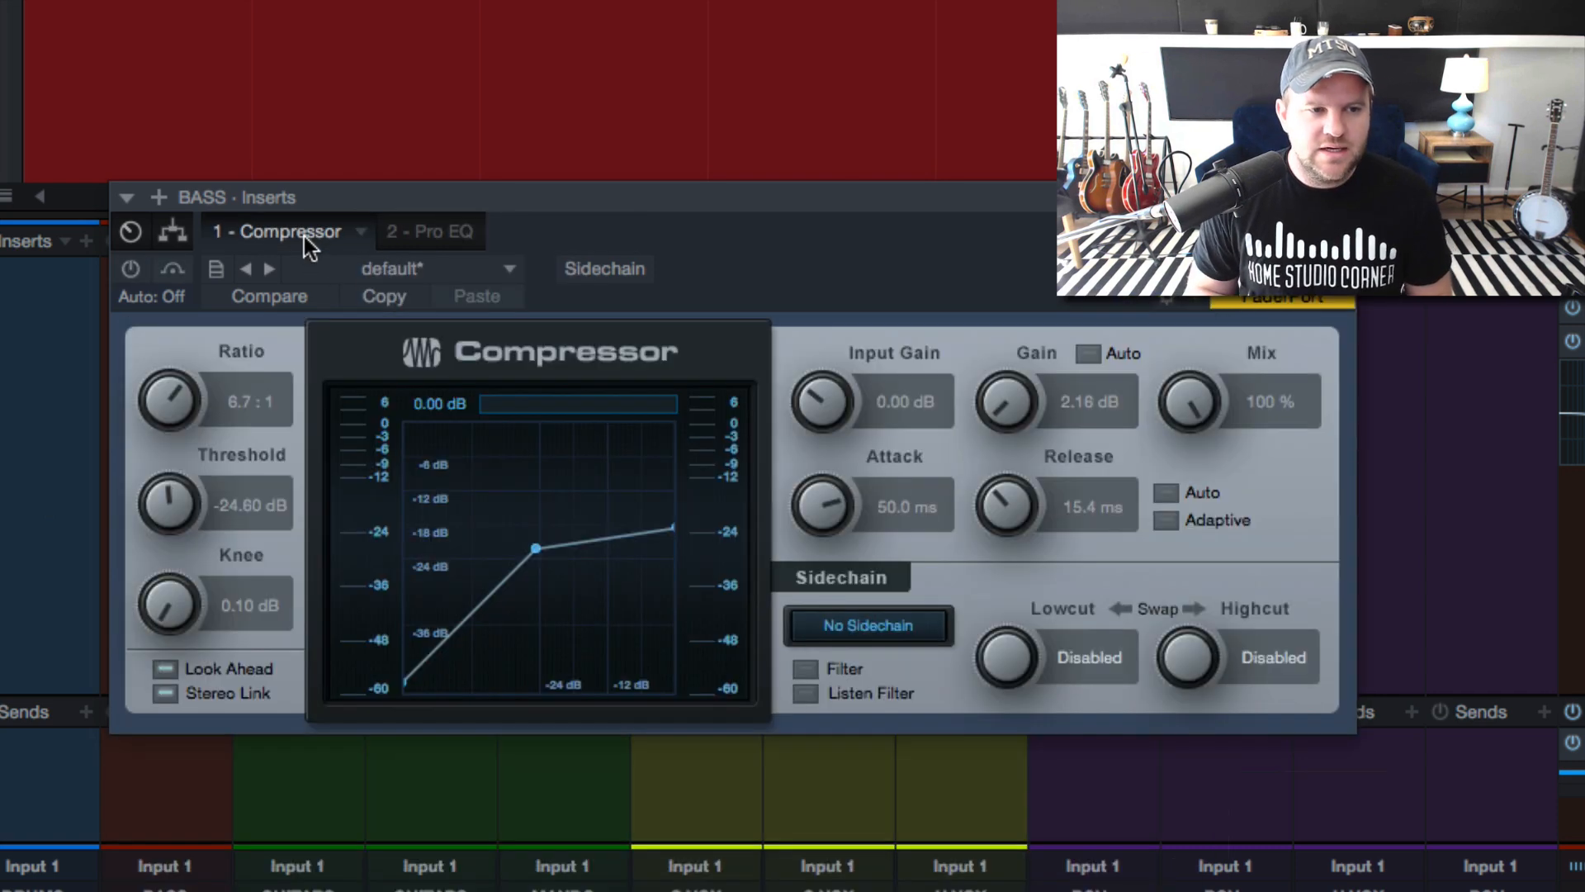
pyautogui.click(132, 269)
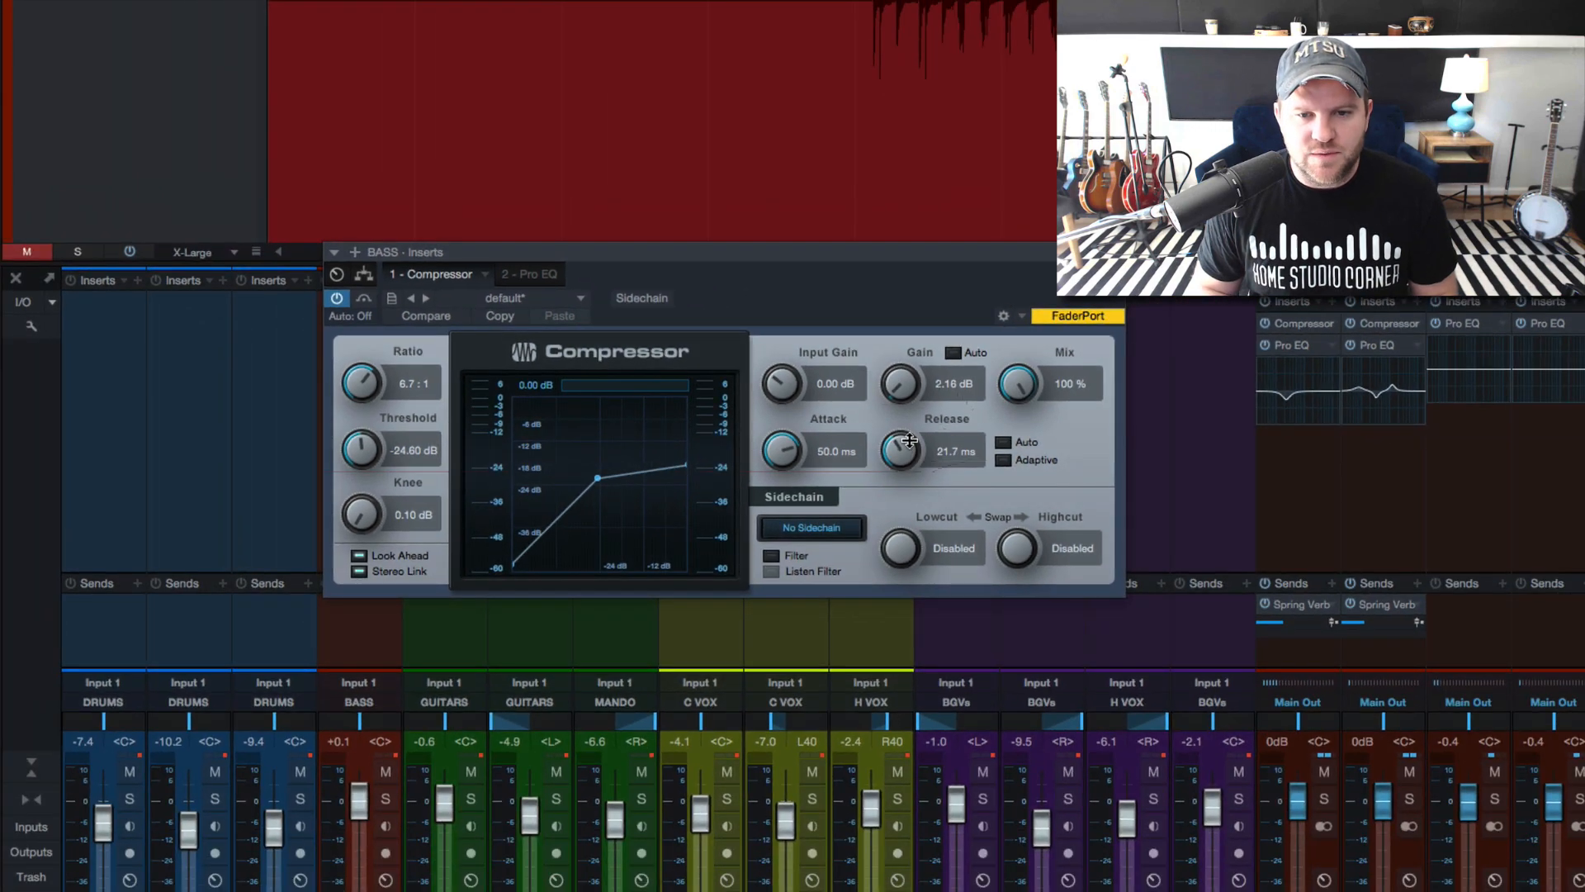
# During playback, set the bass compressor's release to 19.3 ms, ratio to 11.4:1 and gain to 3.60 dB
pyautogui.press('space')
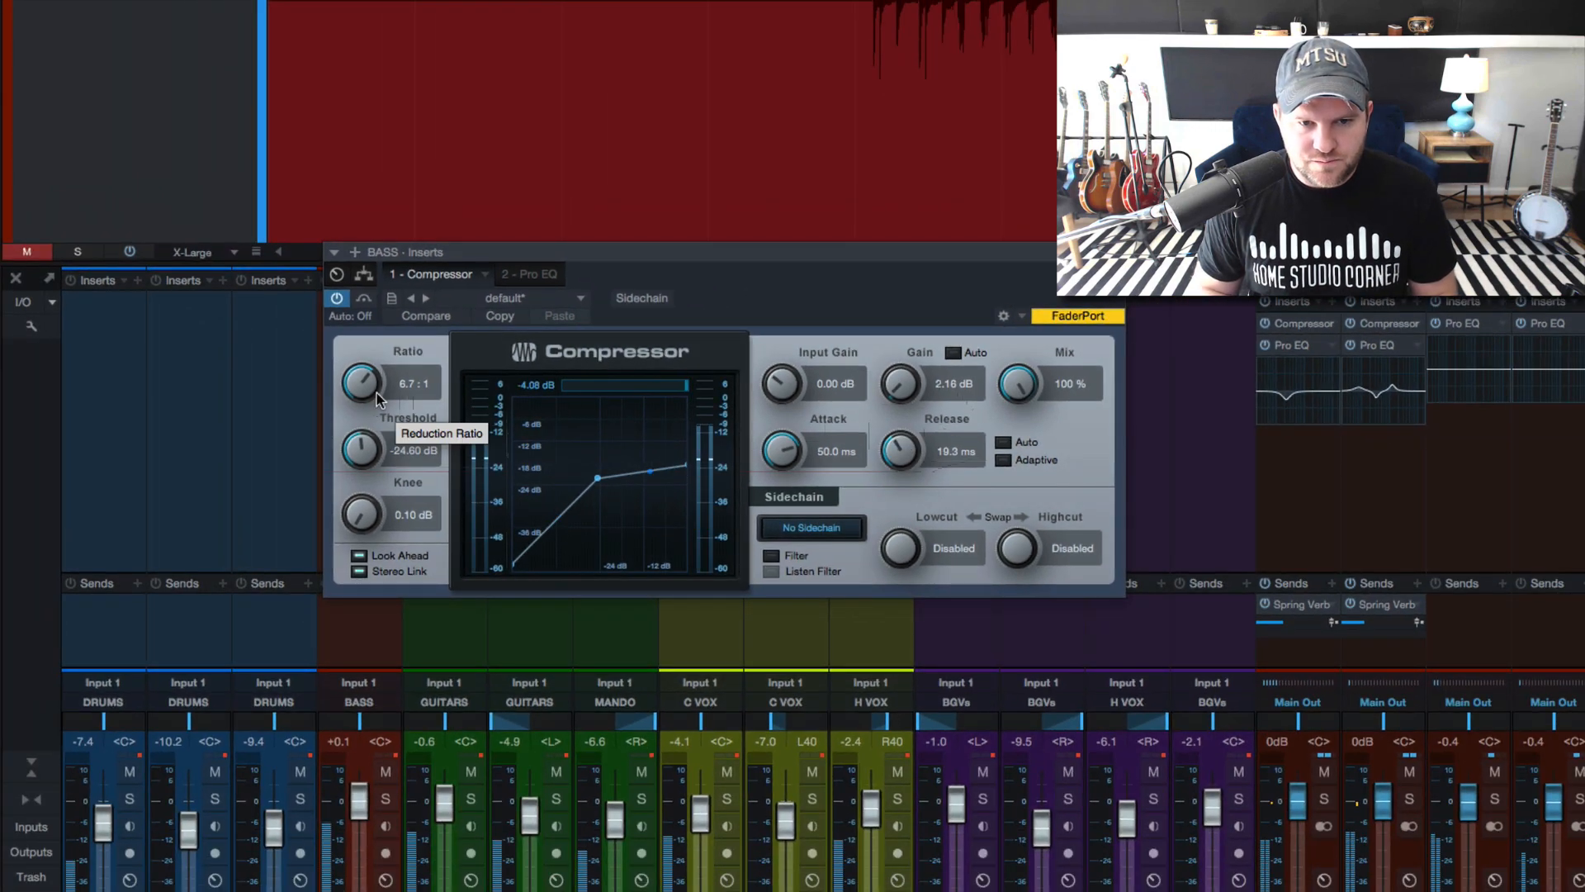
pyautogui.moveTo(358, 391); pyautogui.dragTo(360, 380)
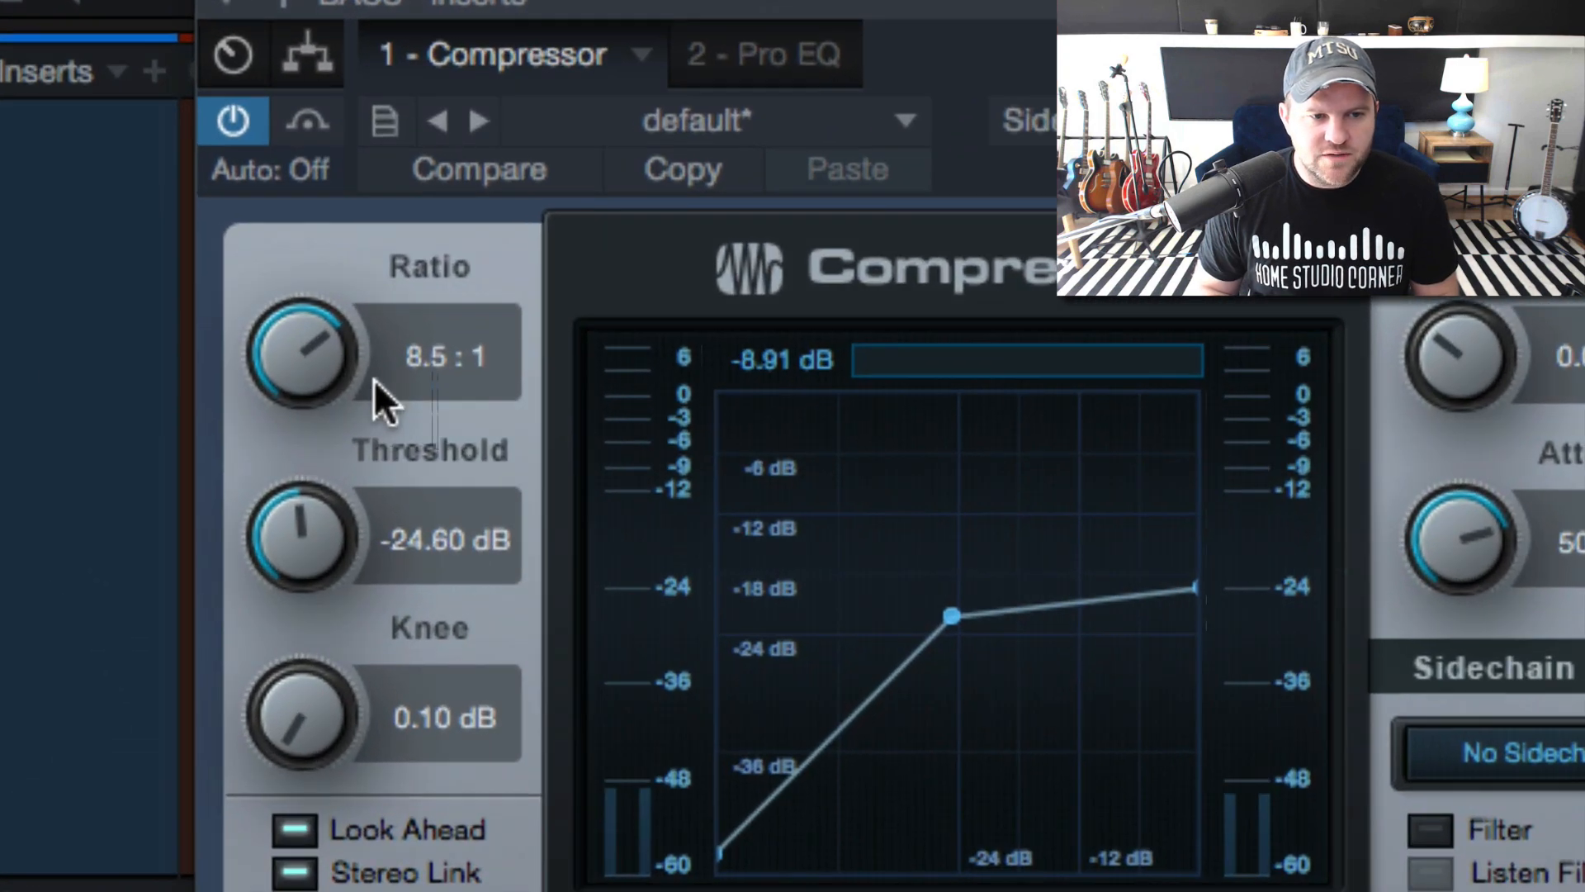
pyautogui.moveTo(353, 364); pyautogui.dragTo(345, 342)
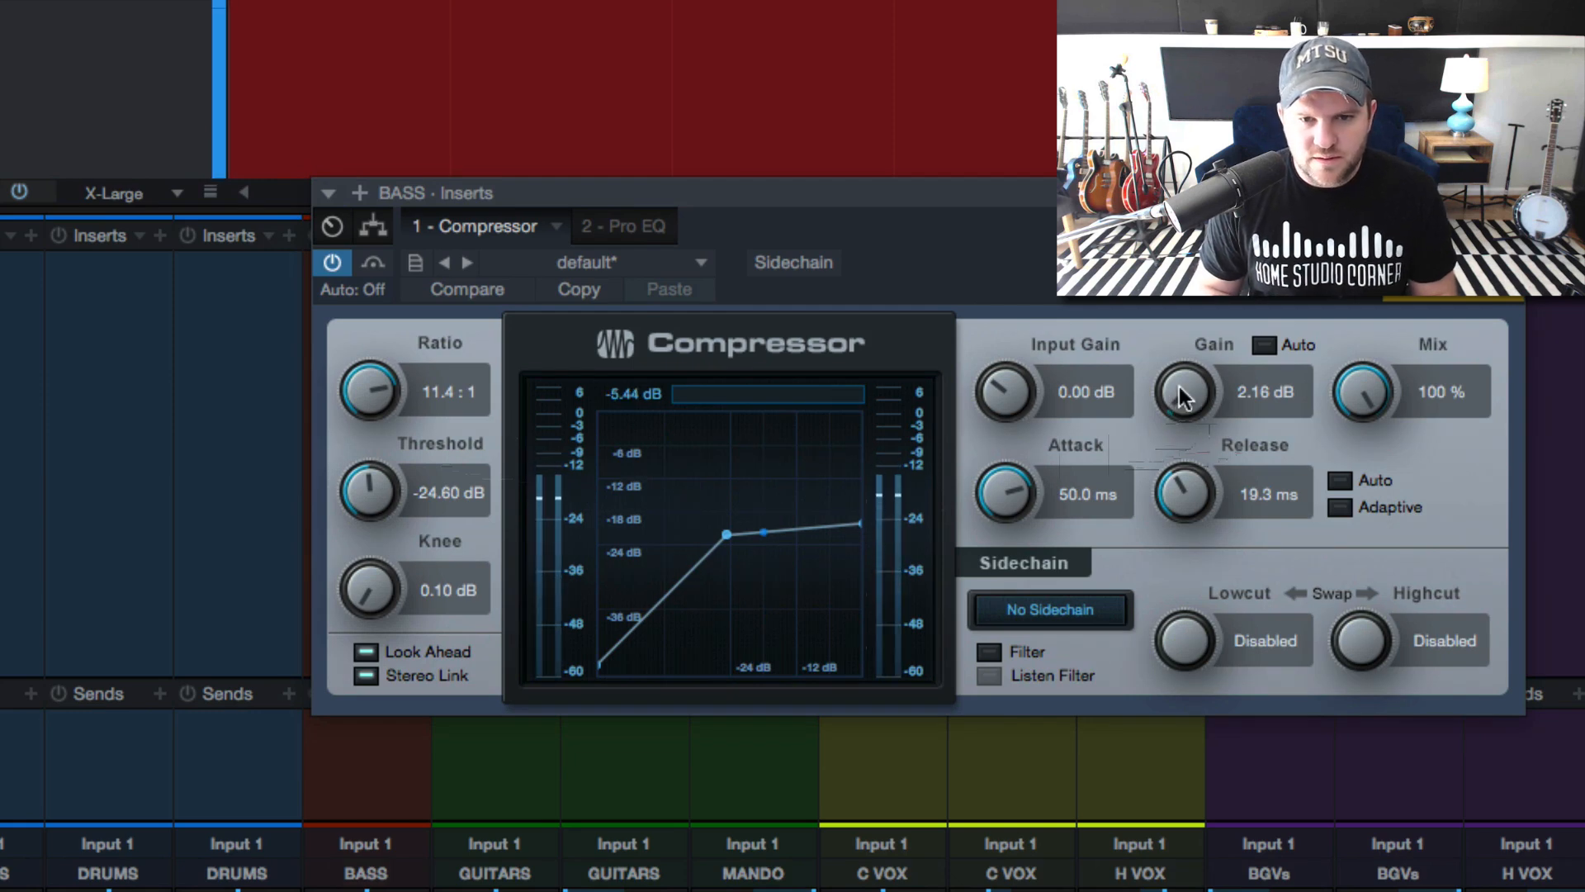
pyautogui.moveTo(1179, 386); pyautogui.dragTo(1177, 377)
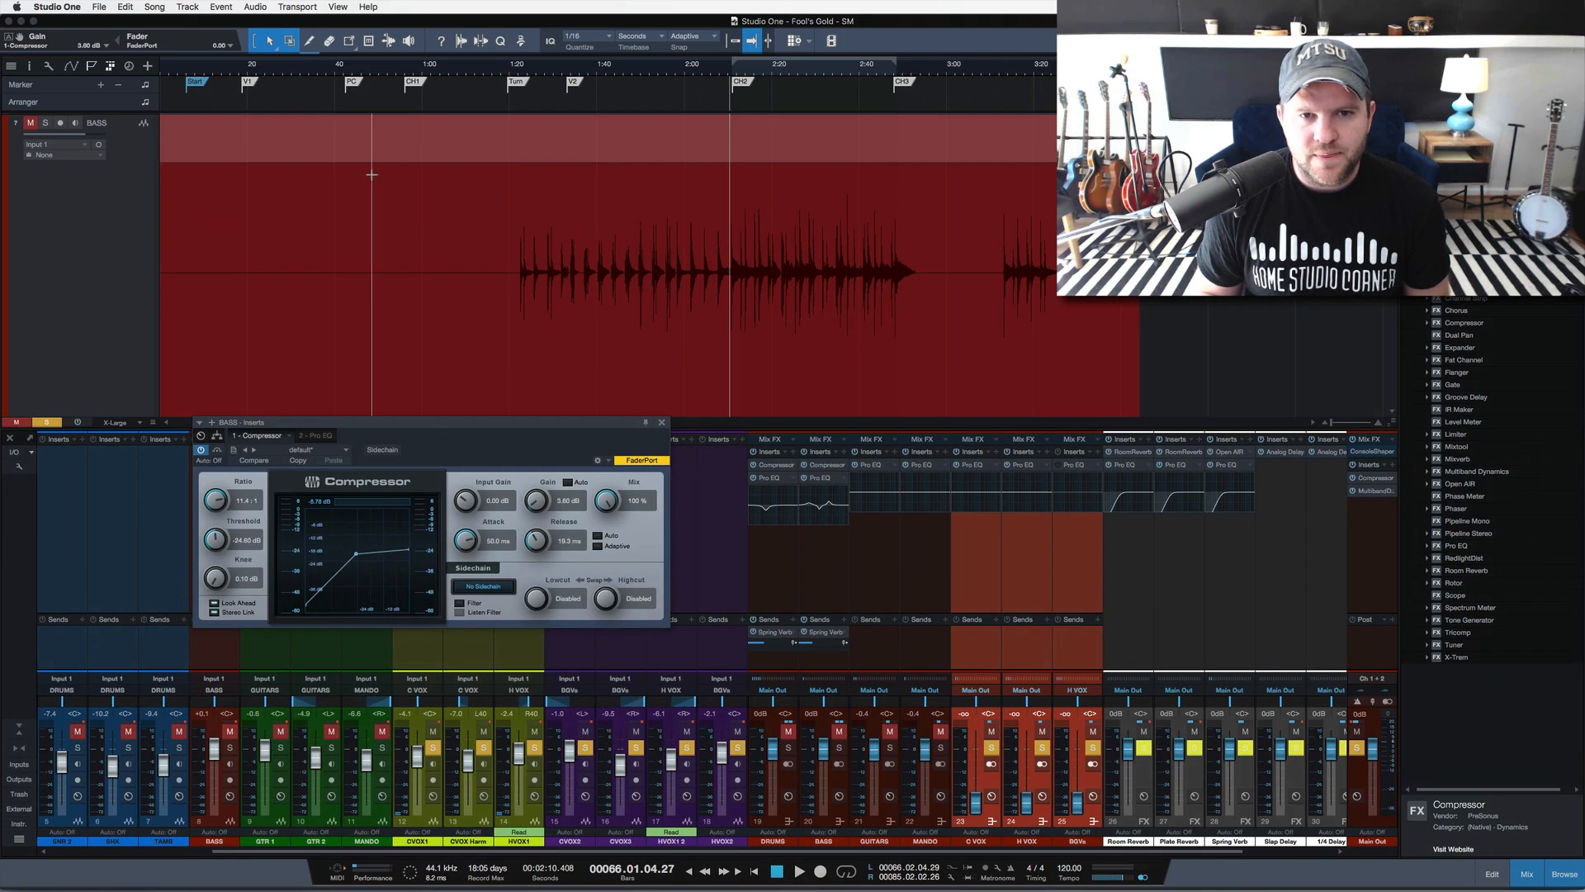
# Clear the solo on the selected vocal buses and audition the compressed bass in the mix
pyautogui.press('space')
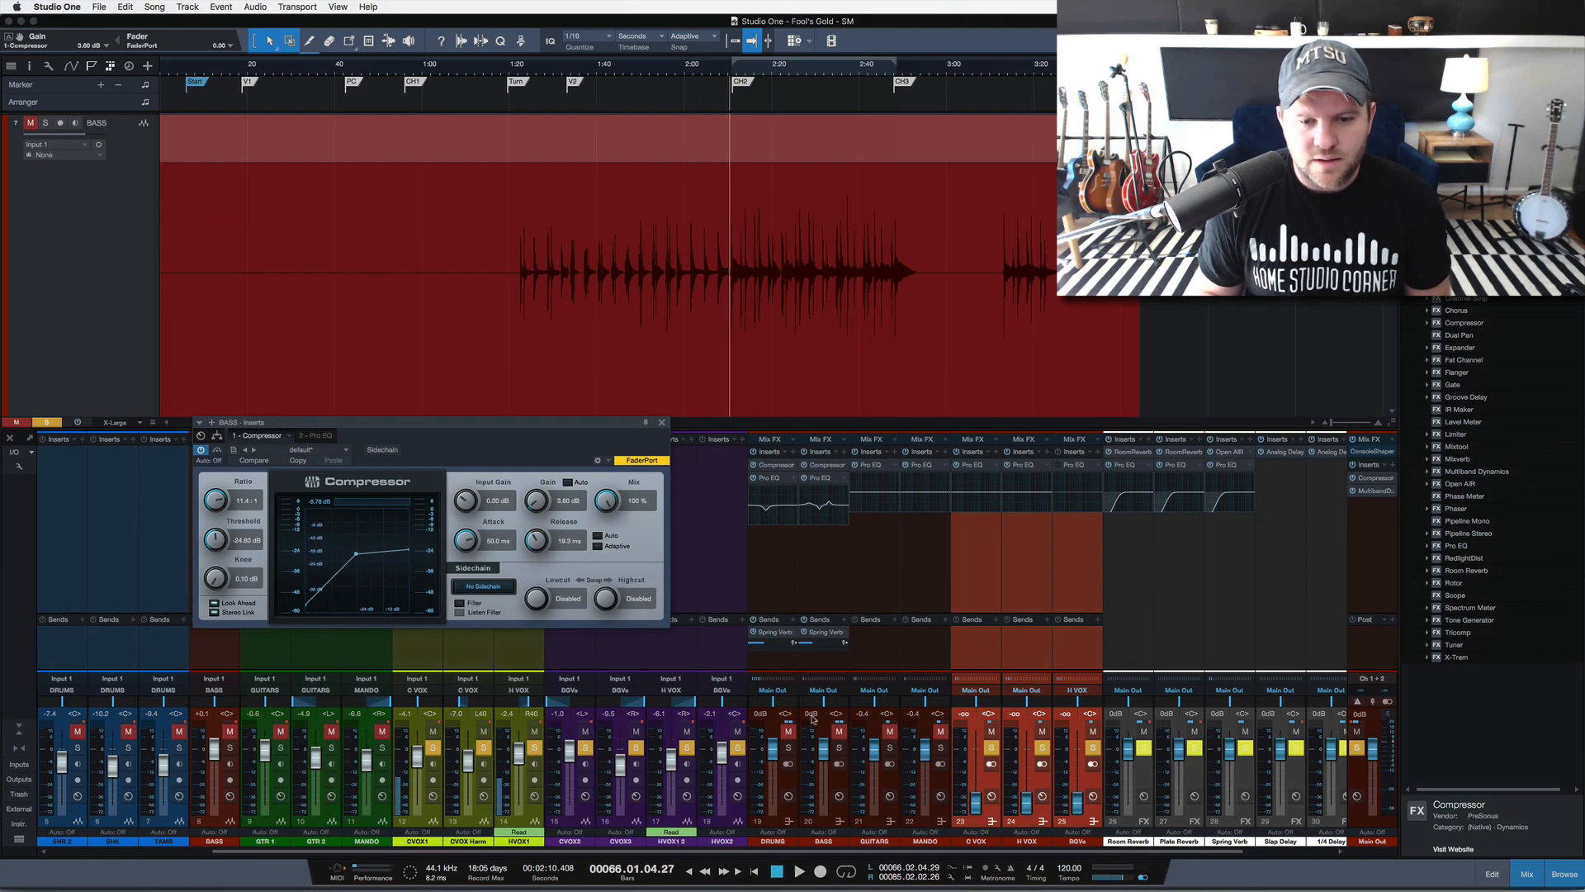
pyautogui.press('s')
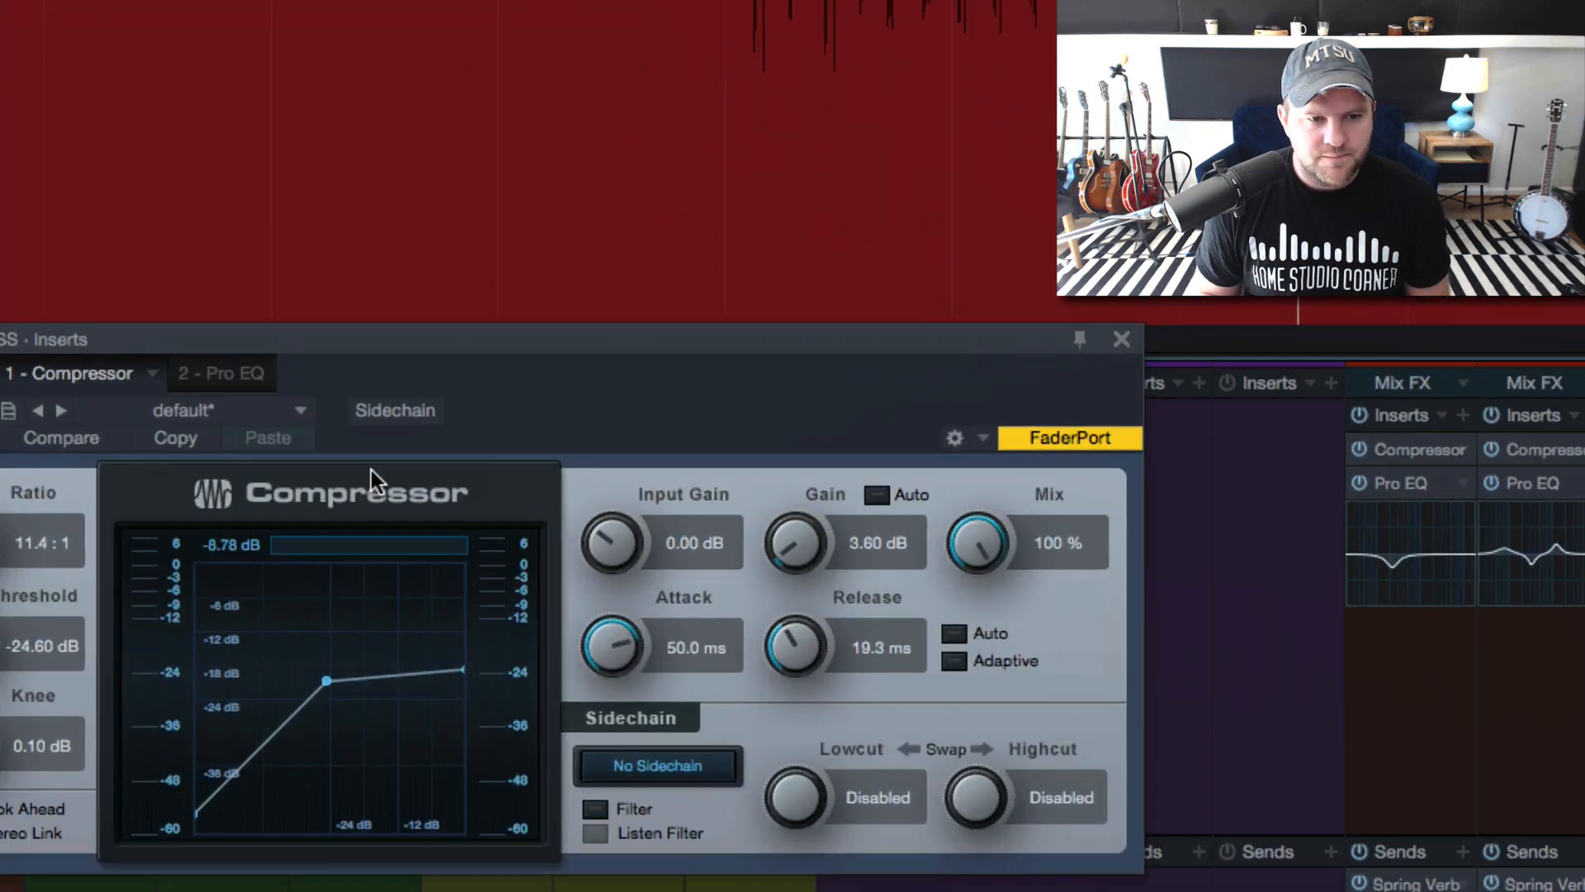
pyautogui.press('space')
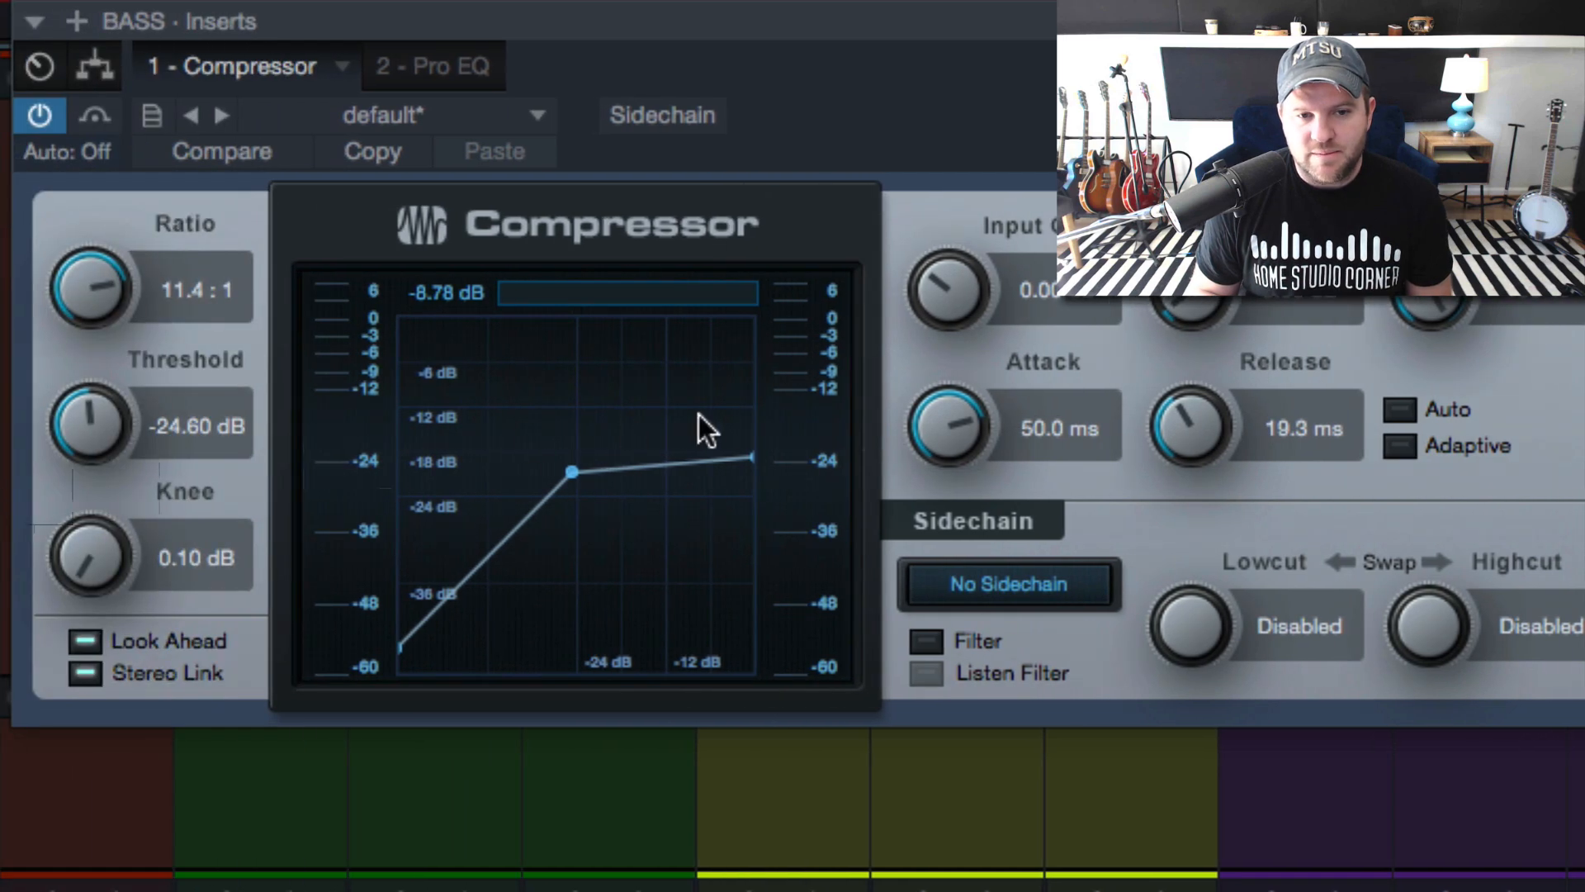
# Try a longer attack on the bass compressor, set it back to 50 ms, and nudge the ratio up to 11.8:1
pyautogui.moveTo(567, 412); pyautogui.dragTo(580, 440)
pyautogui.moveTo(927, 440); pyautogui.dragTo(941, 392)
pyautogui.click(1040, 423)
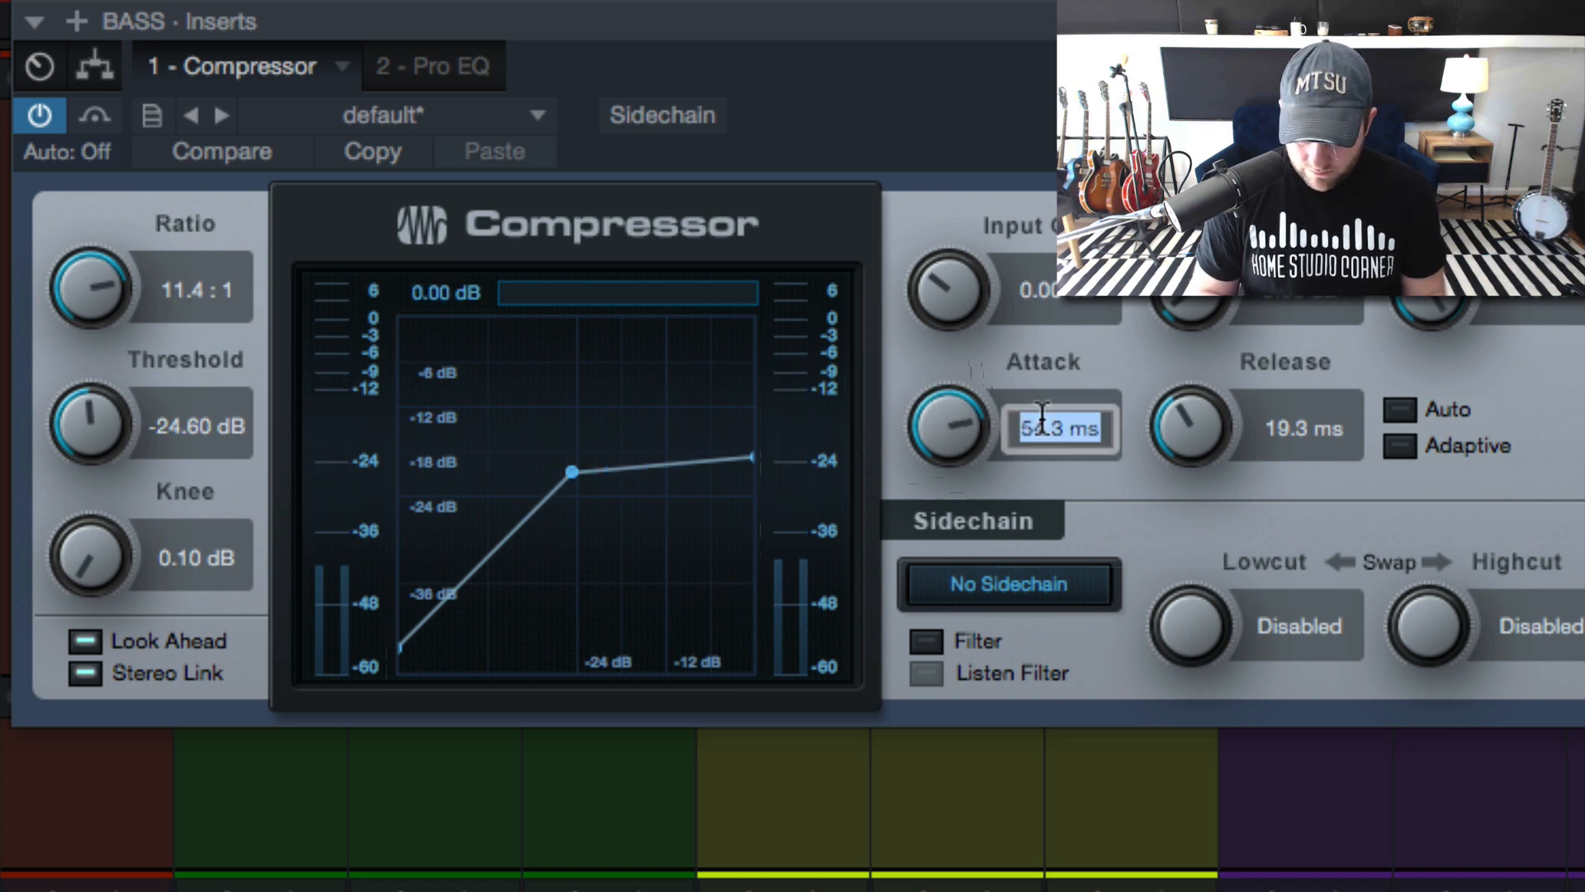
pyautogui.write('50')
pyautogui.press('Return')
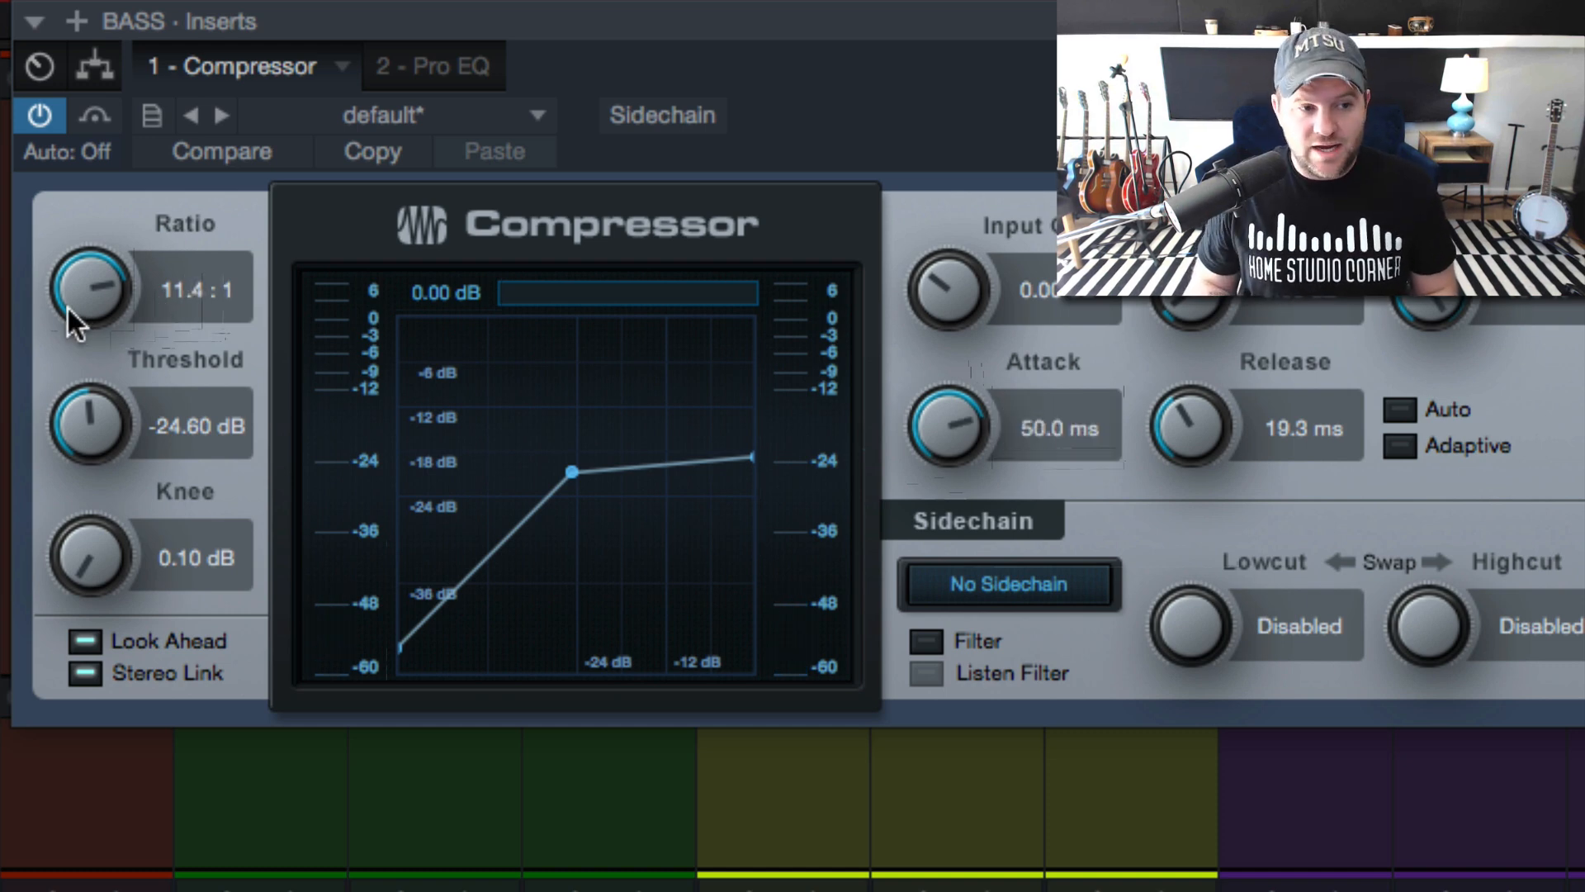
pyautogui.moveTo(67, 305); pyautogui.dragTo(65, 301)
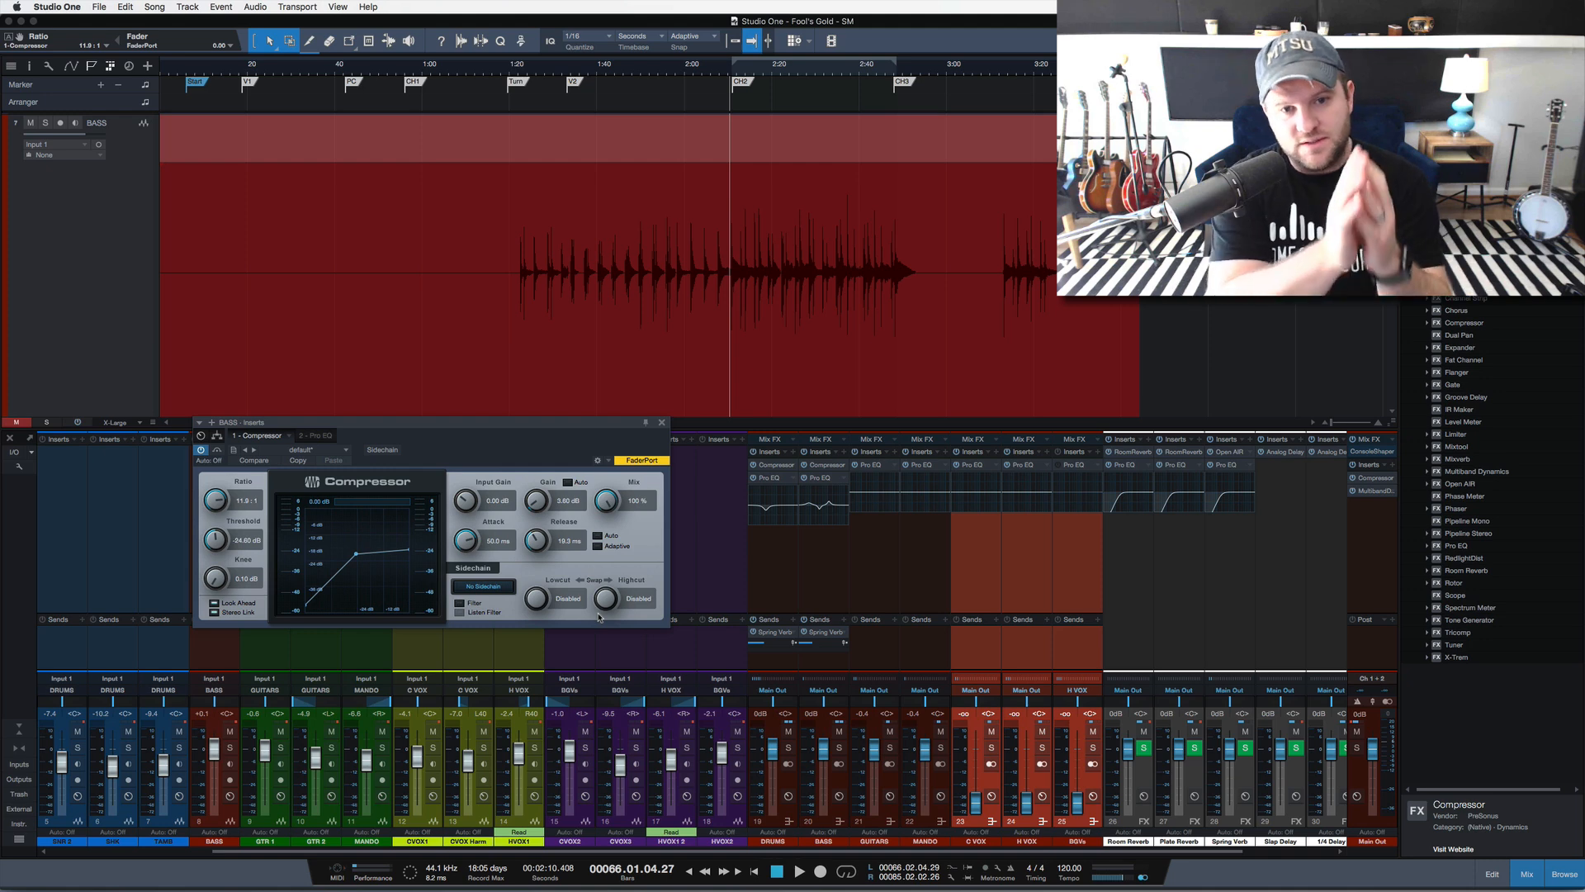
# Play the mix and adjust the bass compressor's gain to 3.12 dB
pyautogui.press('space')
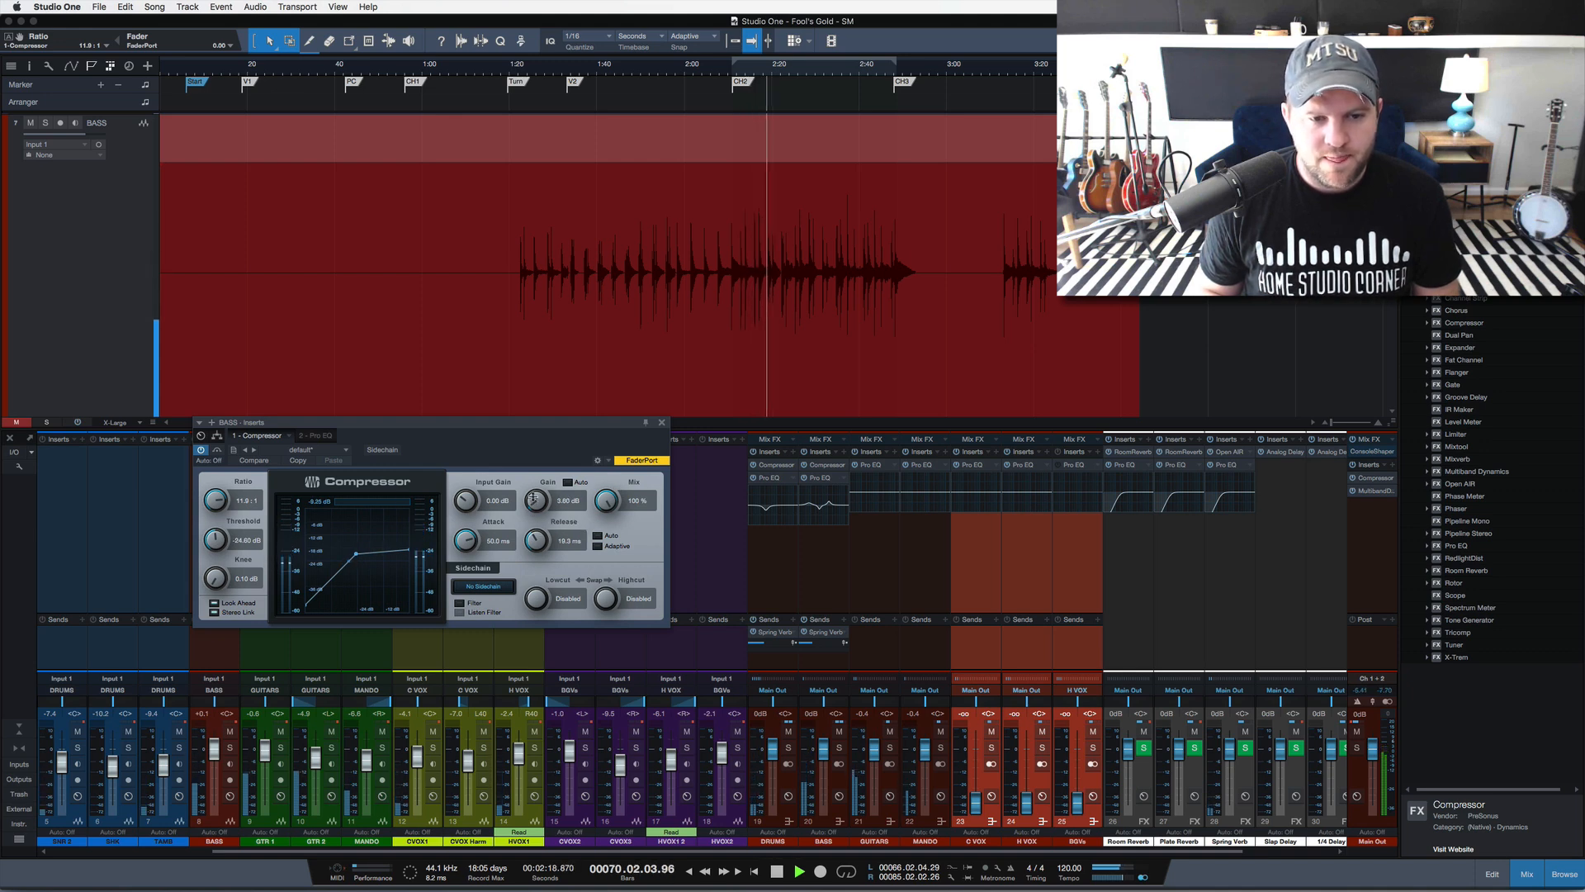
pyautogui.moveTo(533, 495); pyautogui.dragTo(533, 495)
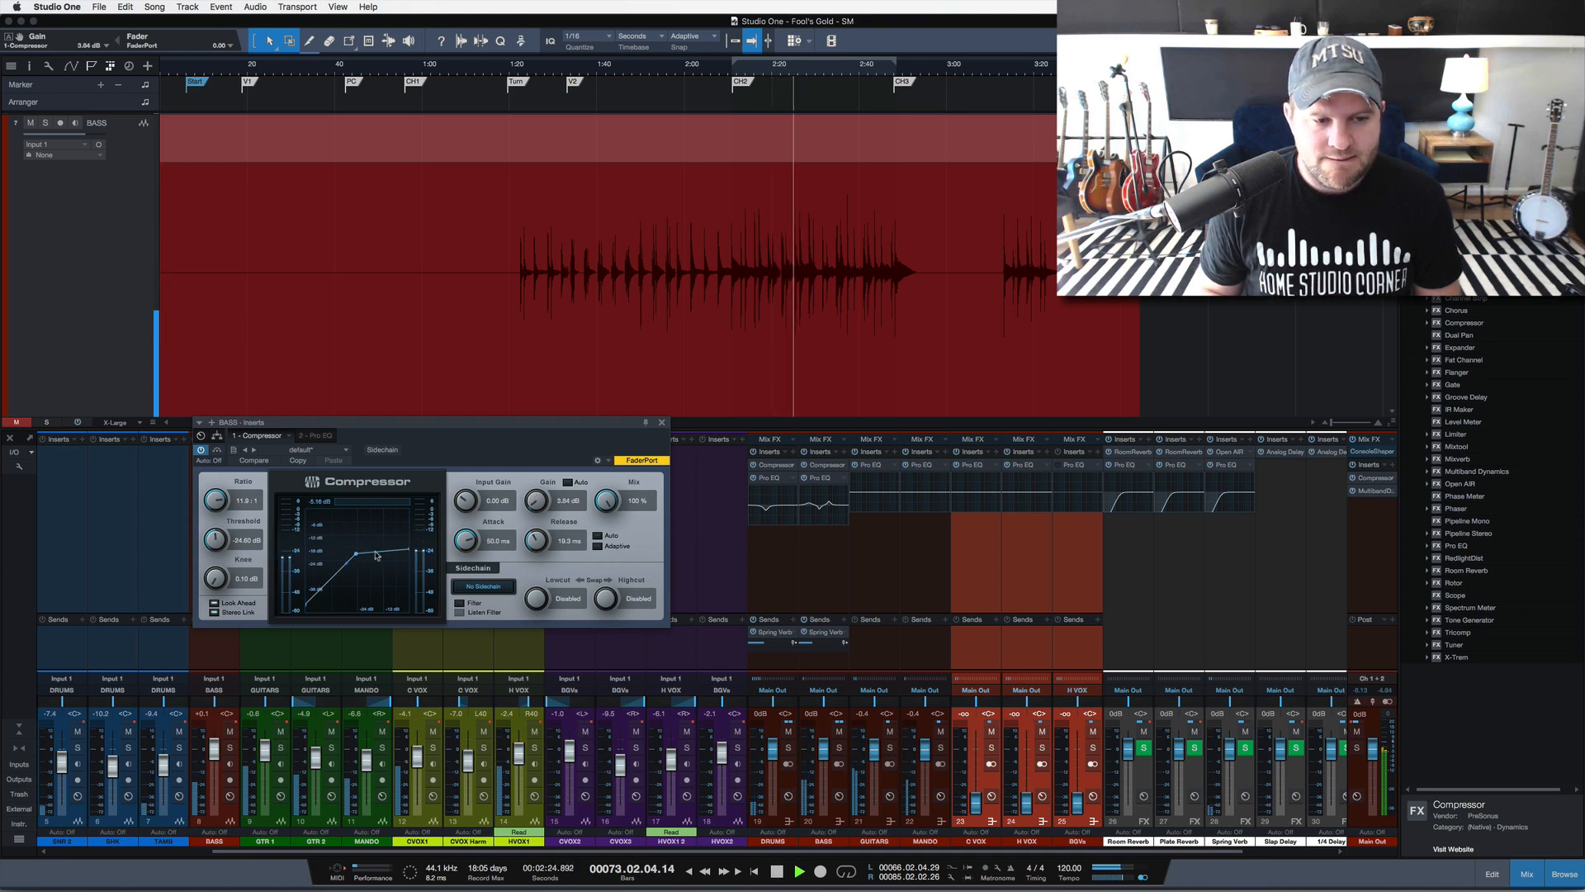
pyautogui.moveTo(528, 507); pyautogui.dragTo(530, 508)
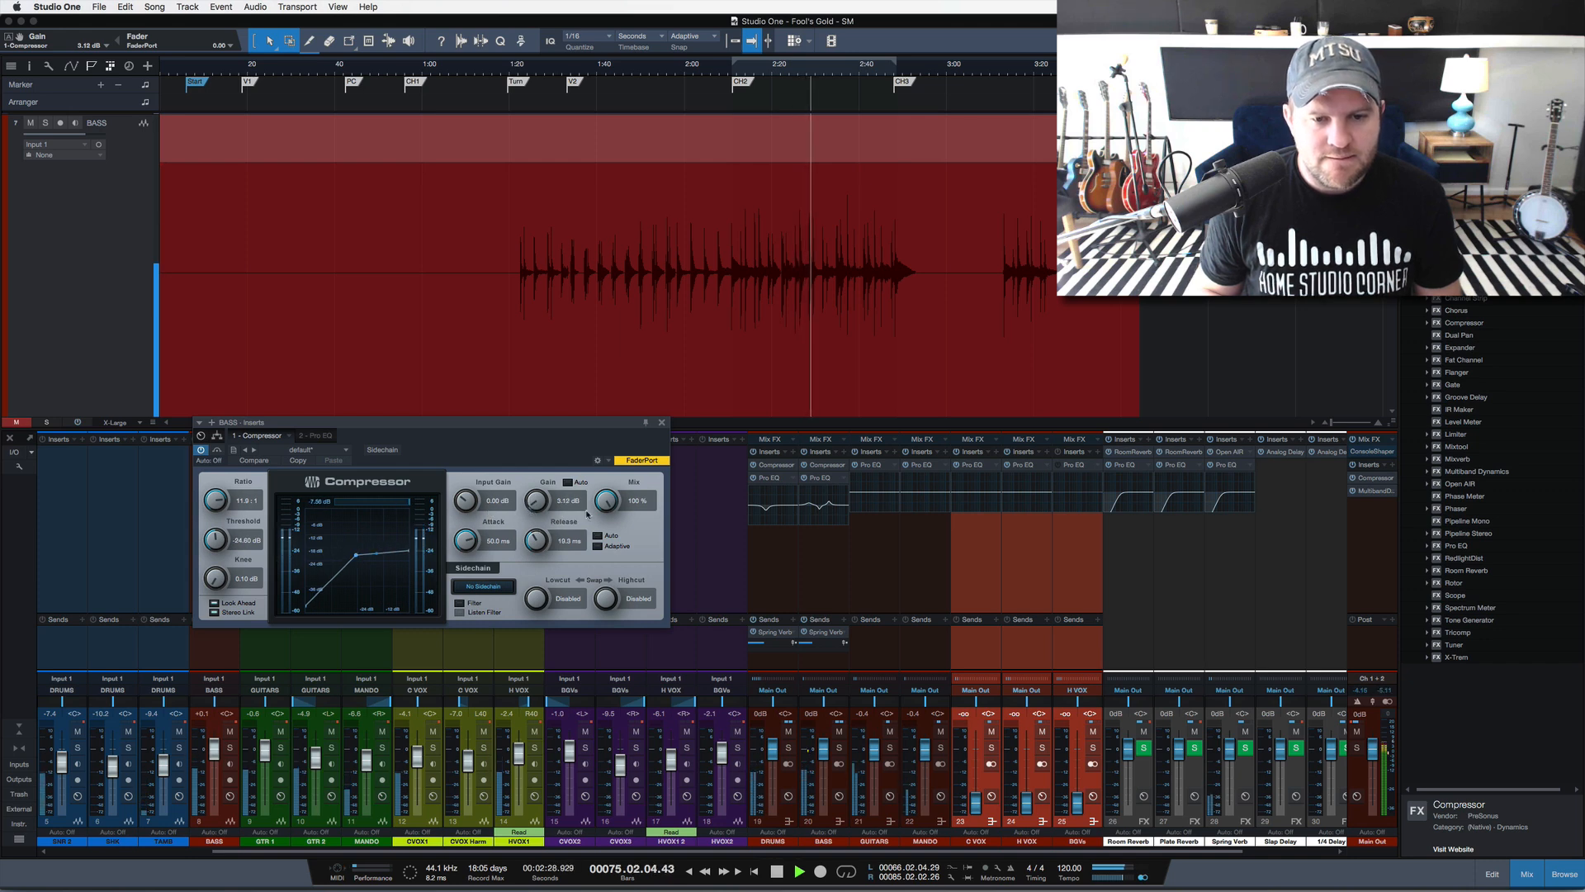
# In the BASS bus's Pro EQ, set the LF band to a 2.35 dB boost at 78.2 Hz while listening
pyautogui.click(819, 478)
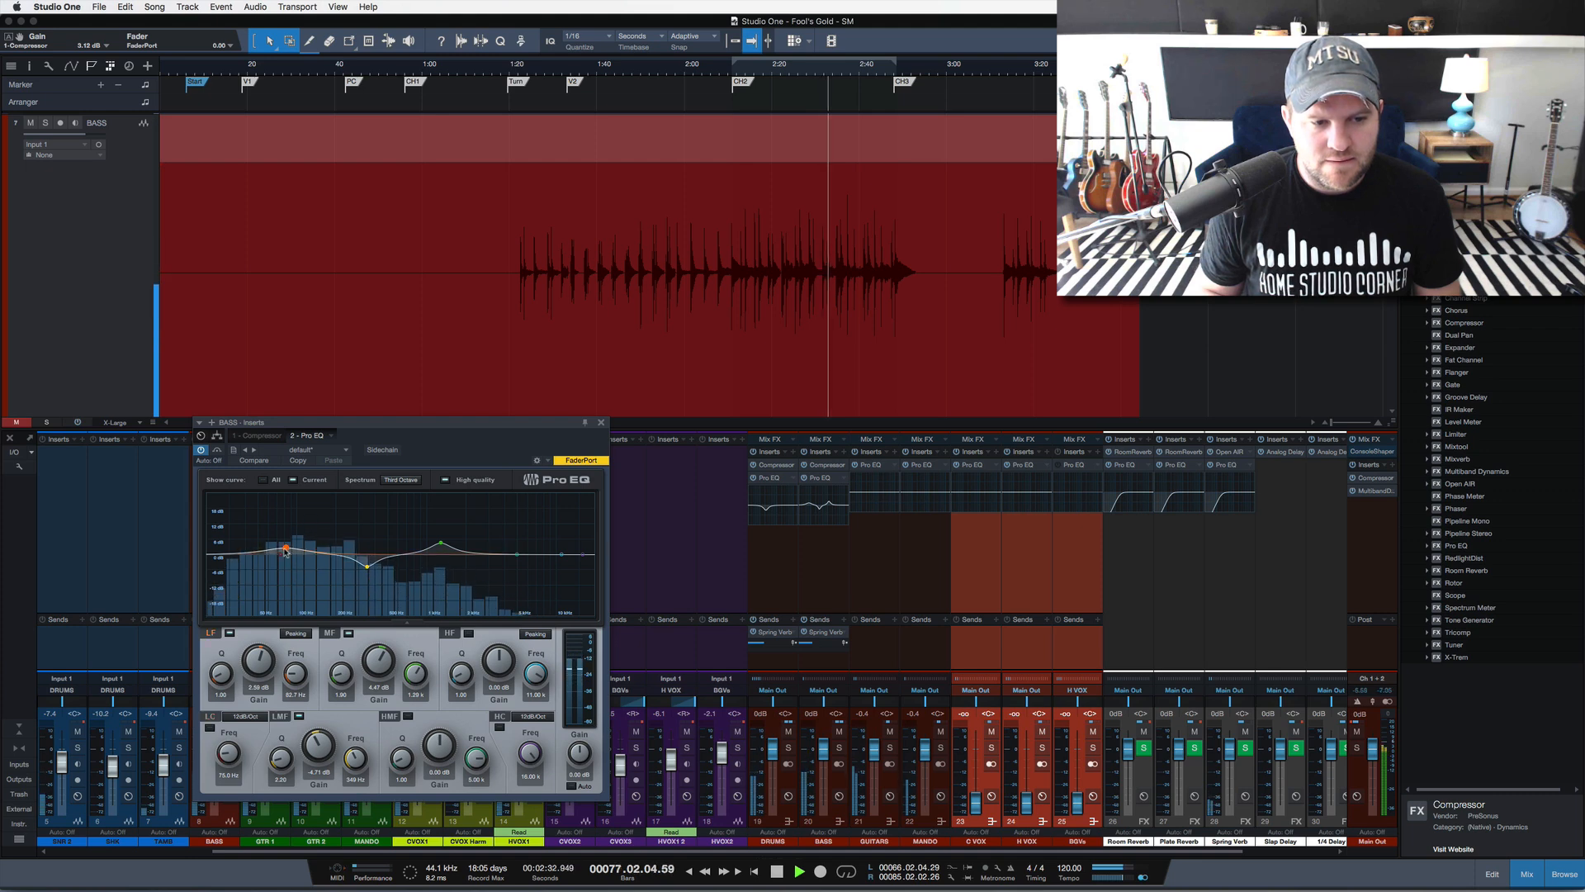
pyautogui.moveTo(286, 548)
pyautogui.mouseDown()
pyautogui.moveTo(252, 532)
pyautogui.moveTo(283, 548)
pyautogui.mouseUp()
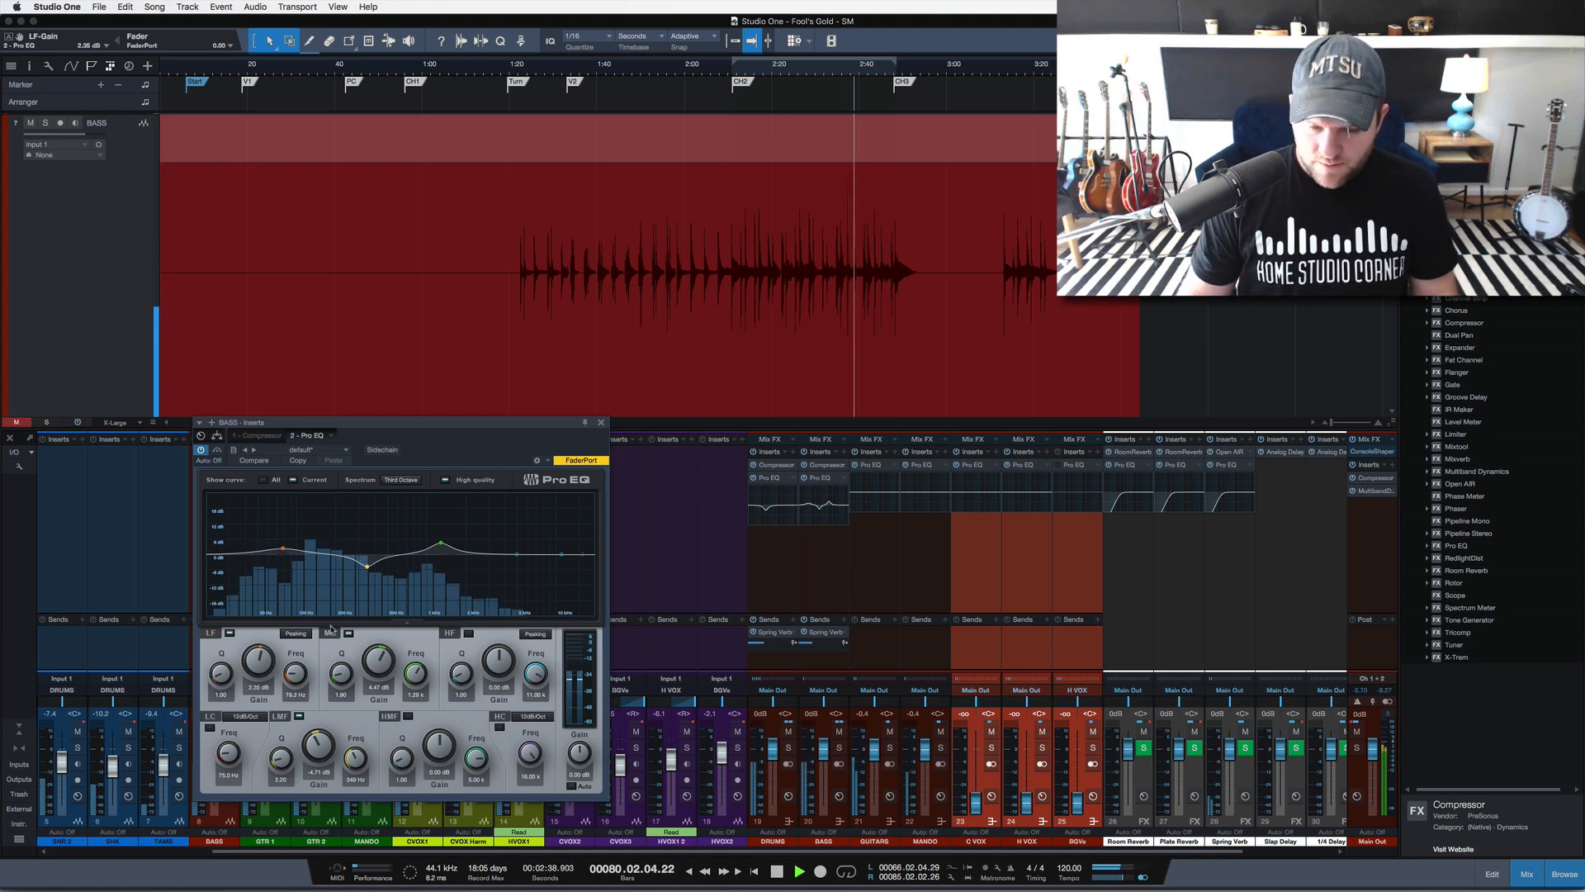
pyautogui.press('space')
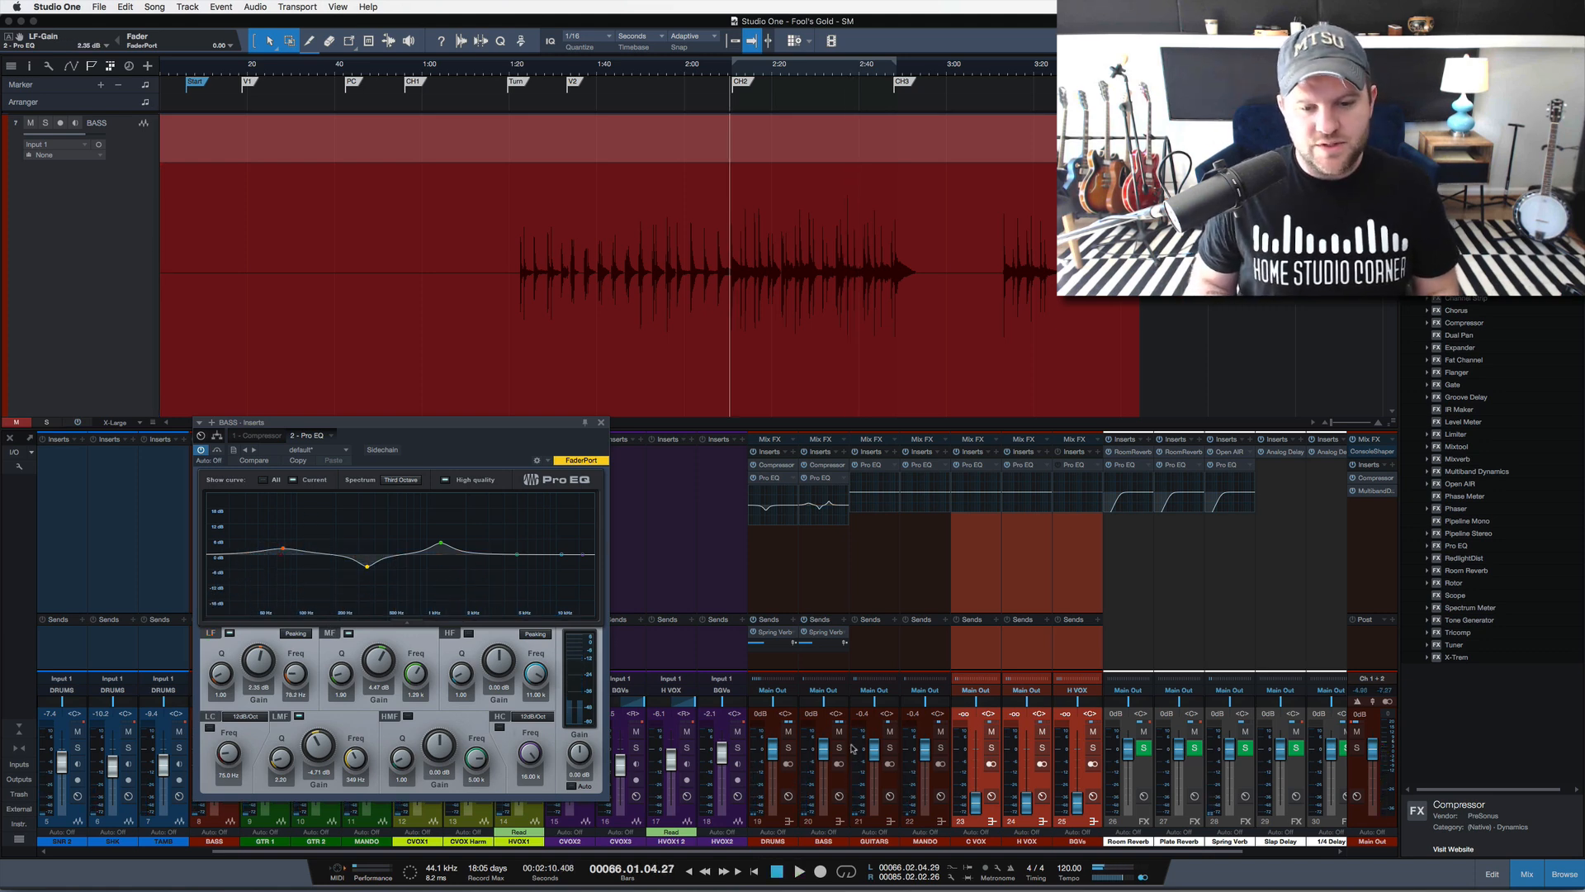
# Solo the BASS bus, enable the Pro EQ's low cut, try 44.7 Hz, and set its frequency to 65.3 Hz
pyautogui.click(841, 747)
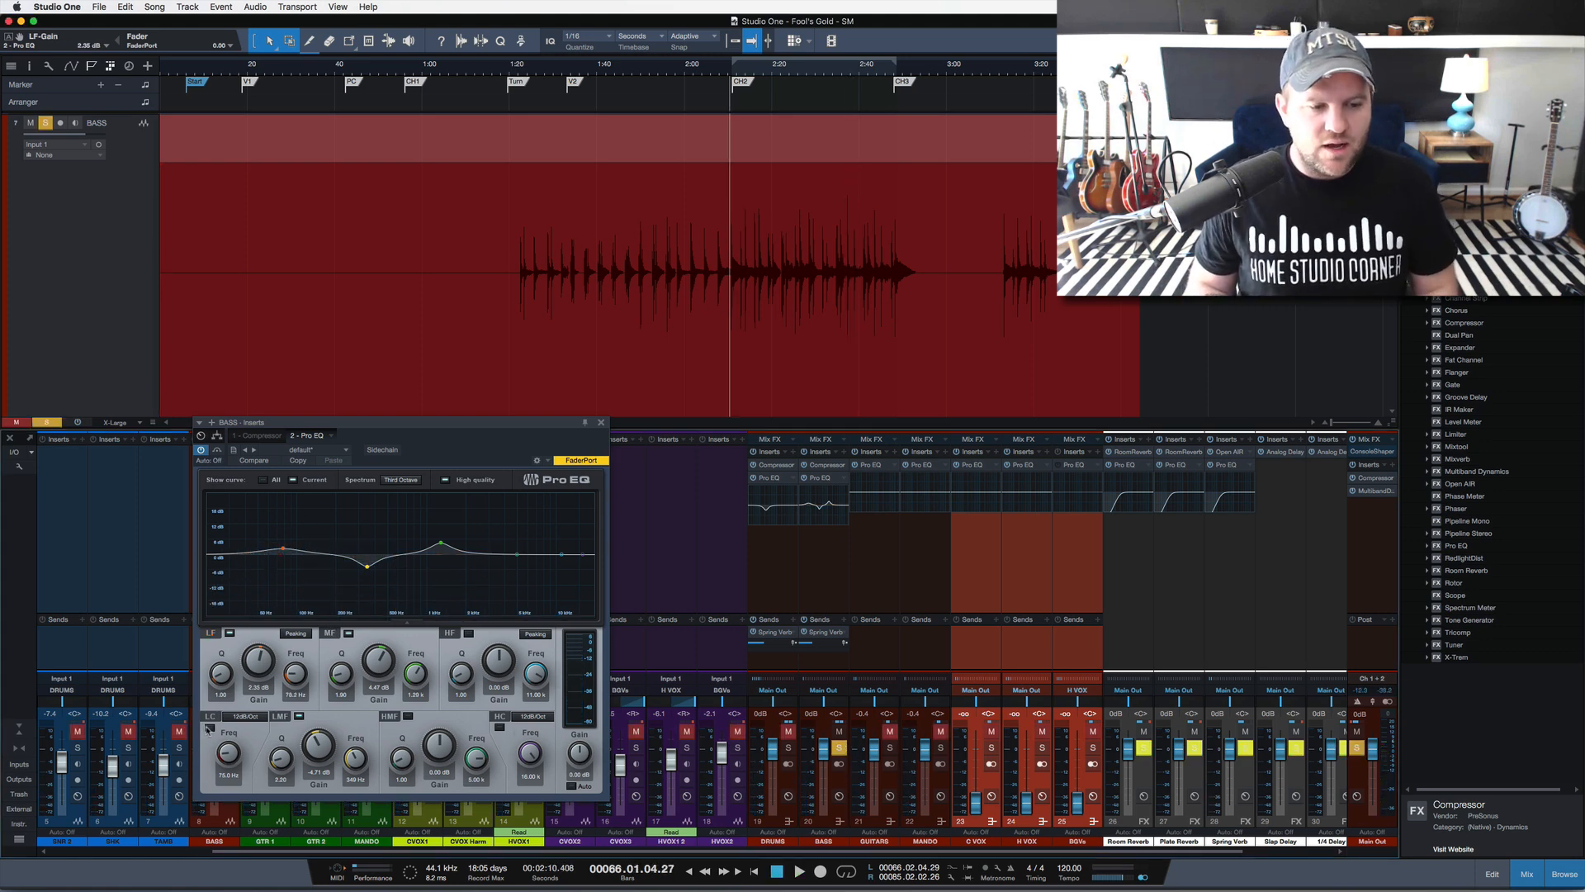
pyautogui.click(209, 728)
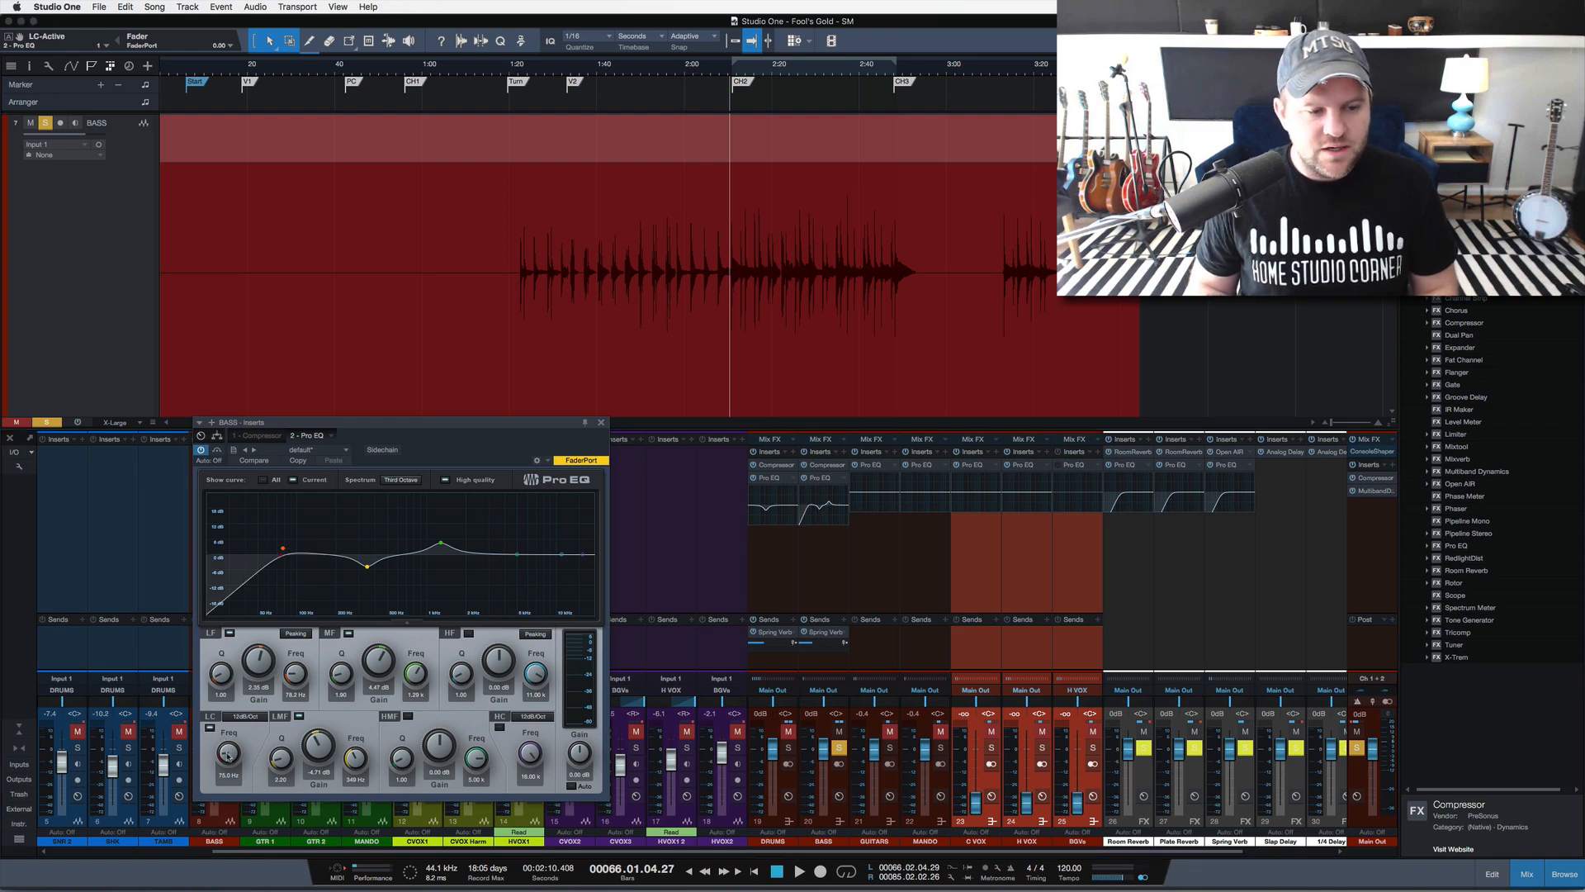
pyautogui.moveTo(228, 753); pyautogui.dragTo(227, 763)
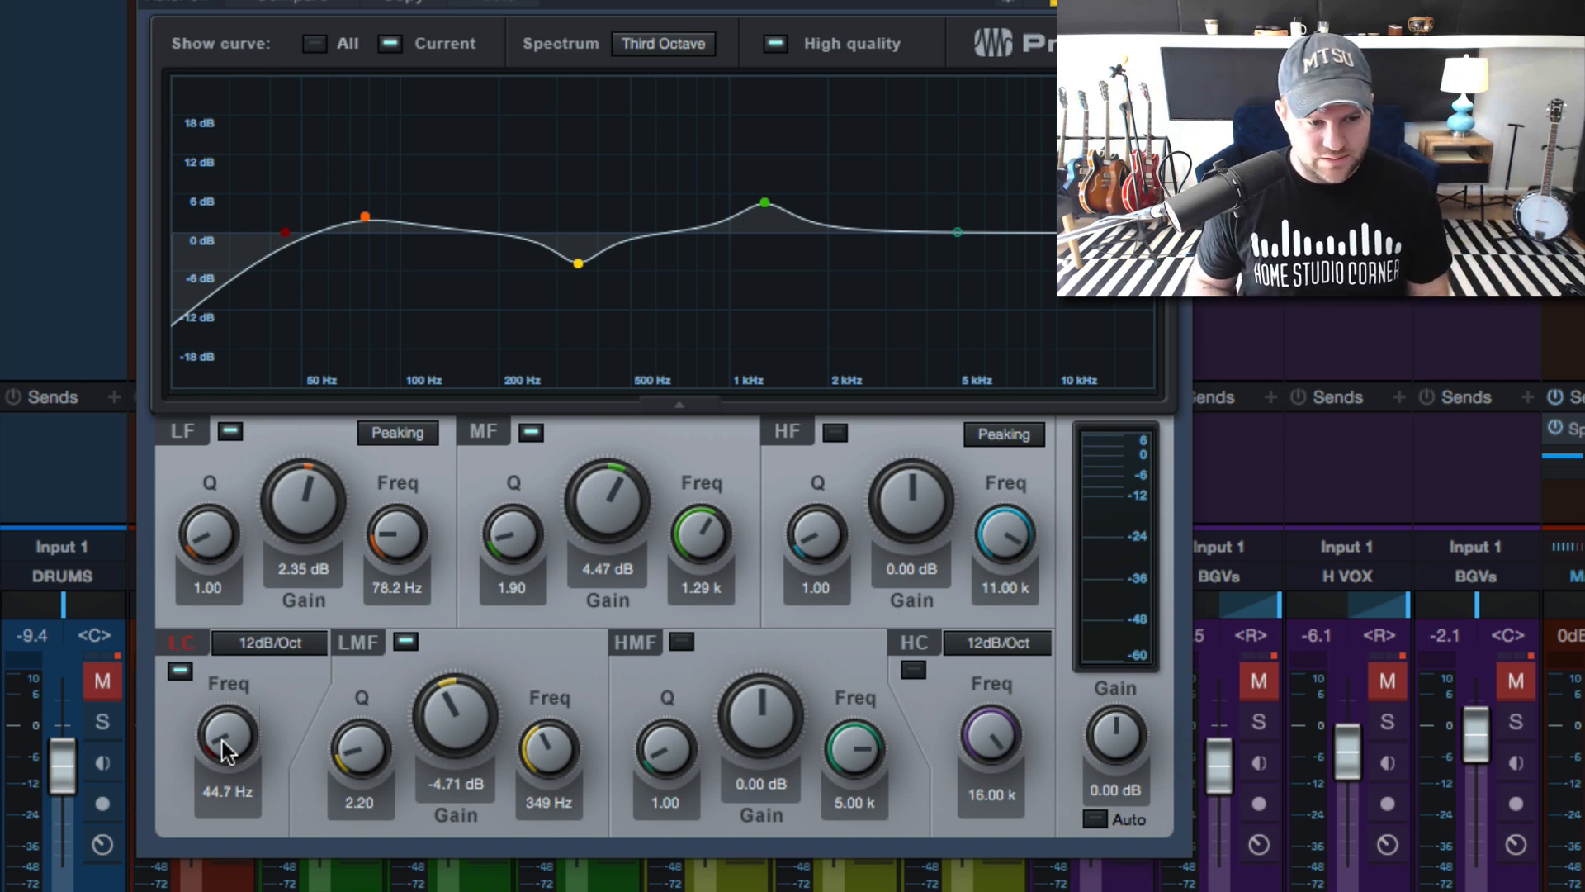
pyautogui.moveTo(221, 740)
pyautogui.mouseDown()
pyautogui.moveTo(220, 765)
pyautogui.moveTo(209, 711)
pyautogui.mouseUp()
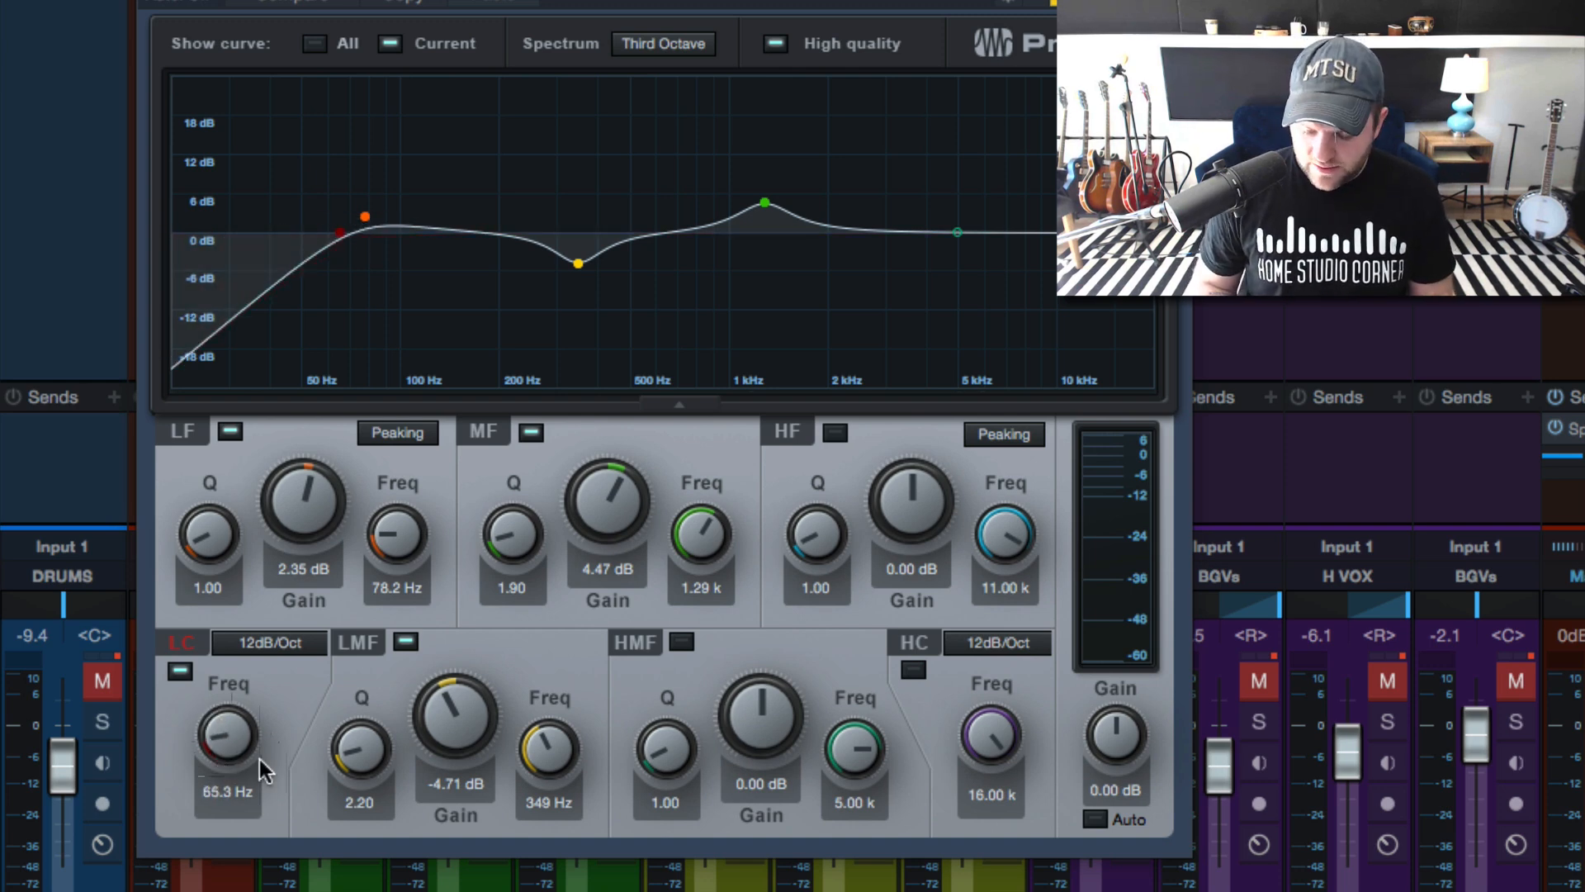
# Try the low cut at 140 Hz and 191 Hz while playing the soloed bass, and lower it to 46.2 Hz
pyautogui.press('space')
pyautogui.moveTo(233, 736)
pyautogui.mouseDown()
pyautogui.moveTo(229, 695)
pyautogui.moveTo(231, 756)
pyautogui.moveTo(235, 737)
pyautogui.mouseUp()
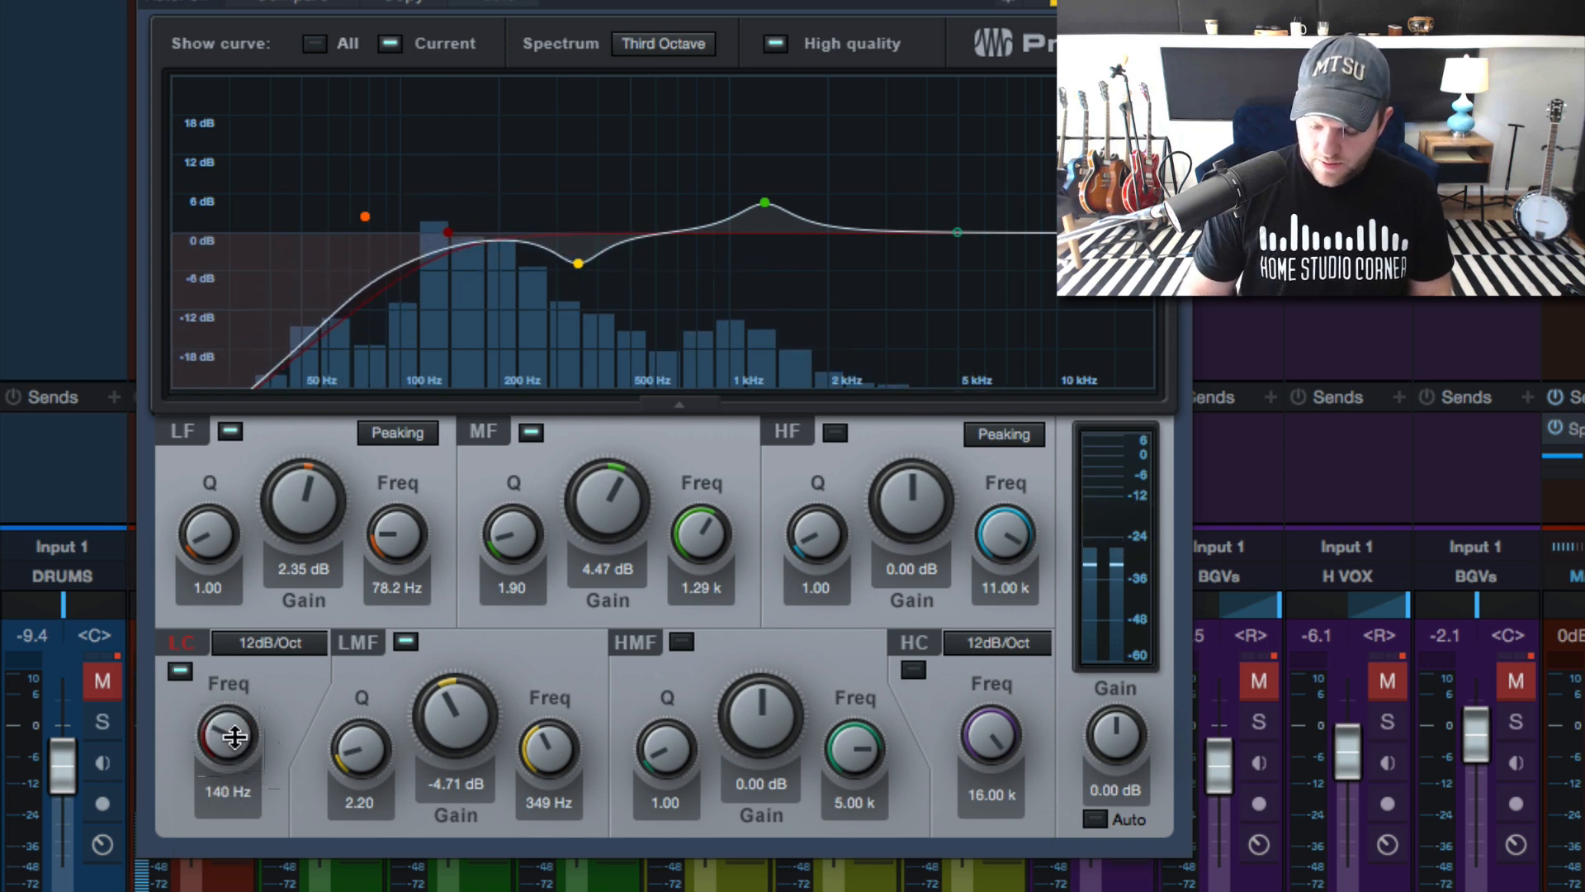
pyautogui.press('space')
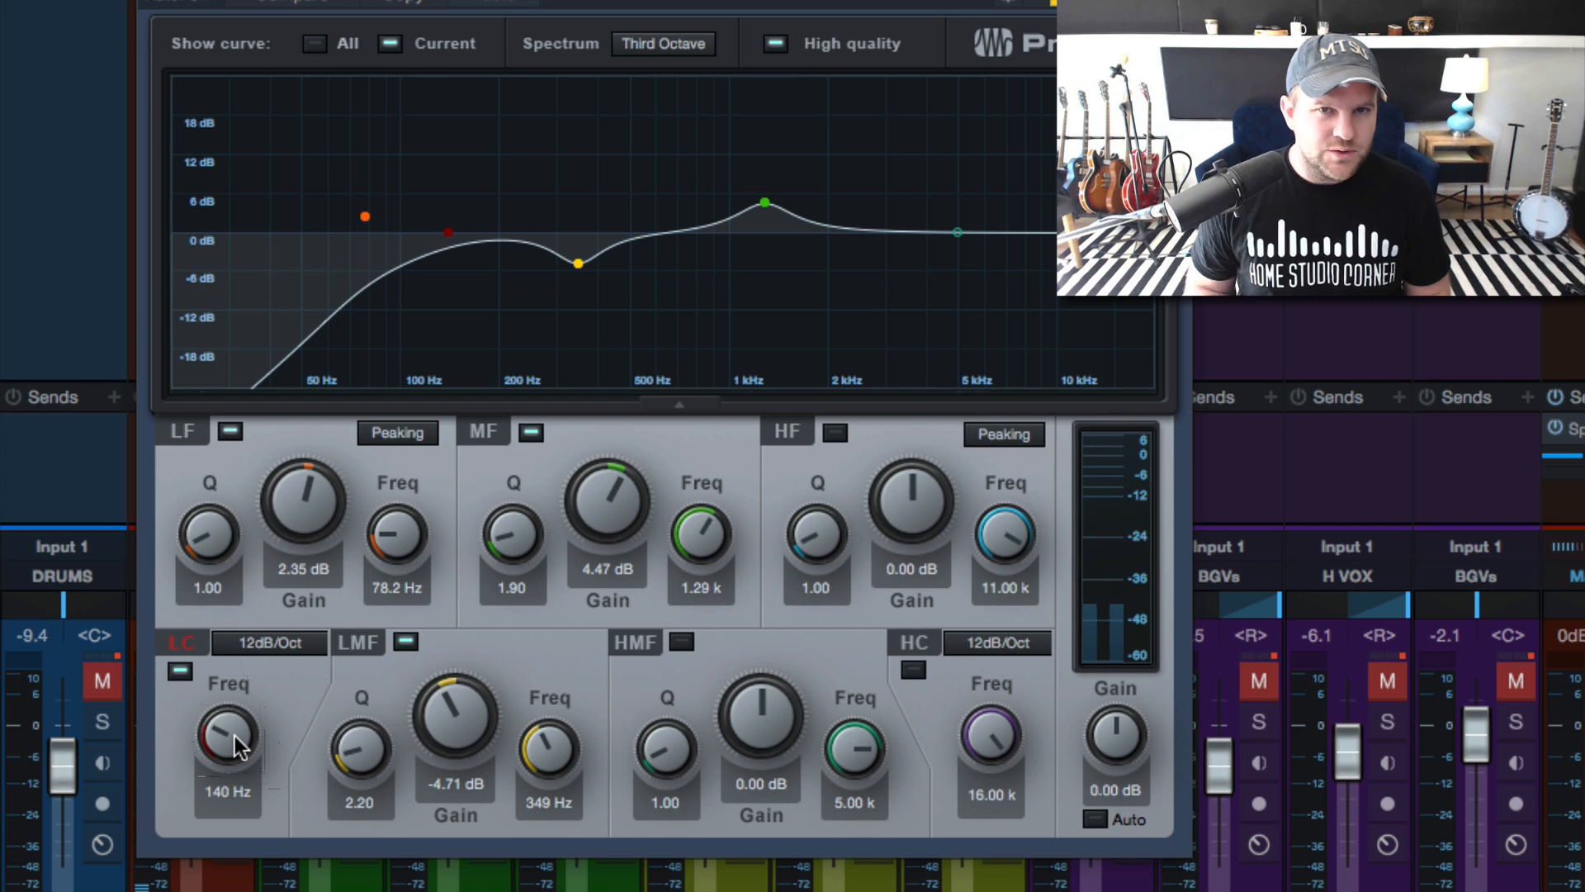
pyautogui.moveTo(229, 735)
pyautogui.mouseDown()
pyautogui.moveTo(225, 696)
pyautogui.moveTo(231, 723)
pyautogui.mouseUp()
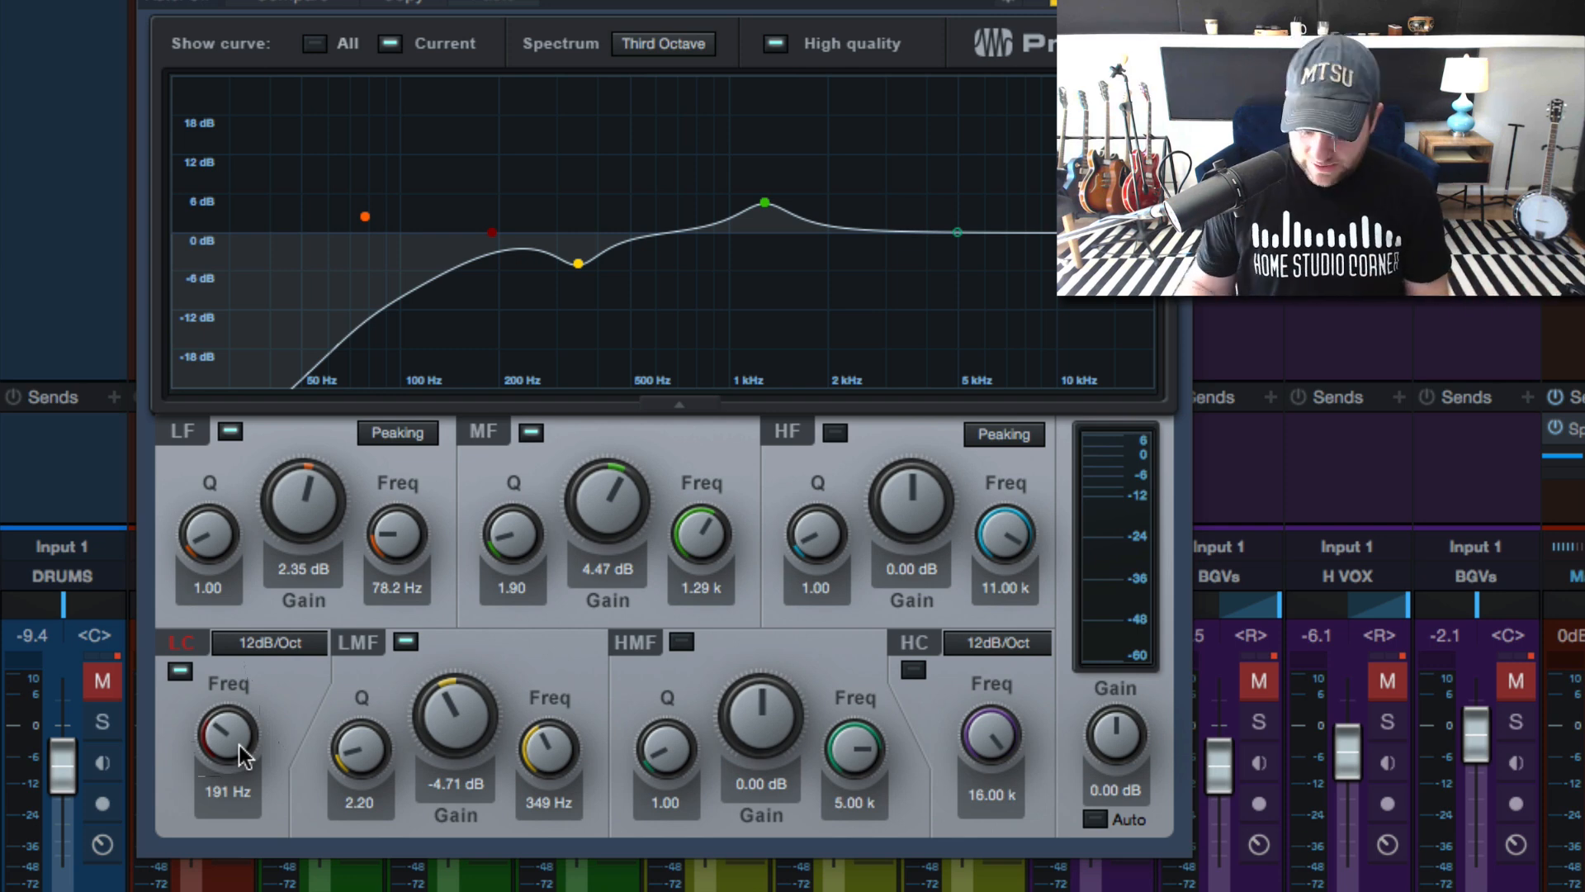
pyautogui.press('space')
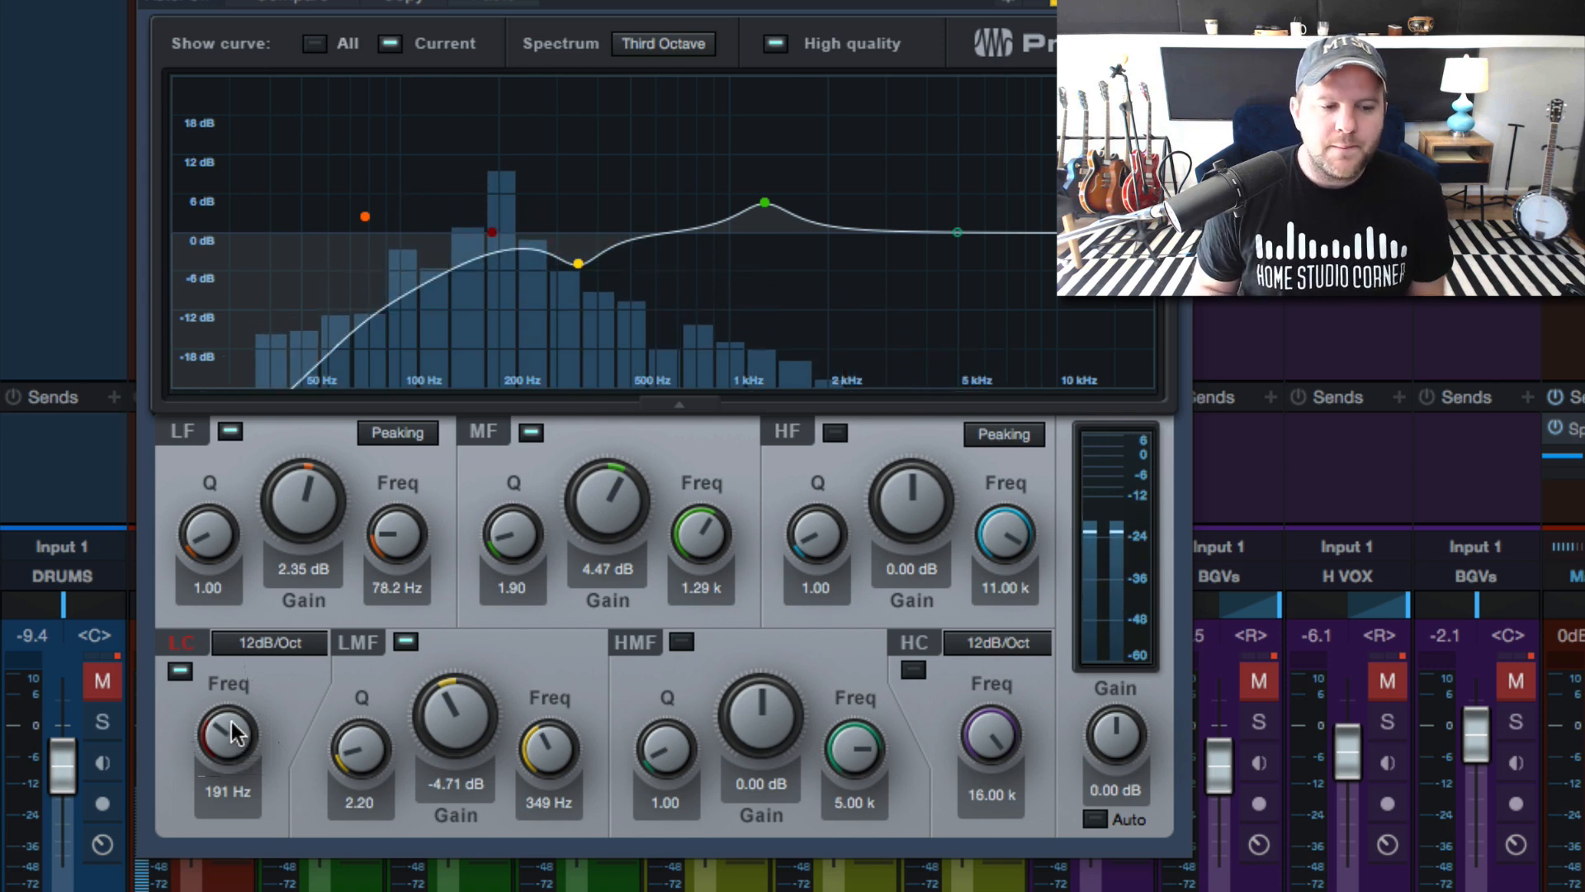
pyautogui.moveTo(236, 731); pyautogui.dragTo(236, 729)
pyautogui.moveTo(236, 735); pyautogui.dragTo(245, 798)
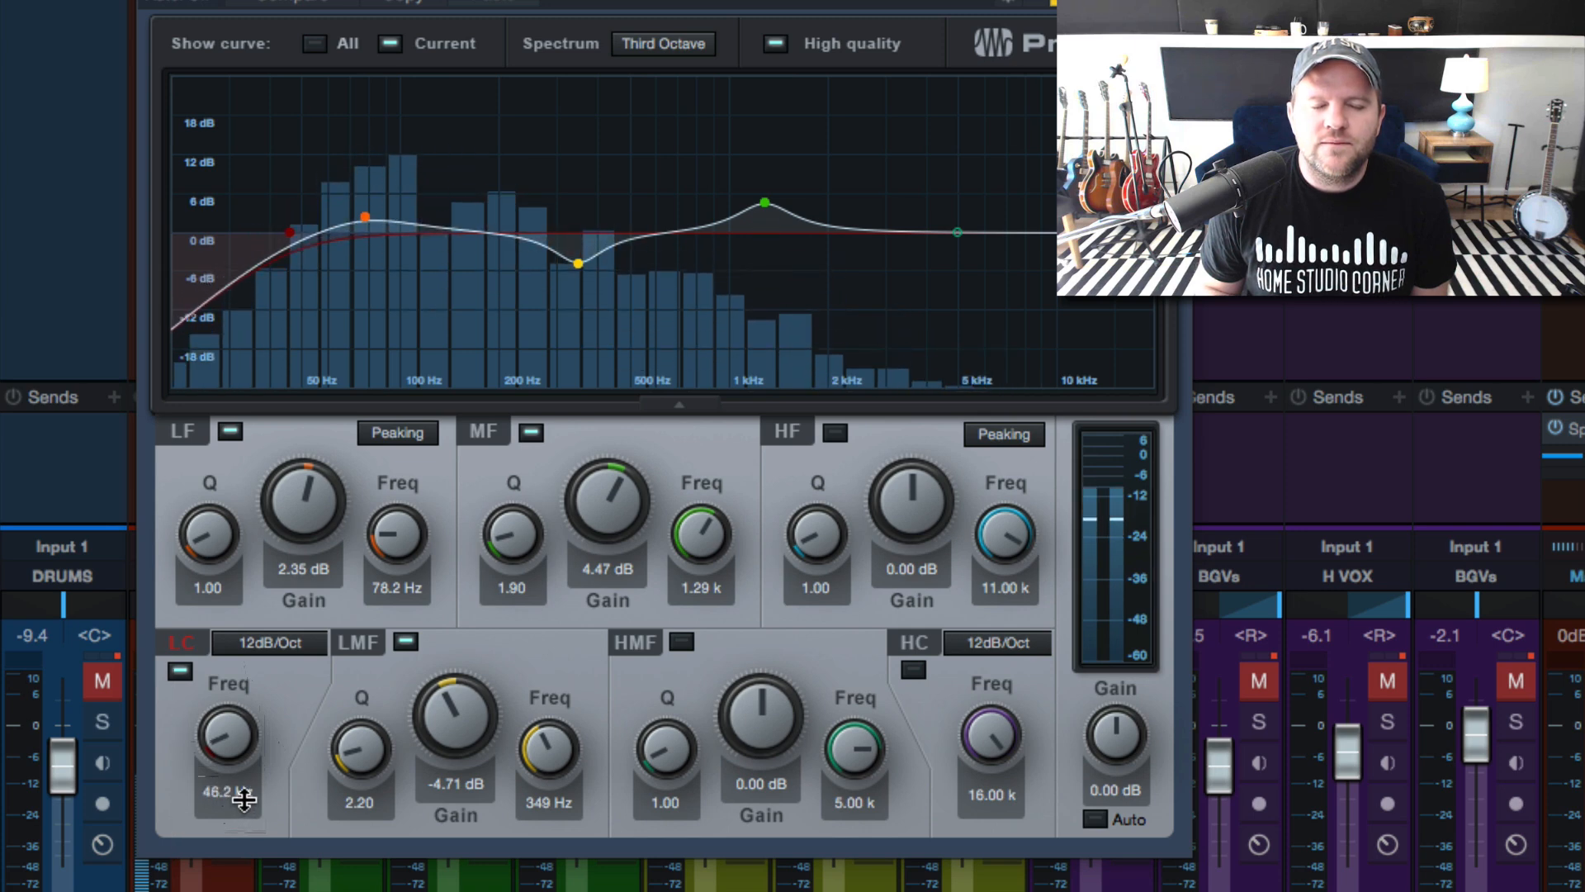
# Compare the bass with the low cut off and on, leave it on, and raise its frequency to about 57 Hz
pyautogui.click(186, 672)
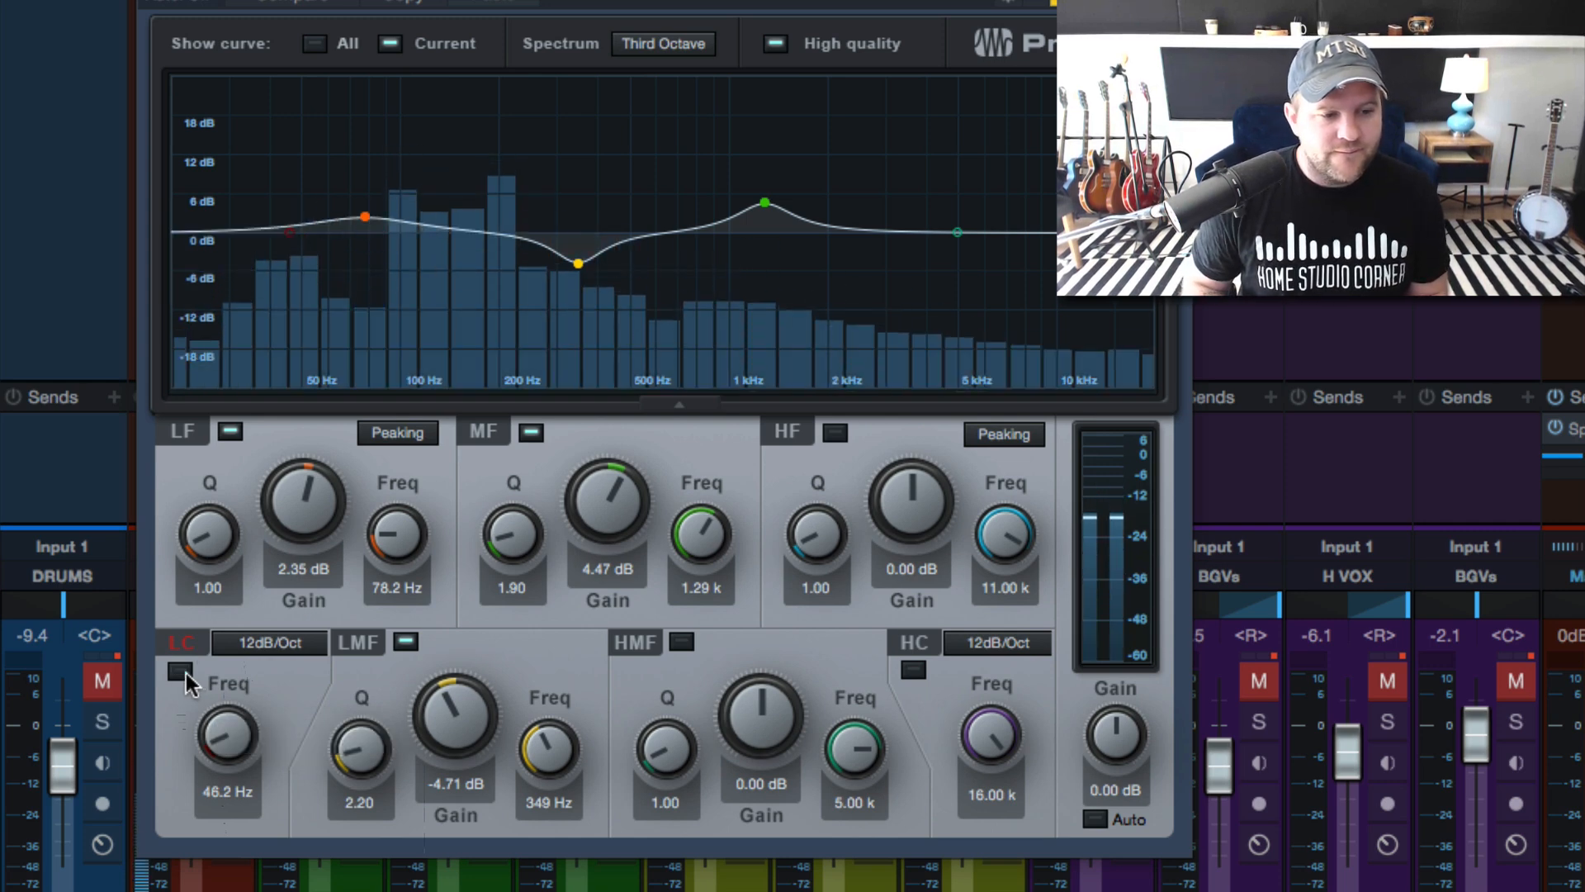
pyautogui.click(186, 672)
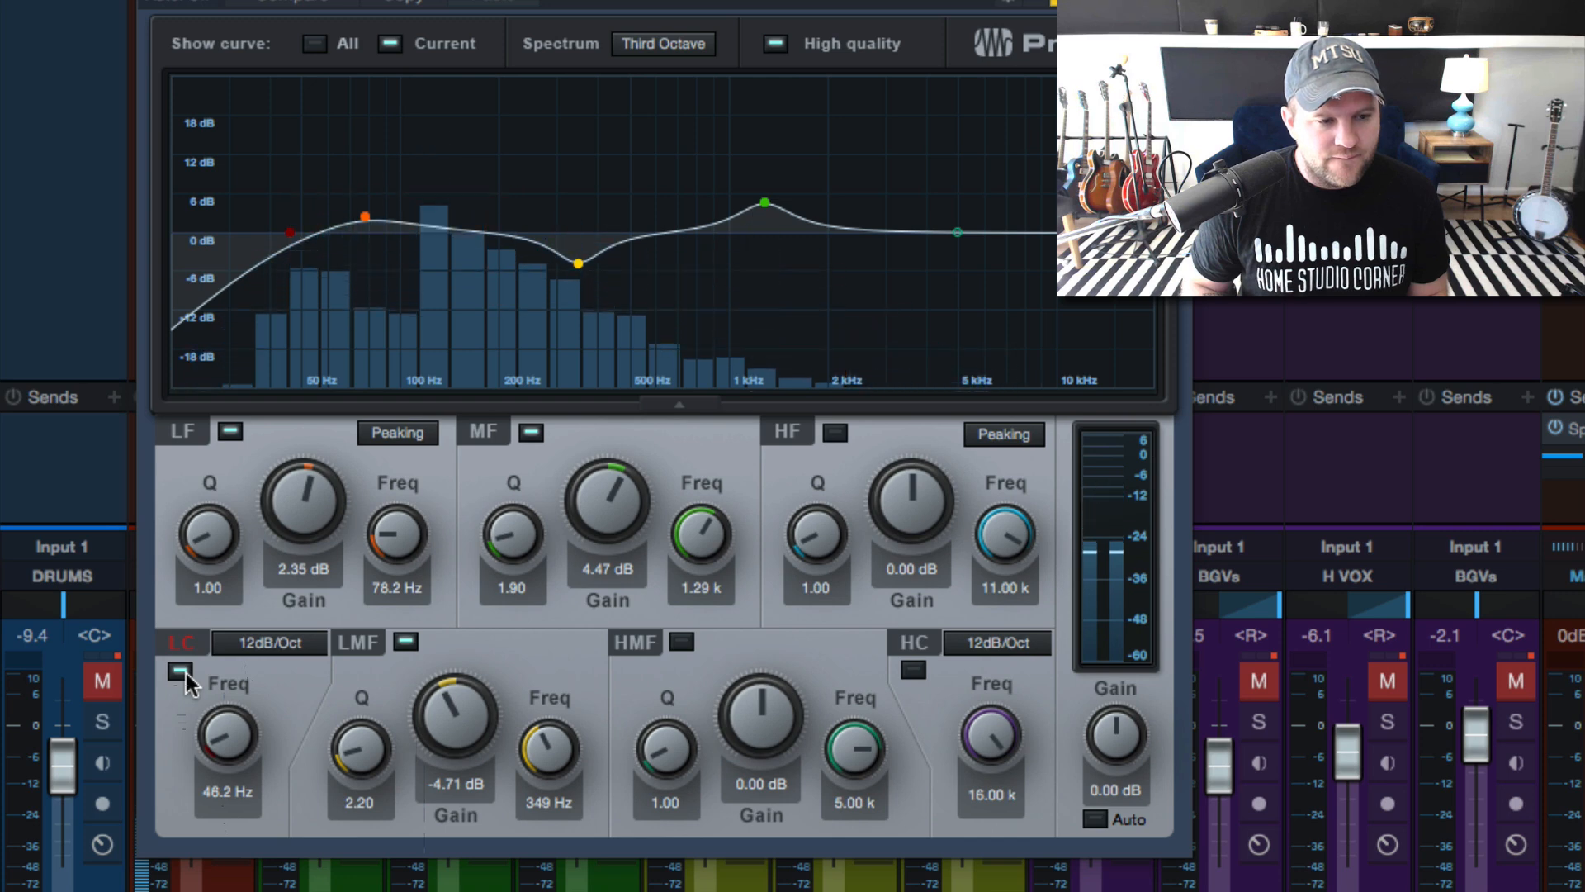
pyautogui.click(186, 672)
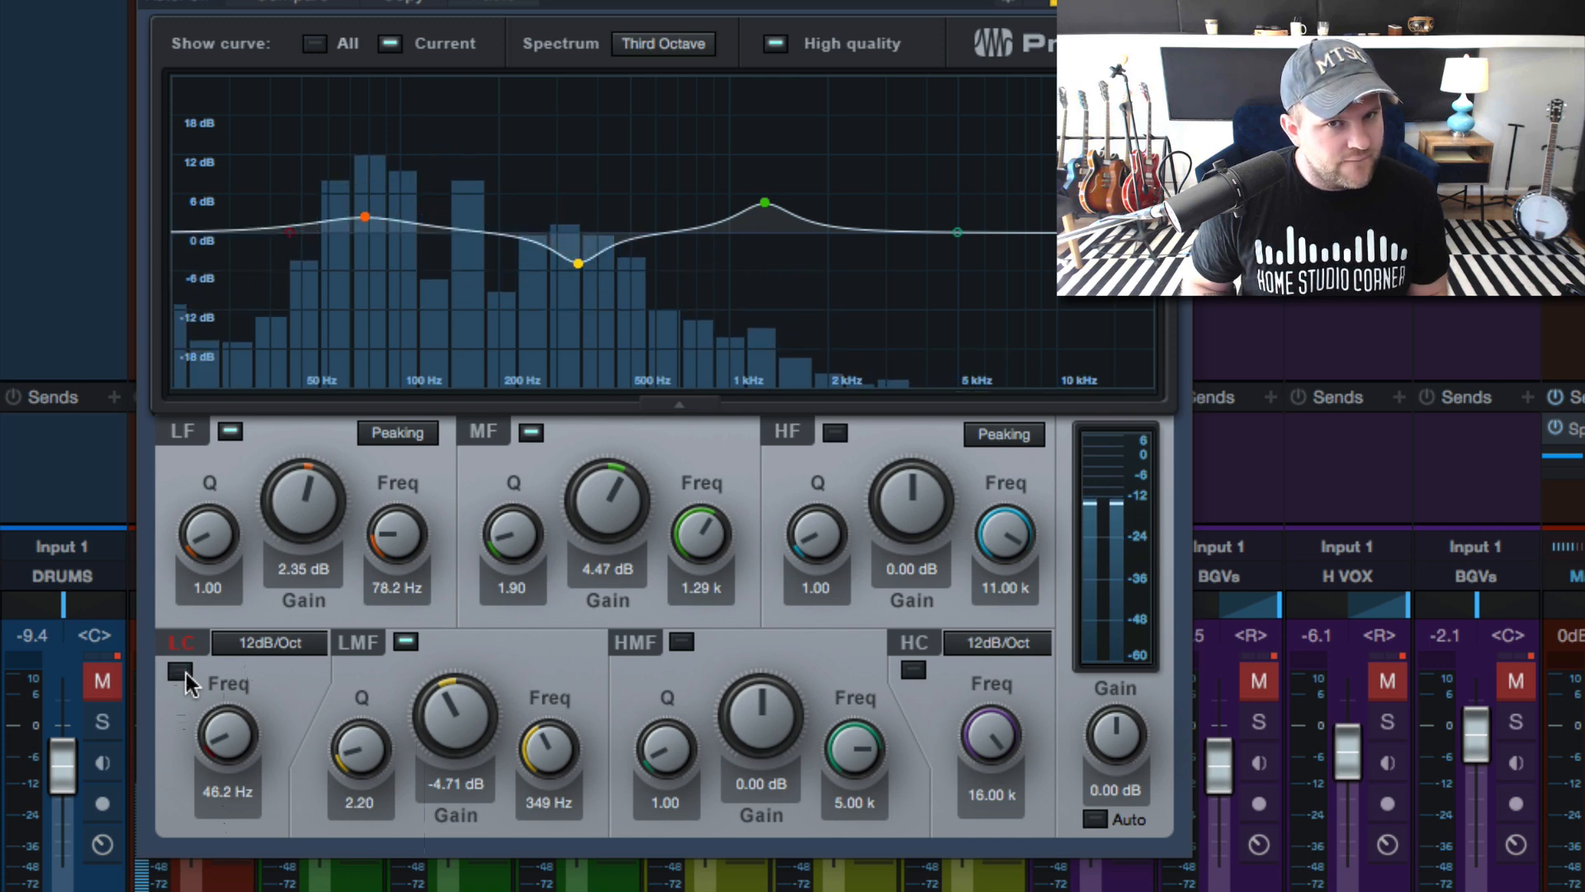
pyautogui.click(186, 672)
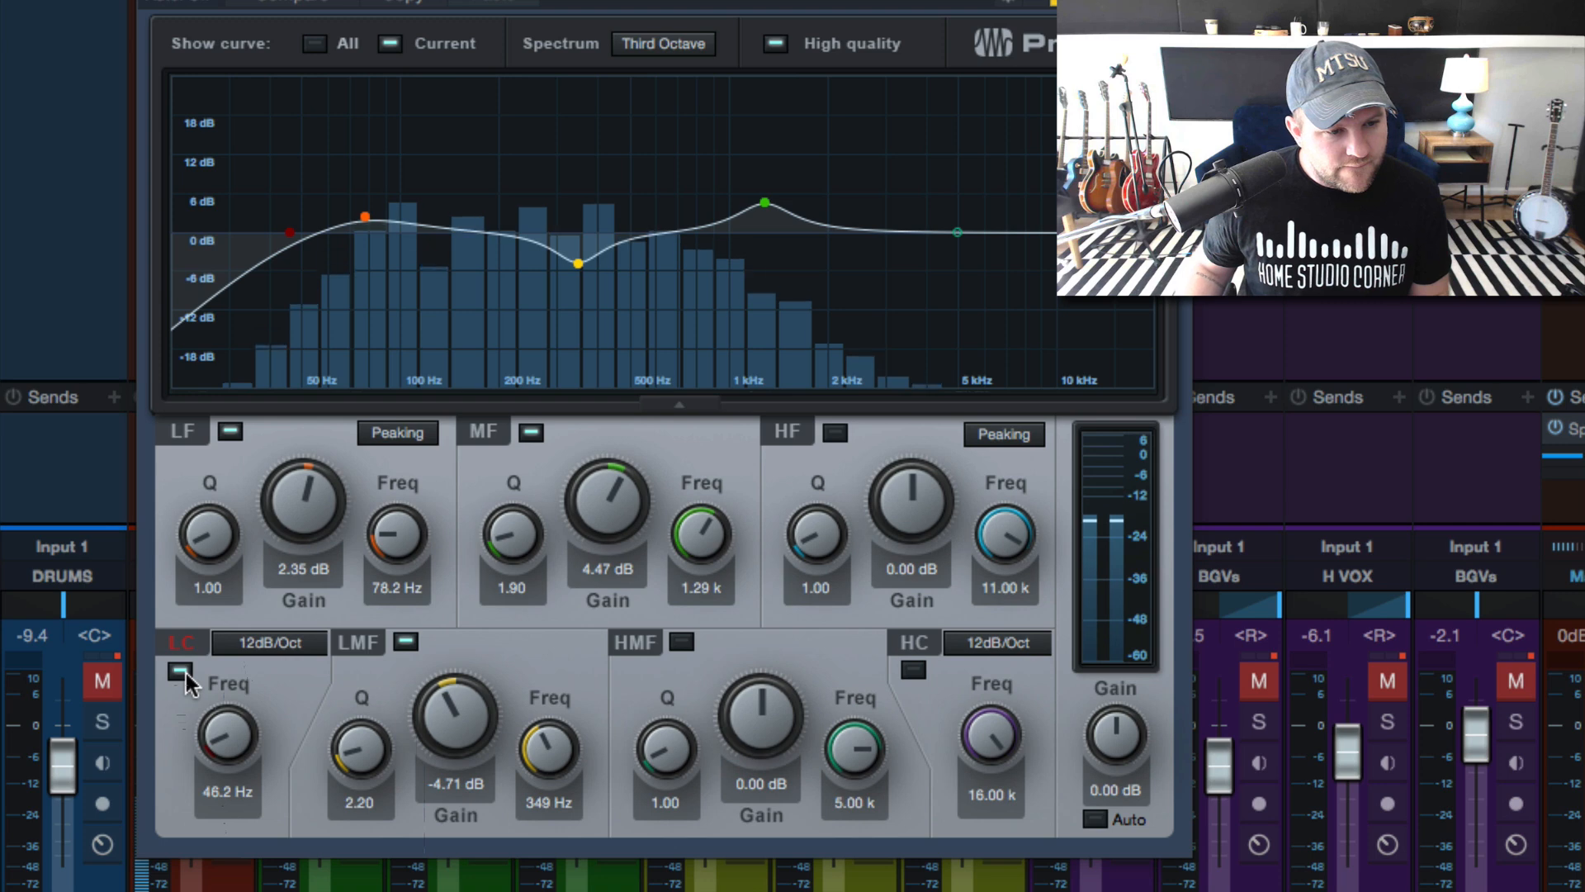
pyautogui.click(186, 672)
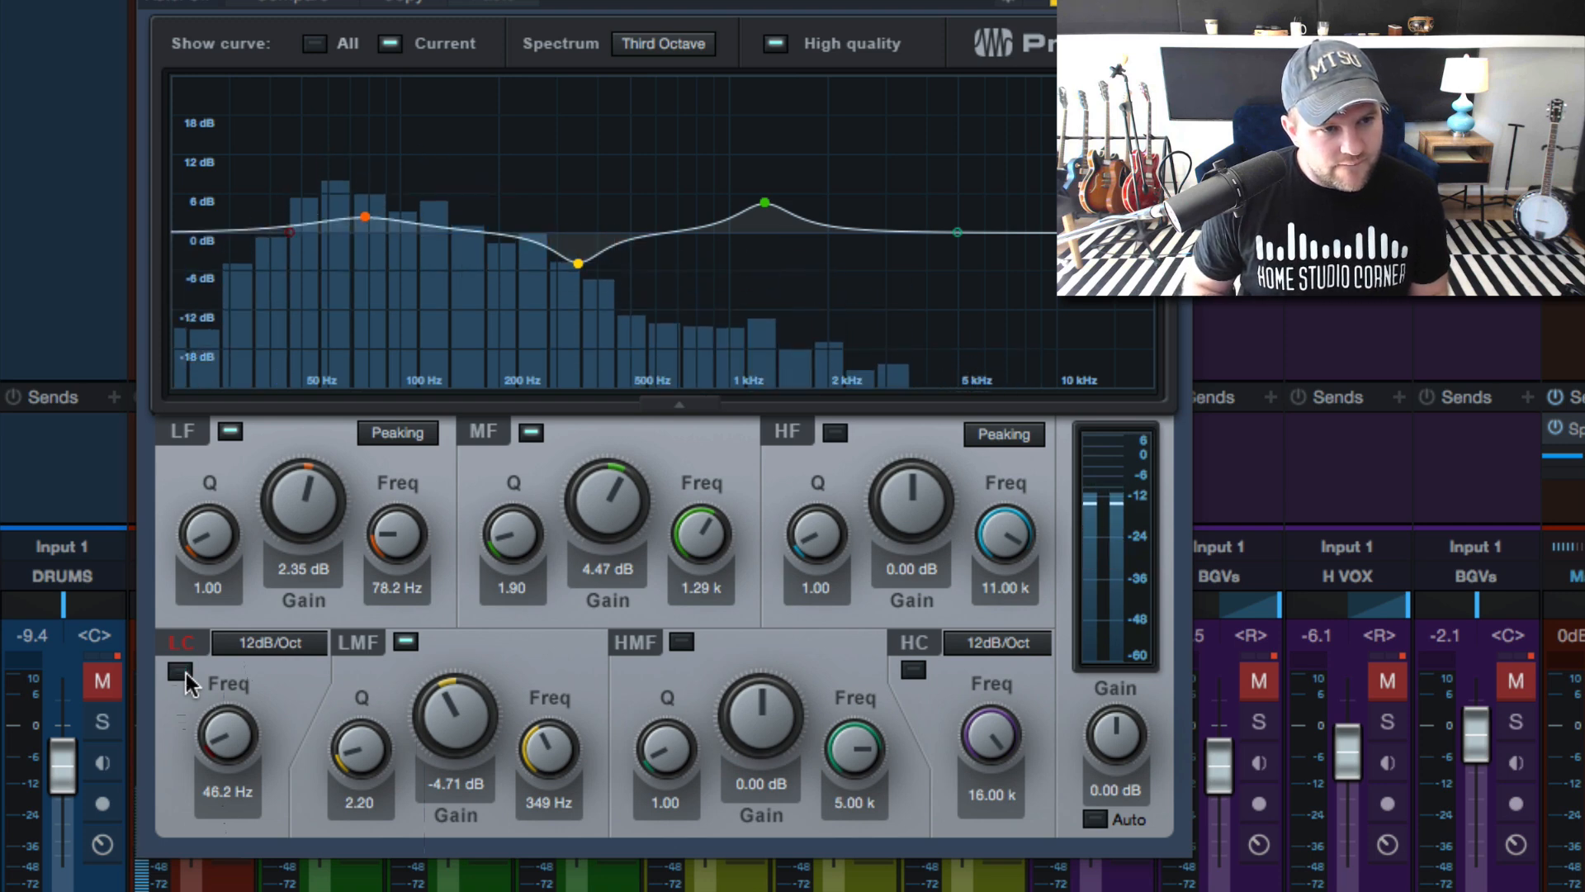
pyautogui.click(186, 672)
pyautogui.moveTo(227, 718); pyautogui.dragTo(227, 707)
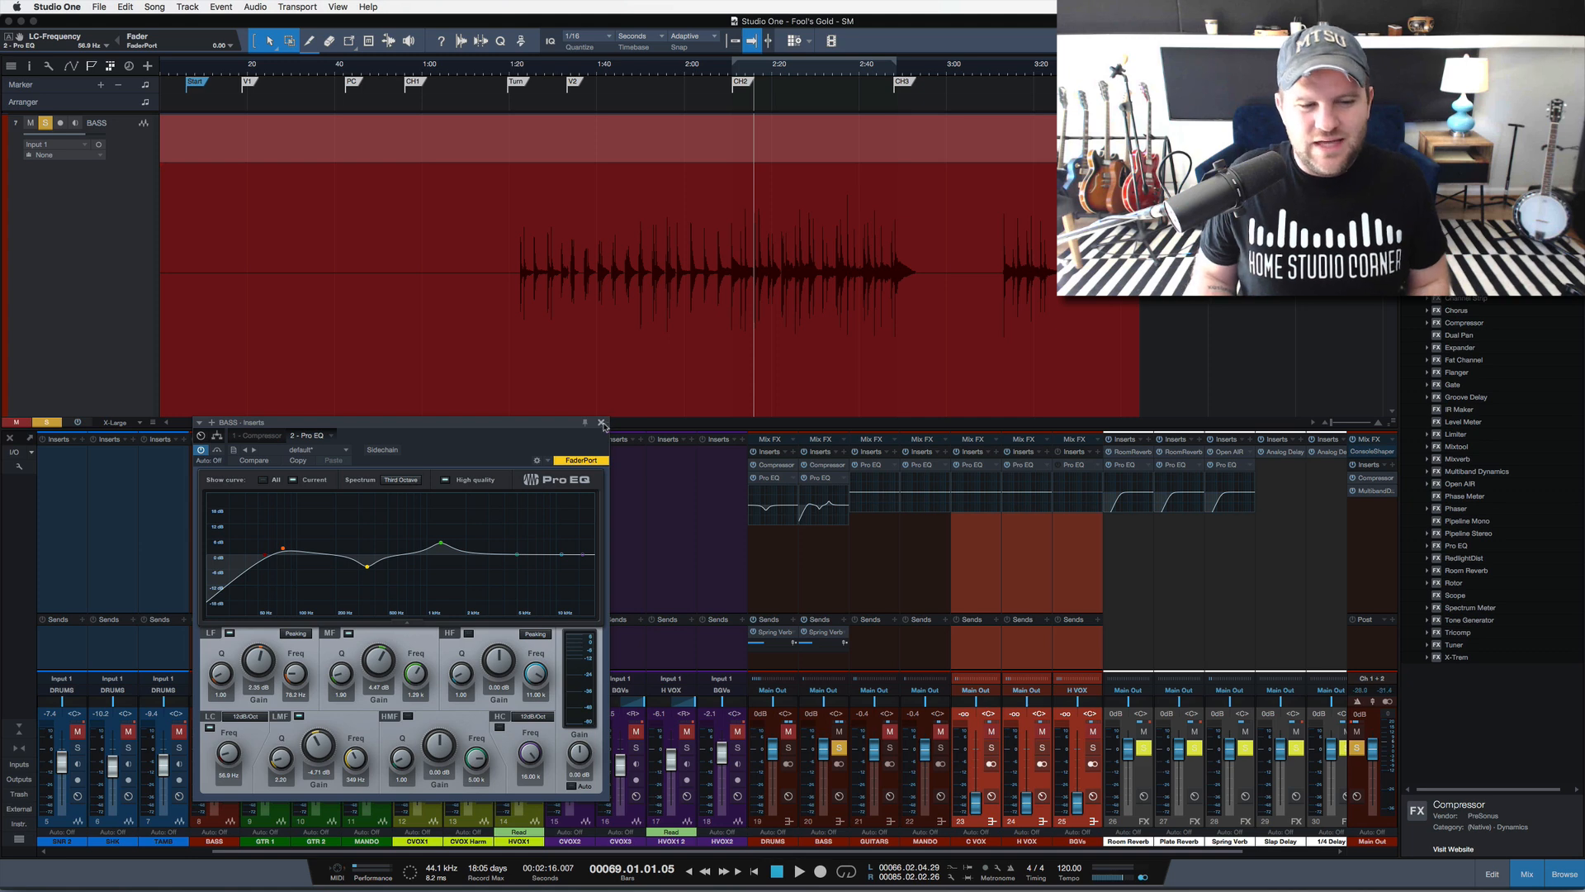
# Close the bass EQ, unsolo the BASS bus, and play the full mix
pyautogui.click(599, 423)
pyautogui.press('s')
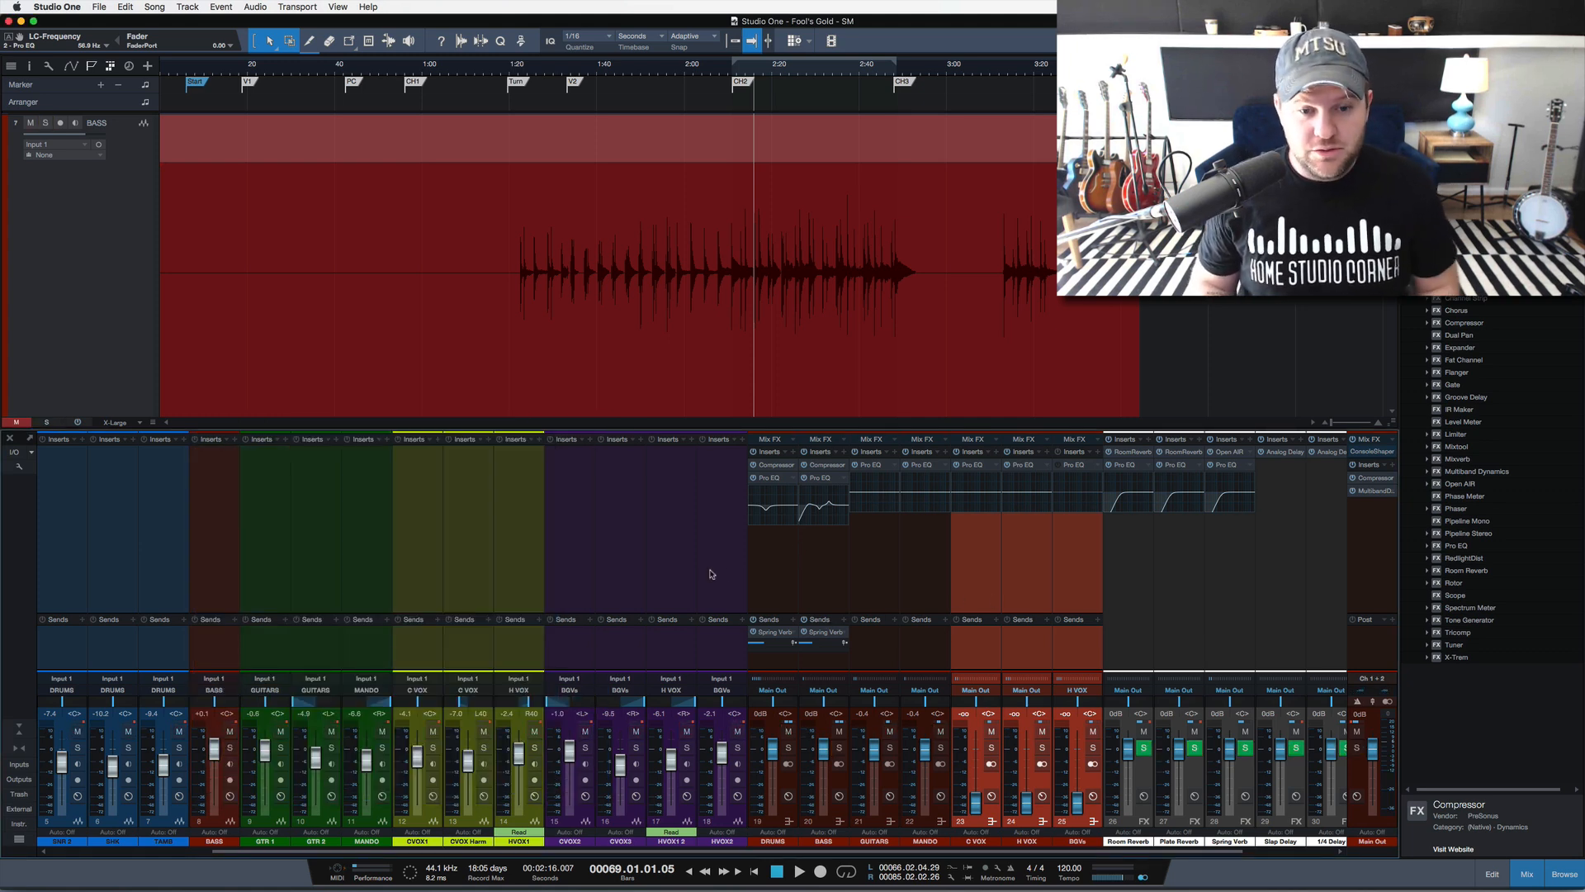
pyautogui.click(816, 589)
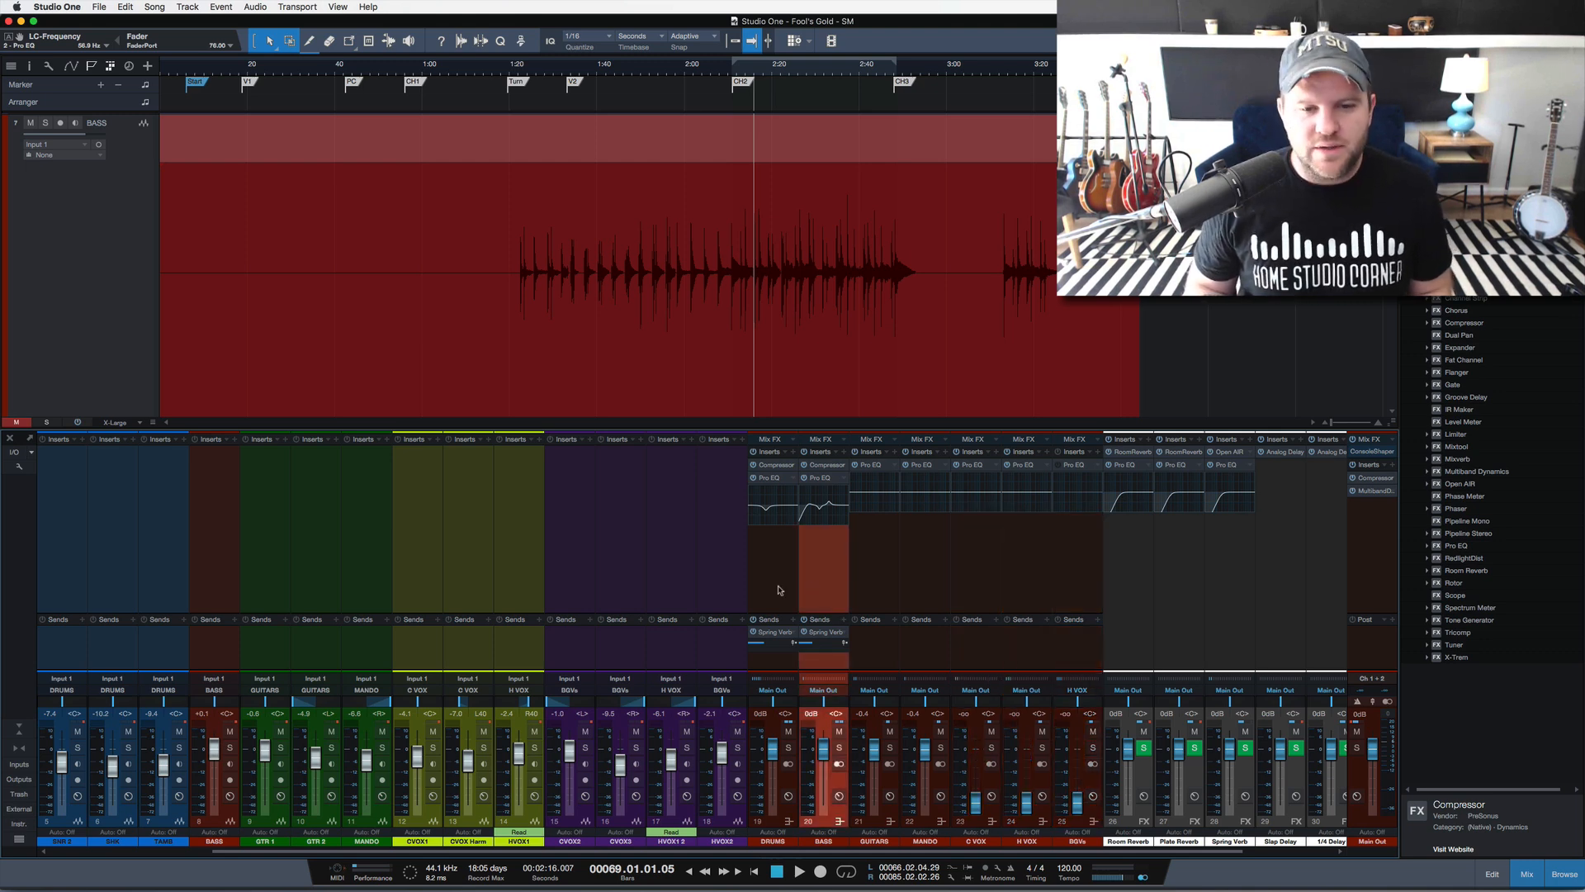
pyautogui.click(887, 588)
pyautogui.click(941, 585)
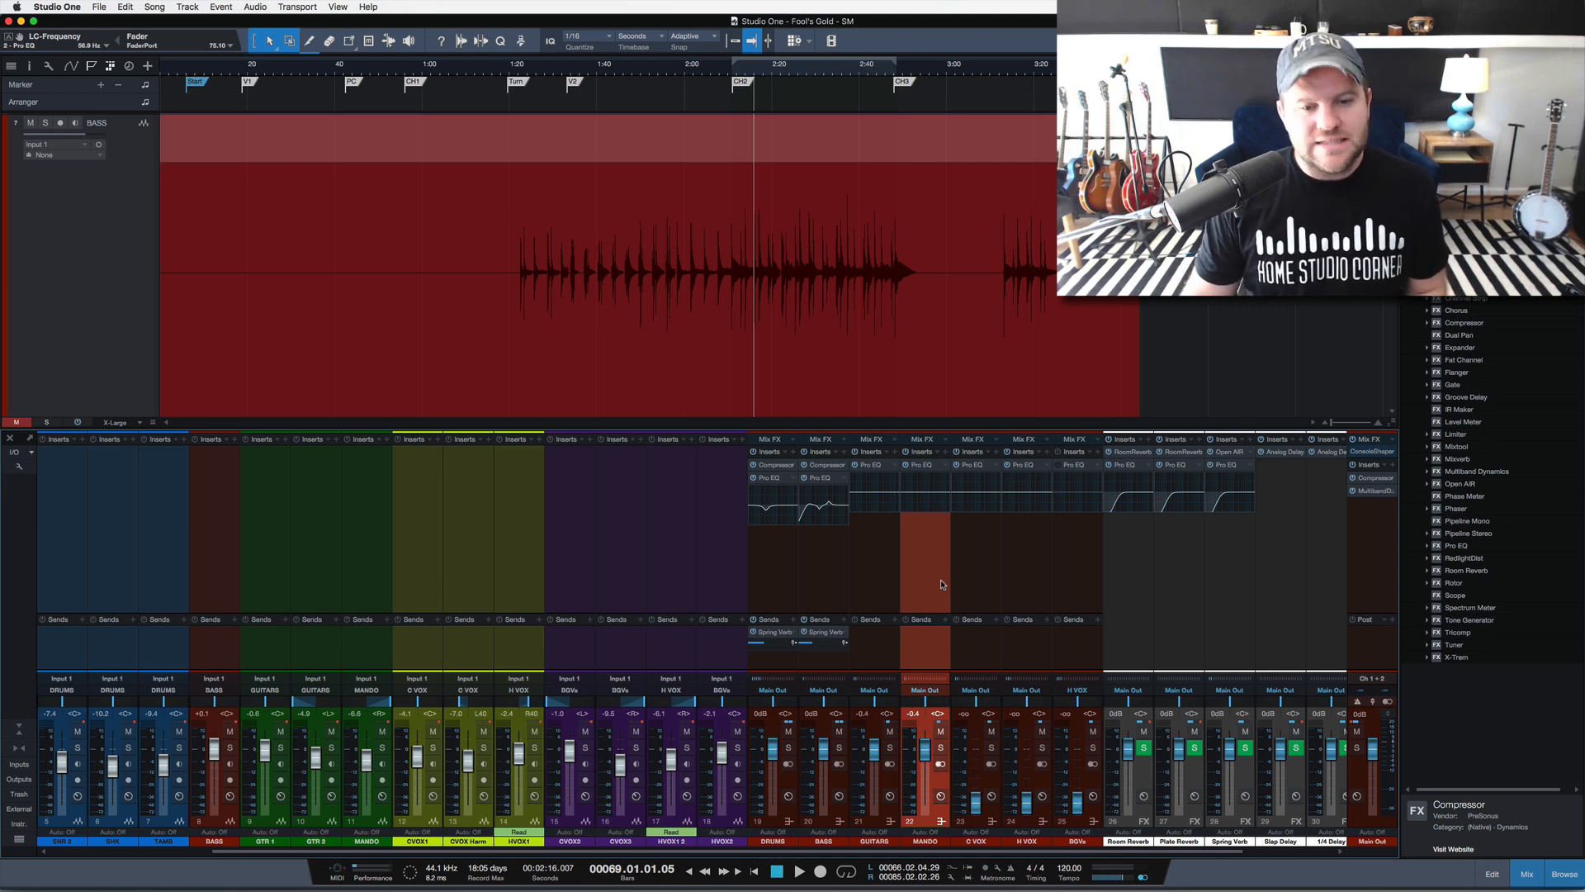
pyautogui.press('space')
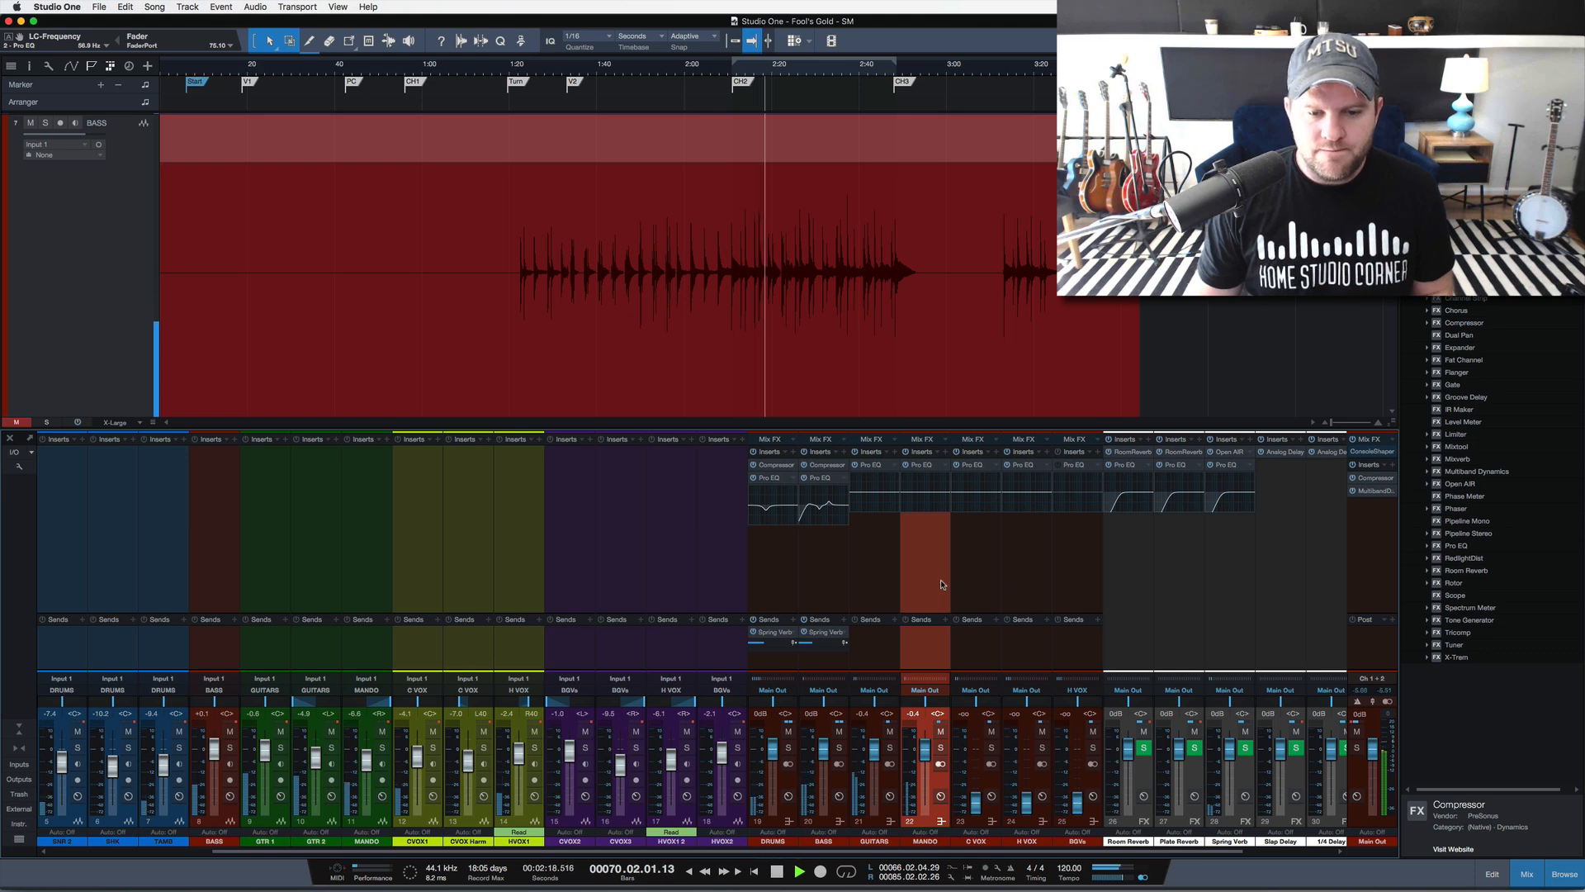
# Open the BASS bus's Pro EQ and Compressor to check them while the full mix plays
pyautogui.click(842, 578)
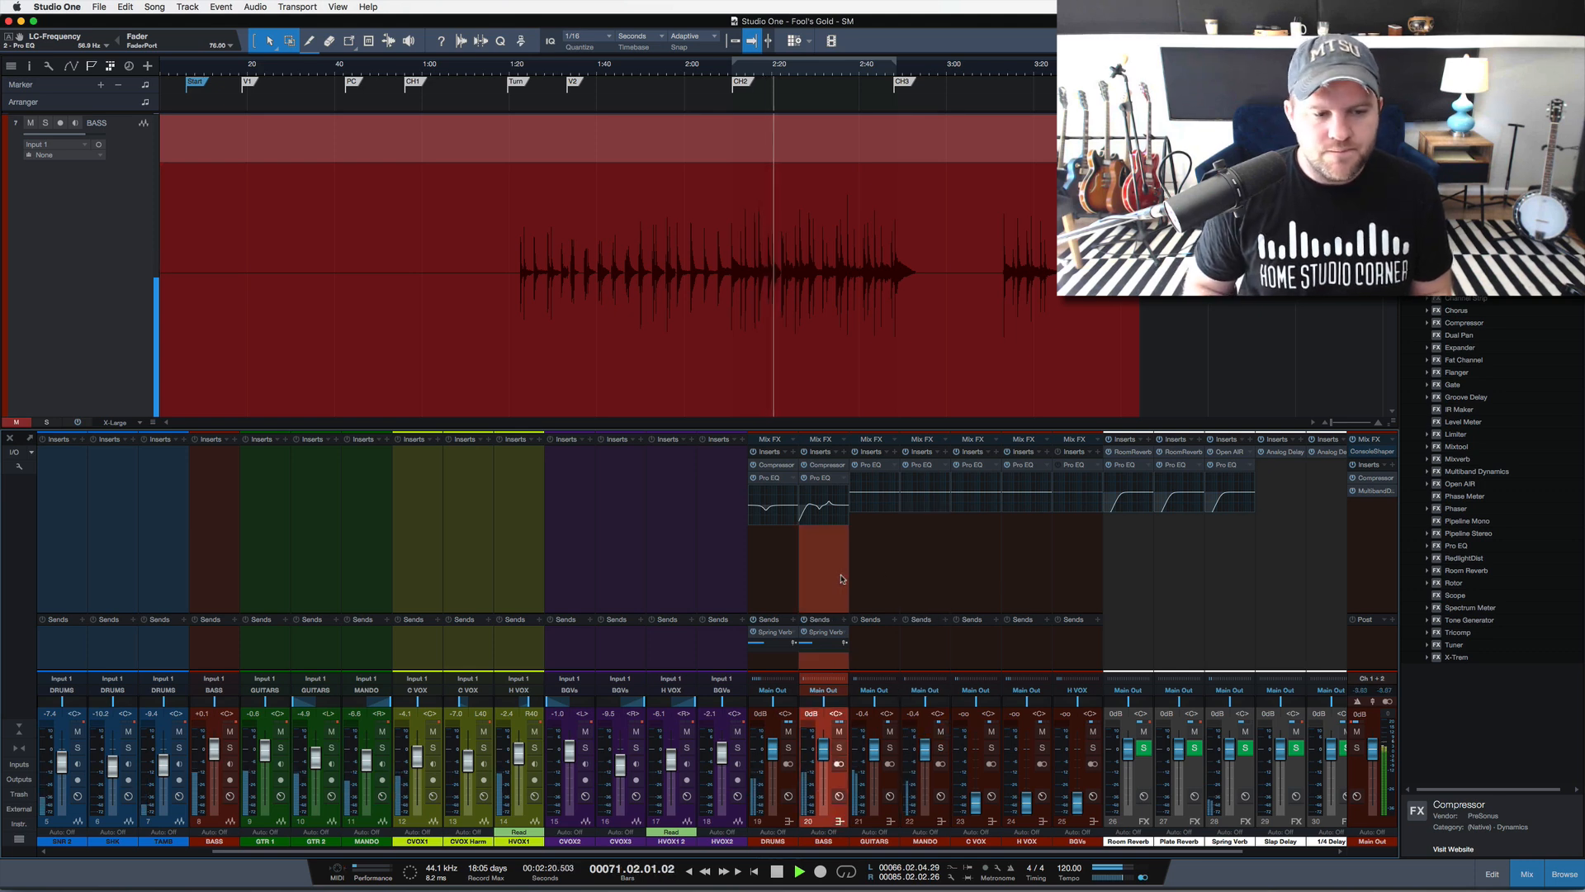
pyautogui.click(822, 468)
pyautogui.click(313, 435)
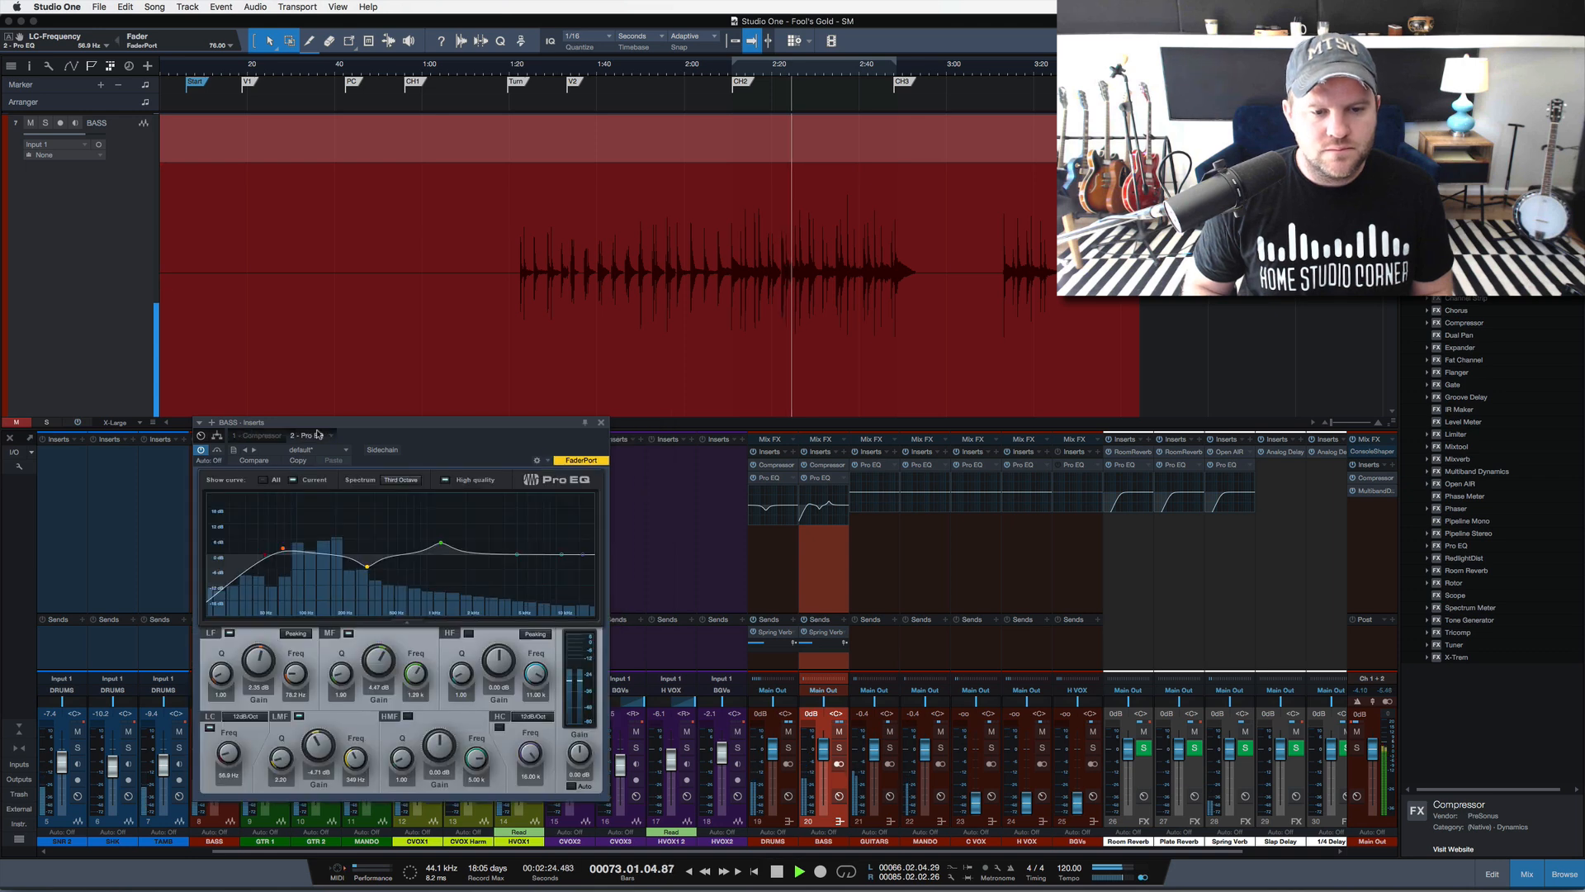
pyautogui.click(257, 435)
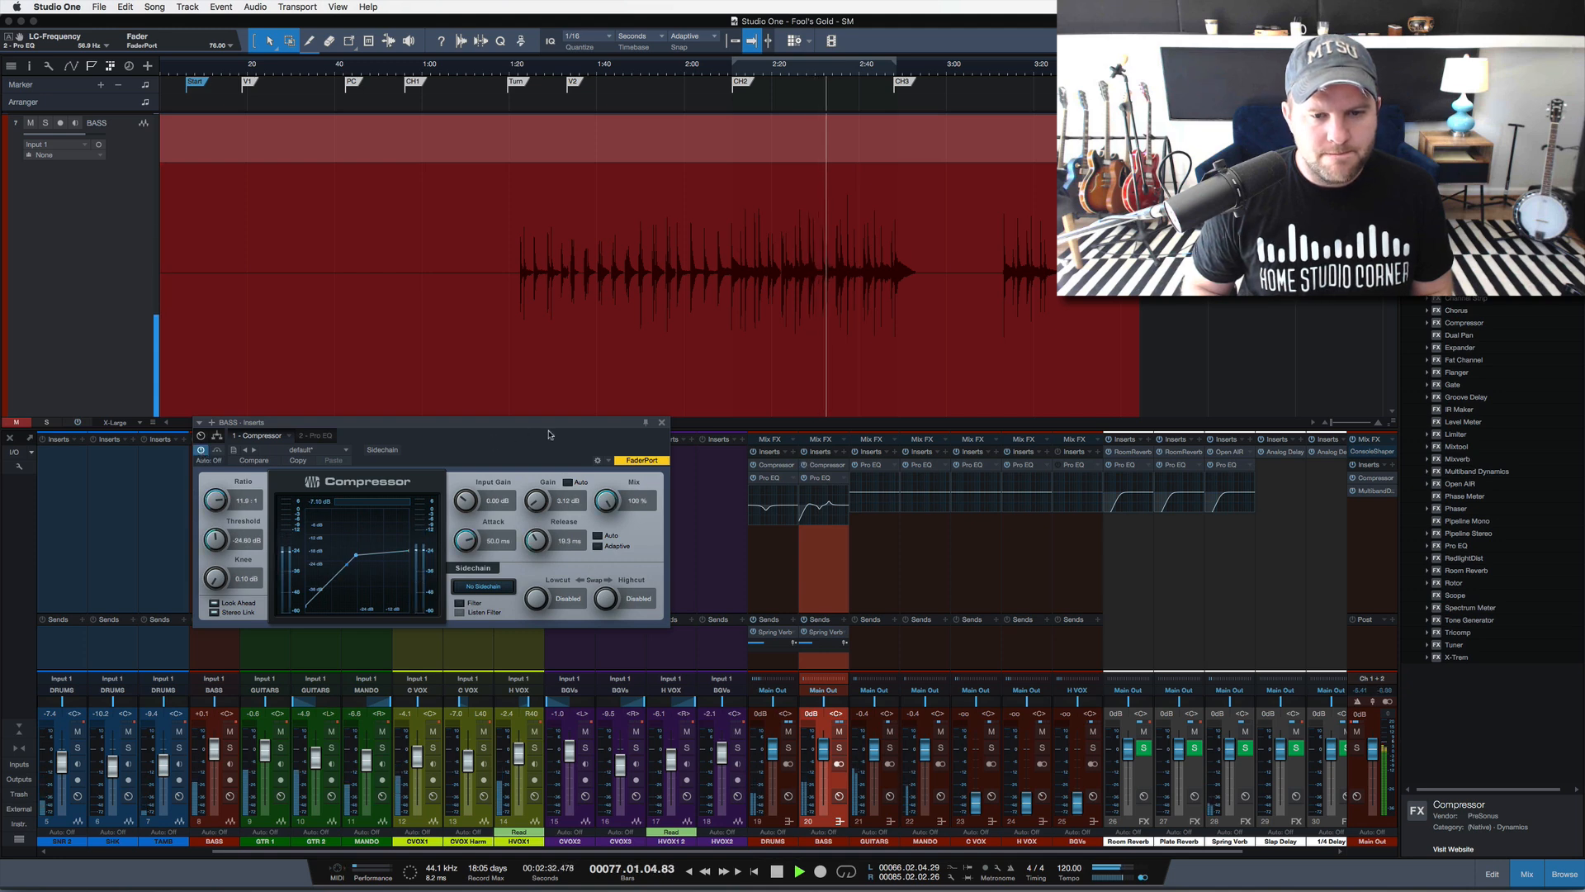
# Compare the mix with all BASS bus inserts bypassed and active, leaving them active
pyautogui.press('space')
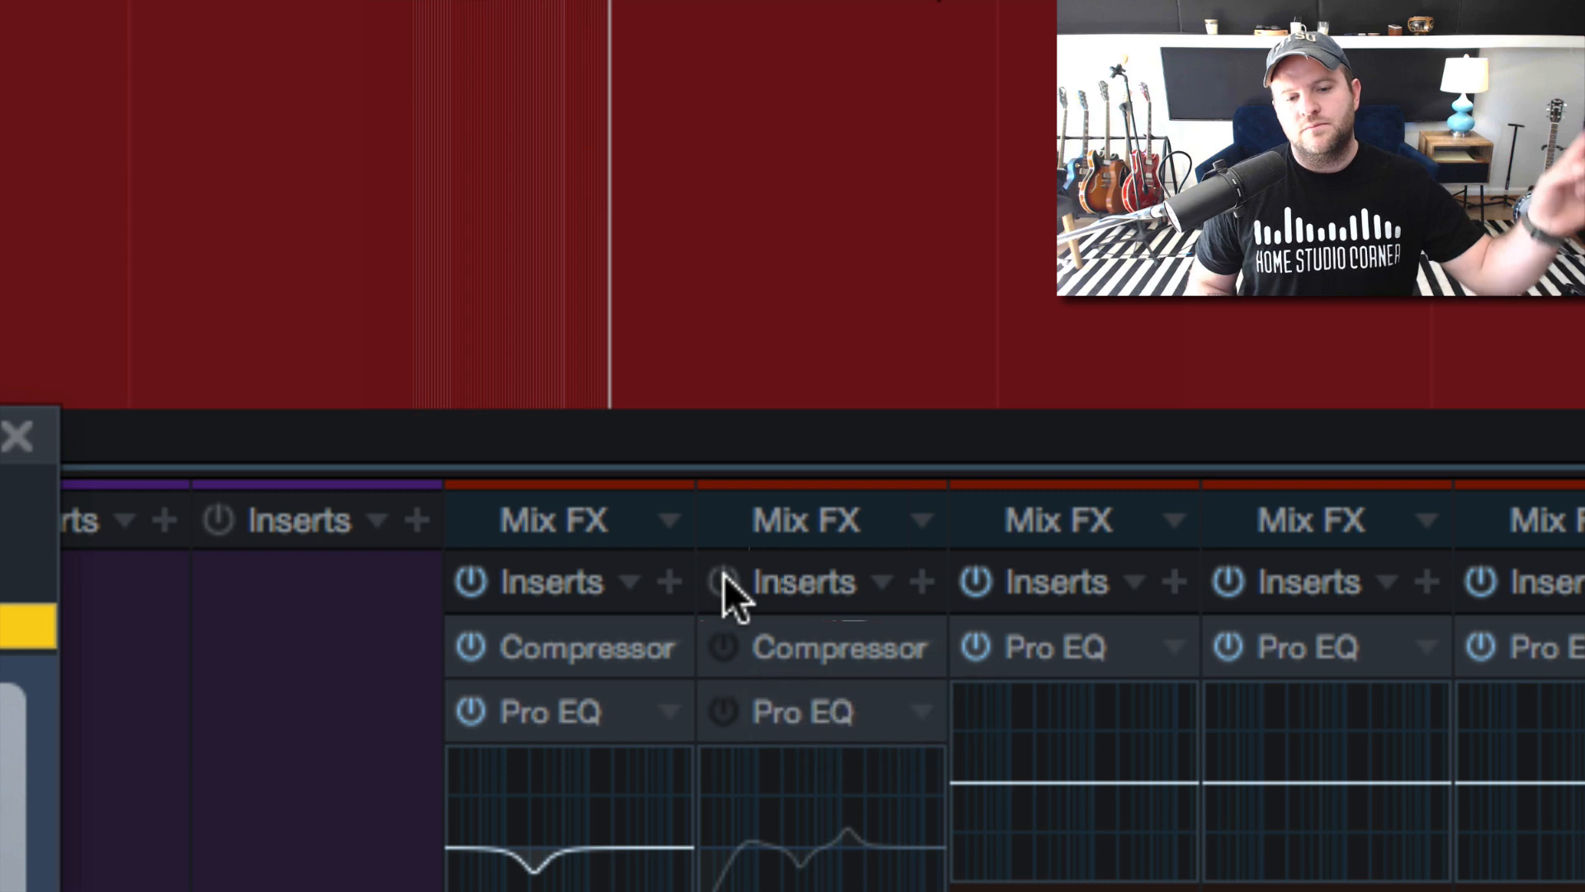
pyautogui.click(724, 581)
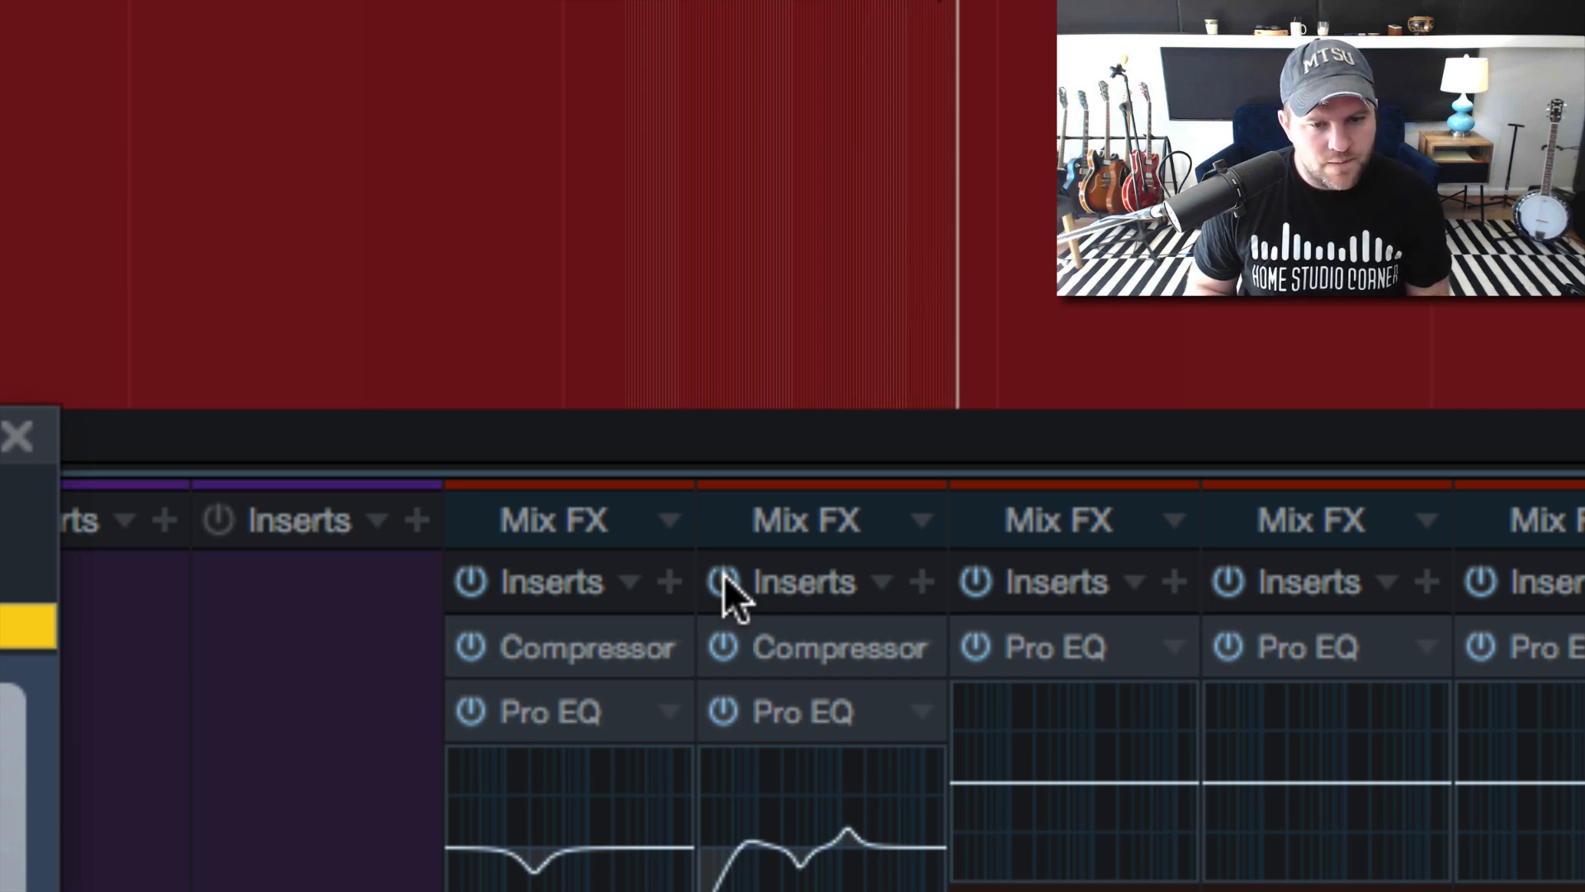
pyautogui.click(724, 580)
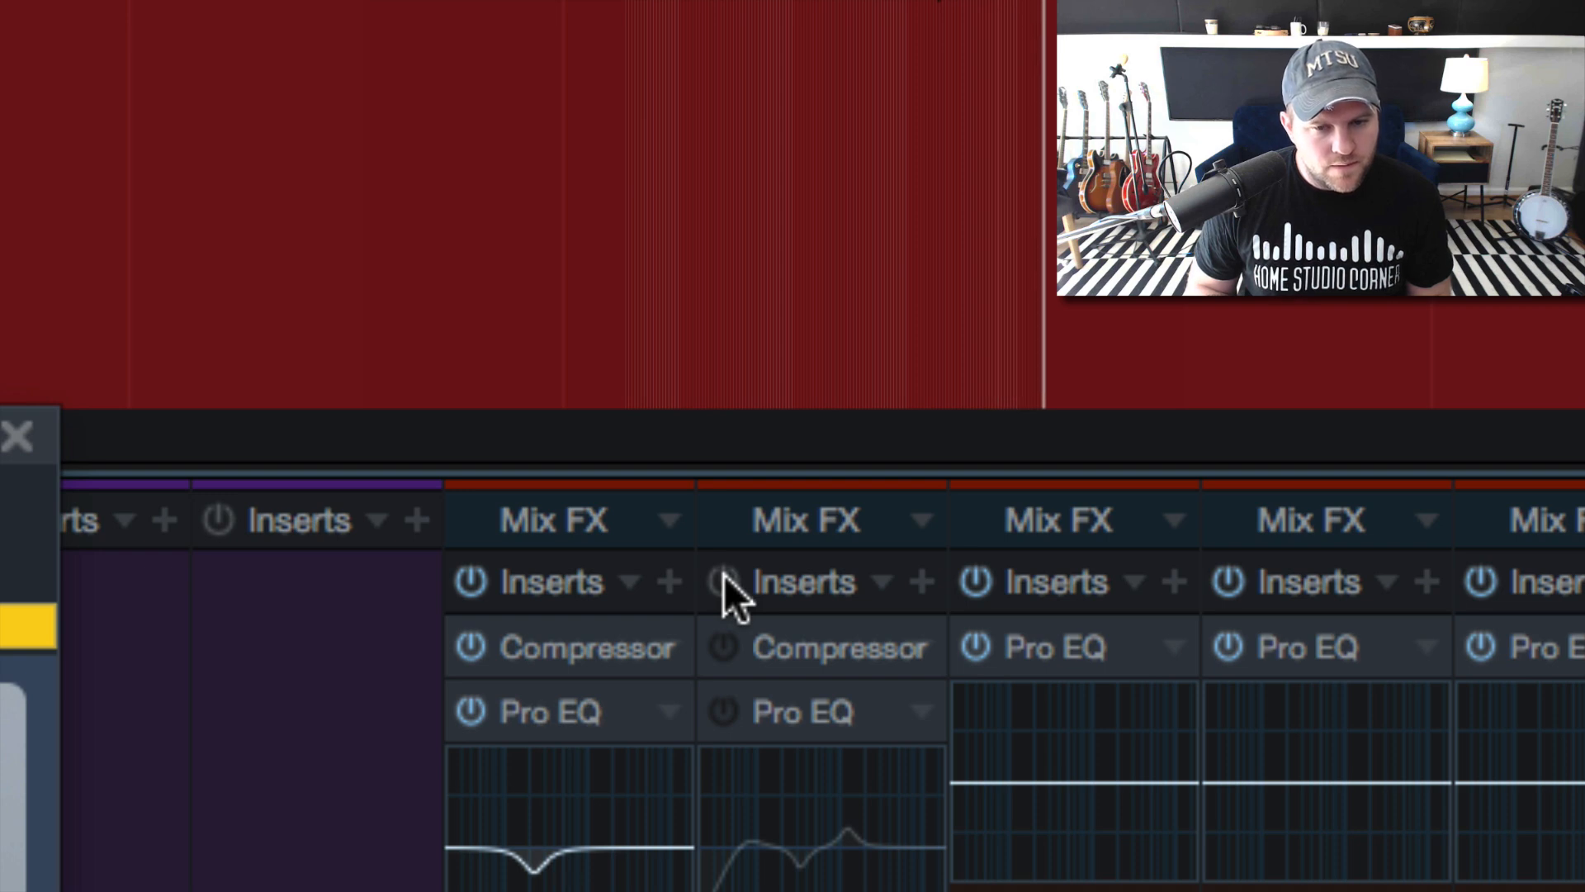
pyautogui.click(724, 580)
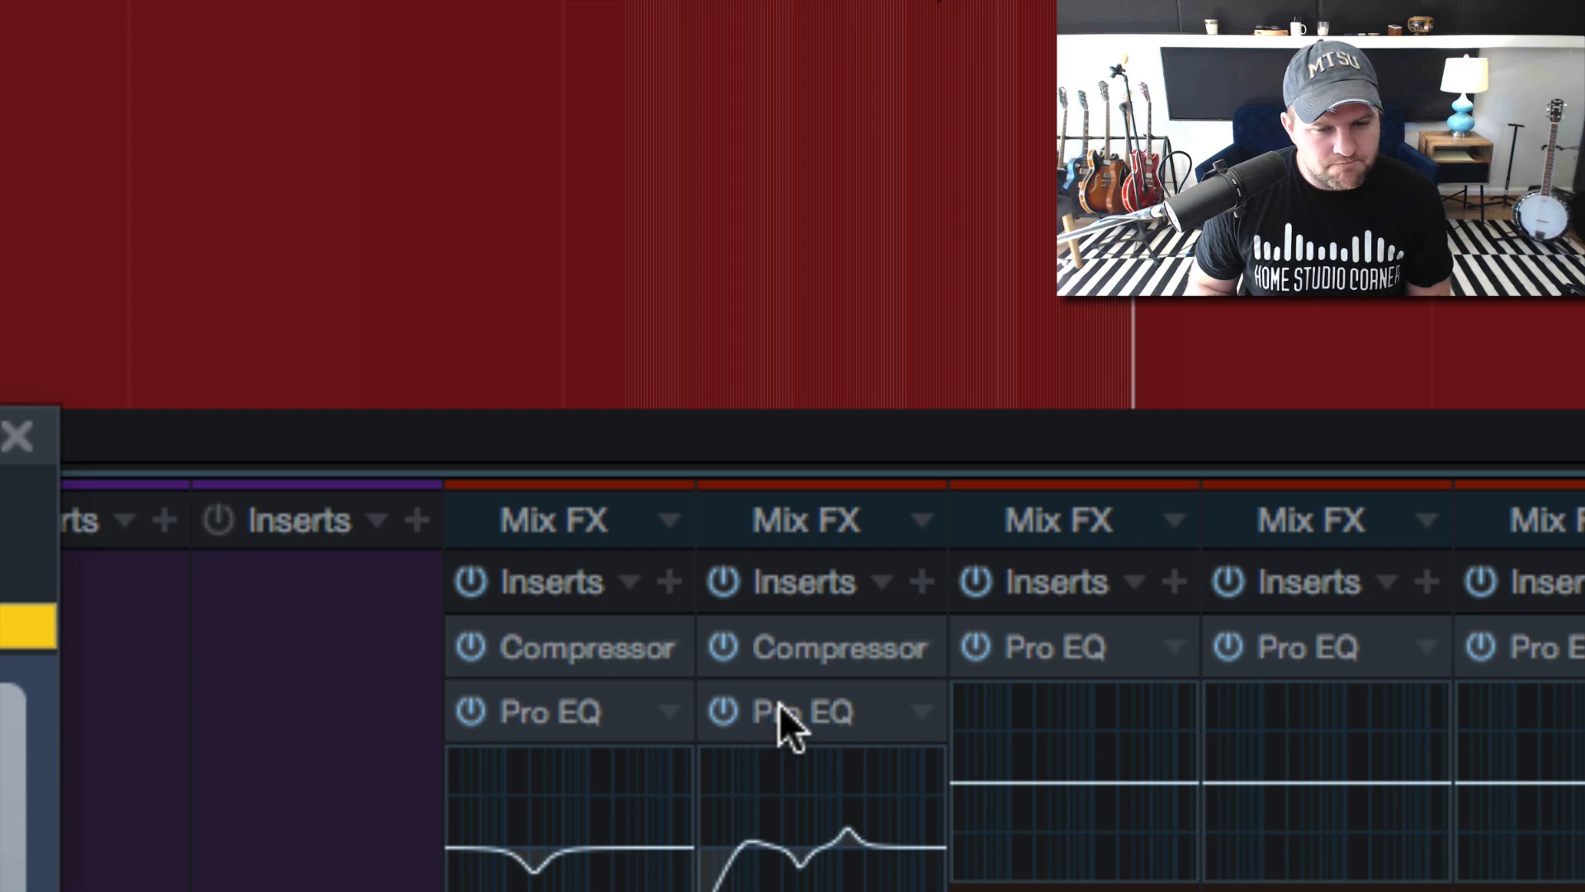
# Turn off the low cut in the BASS bus's Pro EQ and close the plug-in
pyautogui.hscroll(2, 807, 692)
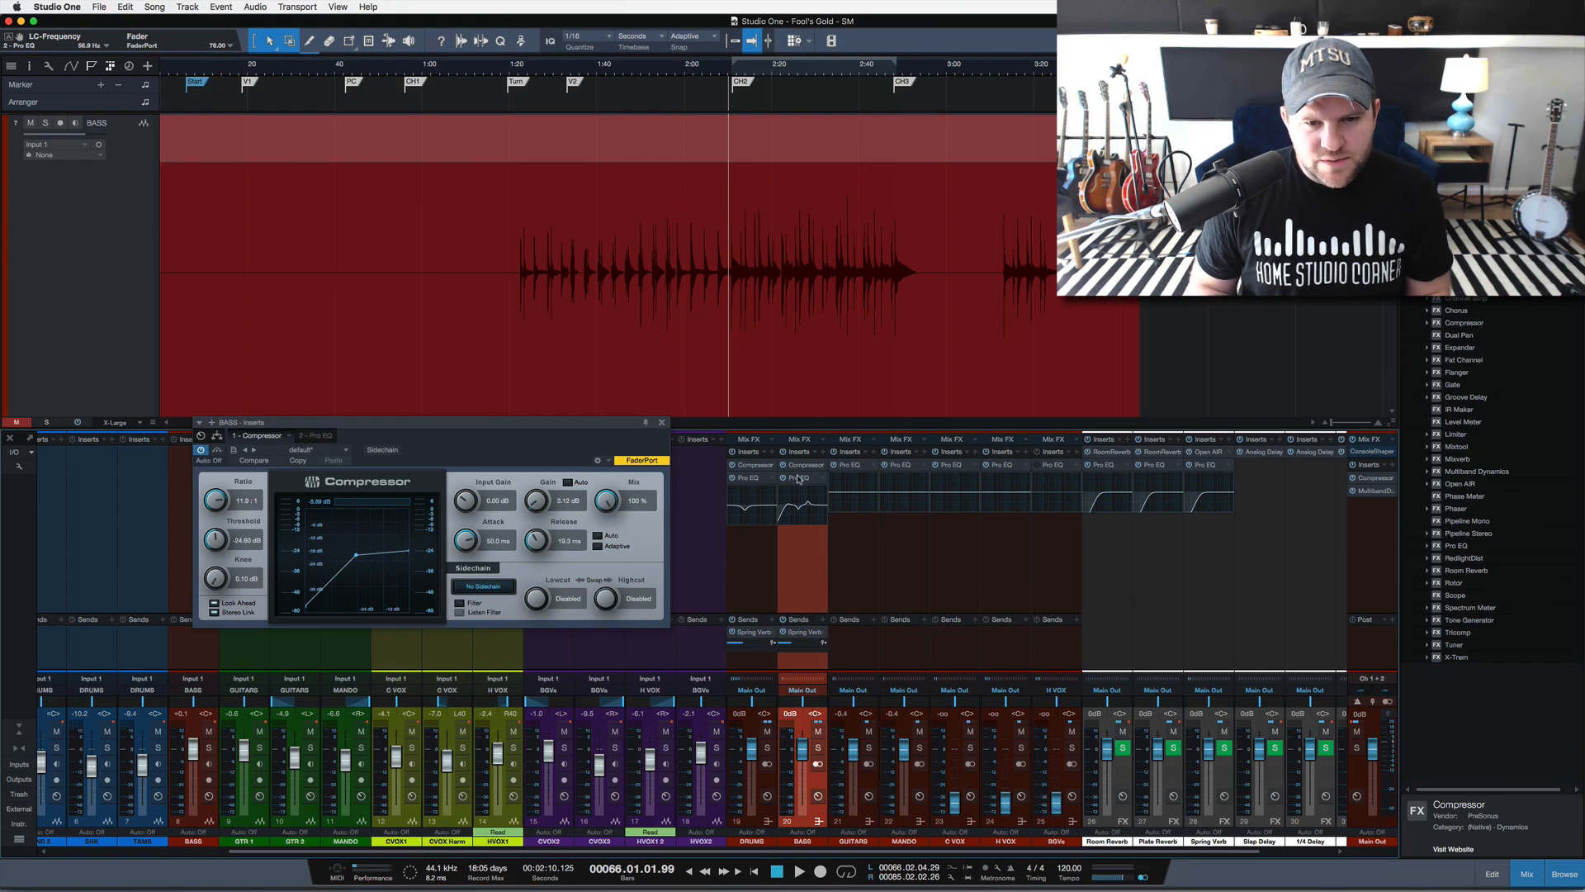
pyautogui.click(798, 478)
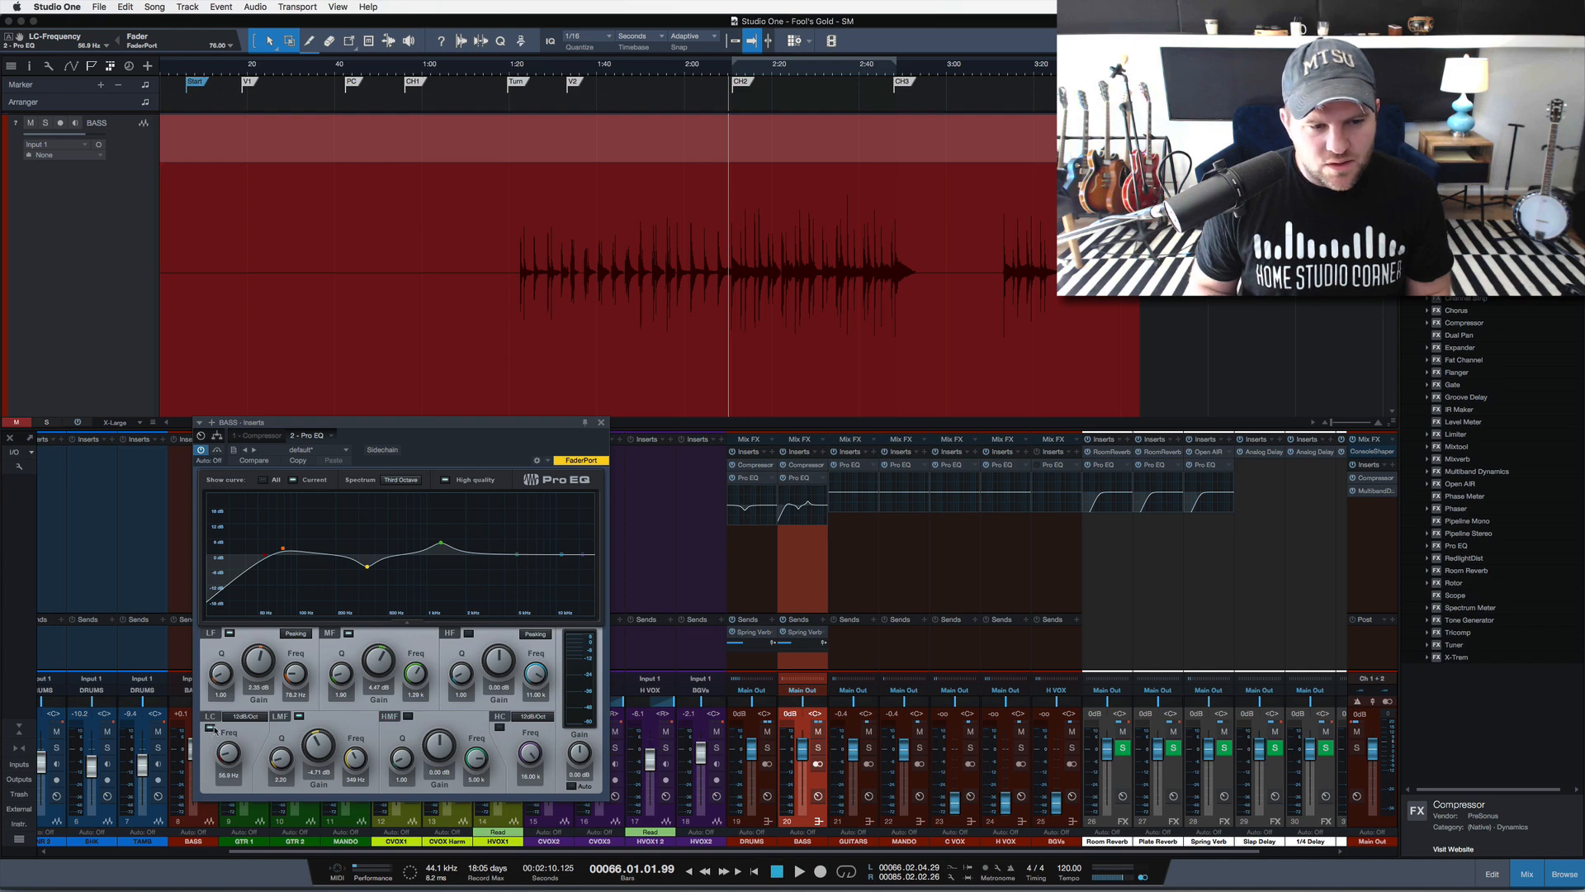
pyautogui.click(211, 728)
pyautogui.click(600, 423)
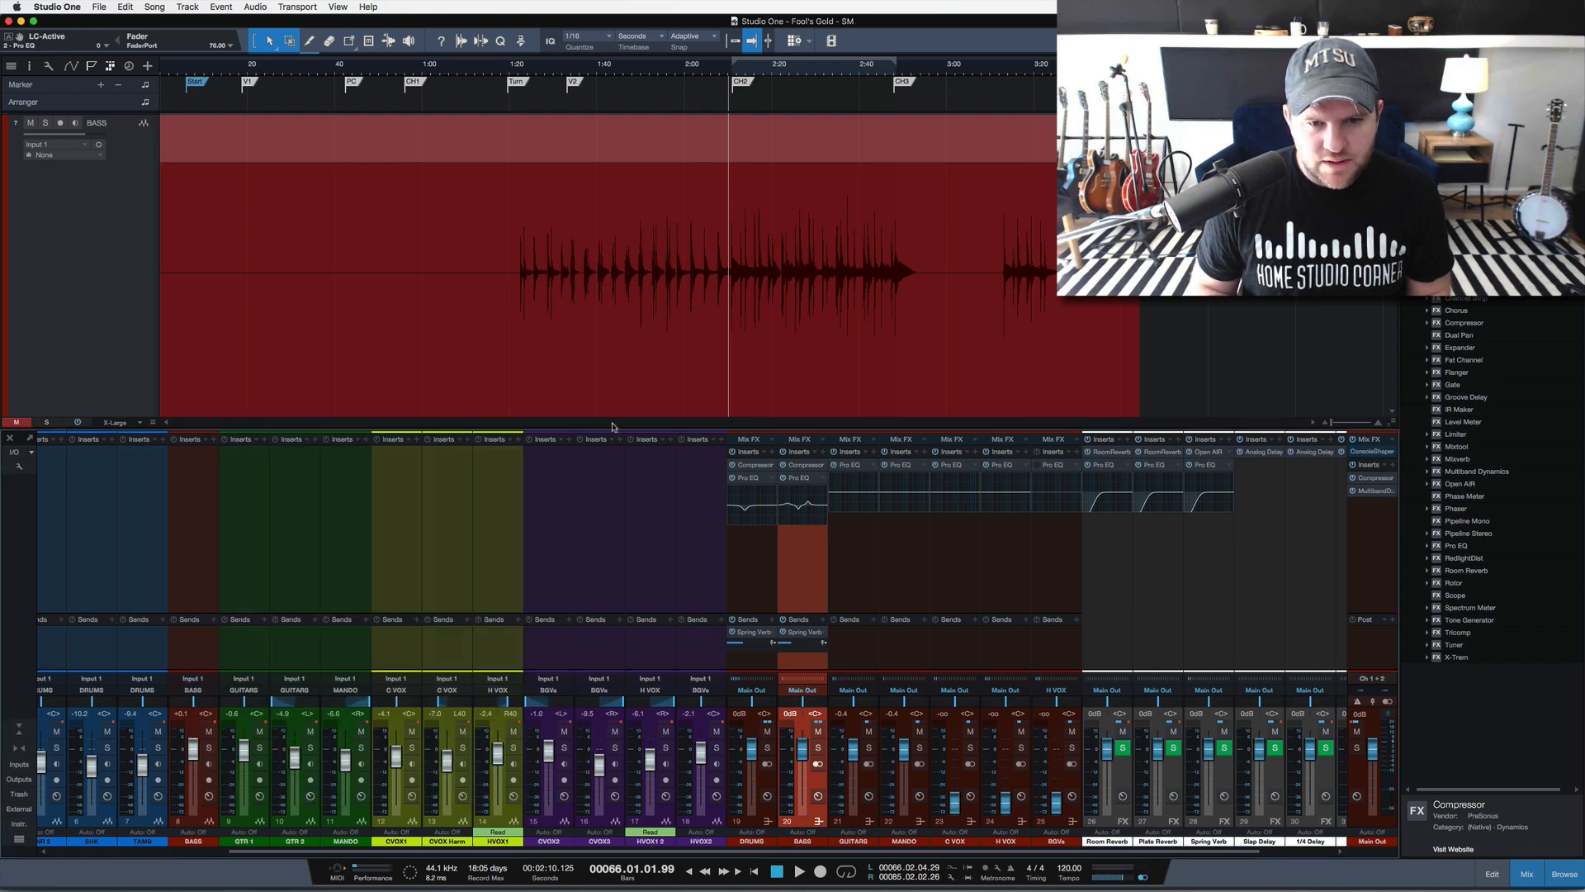
# Set the bass compressor's attack to 69.7 ms and, after trying 9.8:1, its ratio to 11.7:1 while listening to the mix
pyautogui.click(805, 466)
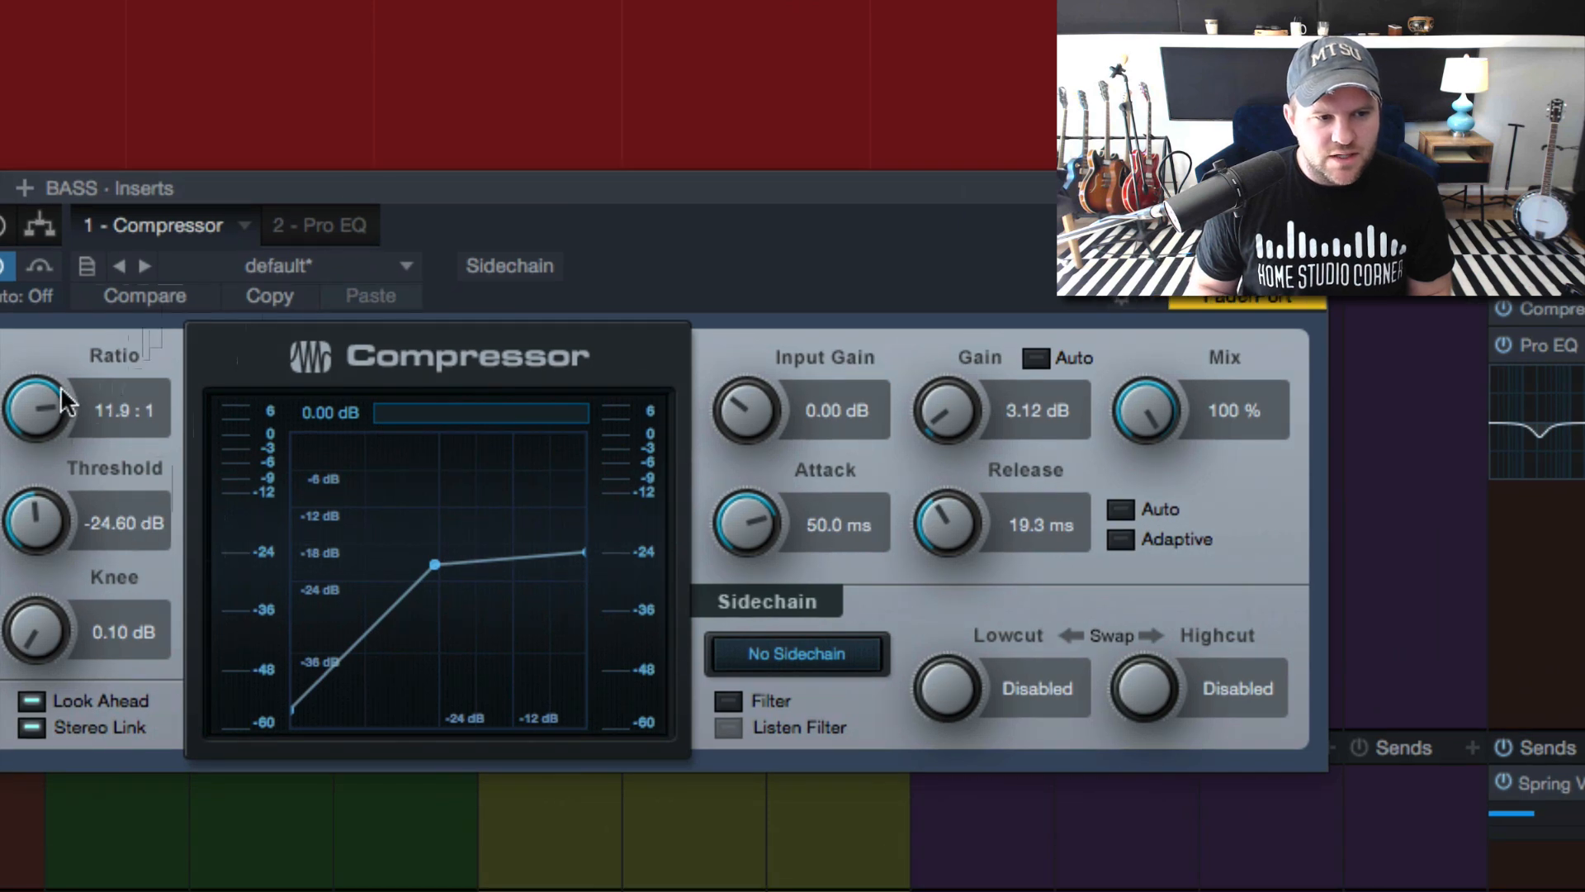
pyautogui.moveTo(42, 417); pyautogui.dragTo(49, 437)
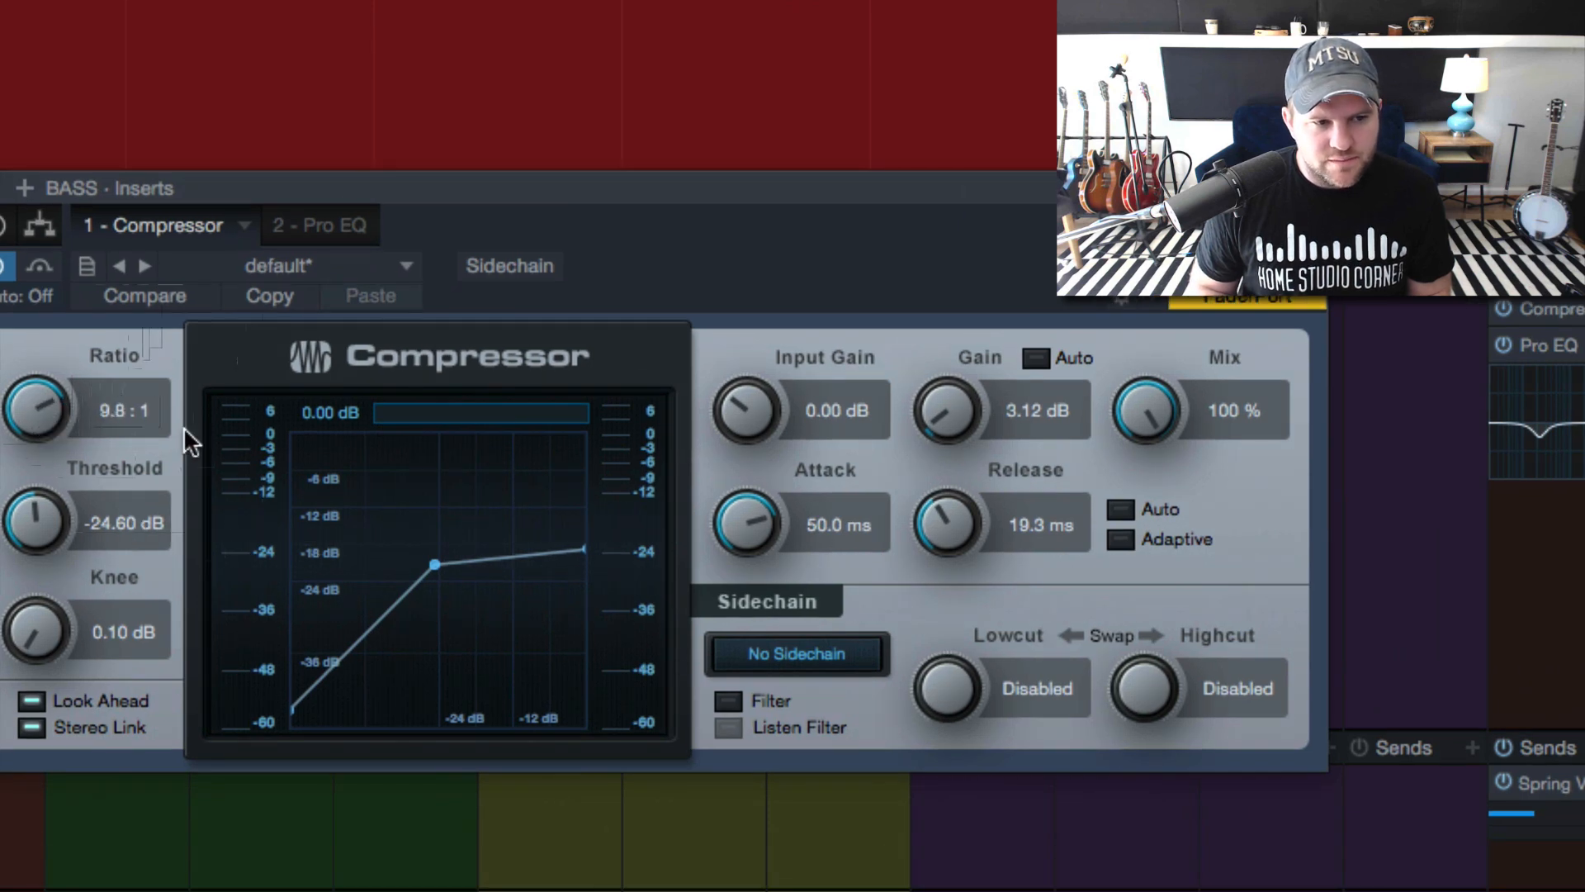
pyautogui.press('space')
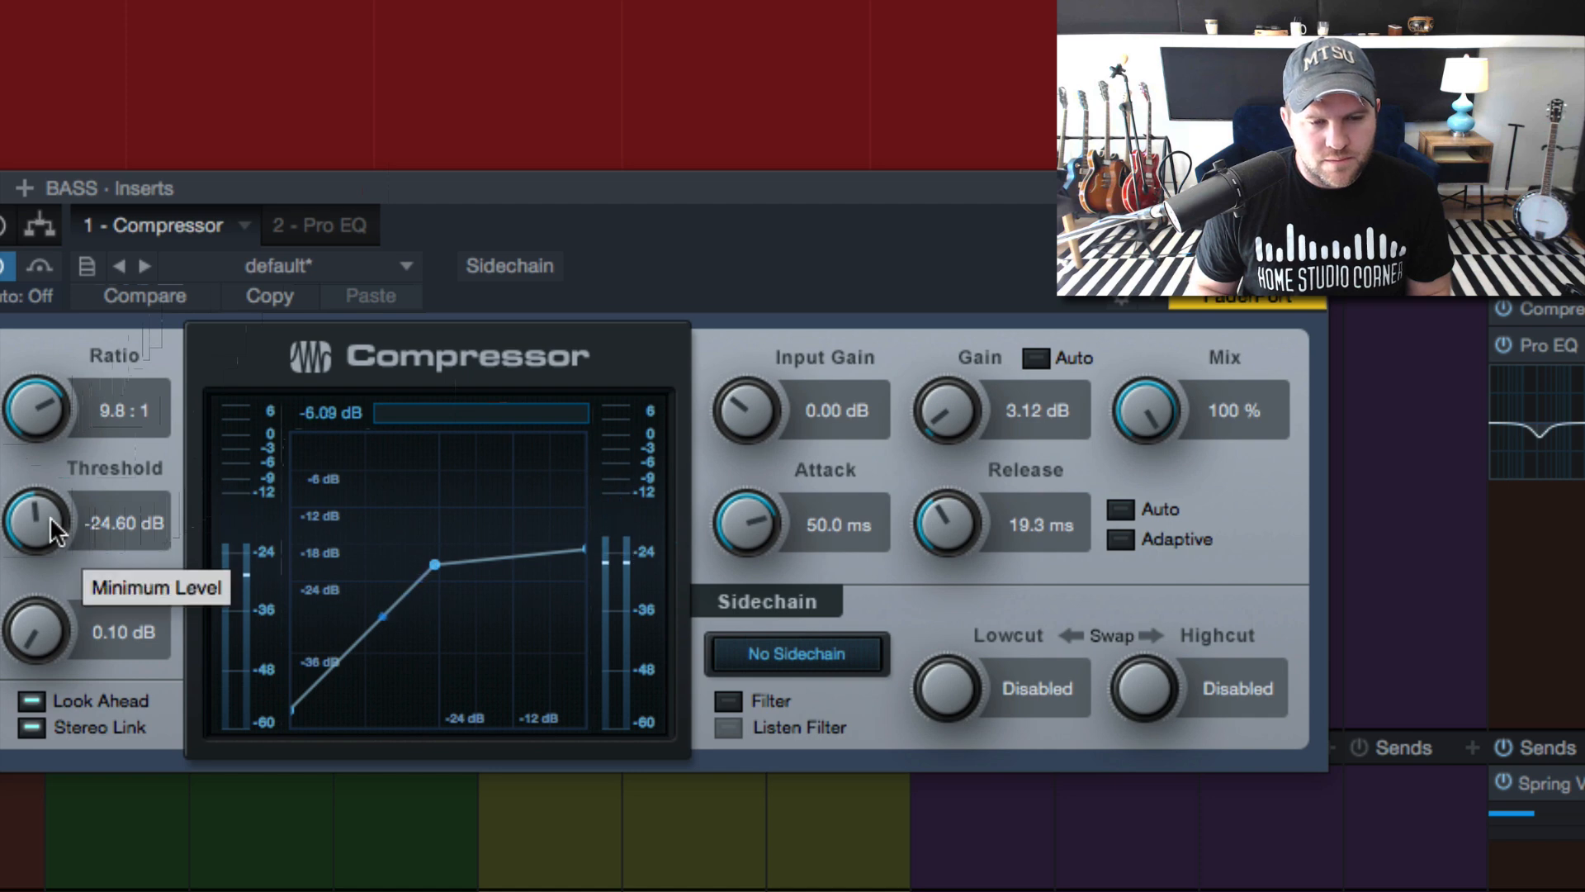
pyautogui.moveTo(743, 520); pyautogui.dragTo(747, 500)
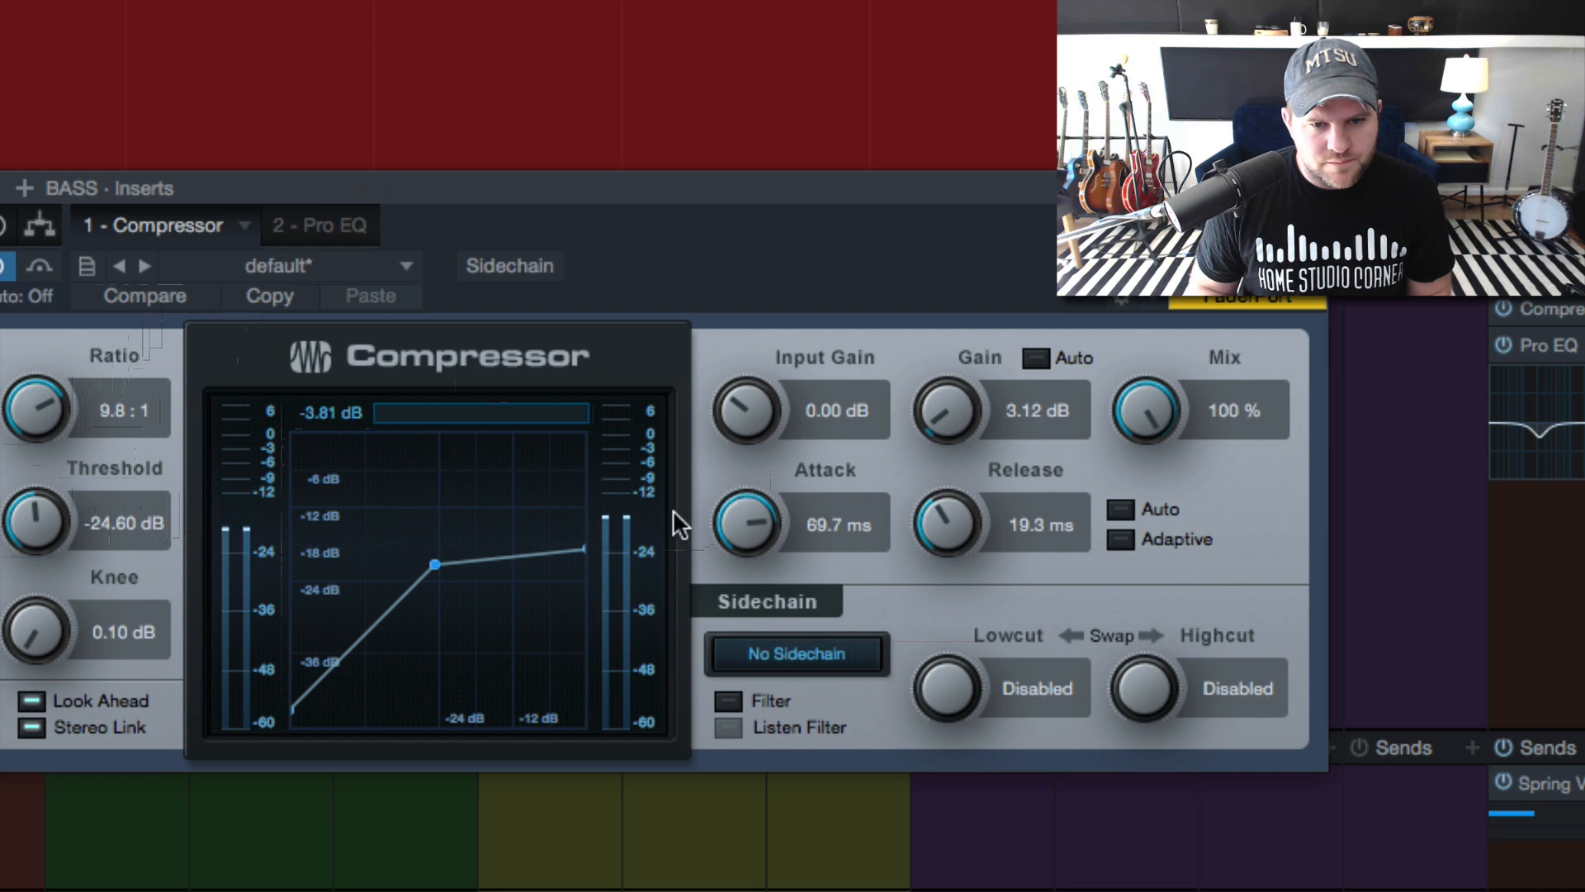
pyautogui.moveTo(36, 409); pyautogui.dragTo(23, 402)
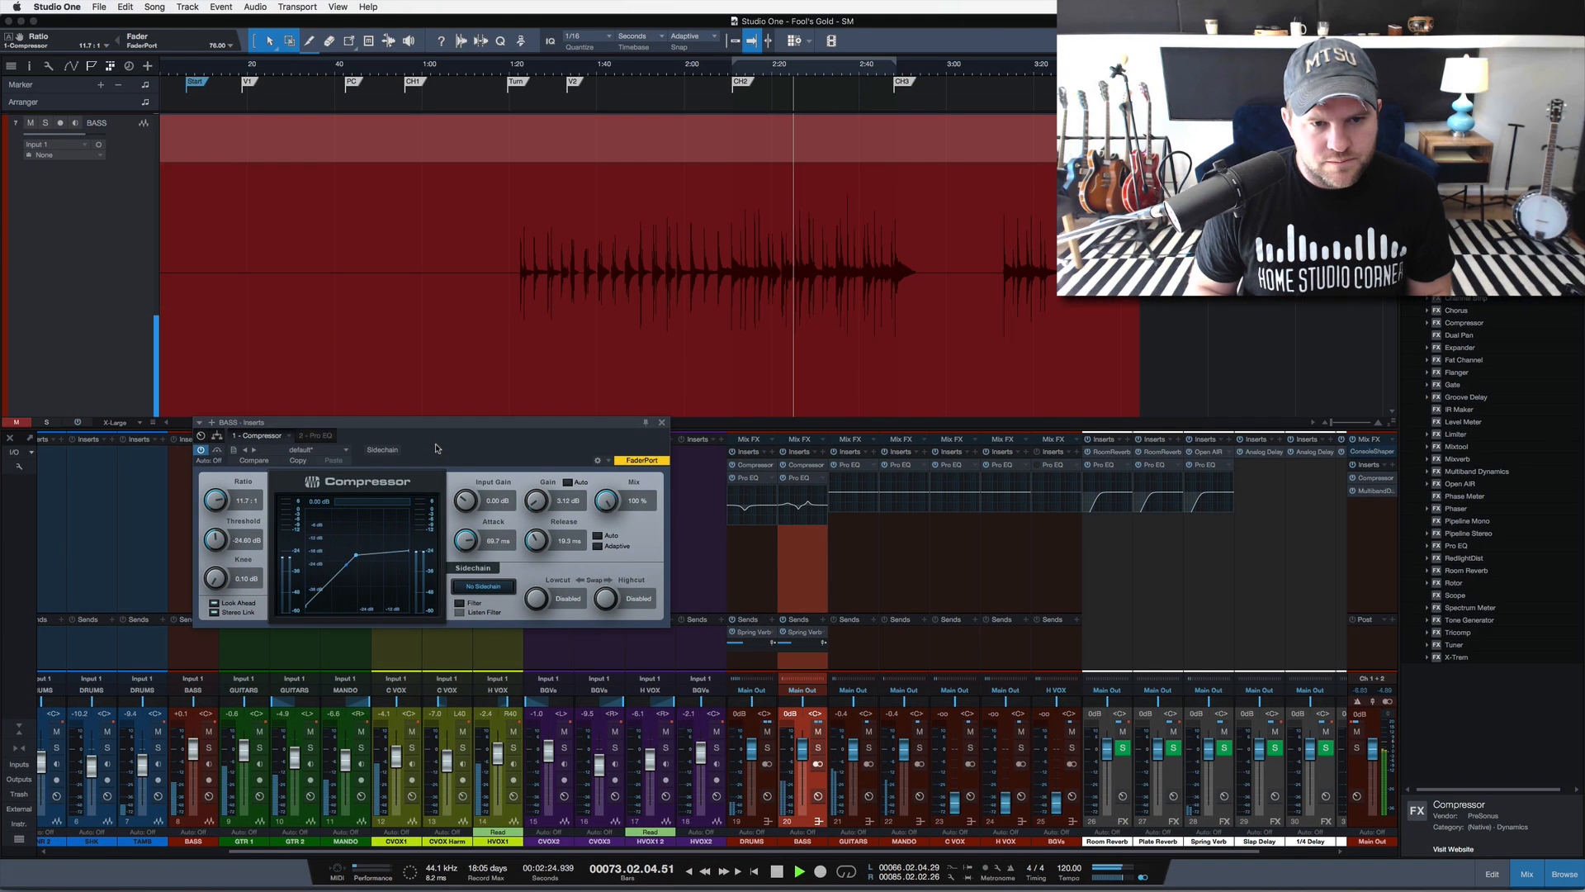
# Bypass and re-enable the BASS bus inserts to judge the revised compression in the mix, and stop playback
pyautogui.click(783, 452)
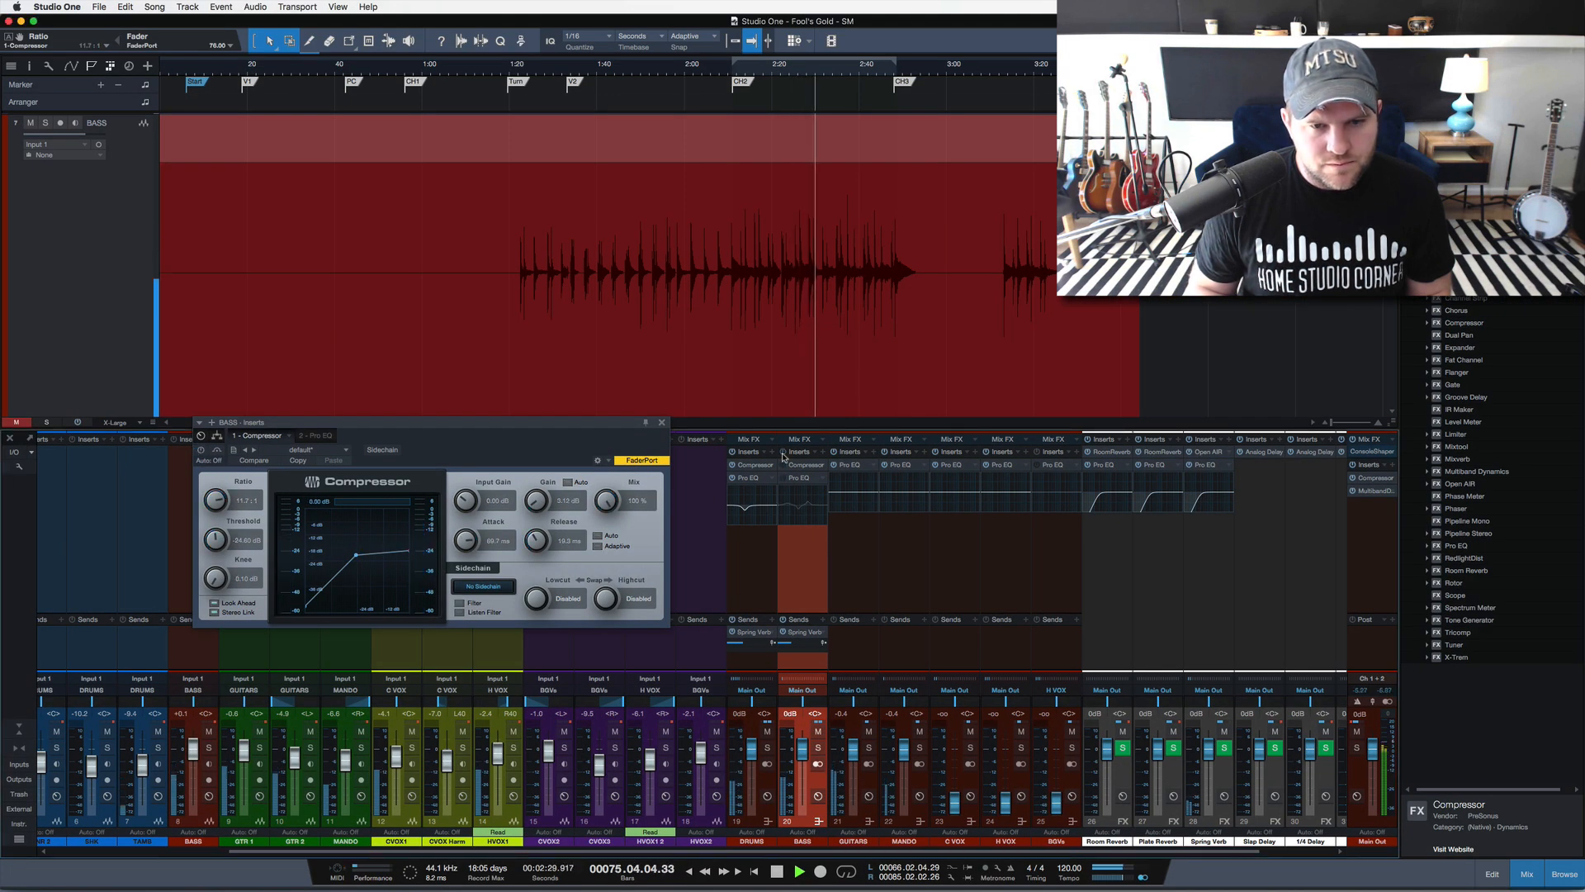
pyautogui.click(782, 452)
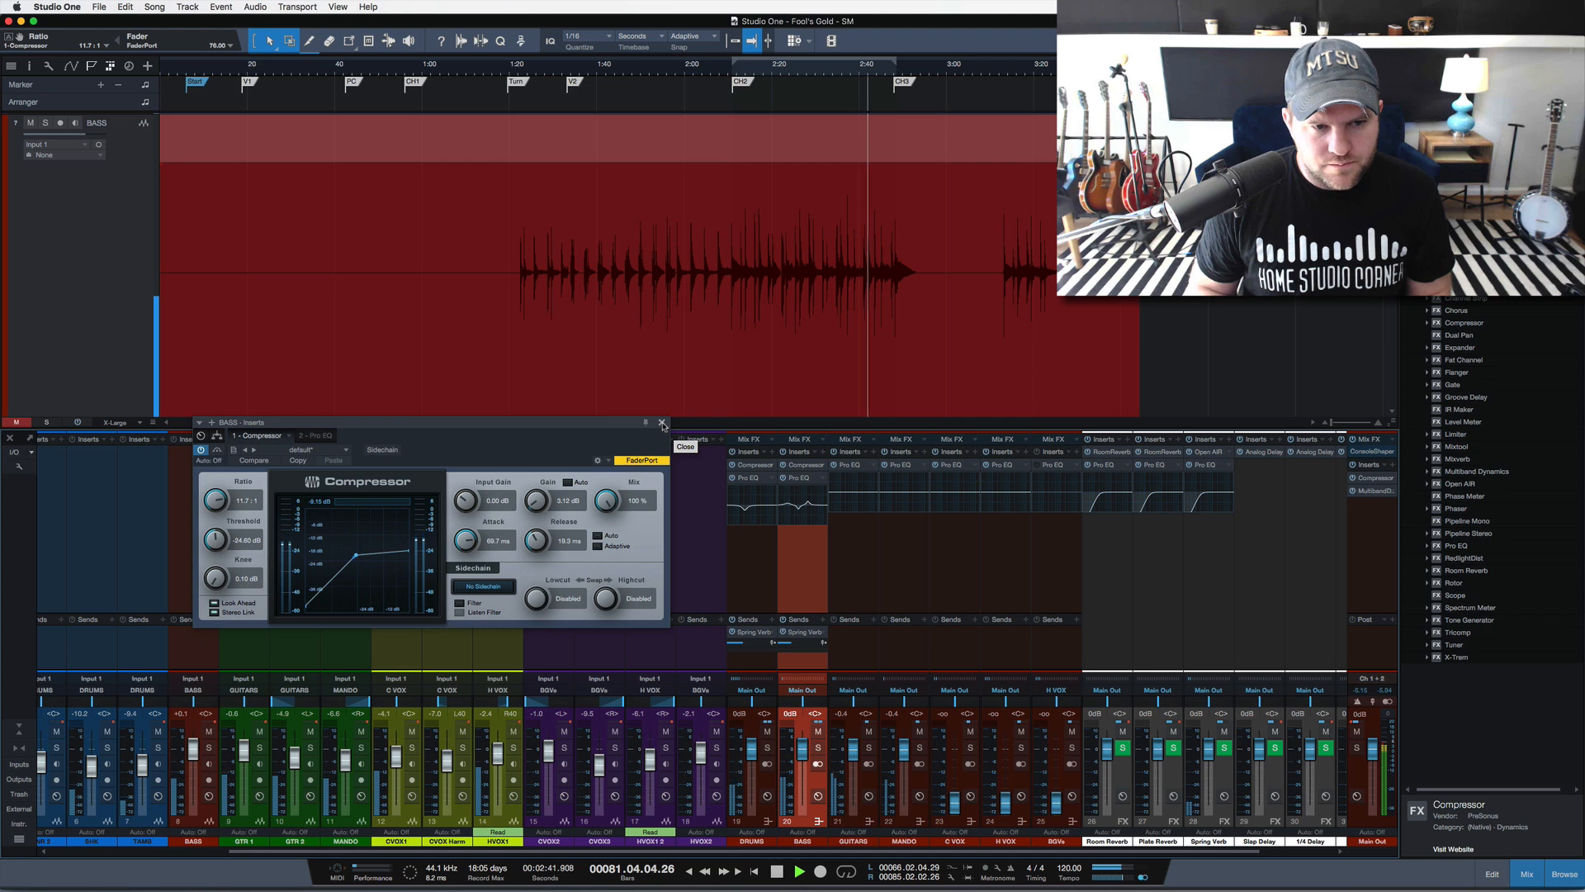
pyautogui.press('space')
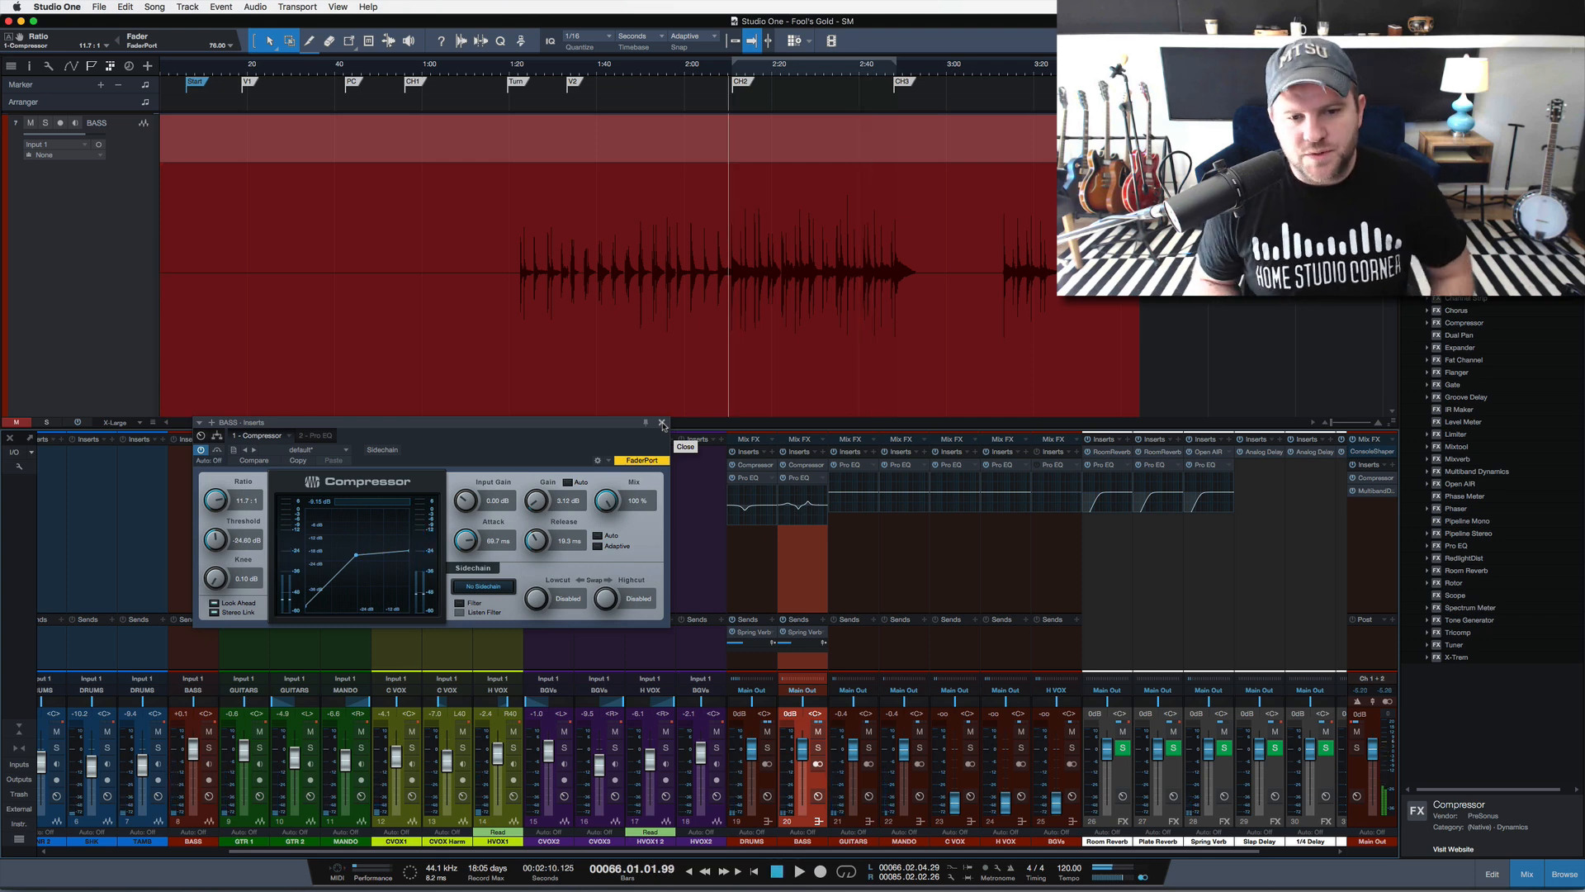